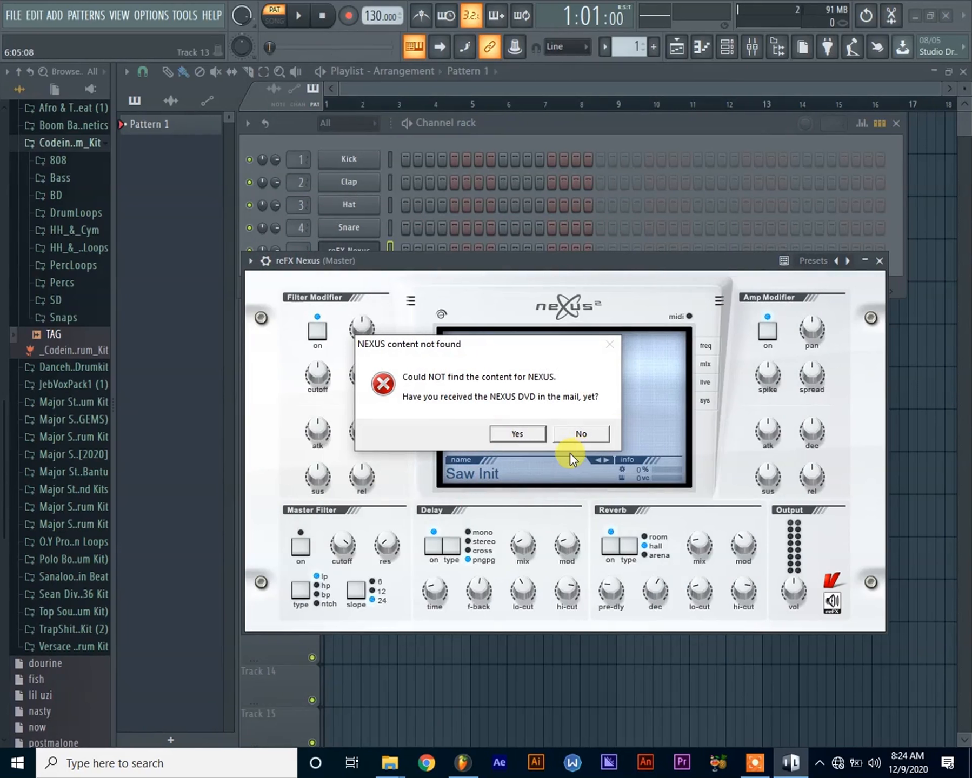
# Answer No to the question about having received the NEXUS DVD and dismiss the content notice.
pyautogui.click(578, 434)
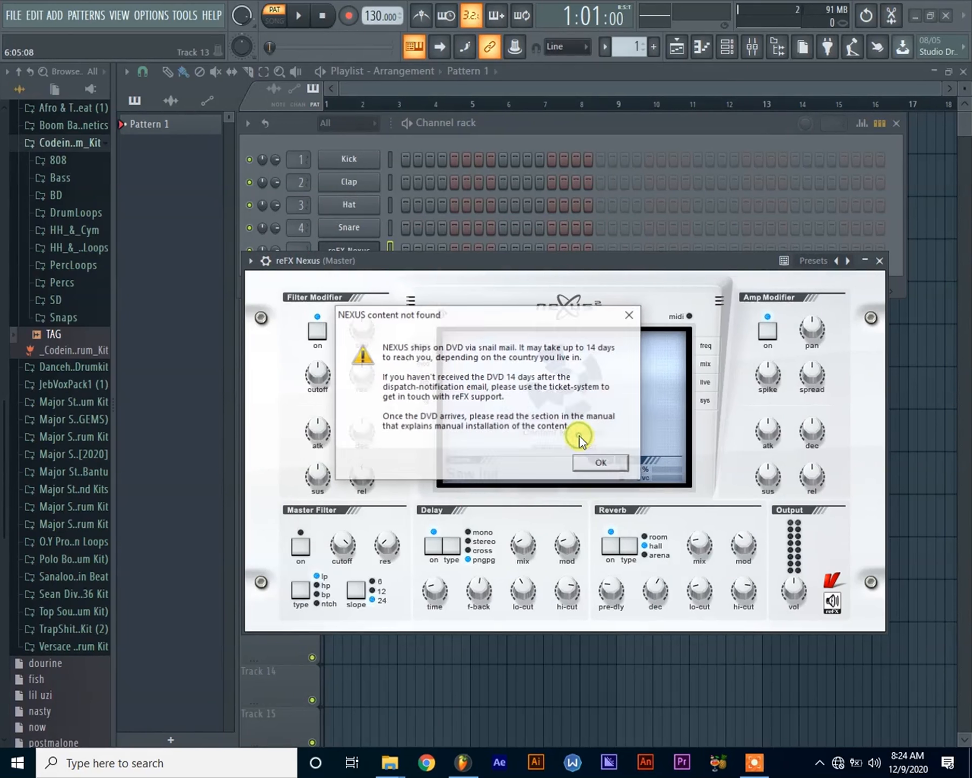
pyautogui.click(600, 464)
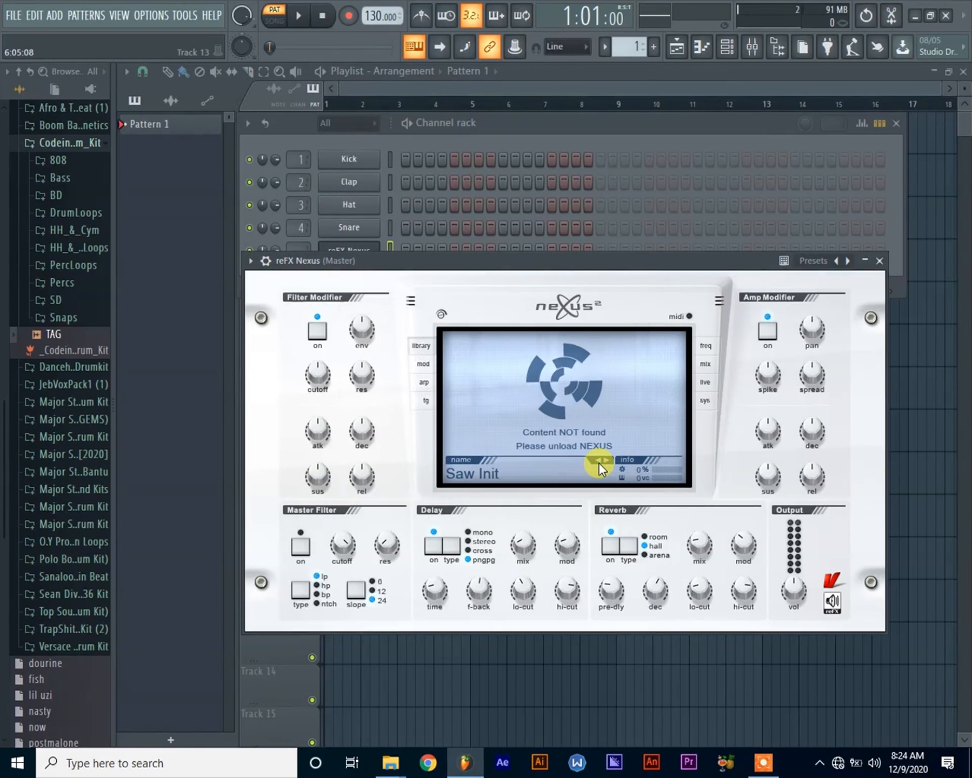
pyautogui.moveTo(758, 767)
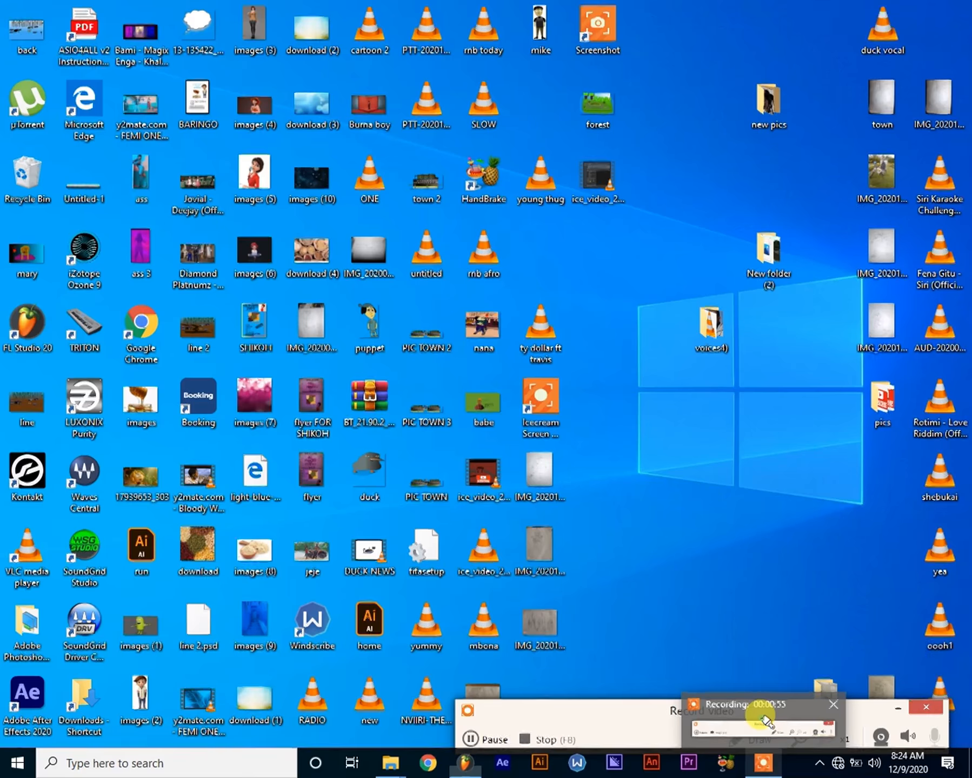
pyautogui.click(761, 720)
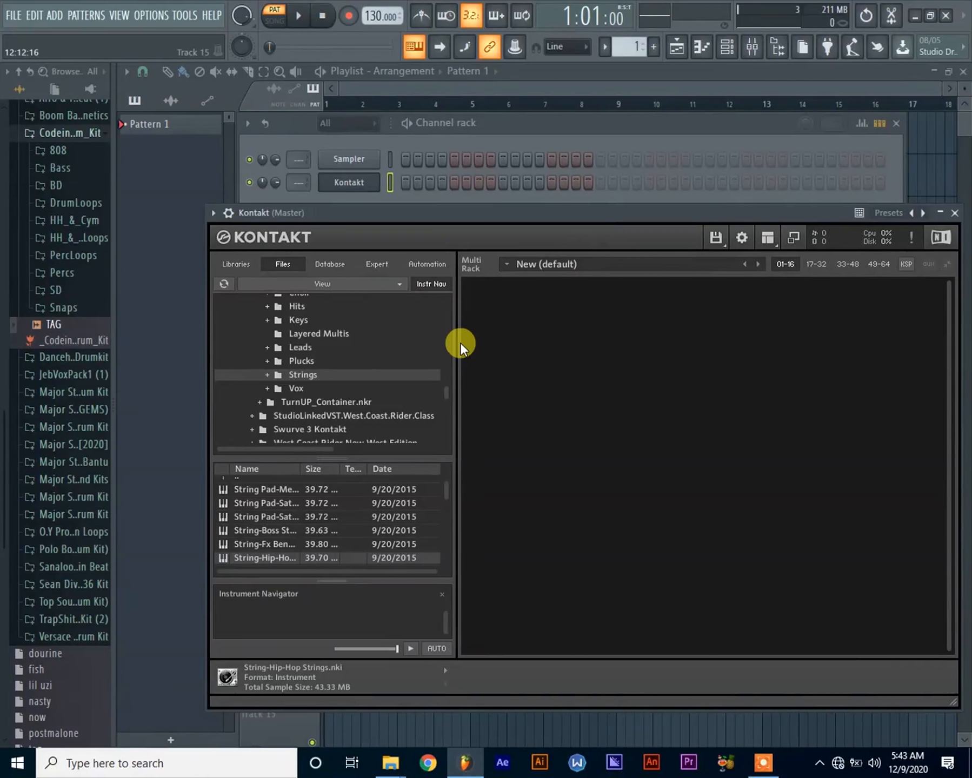
# Browse Kontakt's files to the Instruments folder of the StudiolinkedVST Radio RnB KONTAKT library.
pyautogui.scroll(3, 325, 402)
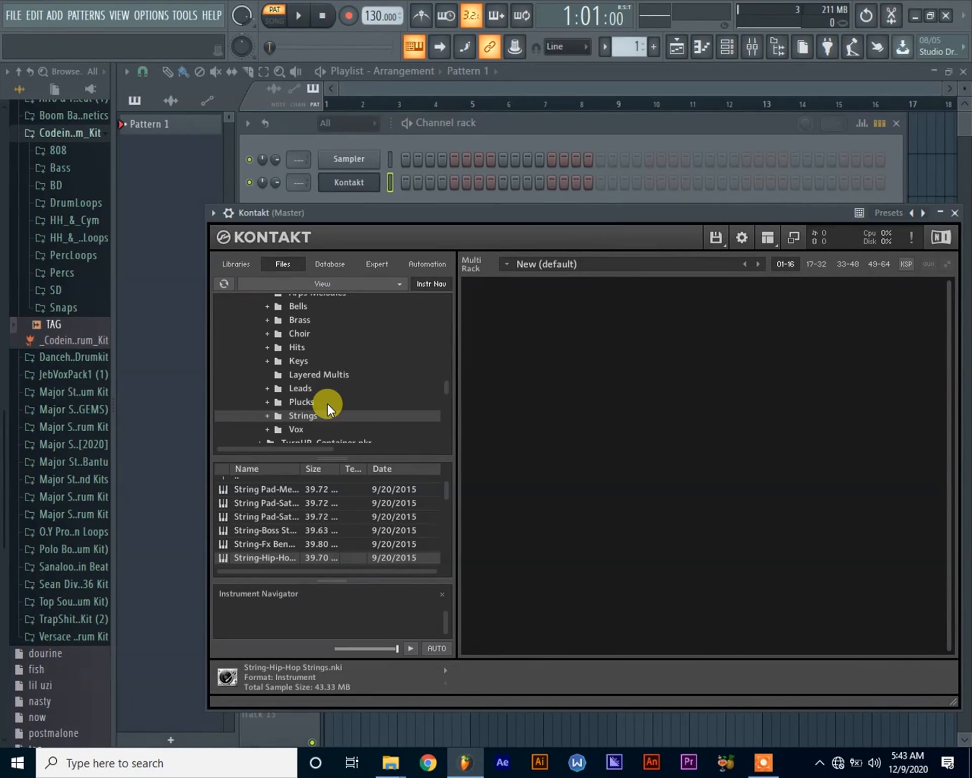
pyautogui.click(305, 374)
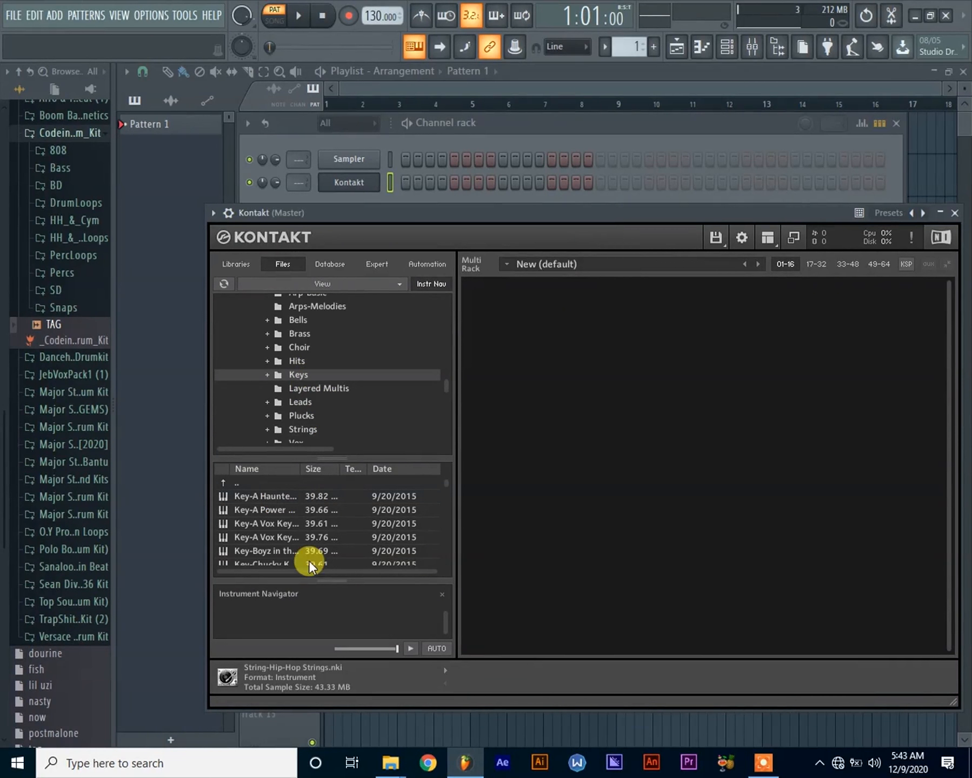
pyautogui.scroll(3, 315, 373)
pyautogui.scroll(1, 319, 373)
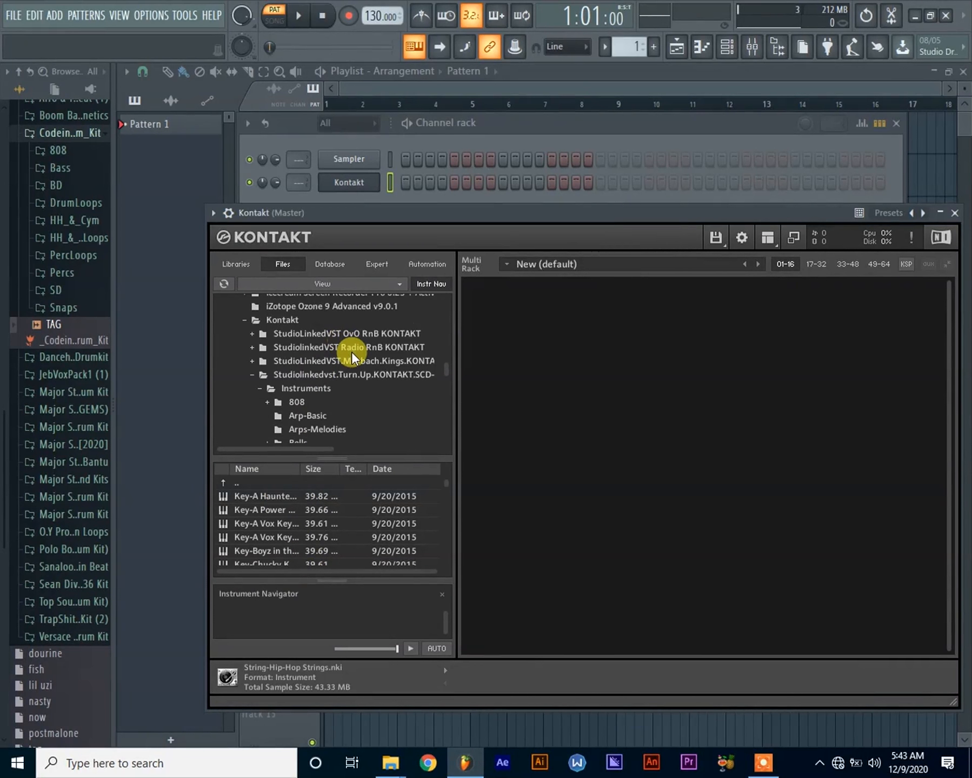
pyautogui.click(346, 349)
pyautogui.doubleClick(289, 495)
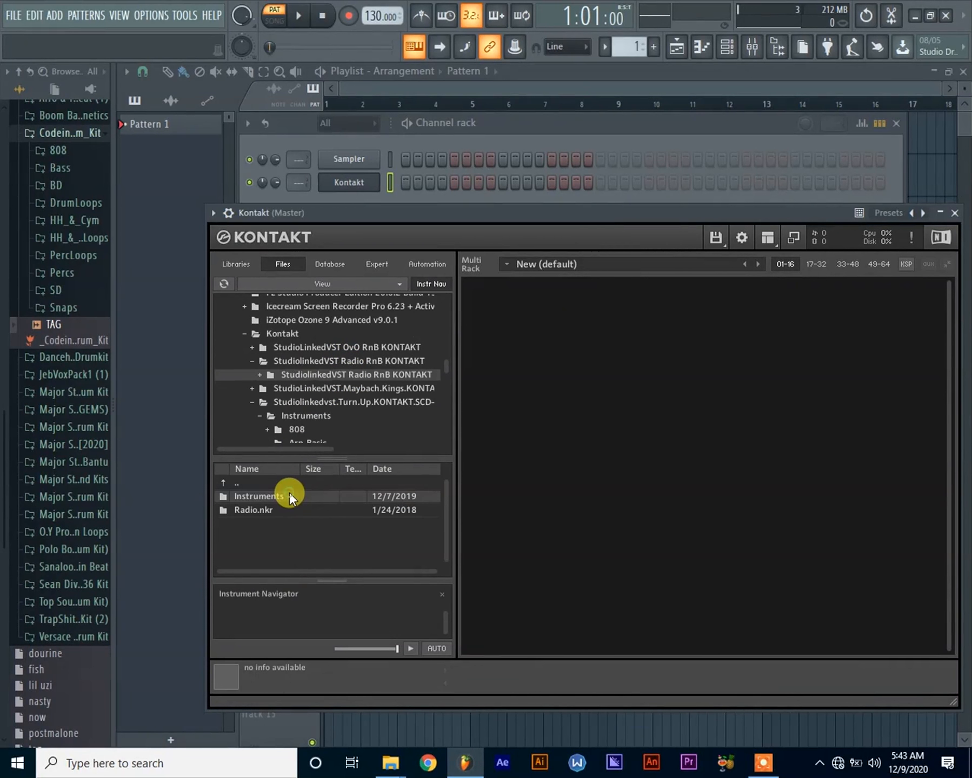
pyautogui.doubleClick(289, 494)
# Load the Key-Emotional Keys instrument from the Keys folder into Kontakt's multi rack.
pyautogui.scroll(-1, 286, 520)
pyautogui.scroll(-1, 286, 518)
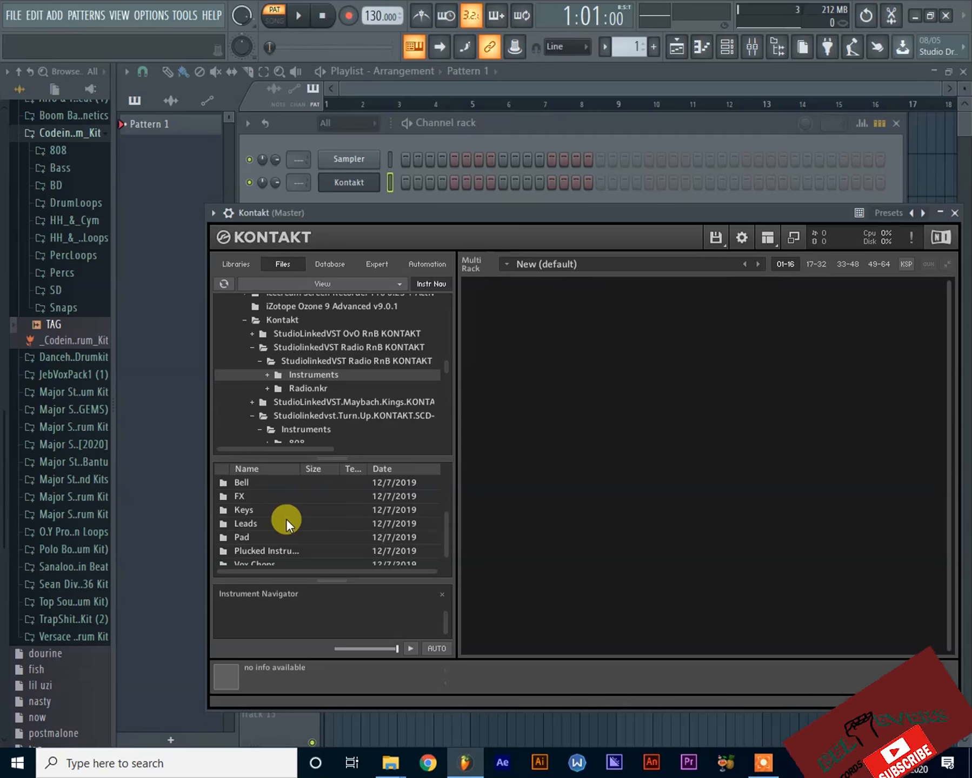
pyautogui.doubleClick(246, 510)
pyautogui.scroll(-1, 317, 523)
pyautogui.moveTo(287, 523); pyautogui.dragTo(484, 529)
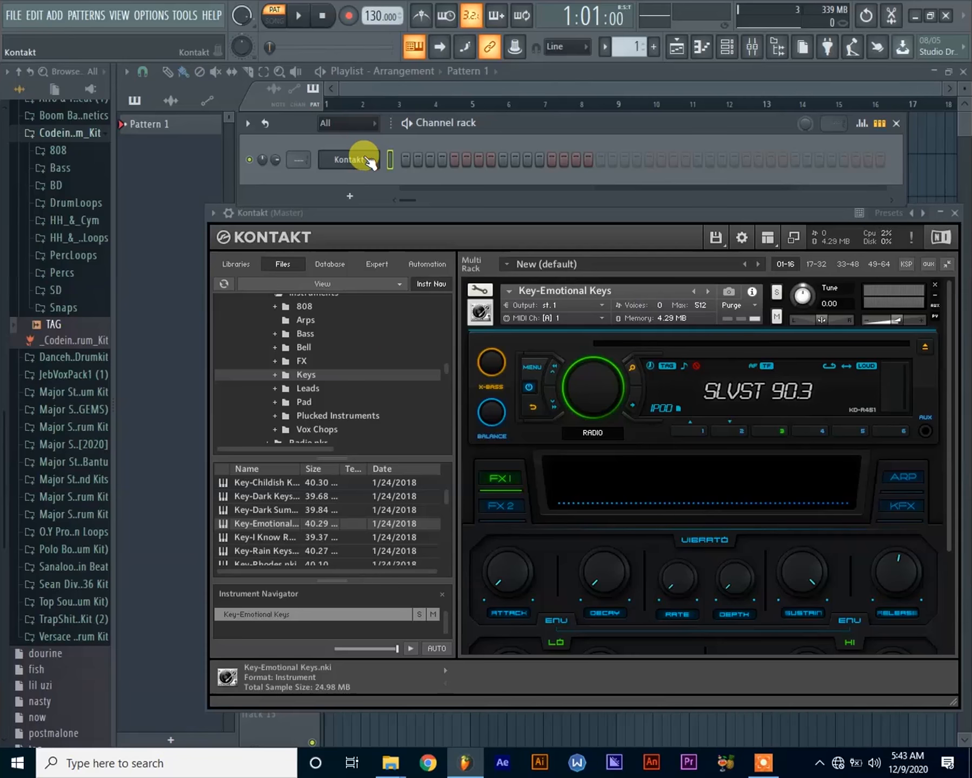
# Open the Kontakt channel's piano roll, audition C5, and draw a two-beat C5 note at the start of bar 1.
pyautogui.rightClick(369, 160)
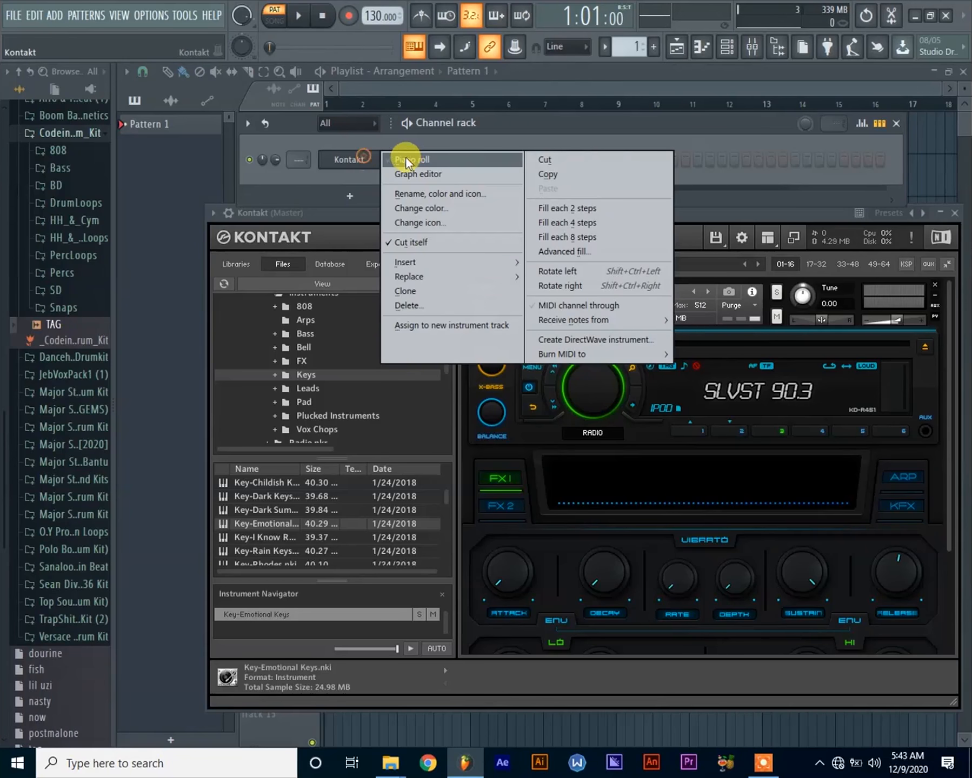
pyautogui.click(407, 158)
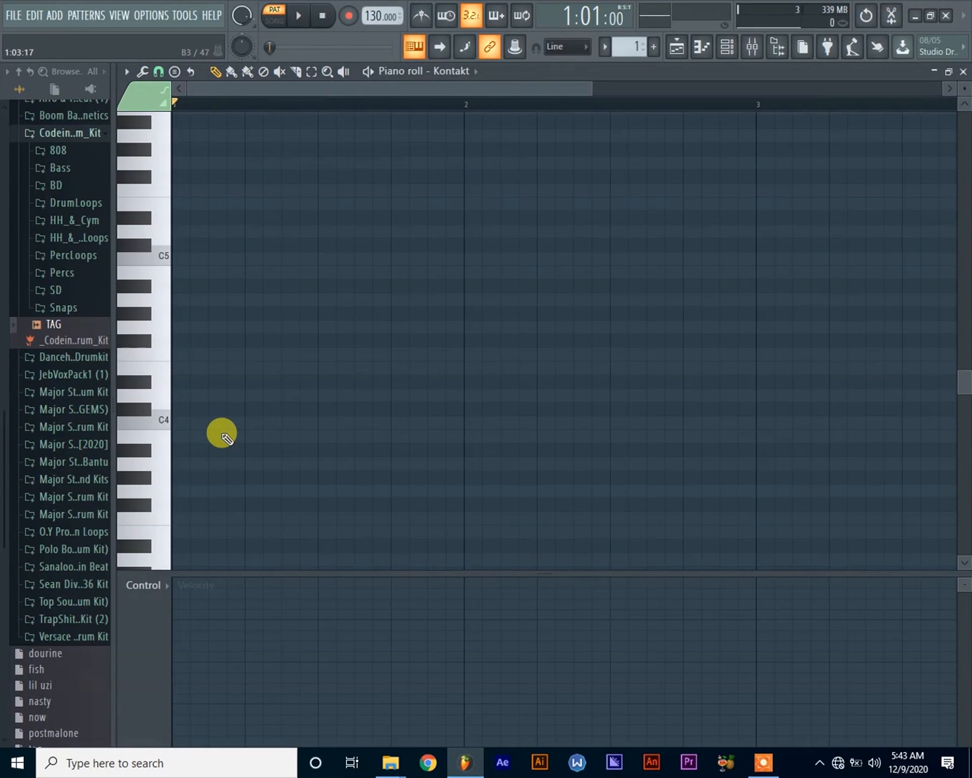
pyautogui.click(166, 423)
pyautogui.scroll(3, 167, 423)
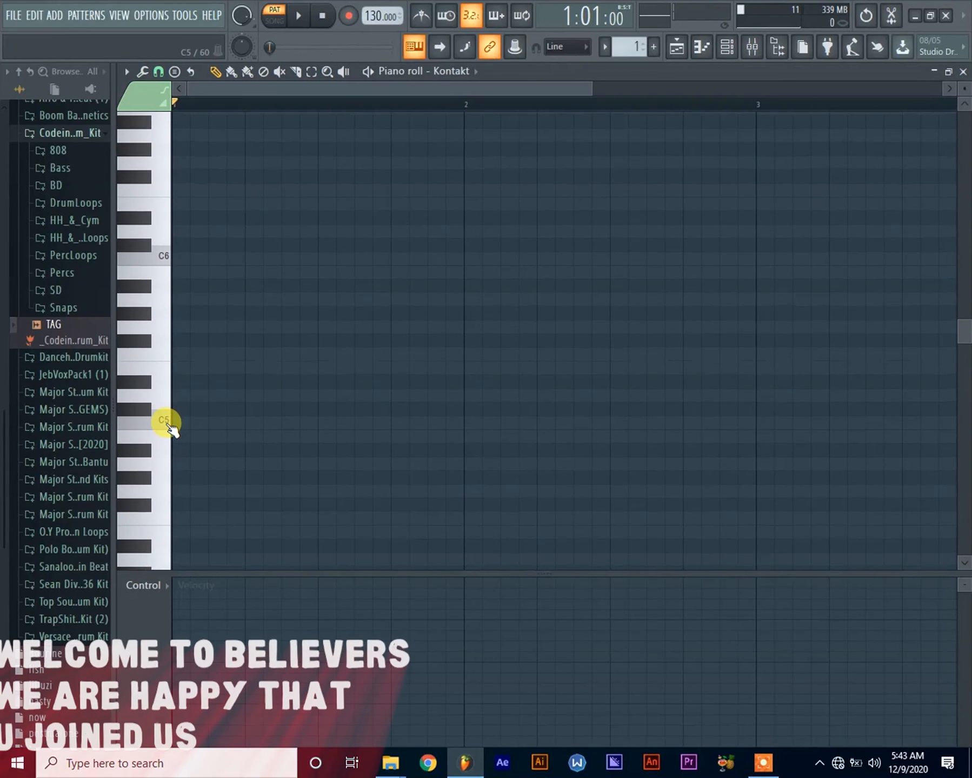
pyautogui.click(168, 425)
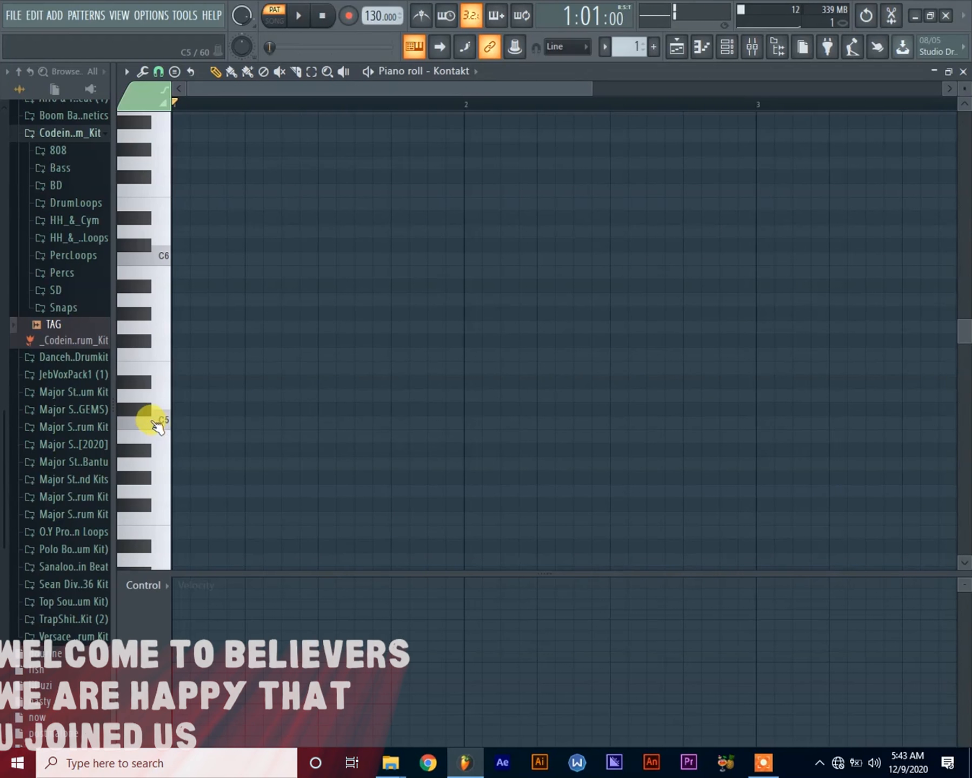
pyautogui.click(163, 421)
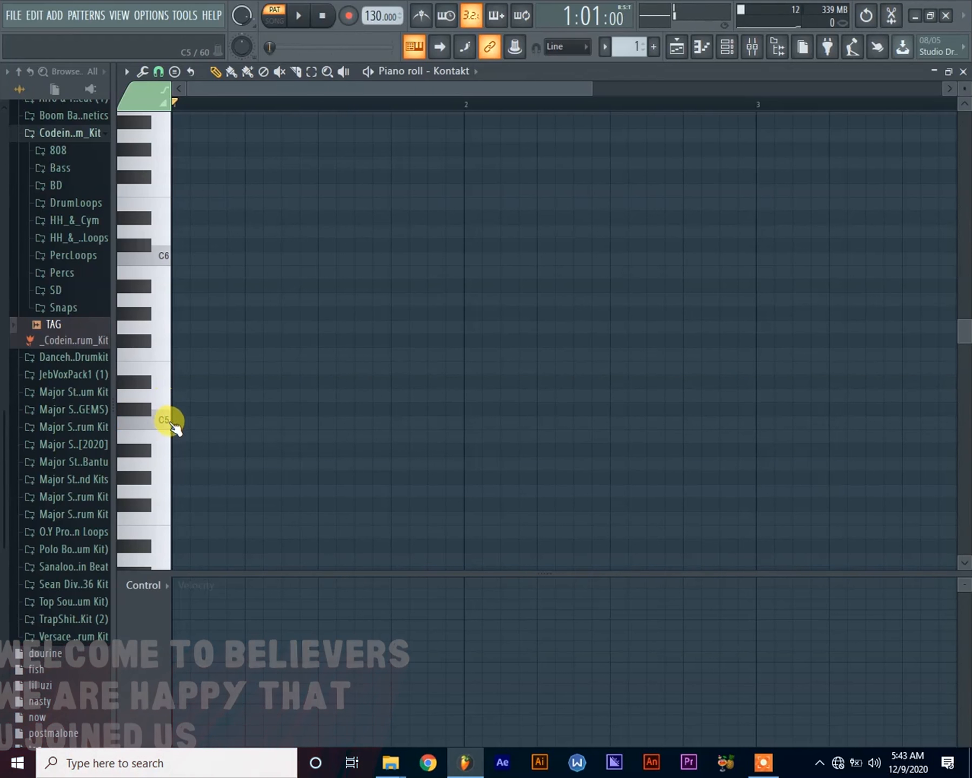
pyautogui.click(178, 422)
pyautogui.moveTo(179, 422); pyautogui.dragTo(308, 425)
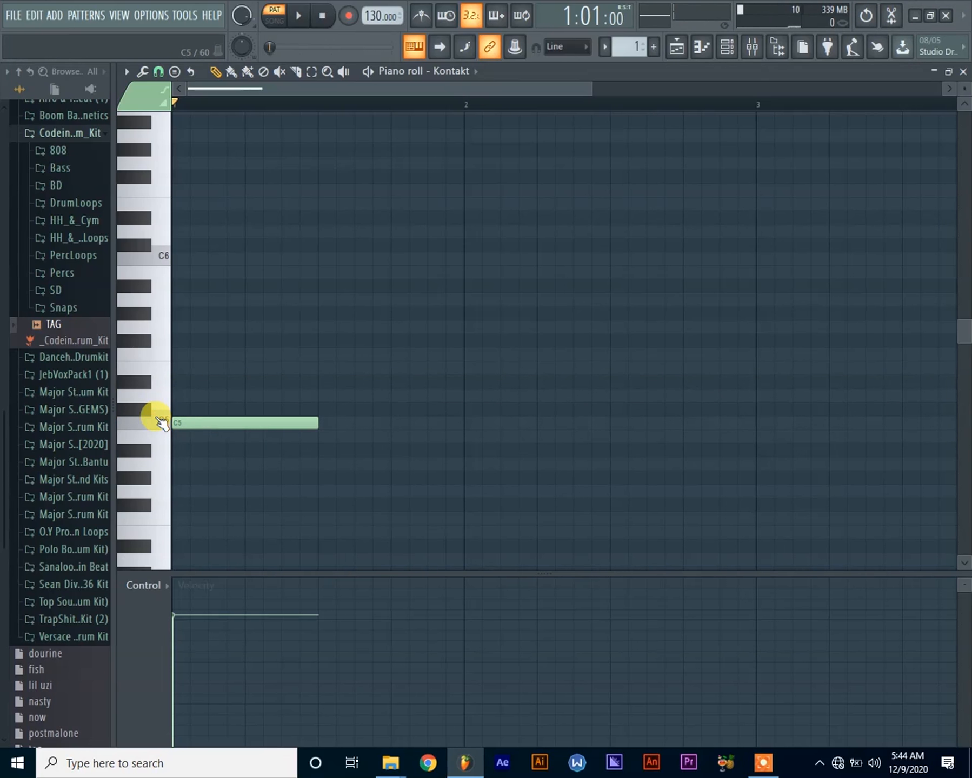
# Add two-beat D5 and D#5 notes at the start of bar 1, auditioning the keys from C5 upward.
pyautogui.click(177, 395)
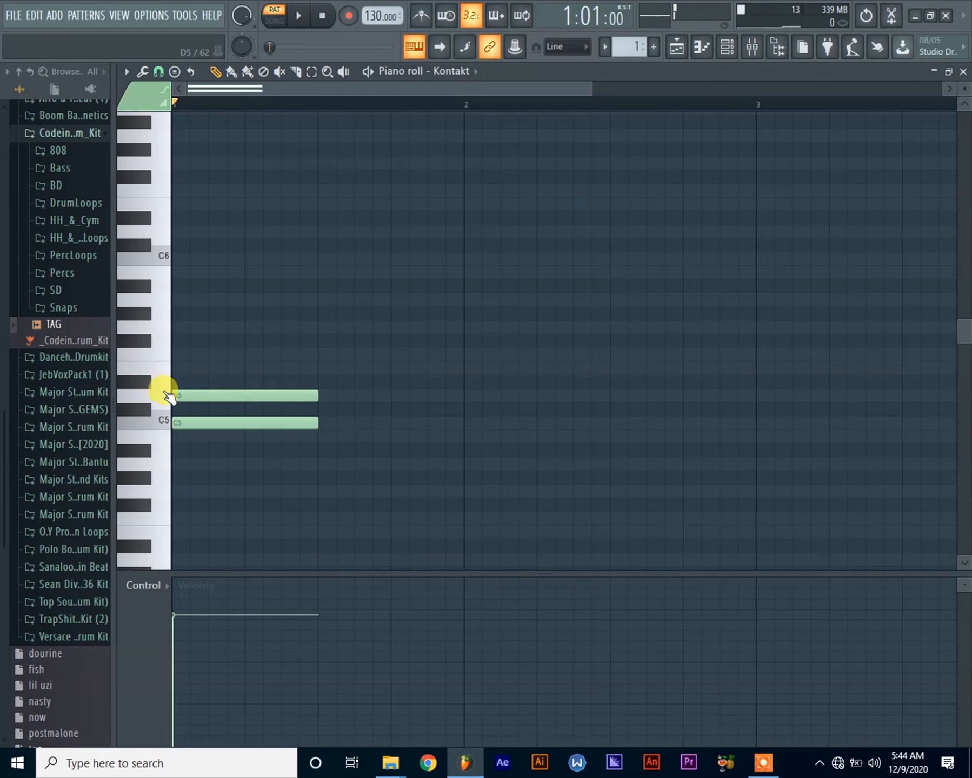
pyautogui.click(164, 421)
pyautogui.click(161, 395)
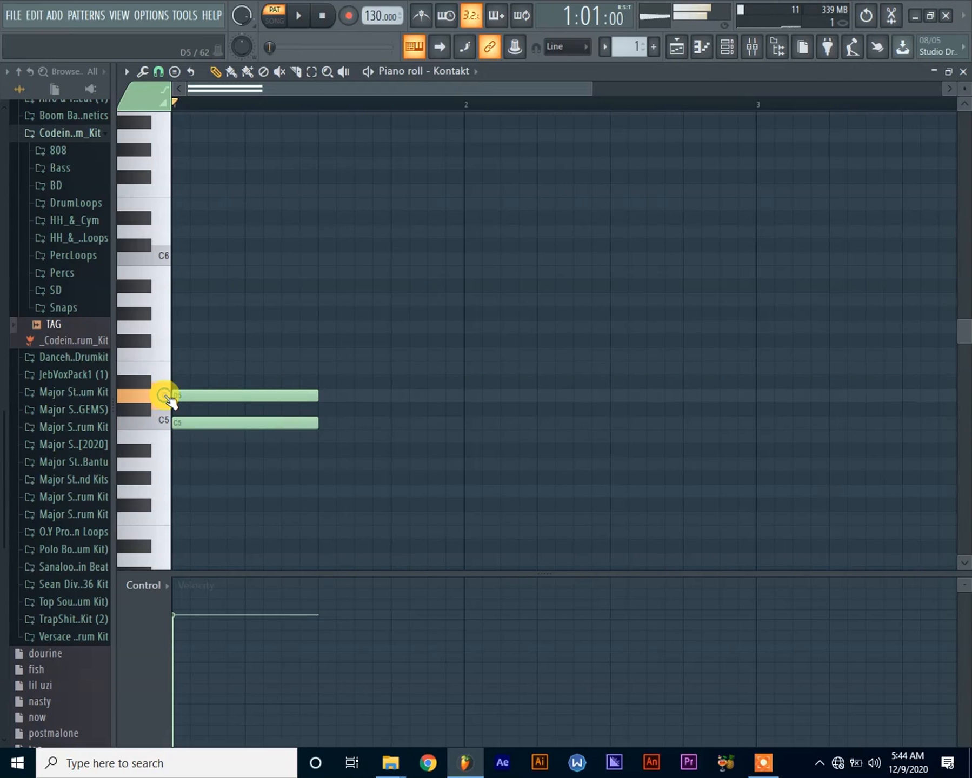
pyautogui.click(148, 382)
pyautogui.click(176, 382)
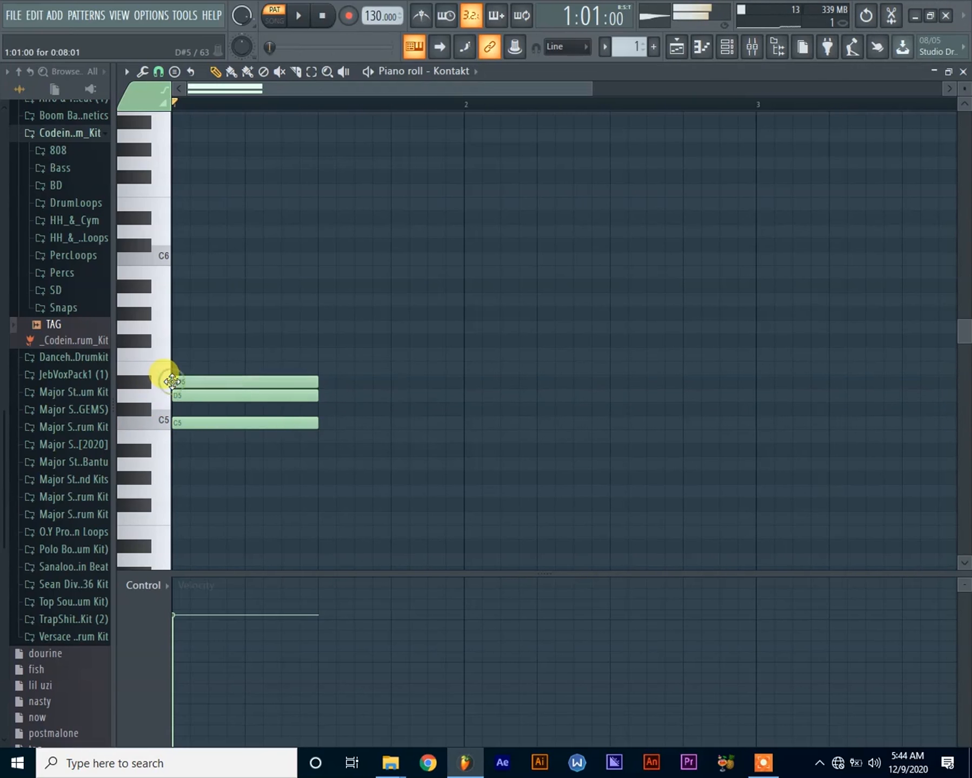
# Audition C5, D5 and D#5, and add a two-beat E5 note at the start of bar 1.
pyautogui.click(162, 421)
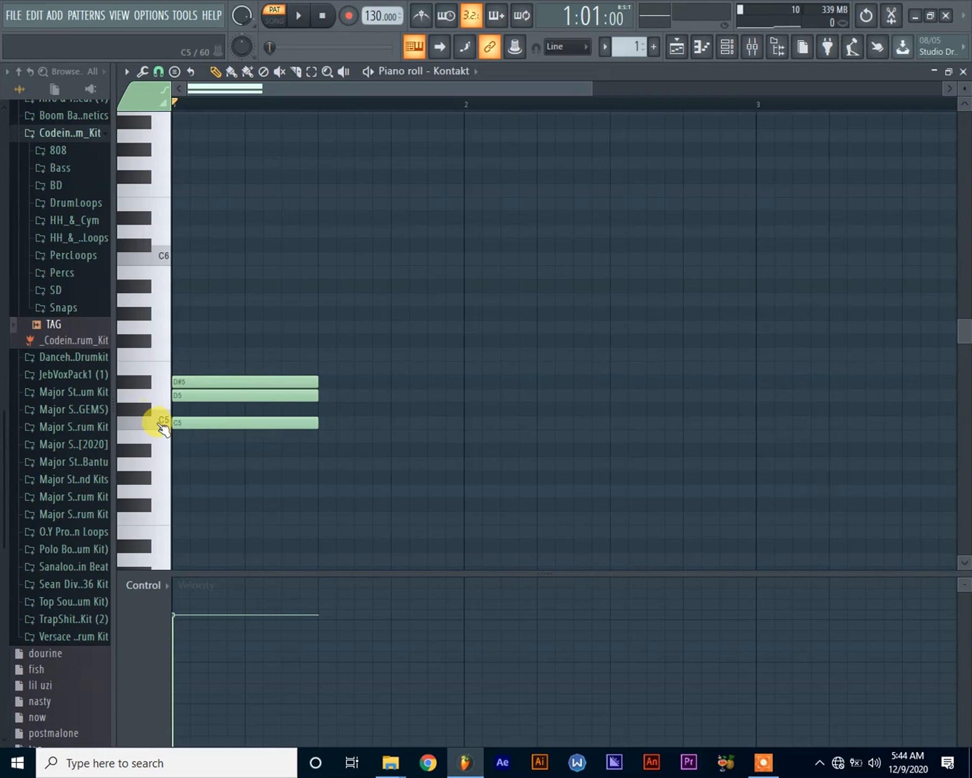
pyautogui.click(162, 396)
pyautogui.click(146, 384)
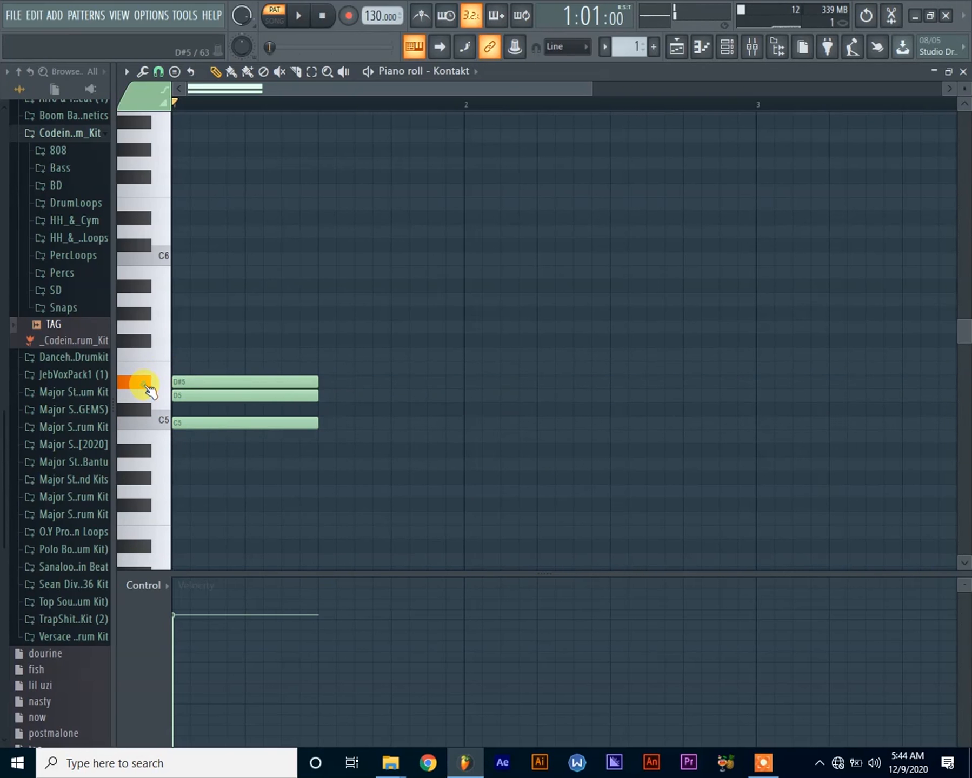
pyautogui.click(172, 342)
pyautogui.rightClick(190, 342)
pyautogui.moveTo(184, 356)
pyautogui.mouseDown()
pyautogui.moveTo(200, 362)
pyautogui.moveTo(211, 351)
pyautogui.moveTo(199, 364)
pyautogui.mouseUp()
# Audition the C5, D5, D#5, E5 and F5 keys in ascending order.
pyautogui.click(157, 422)
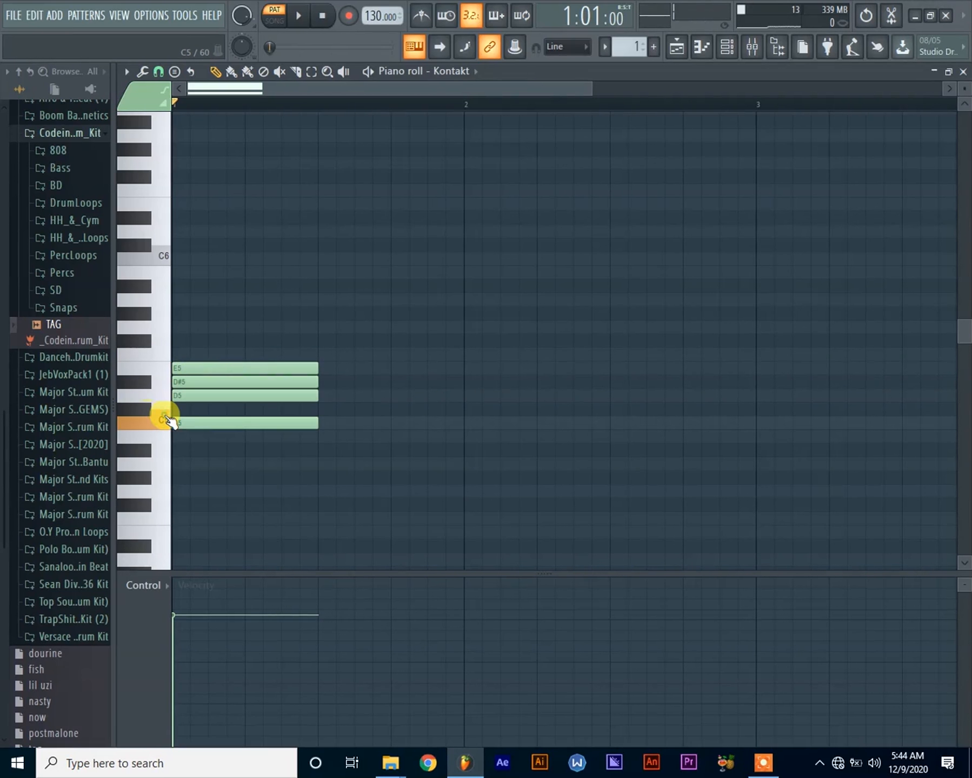
pyautogui.click(164, 397)
pyautogui.click(151, 383)
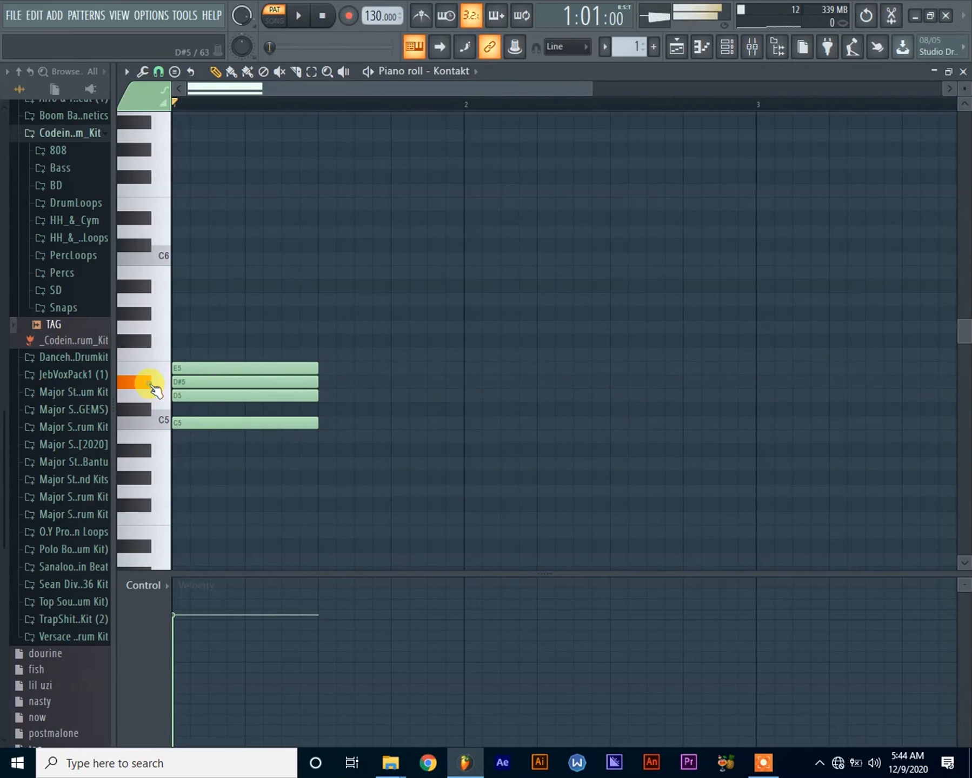
pyautogui.click(165, 370)
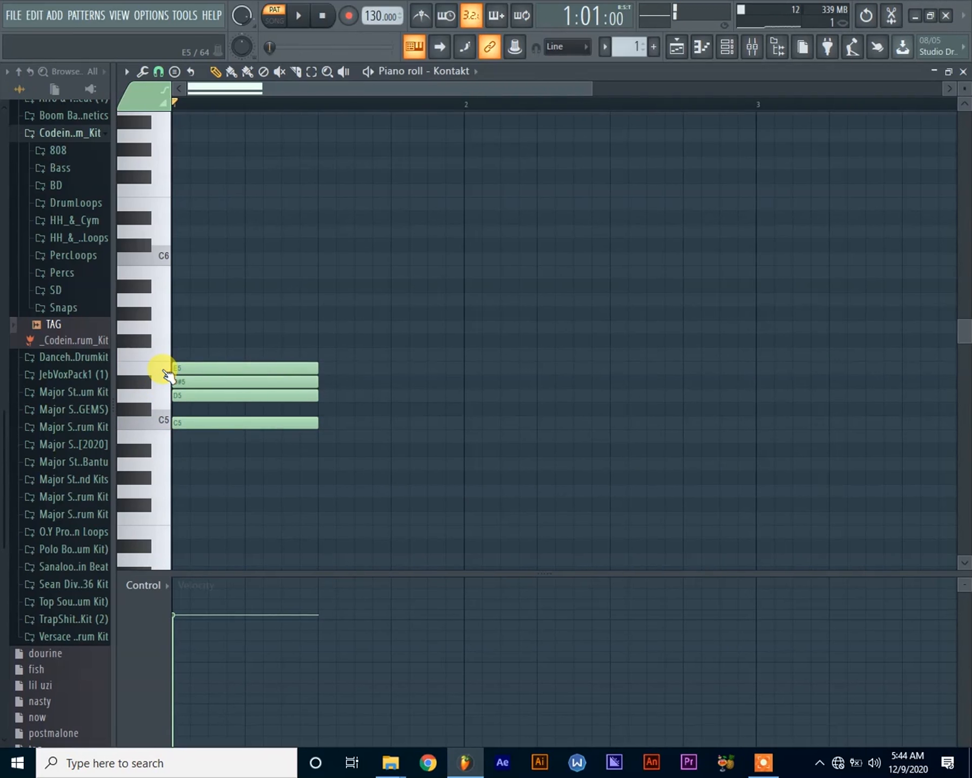
pyautogui.click(169, 354)
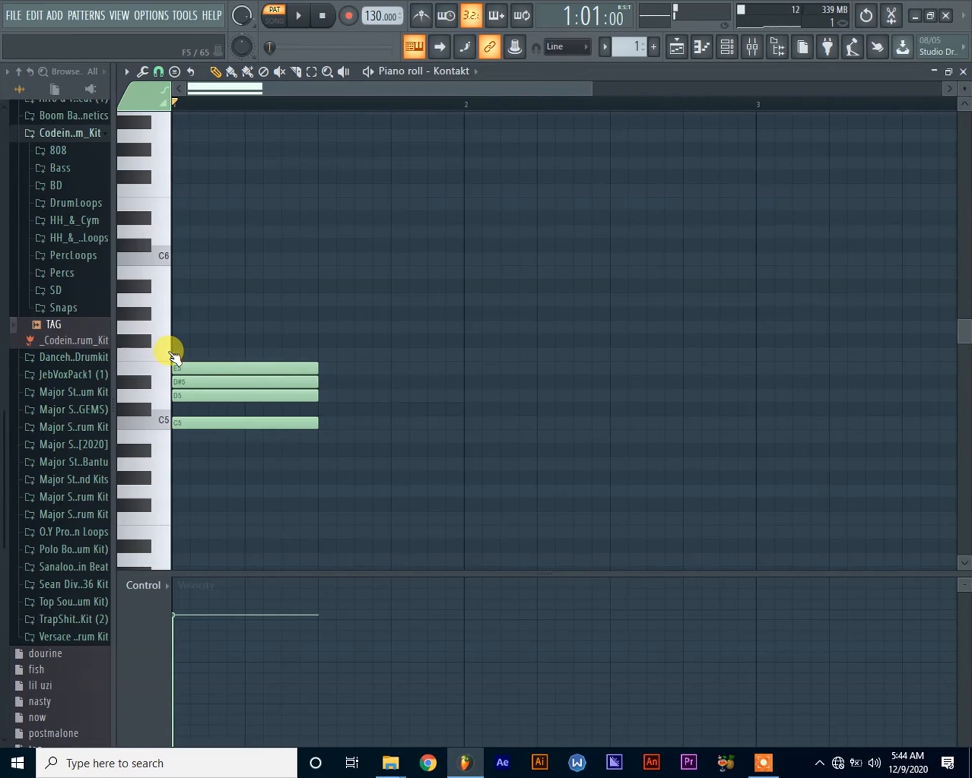
# Play the keys from C5 up to F#5 and add a two-beat F#5 note at the start of bar 1.
pyautogui.click(163, 417)
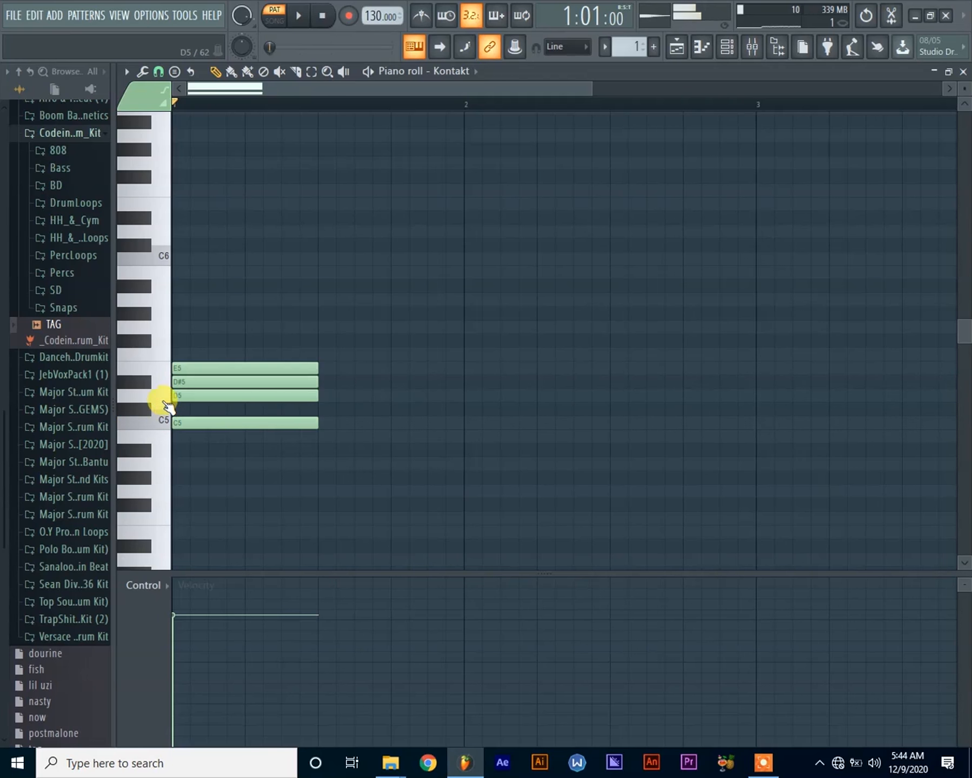
pyautogui.click(155, 382)
pyautogui.click(160, 368)
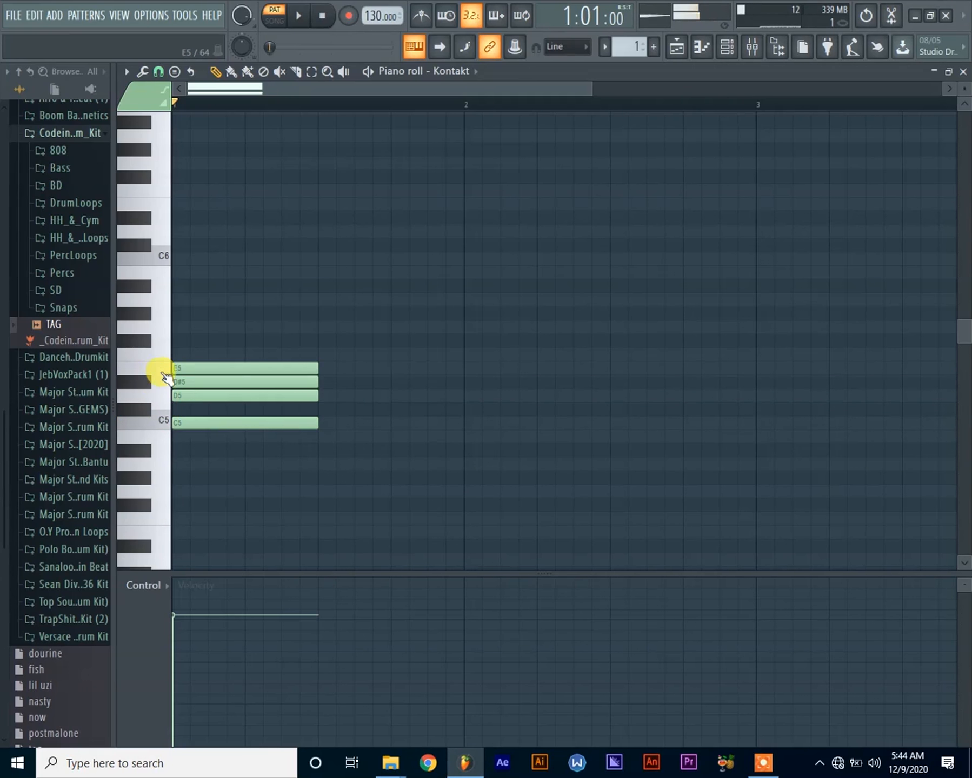
pyautogui.click(151, 344)
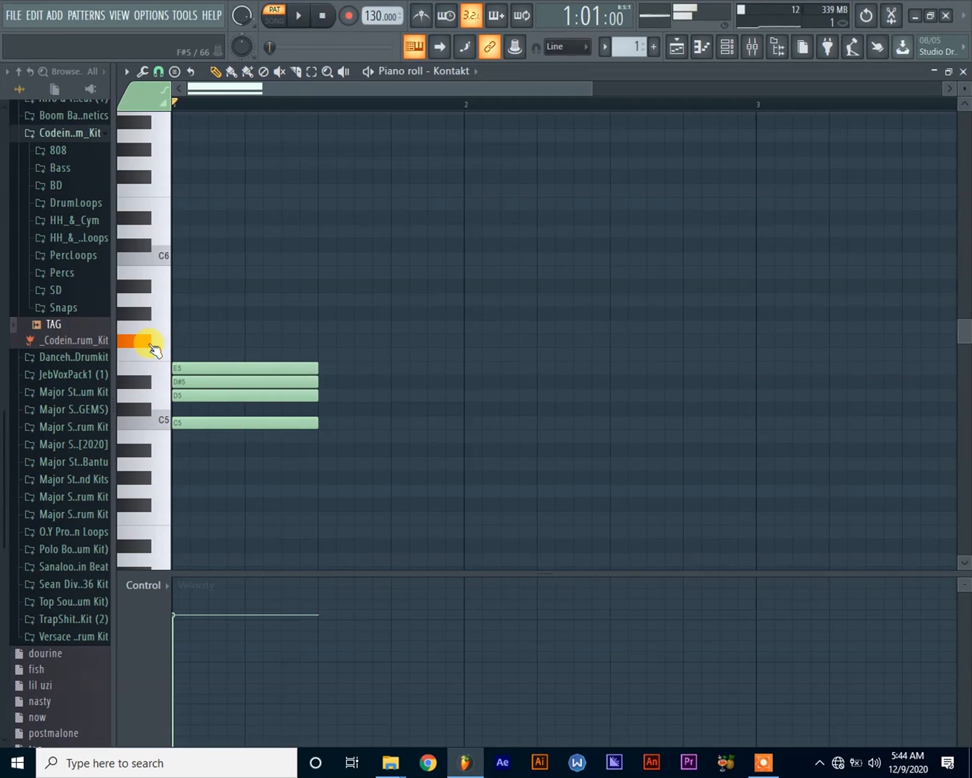
pyautogui.click(183, 340)
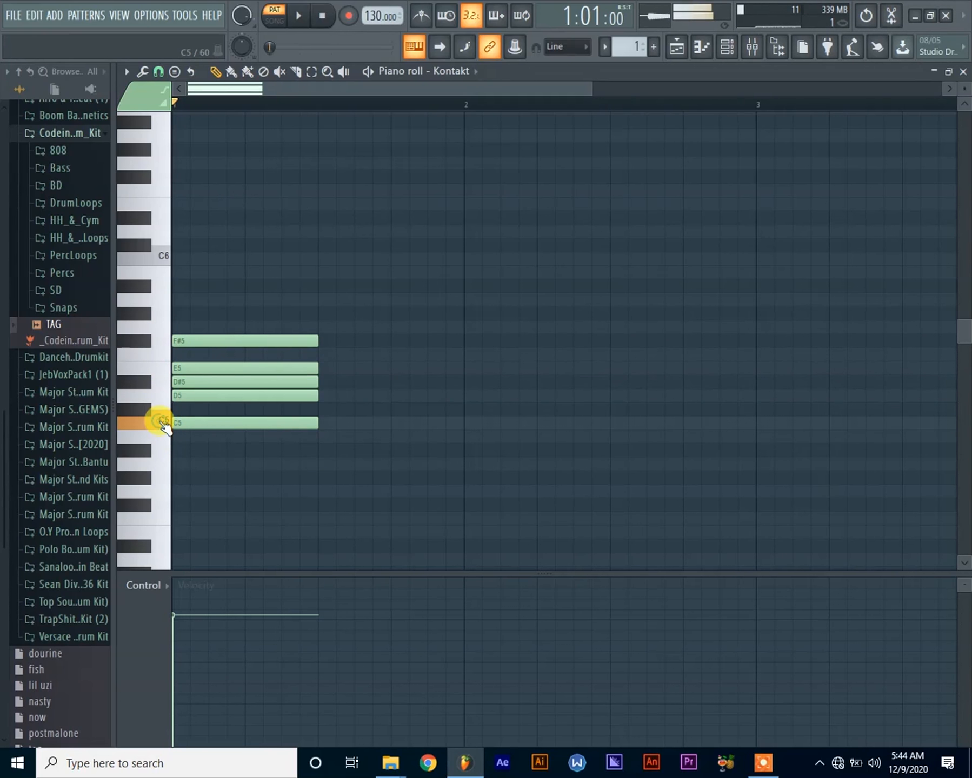
# Audition the piano keys between C5 and F#5 again to hear the notes placed so far.
pyautogui.click(163, 400)
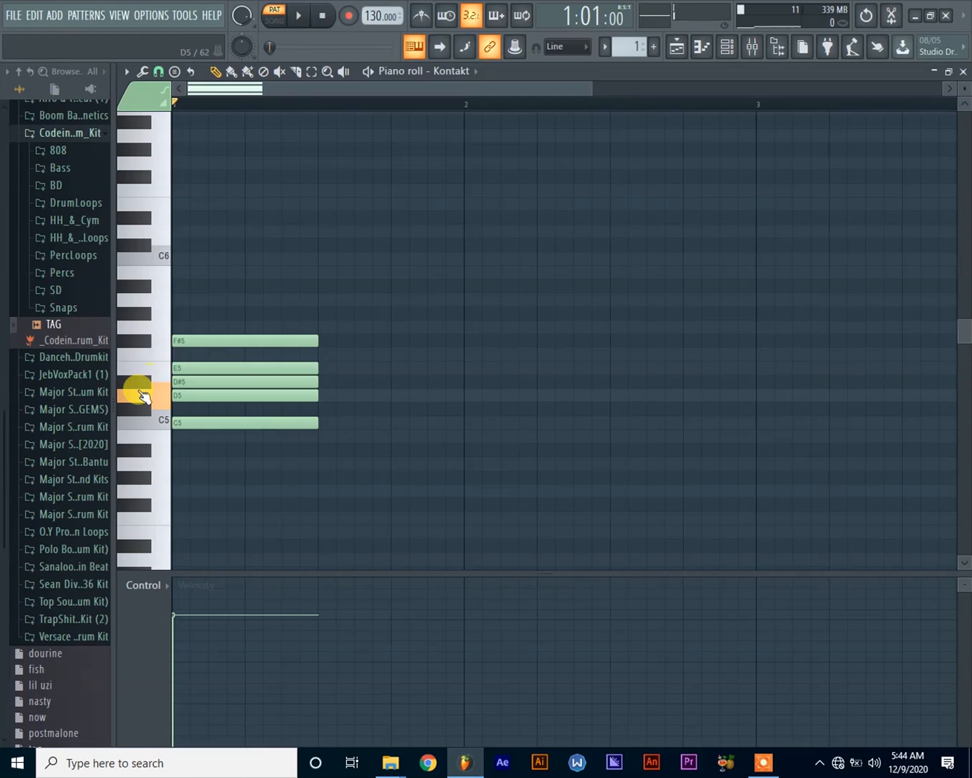
pyautogui.click(161, 419)
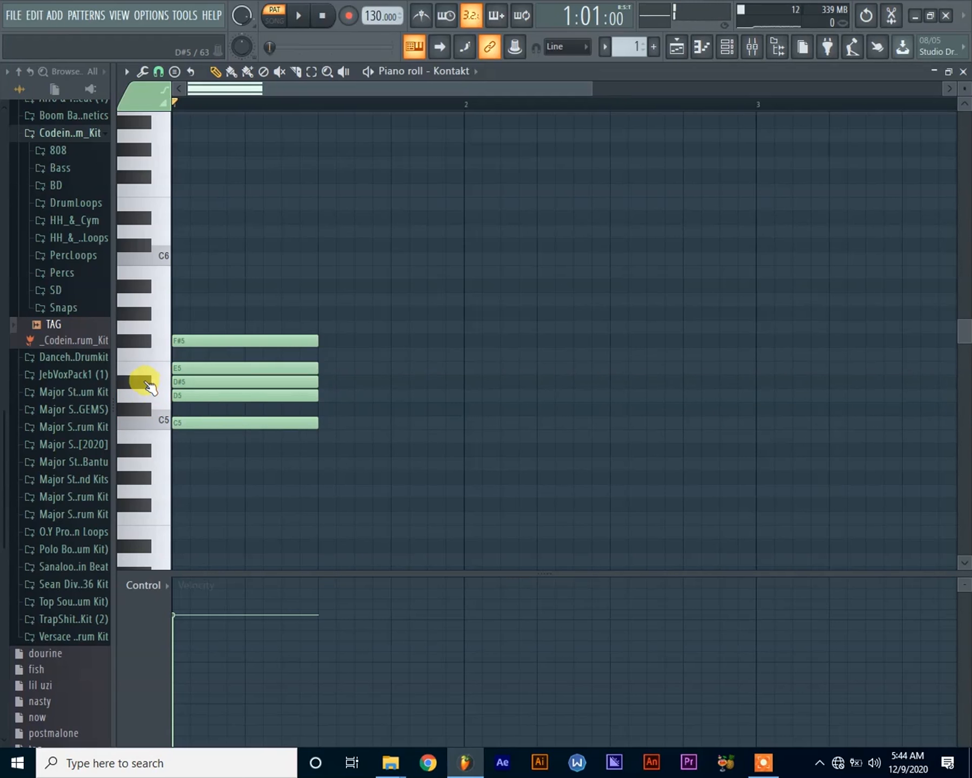
pyautogui.click(164, 417)
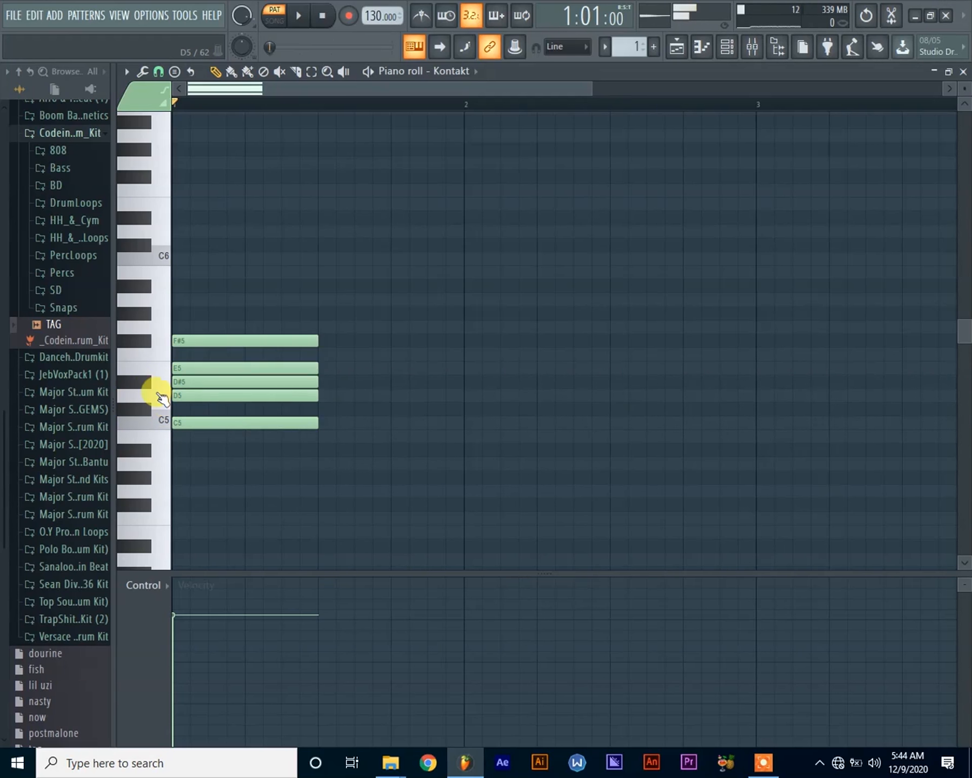
pyautogui.click(162, 369)
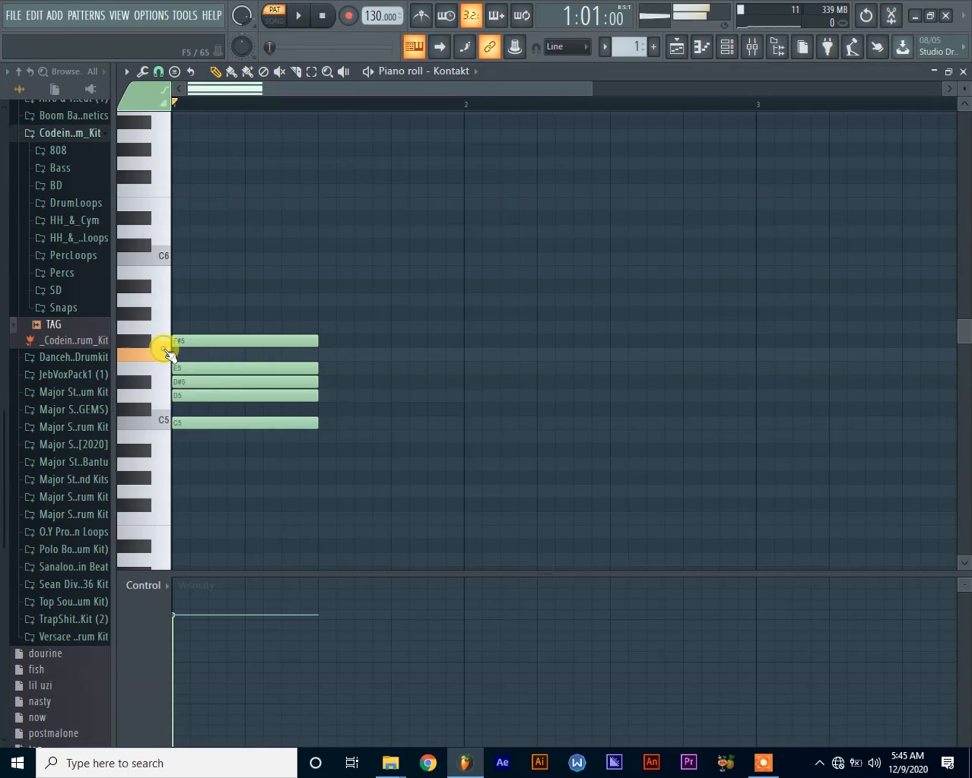
pyautogui.click(165, 420)
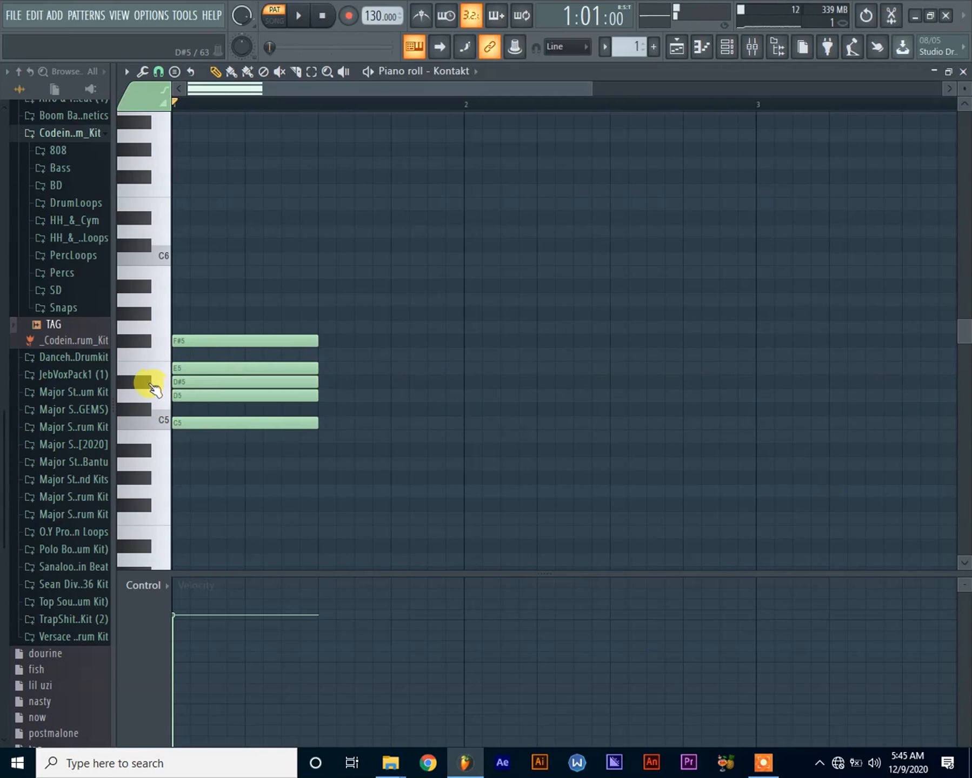
pyautogui.click(145, 341)
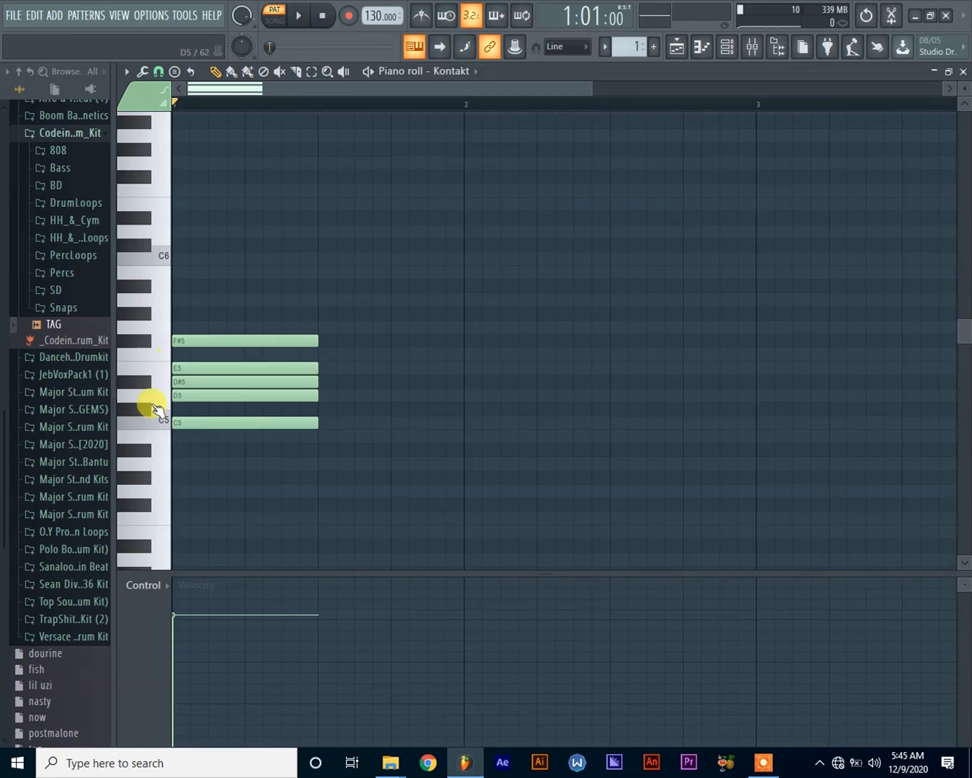
# Audition the keys between D5 and G5, and move the F#5 note up to G5.
pyautogui.click(160, 393)
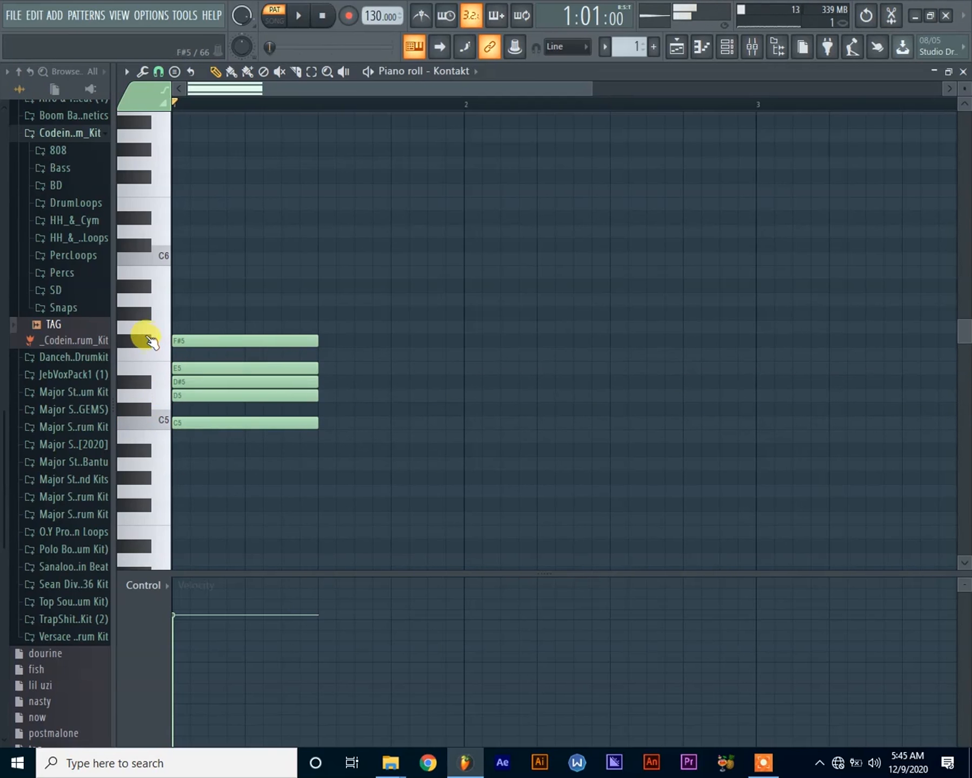
pyautogui.click(147, 333)
pyautogui.click(158, 396)
pyautogui.click(147, 383)
pyautogui.click(162, 369)
pyautogui.click(152, 341)
pyautogui.click(160, 326)
pyautogui.moveTo(186, 340); pyautogui.dragTo(187, 323)
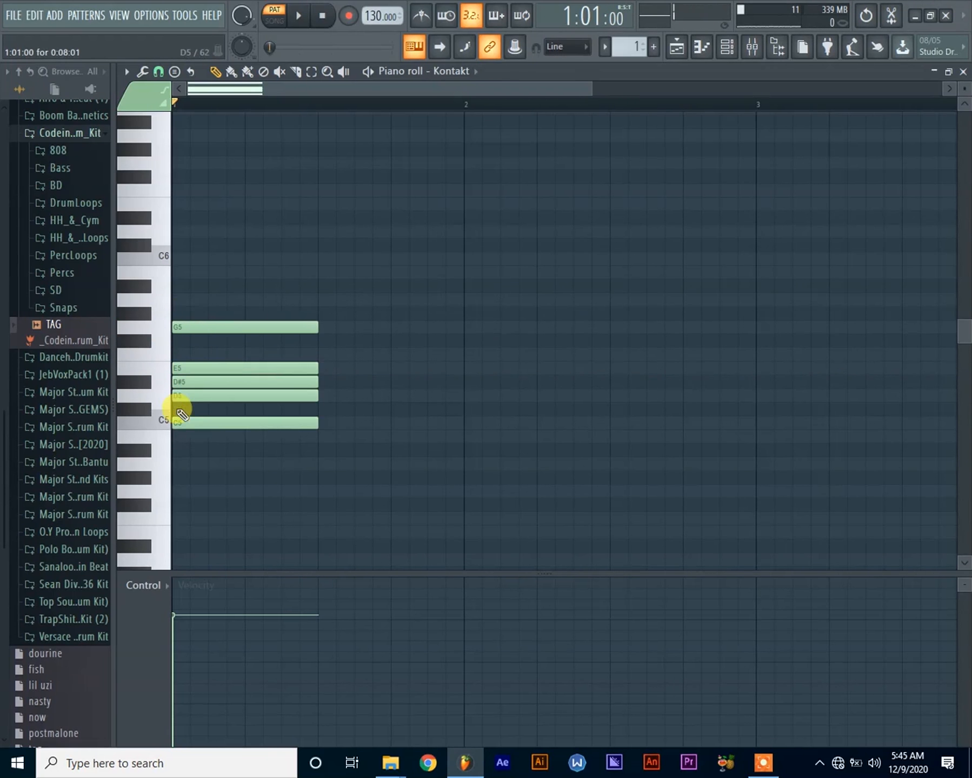
# Audition the keys from D5 up to F#5, and move the G5 note back down to F#5.
pyautogui.click(162, 396)
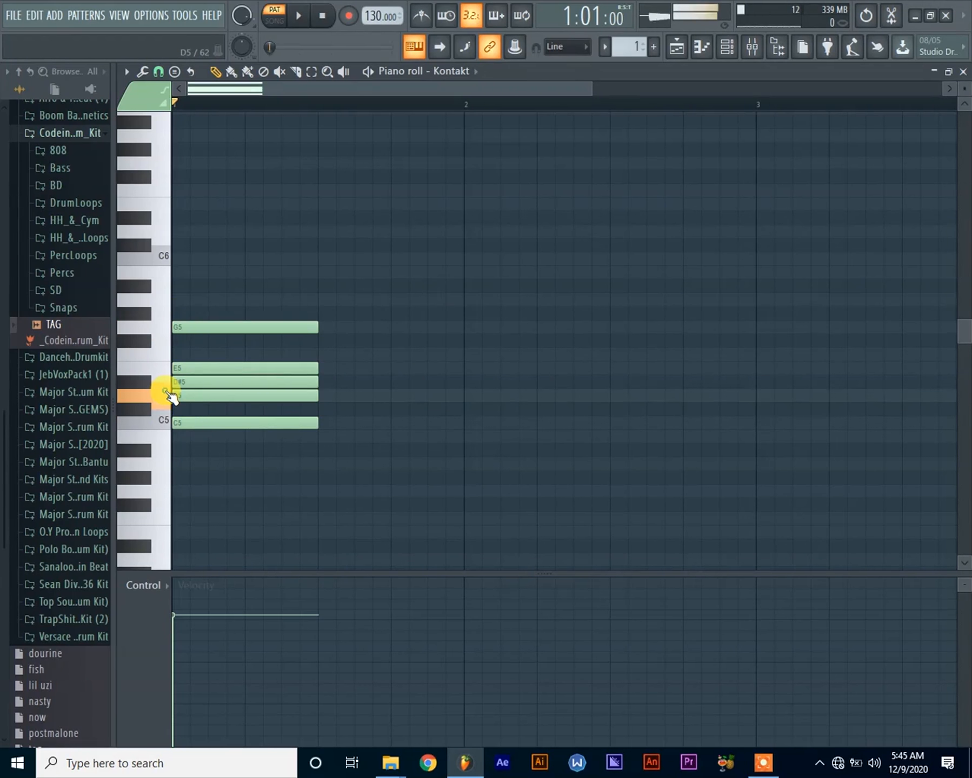
pyautogui.click(149, 383)
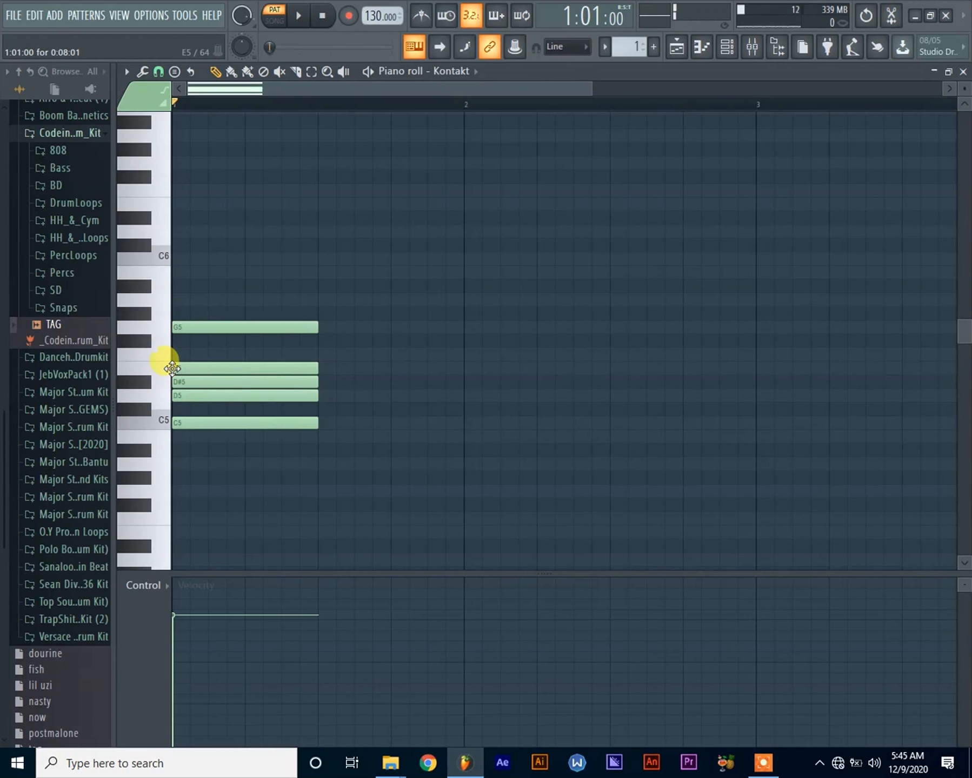
pyautogui.click(165, 370)
pyautogui.click(164, 354)
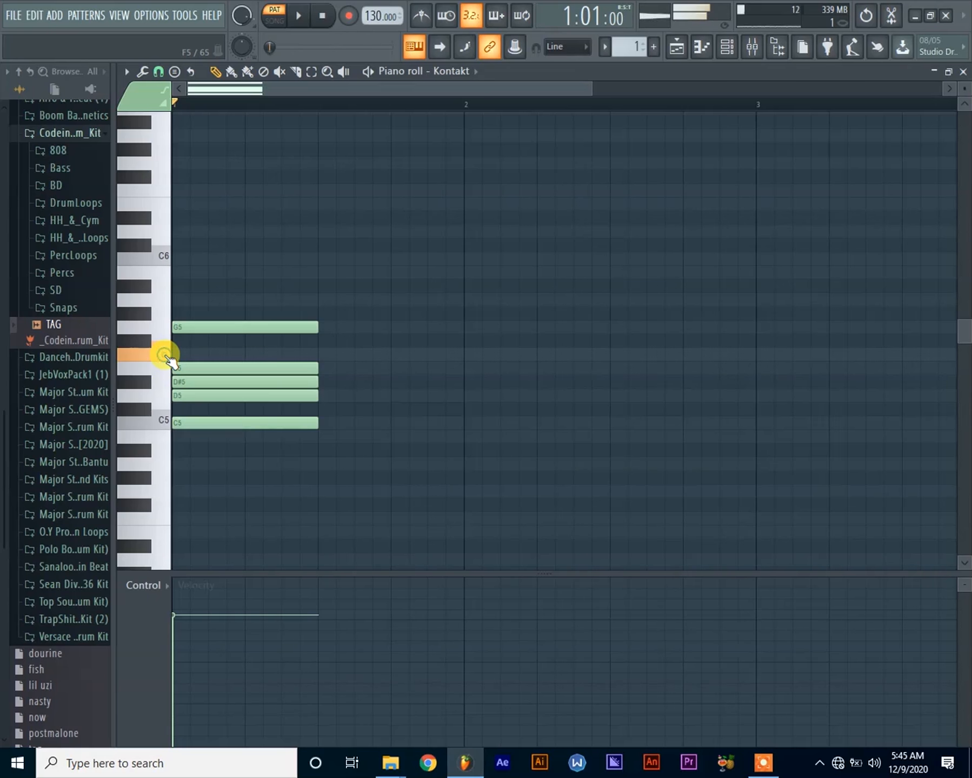
pyautogui.click(144, 343)
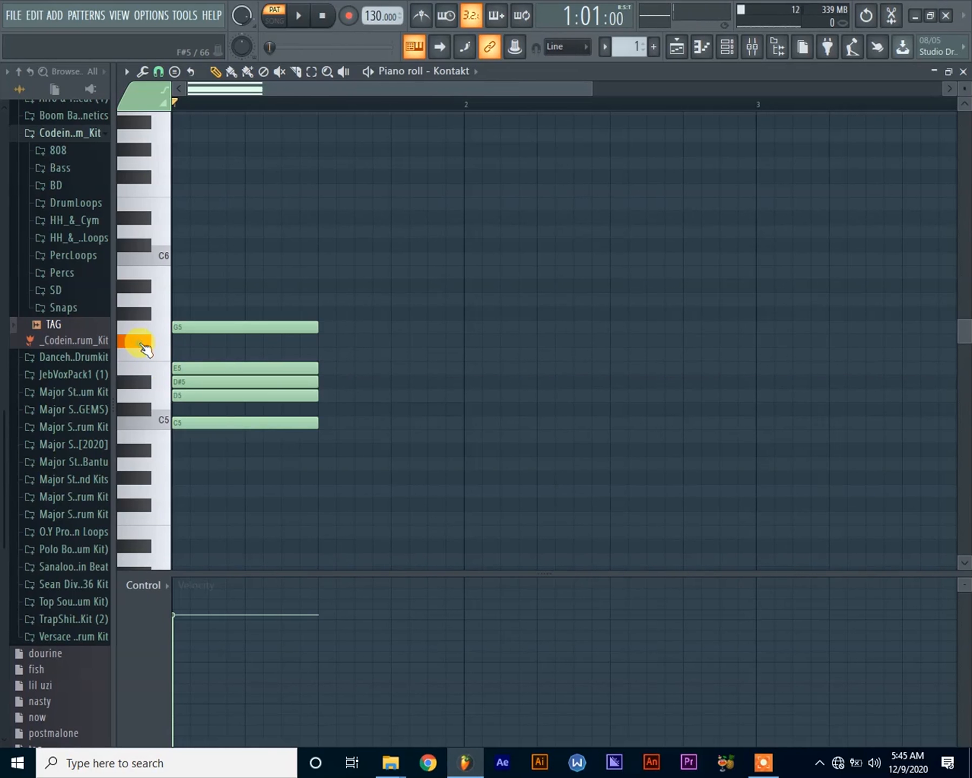
pyautogui.click(174, 327)
pyautogui.moveTo(174, 327); pyautogui.dragTo(192, 347)
# Audition keys from C5 up to G5, and add a two-beat G5 note at the start of bar 1.
pyautogui.click(162, 424)
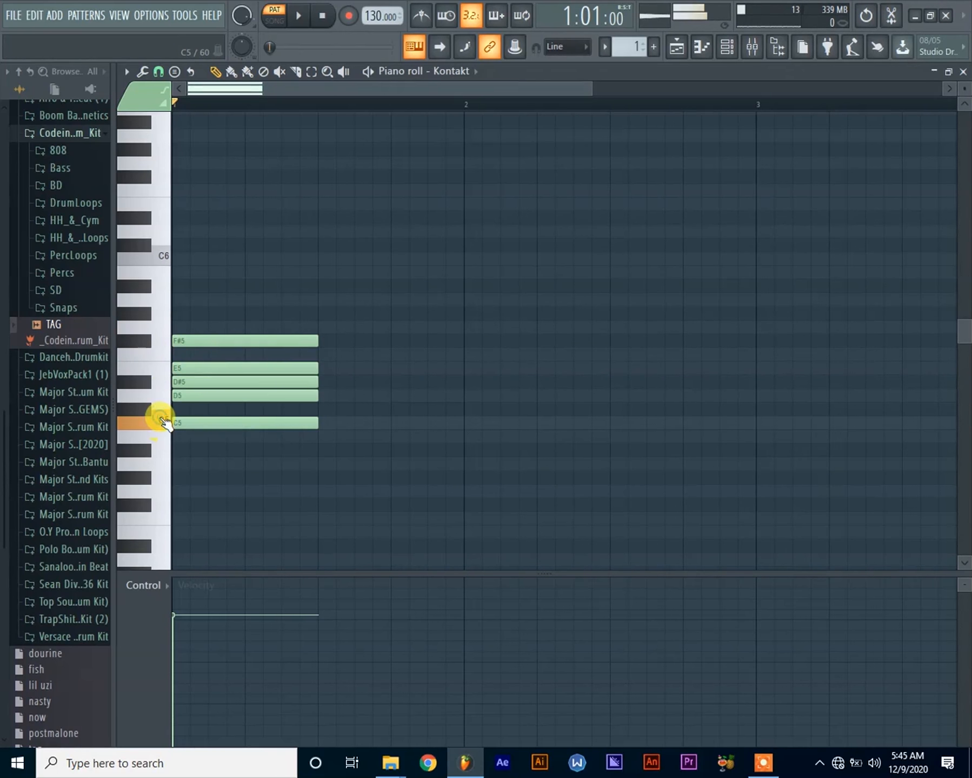
pyautogui.click(156, 391)
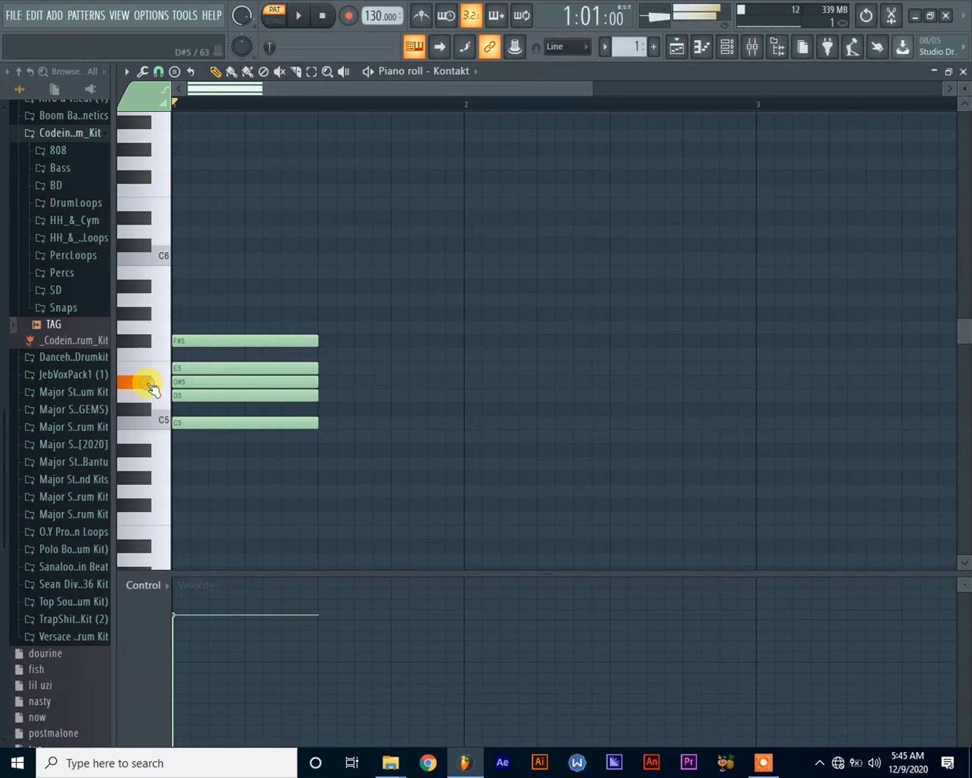
pyautogui.click(161, 370)
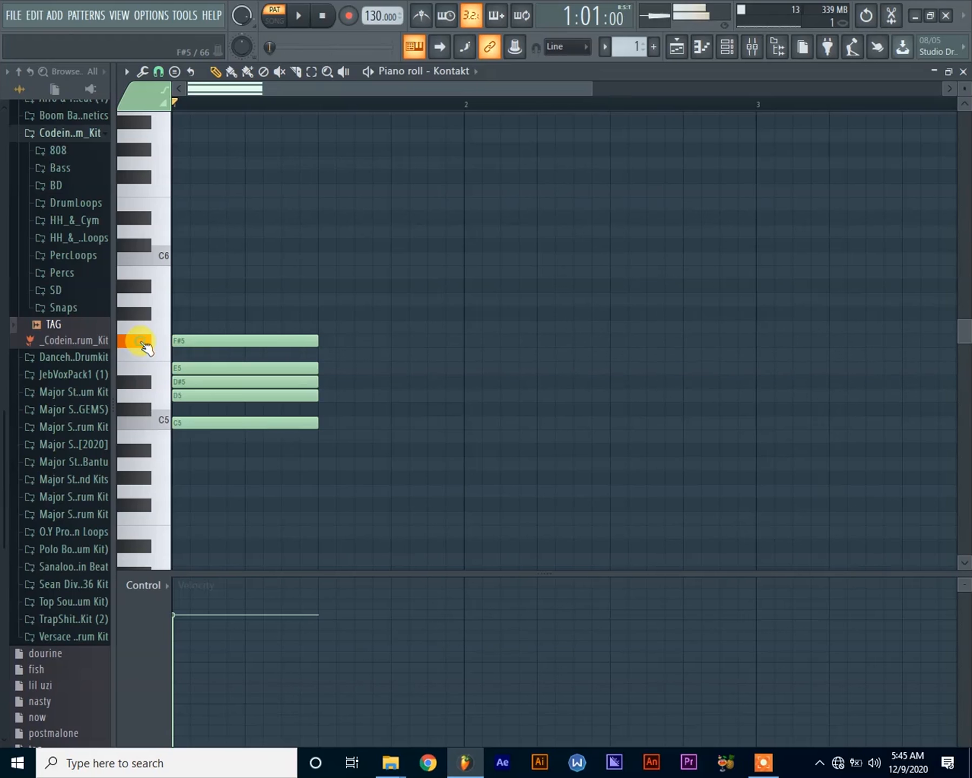
pyautogui.click(164, 330)
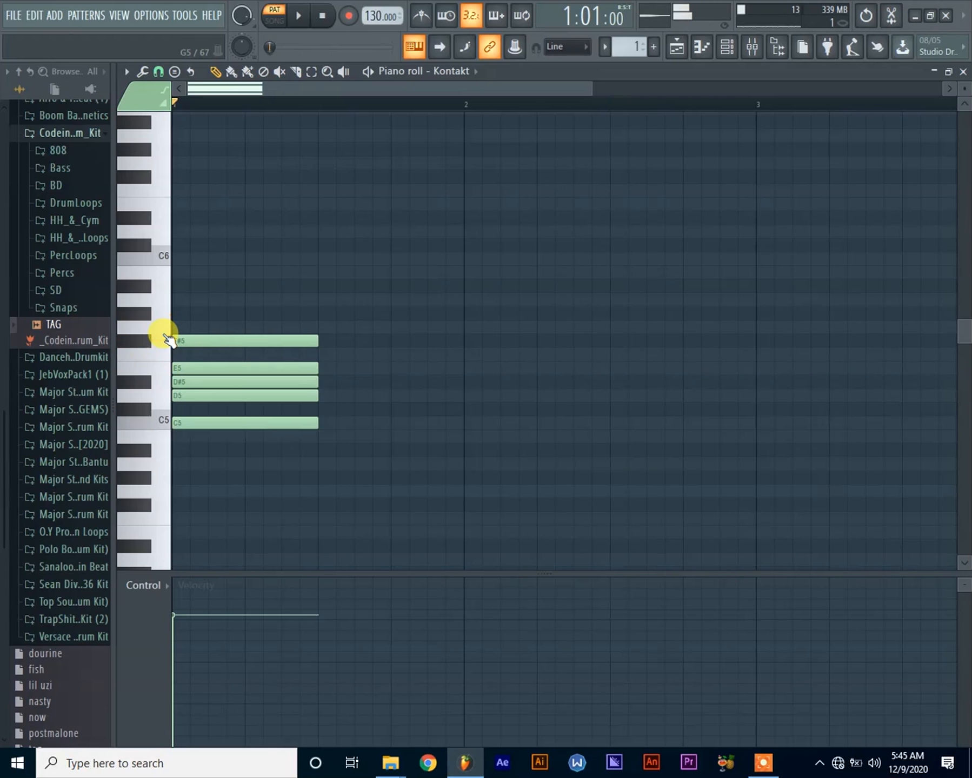
pyautogui.moveTo(180, 321)
pyautogui.mouseDown()
pyautogui.moveTo(210, 303)
pyautogui.moveTo(200, 308)
pyautogui.moveTo(207, 332)
pyautogui.moveTo(190, 326)
pyautogui.mouseUp()
# Audition the C5, D5, E5 and F#5 keys, and replay C5 and D5.
pyautogui.click(160, 423)
pyautogui.click(161, 400)
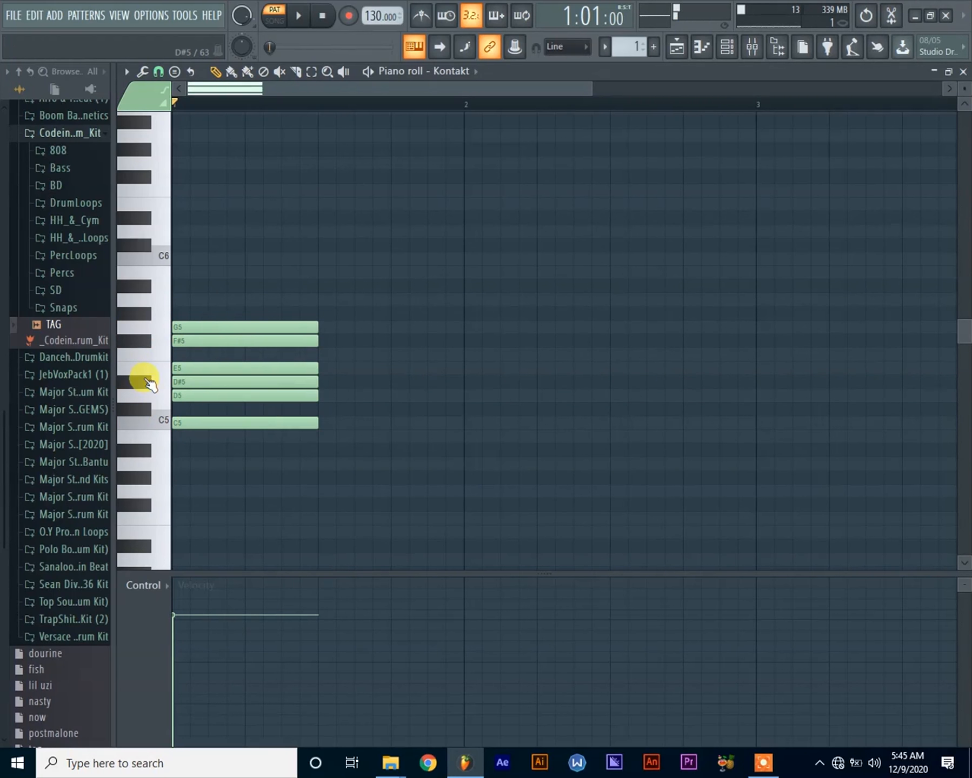
pyautogui.click(162, 370)
pyautogui.click(151, 342)
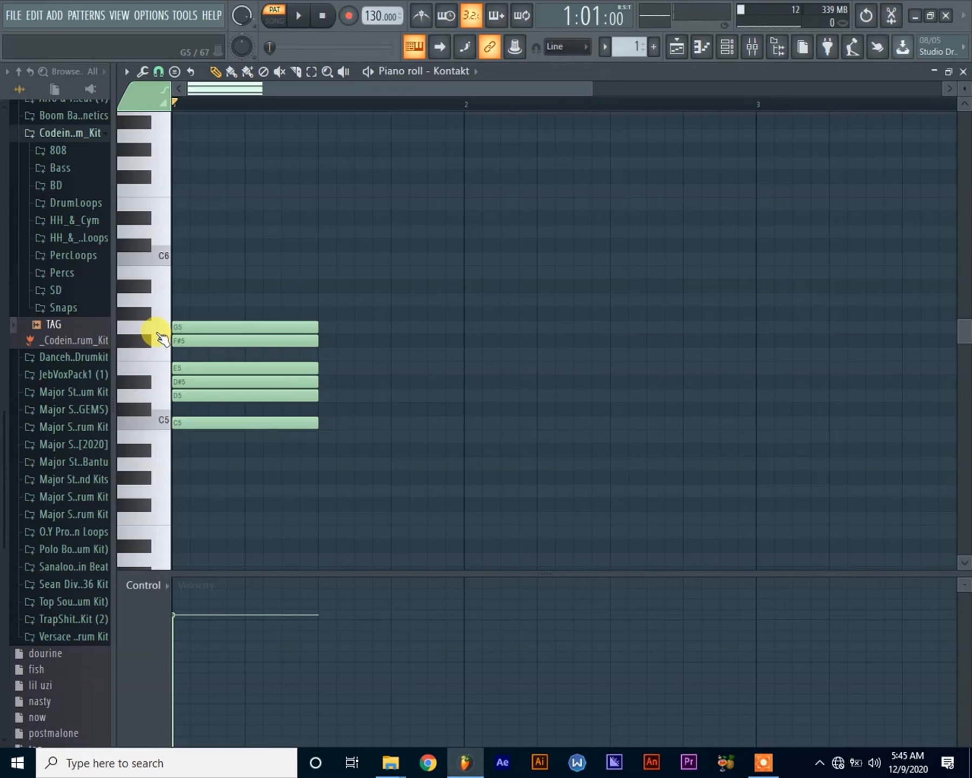
pyautogui.click(162, 422)
pyautogui.click(162, 396)
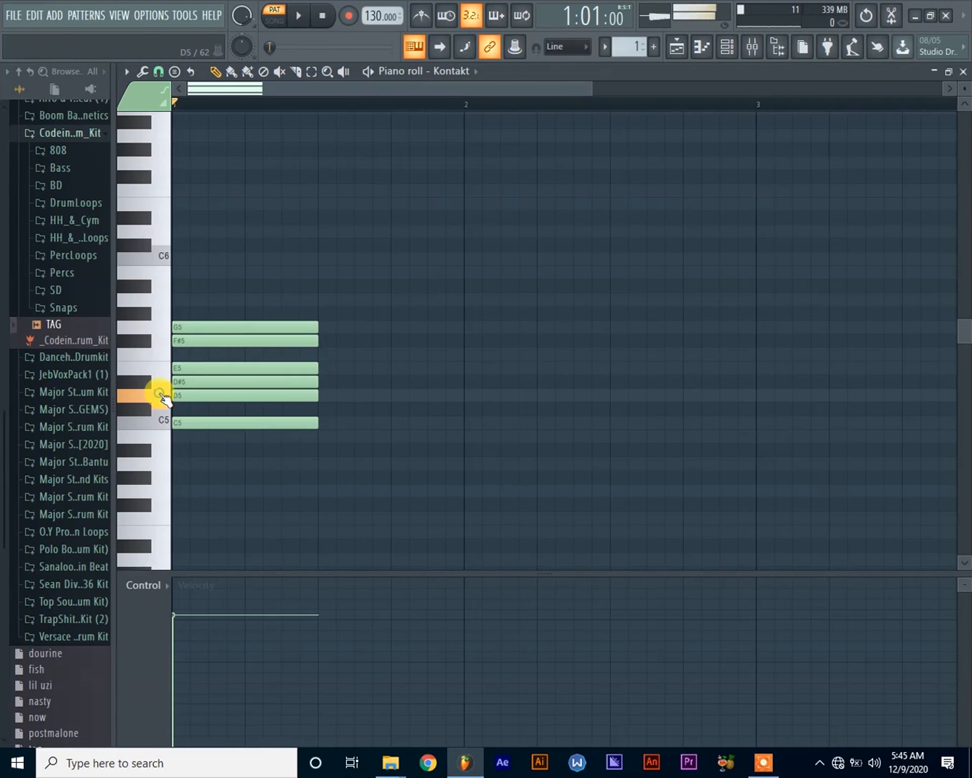
pyautogui.click(153, 392)
# Audition the keys from C5 up to A5, and add a two-beat A5 note at the start of bar 1.
pyautogui.click(163, 422)
pyautogui.click(162, 396)
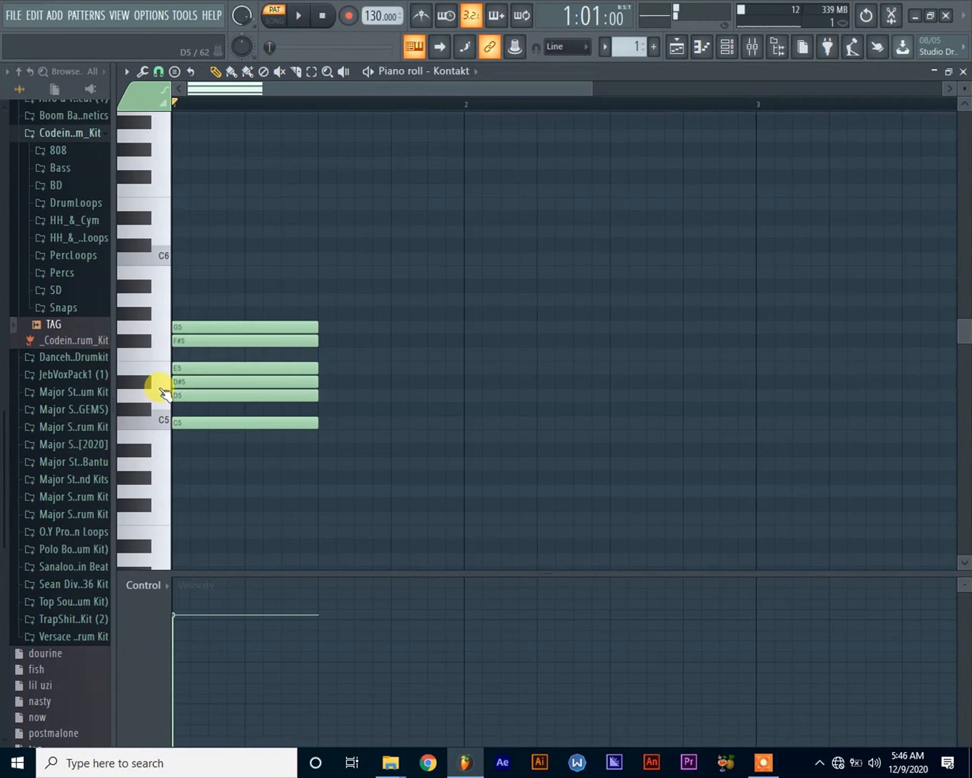
pyautogui.click(135, 385)
pyautogui.click(157, 368)
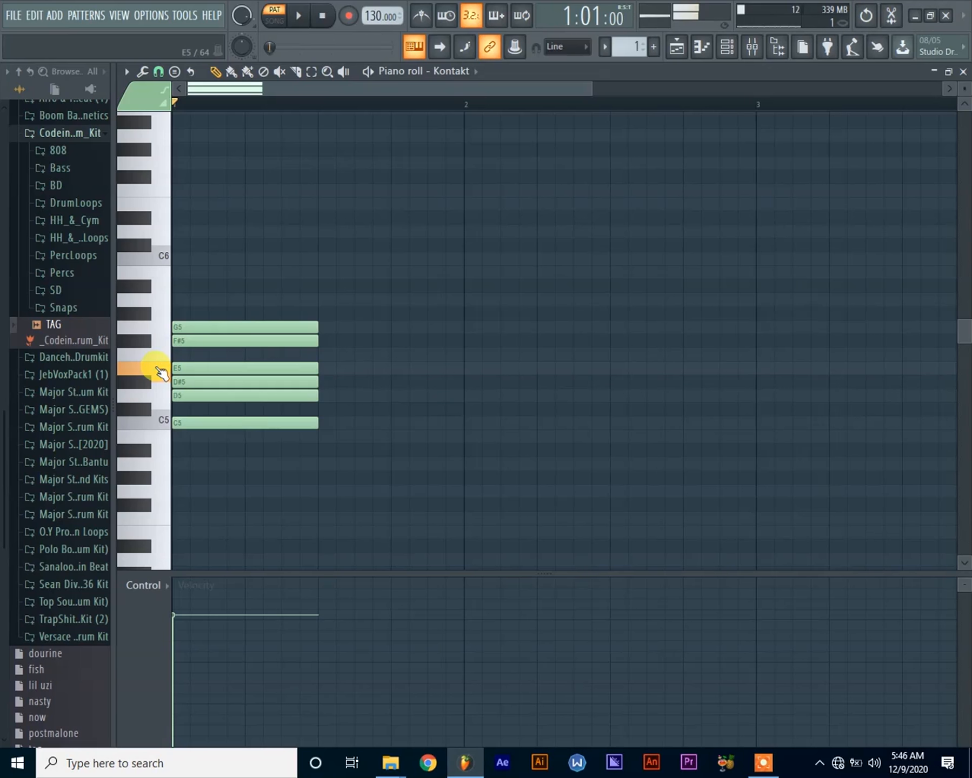
pyautogui.click(146, 344)
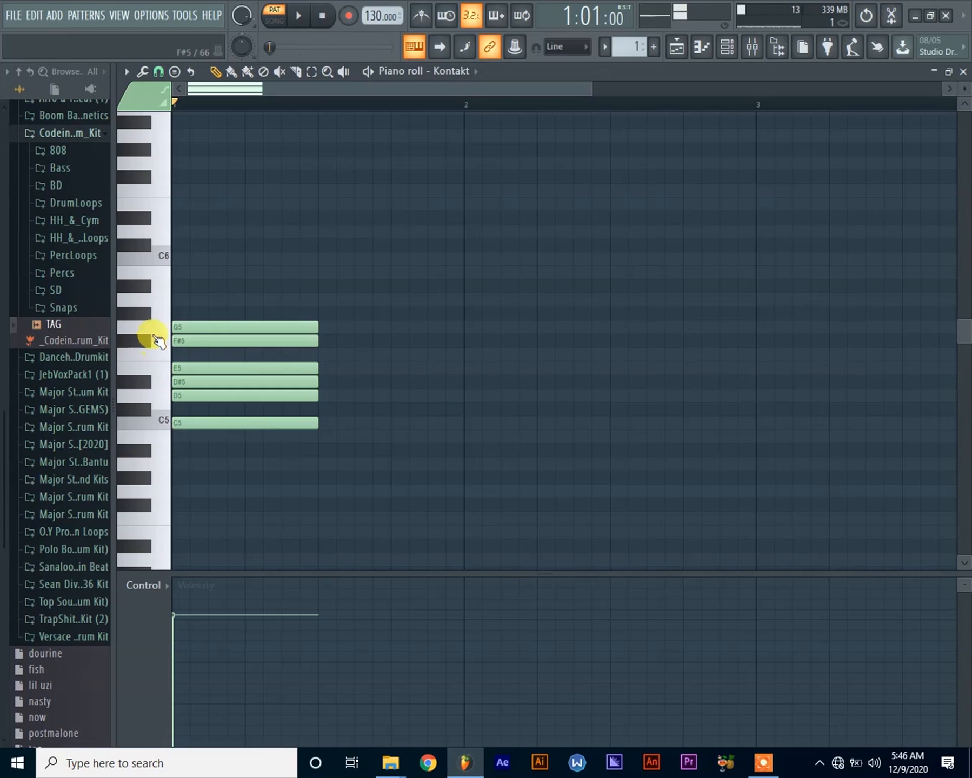
pyautogui.click(161, 327)
pyautogui.click(149, 314)
pyautogui.click(153, 302)
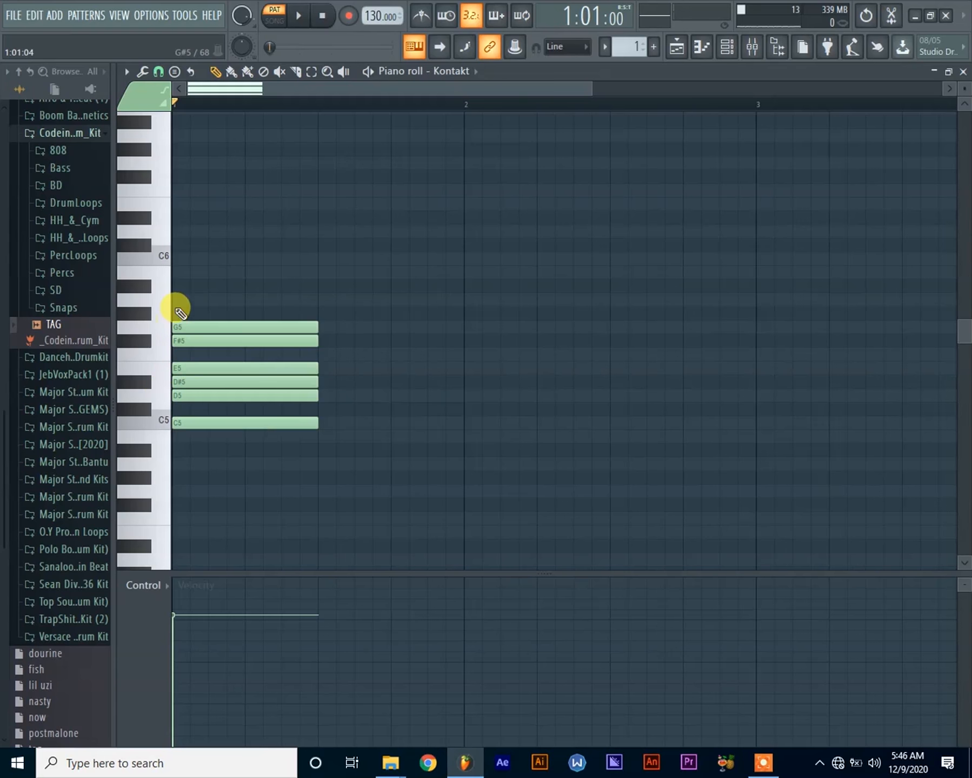
pyautogui.click(179, 298)
pyautogui.moveTo(238, 294); pyautogui.dragTo(195, 284)
# Audition the placed notes' keys from C5 up to A5 in ascending order, including G#5.
pyautogui.click(168, 422)
pyautogui.click(161, 399)
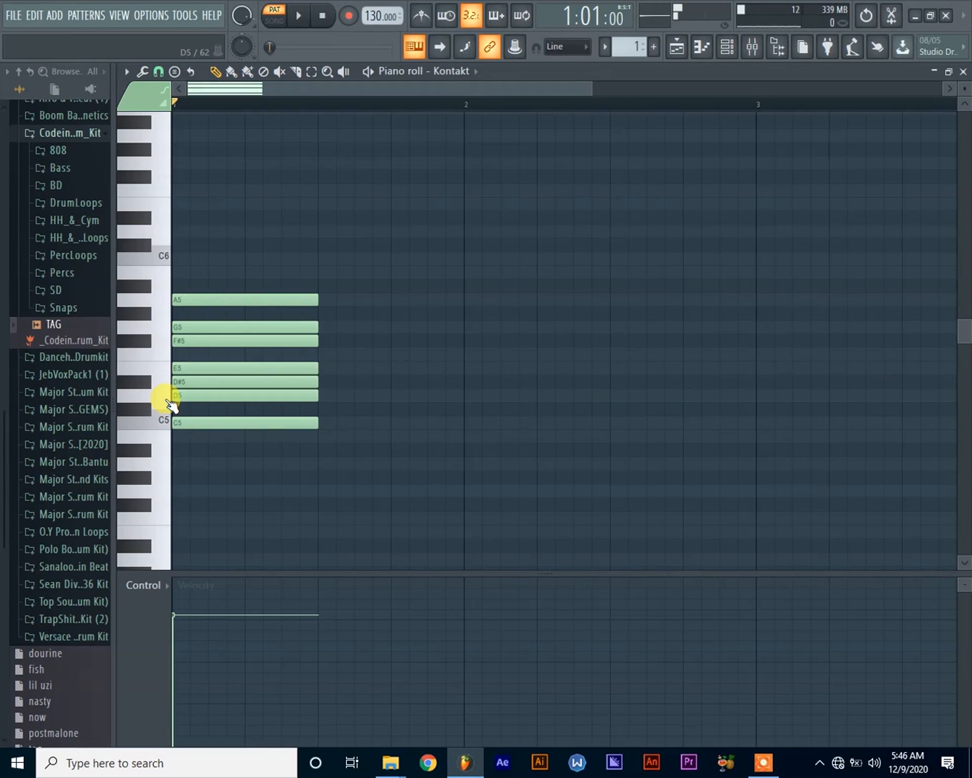
pyautogui.click(160, 421)
pyautogui.click(163, 396)
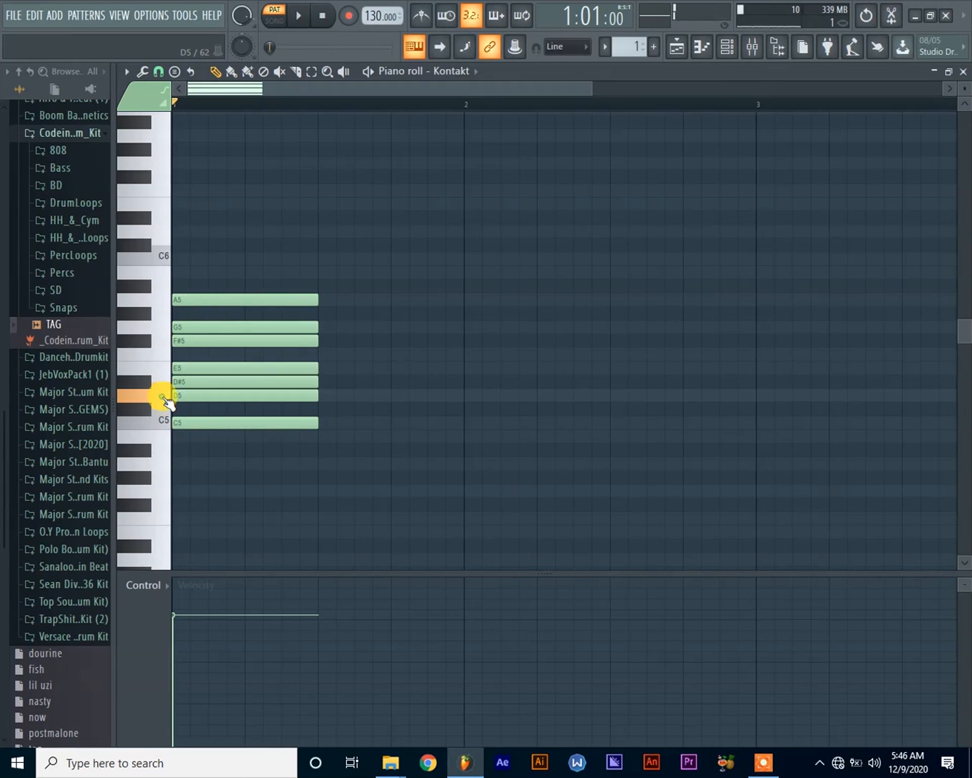
pyautogui.click(141, 384)
pyautogui.click(171, 370)
pyautogui.click(145, 341)
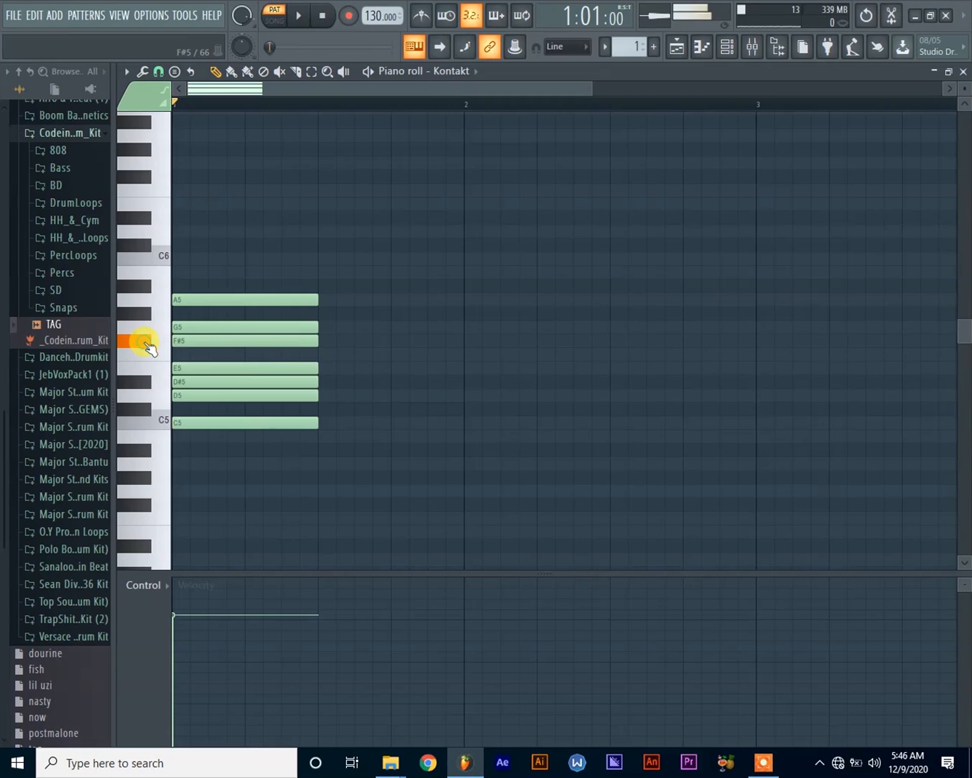
pyautogui.click(164, 328)
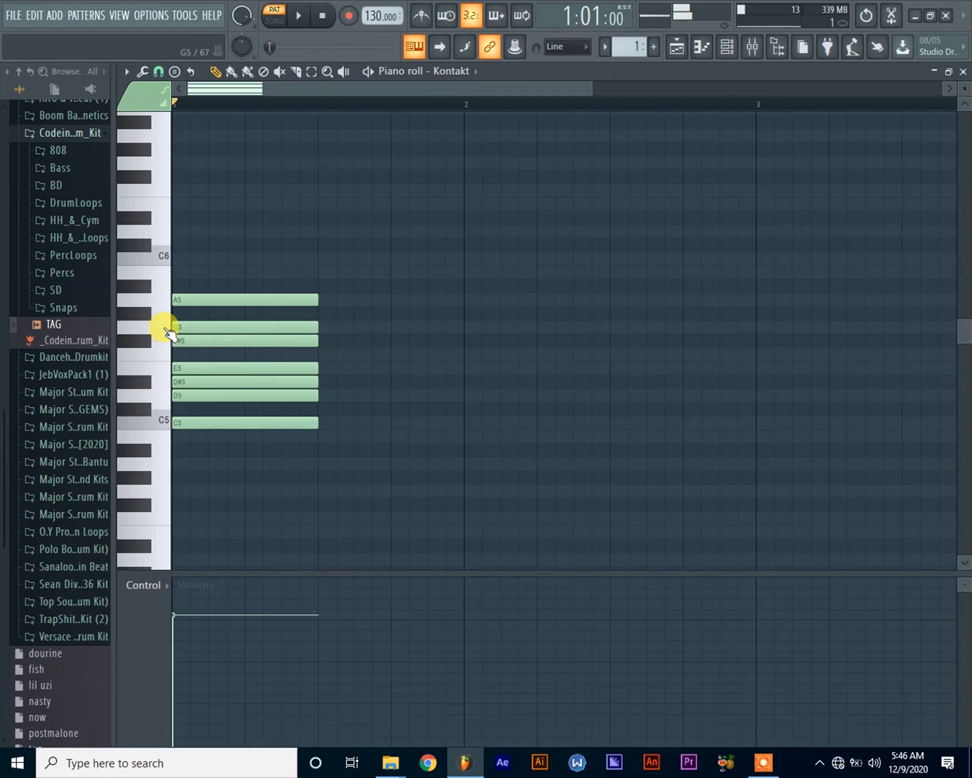
pyautogui.click(153, 318)
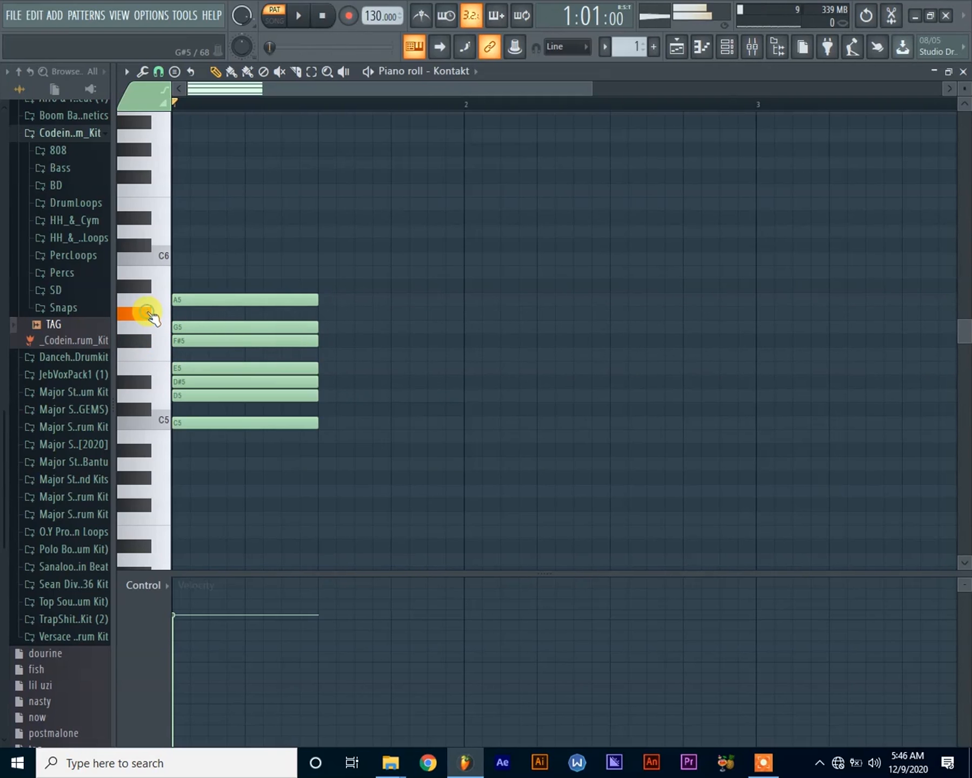
pyautogui.click(158, 300)
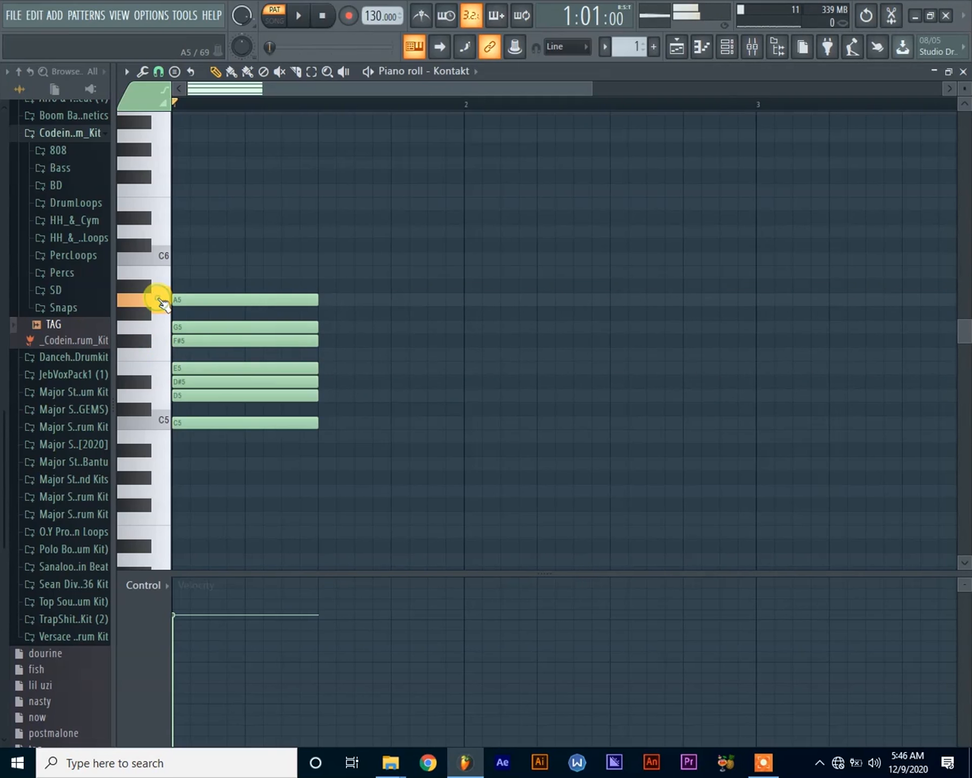
# Audition the keys from C5 up to B5, and add a two-beat B5 note at the start of bar 1.
pyautogui.click(162, 422)
pyautogui.click(163, 397)
pyautogui.click(139, 385)
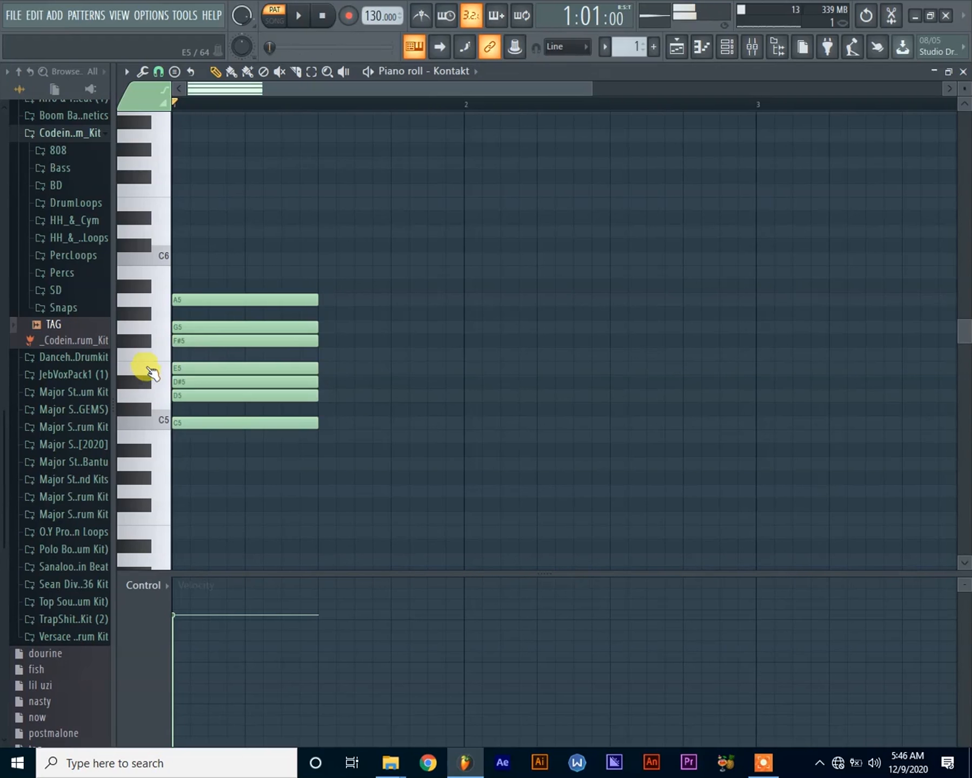
pyautogui.click(146, 341)
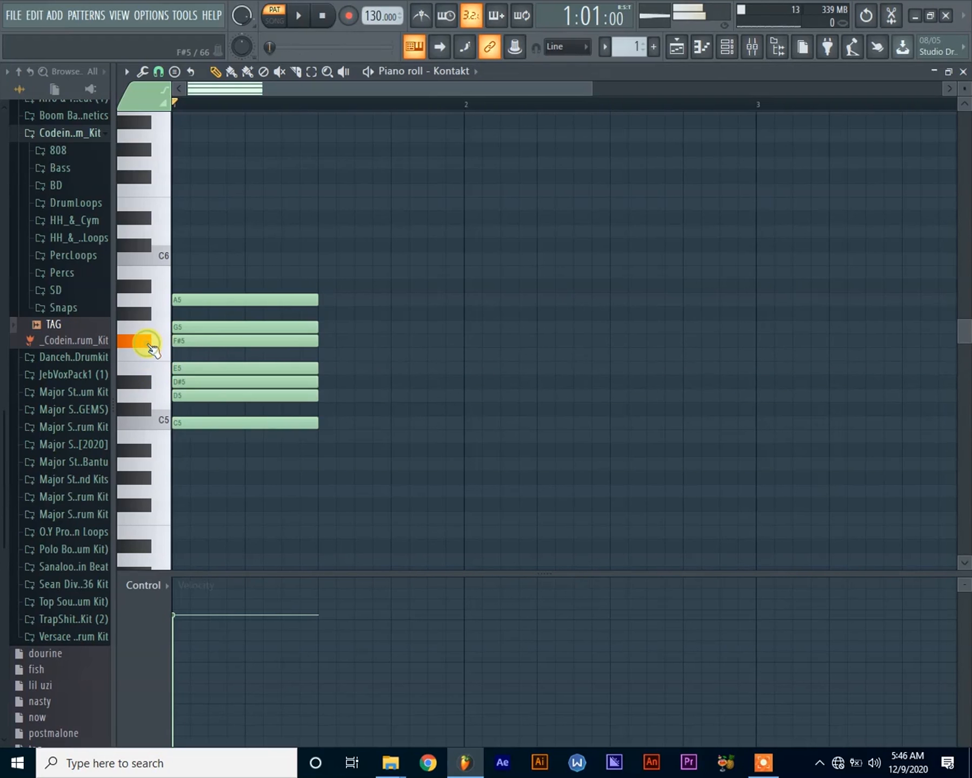
pyautogui.click(162, 326)
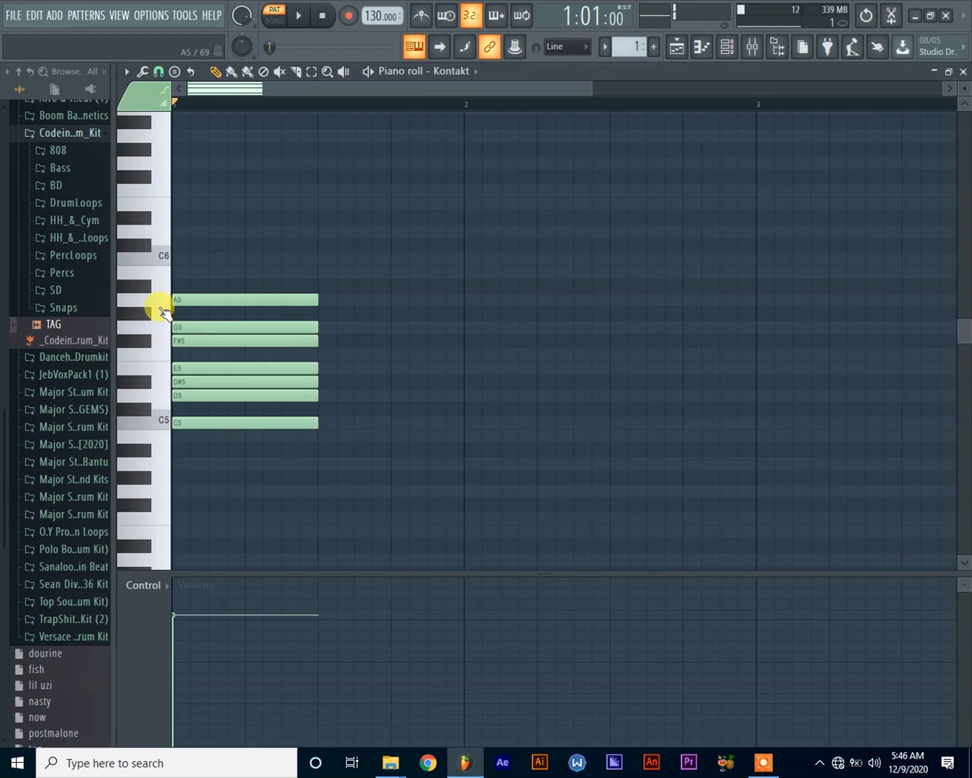
pyautogui.click(159, 303)
pyautogui.click(150, 288)
pyautogui.click(155, 274)
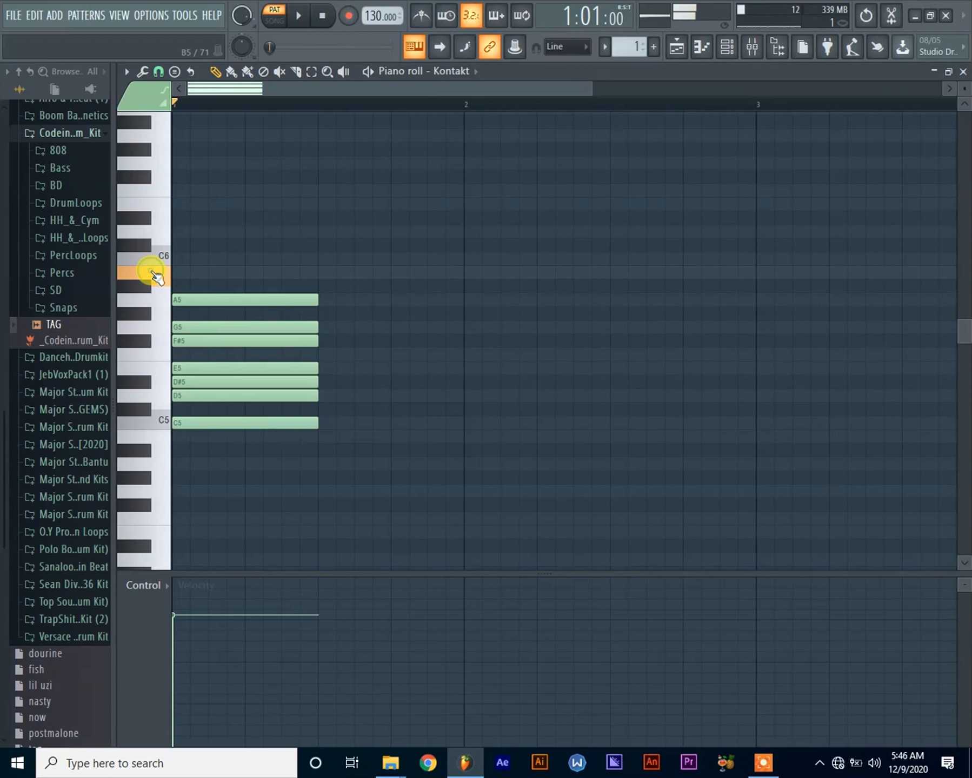
pyautogui.click(186, 272)
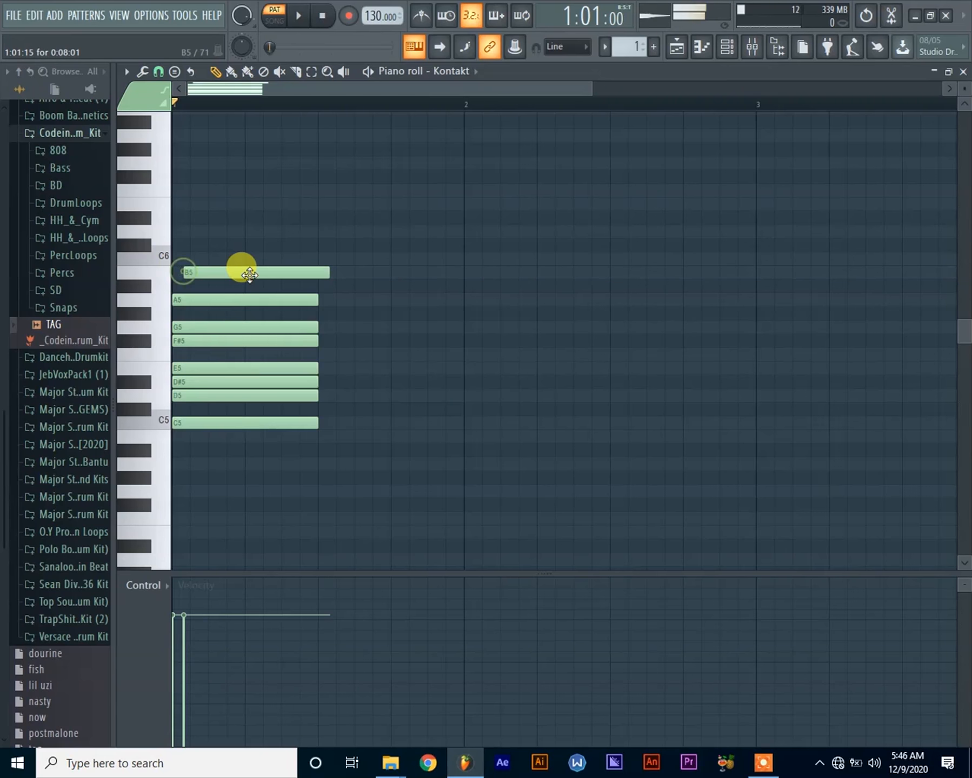
# Audition the keys of the completed note set in ascending order from C5 to B5.
pyautogui.click(161, 423)
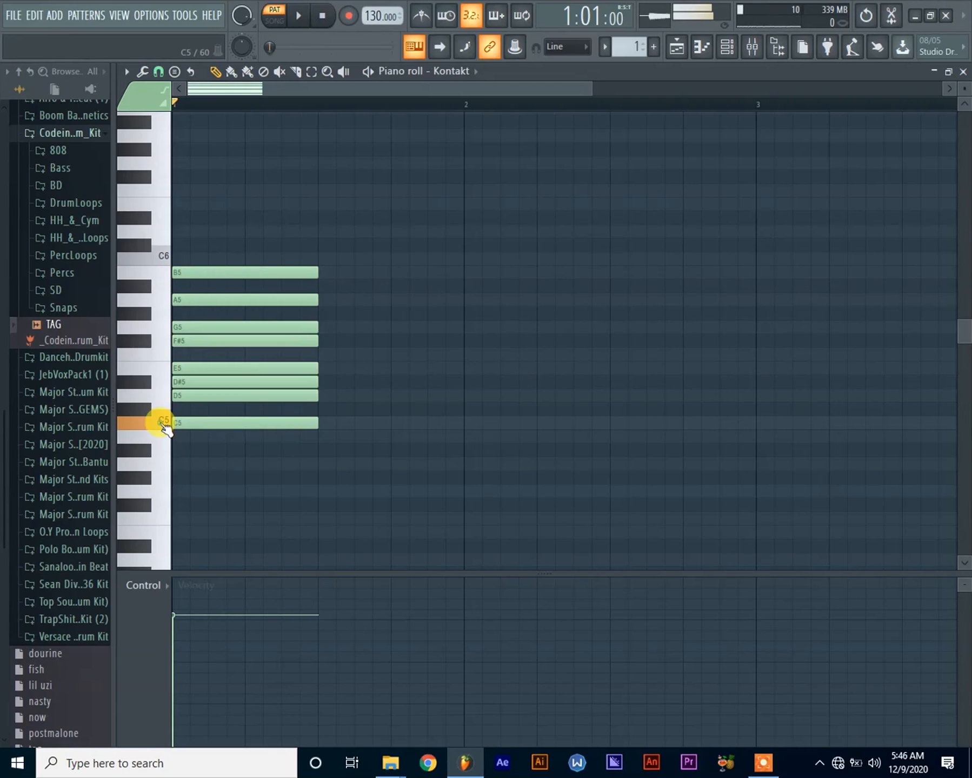
pyautogui.click(163, 395)
pyautogui.click(162, 370)
pyautogui.click(164, 424)
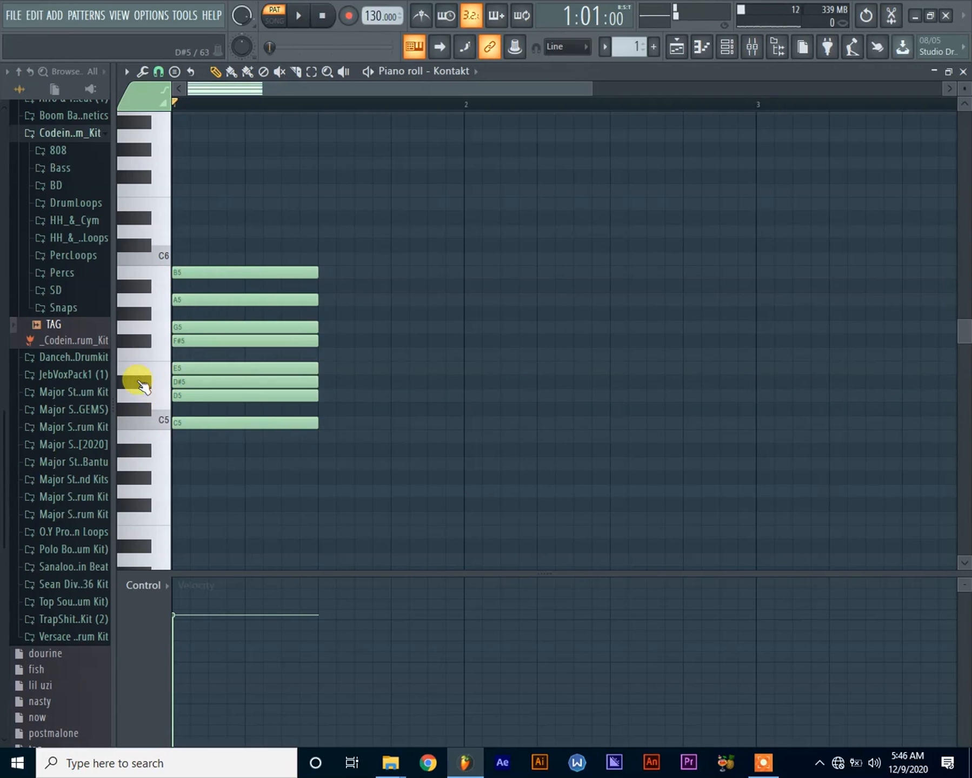
pyautogui.click(157, 420)
pyautogui.click(157, 398)
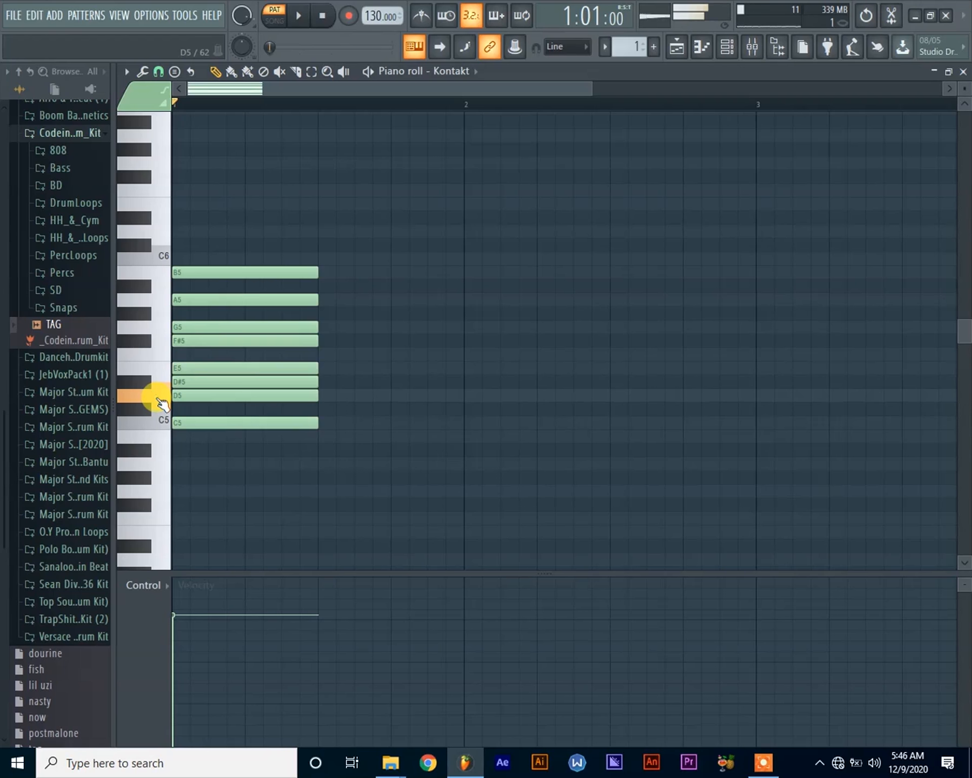
pyautogui.click(145, 383)
pyautogui.click(158, 368)
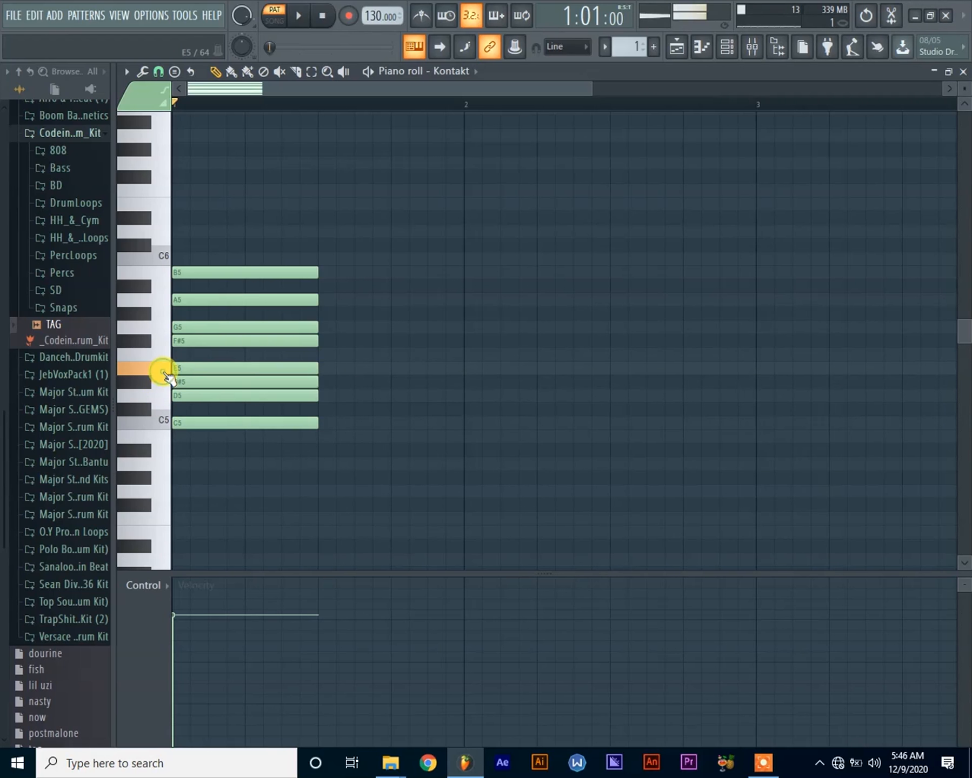
pyautogui.click(156, 327)
pyautogui.click(160, 301)
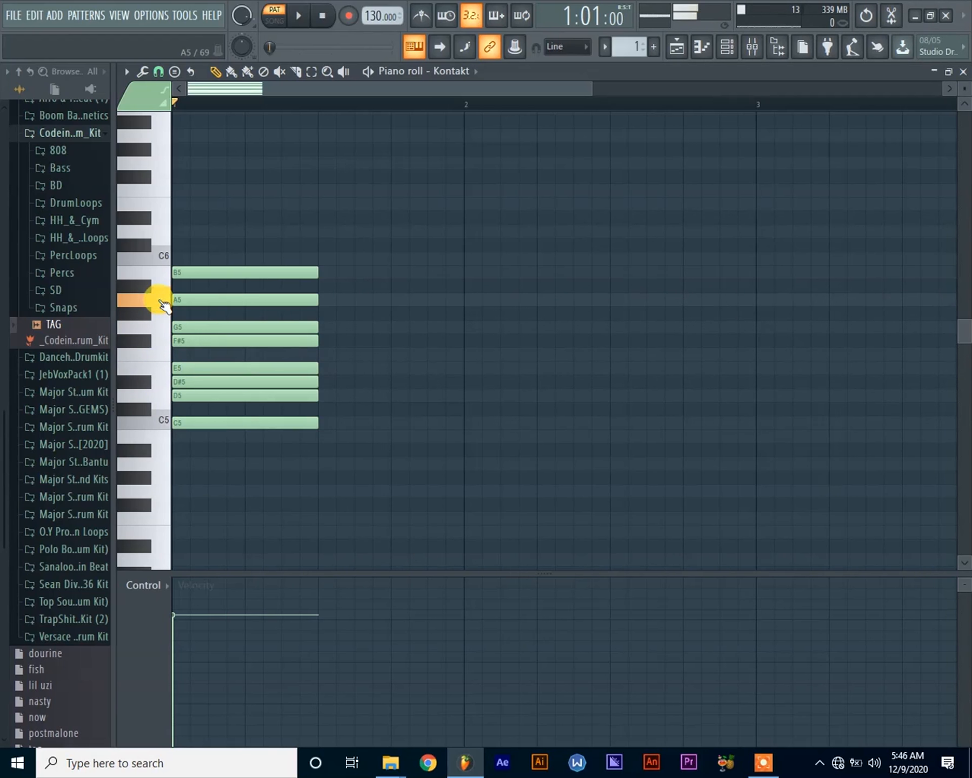
pyautogui.click(160, 278)
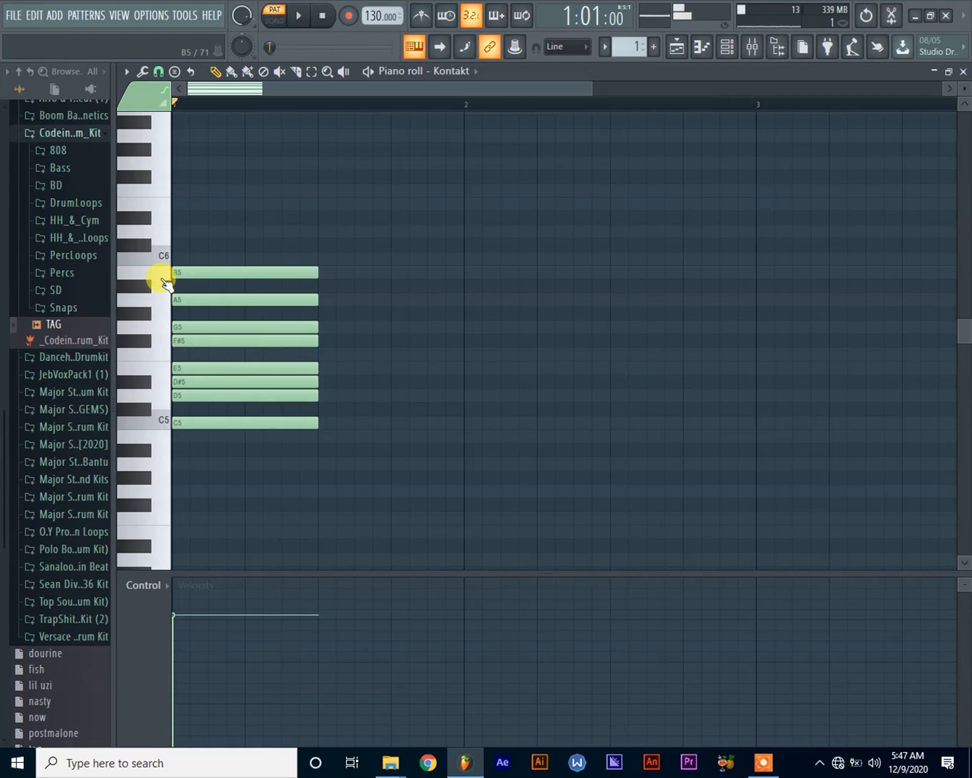
# Select all the notes from C5 to B5 in bar 1, and switch back to the Draw tool.
pyautogui.click(311, 71)
pyautogui.moveTo(371, 440); pyautogui.dragTo(182, 187)
pyautogui.click(214, 72)
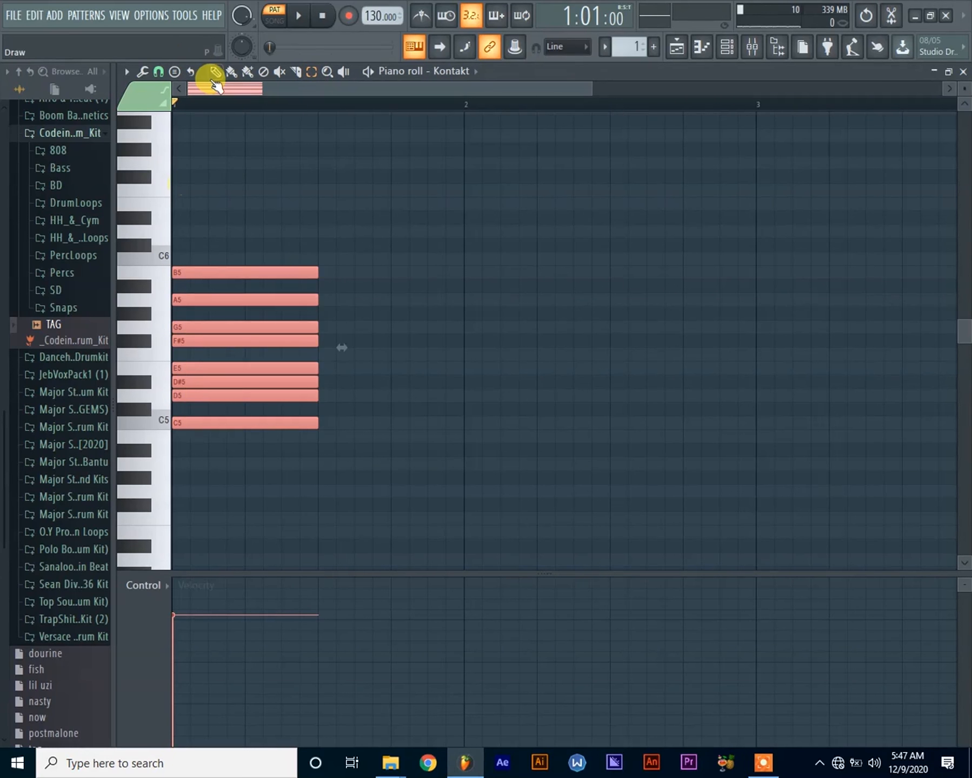
# Move the selected notes from bar 1 to the start of bar 2, and audition the C5 key.
pyautogui.moveTo(200, 424); pyautogui.dragTo(490, 422)
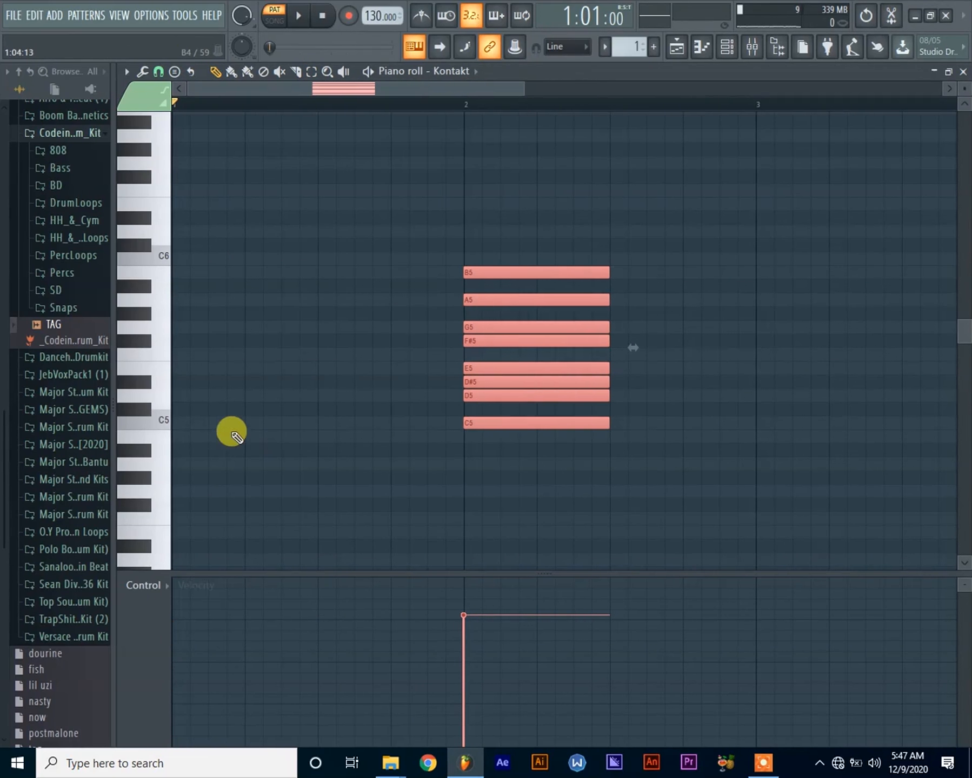
pyautogui.click(147, 420)
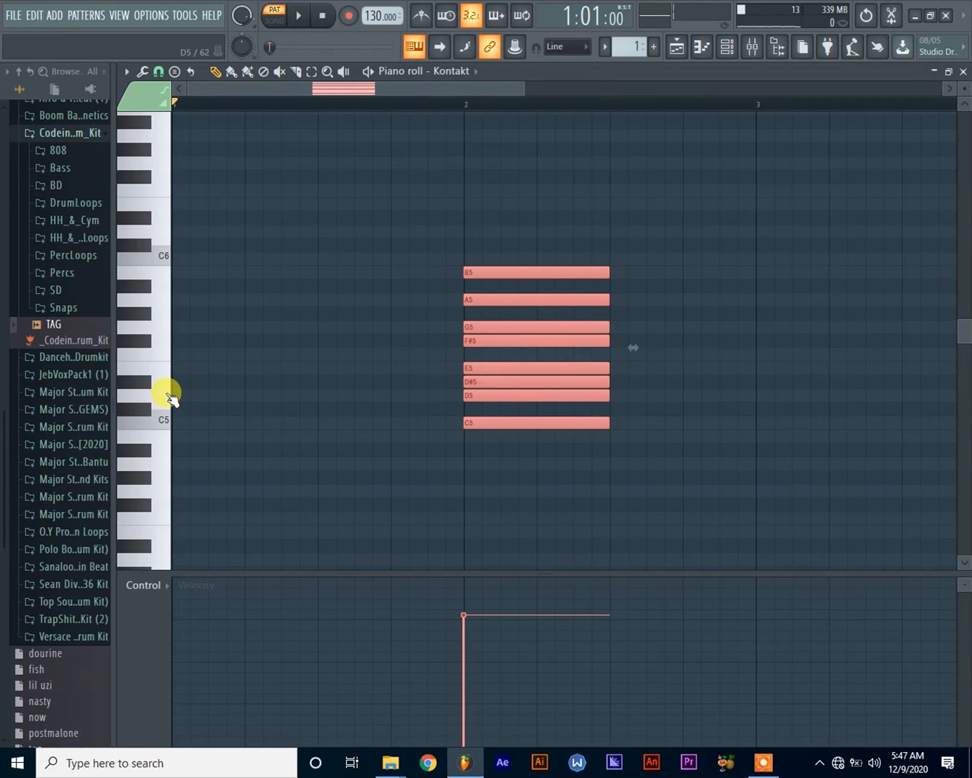
# Add an FL Keys instrument channel, and return to the Kontakt piano roll.
pyautogui.click(726, 49)
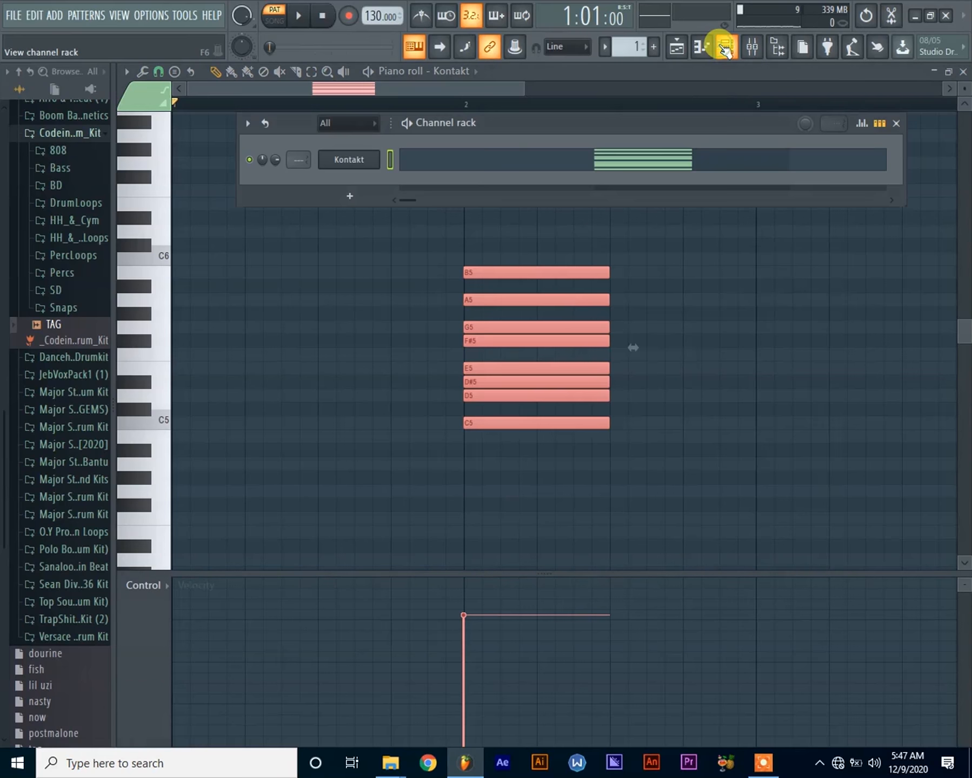
pyautogui.click(349, 195)
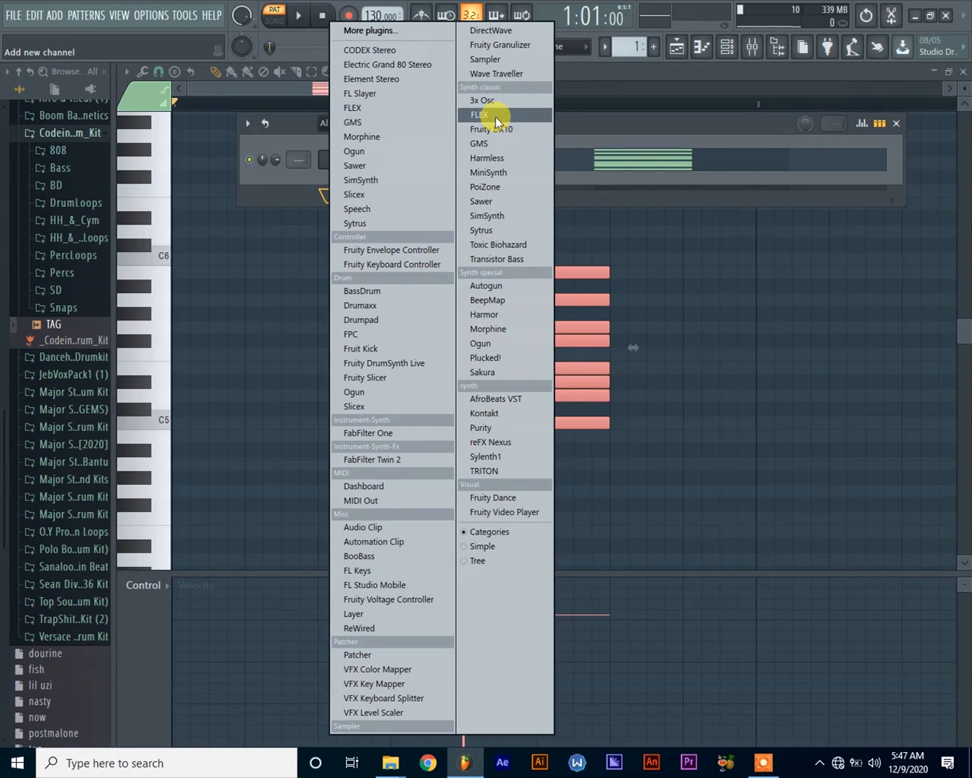
pyautogui.click(383, 571)
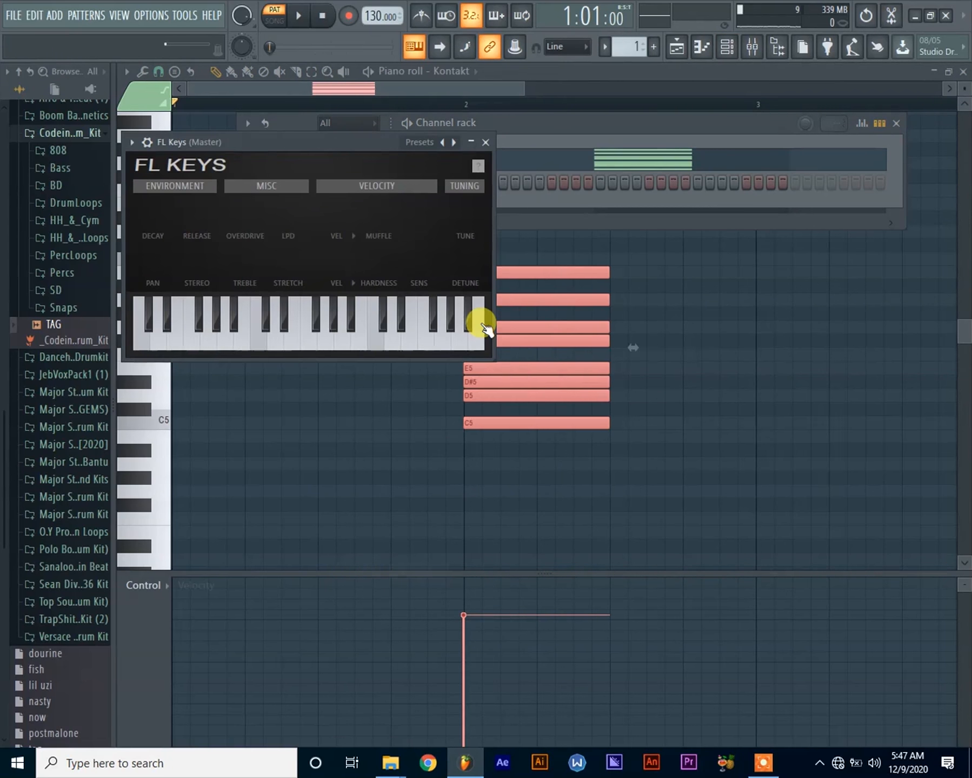
pyautogui.click(511, 127)
pyautogui.click(490, 161)
pyautogui.click(489, 161)
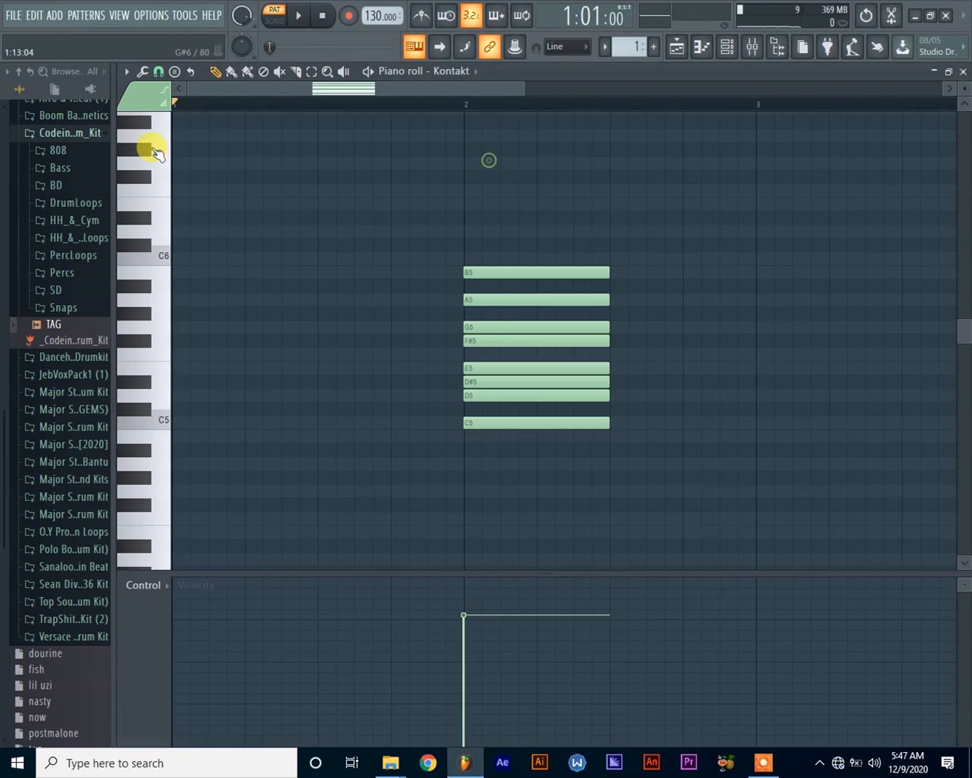
# Cut all the notes from the Kontakt piano roll, and paste them into the FL Keys piano roll.
pyautogui.click(126, 71)
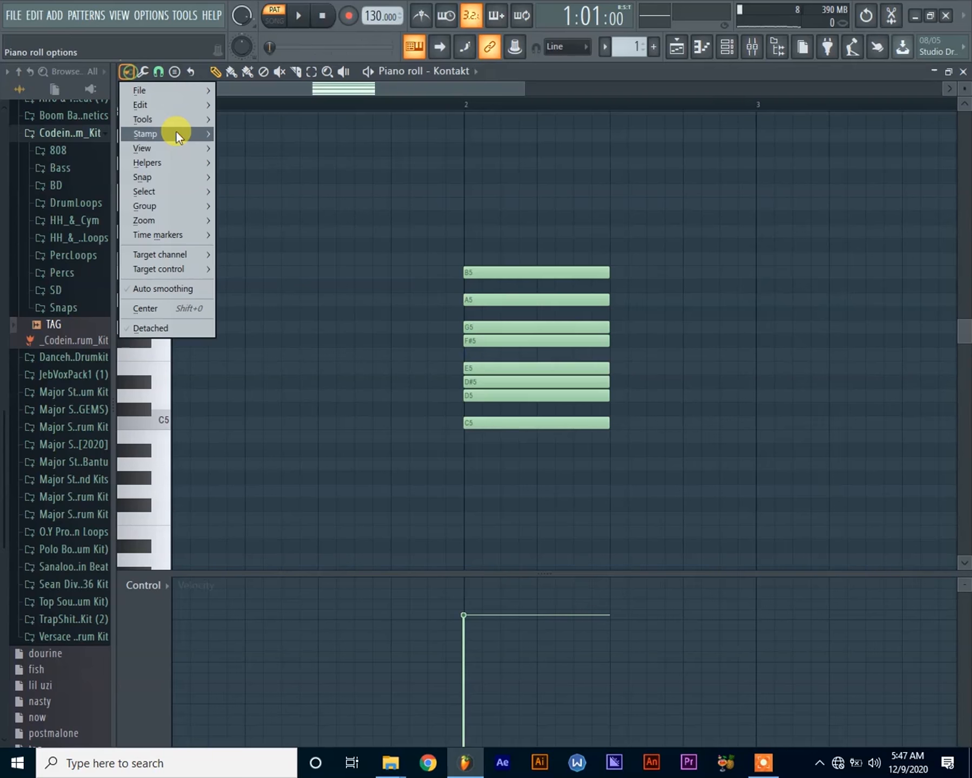
pyautogui.moveTo(182, 104)
pyautogui.click(330, 104)
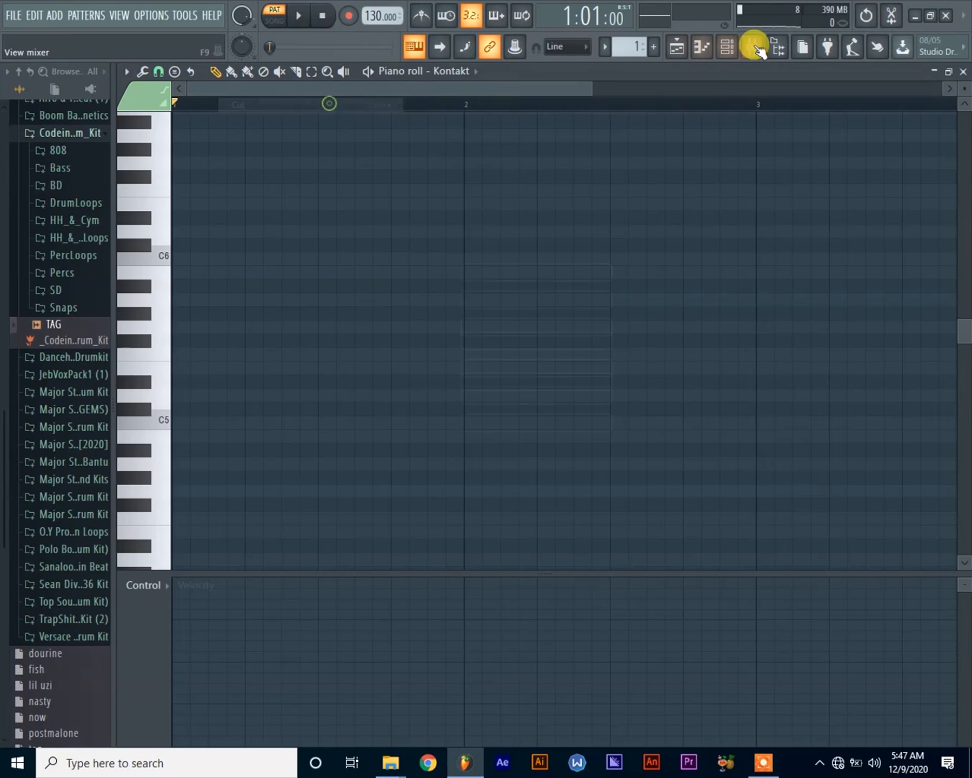
pyautogui.click(727, 47)
pyautogui.rightClick(378, 178)
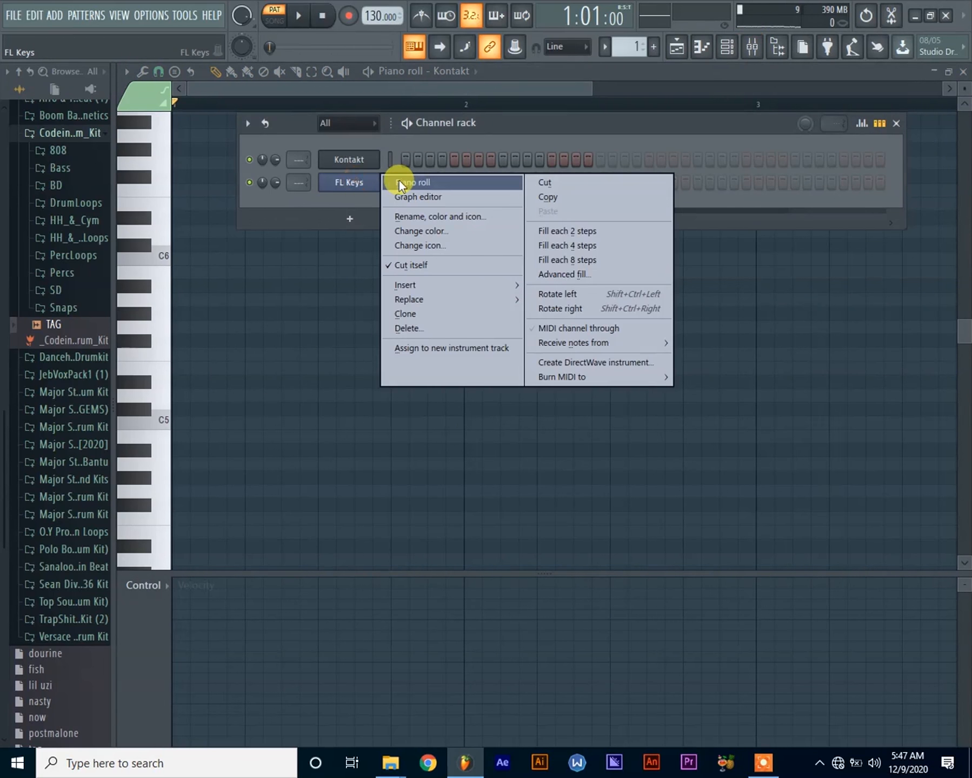
pyautogui.click(398, 180)
pyautogui.hotkey('ctrl', 'v')
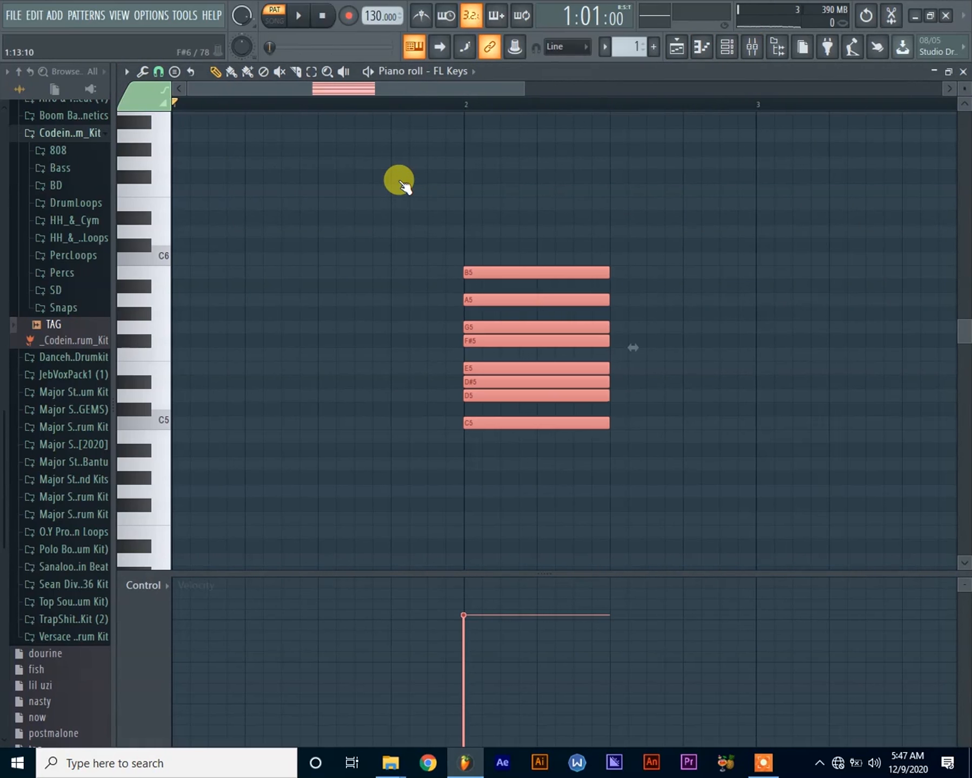
# Start and stop playback of the pattern, and audition the C5, D5 and D#5 keys with FL Keys.
pyautogui.click(298, 15)
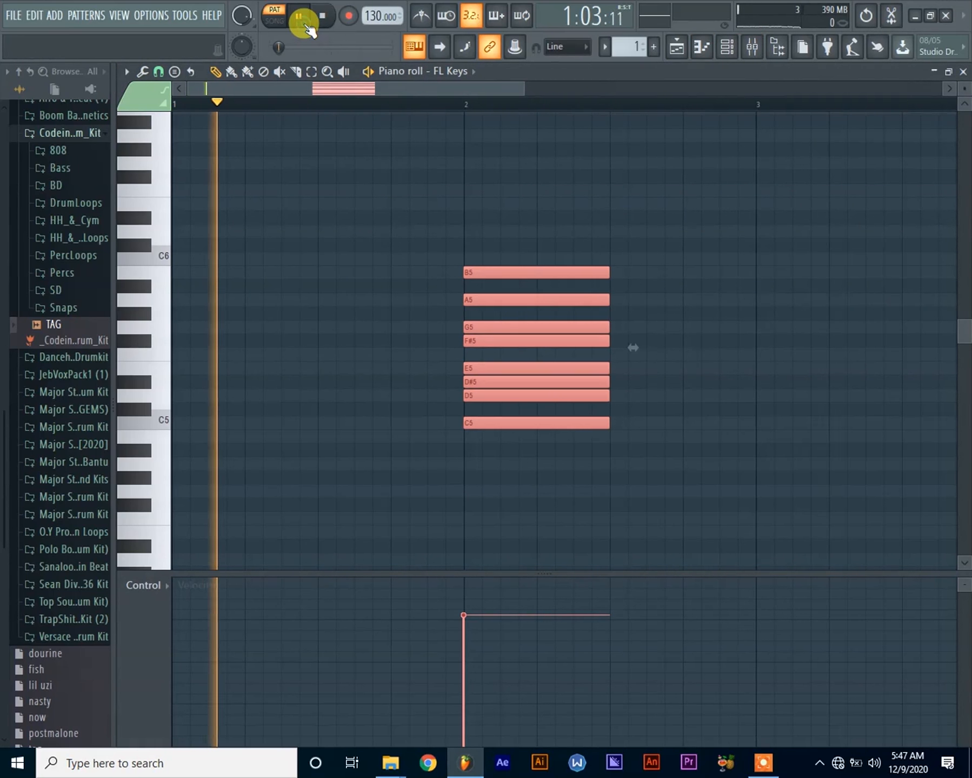
pyautogui.press('space')
pyautogui.click(156, 427)
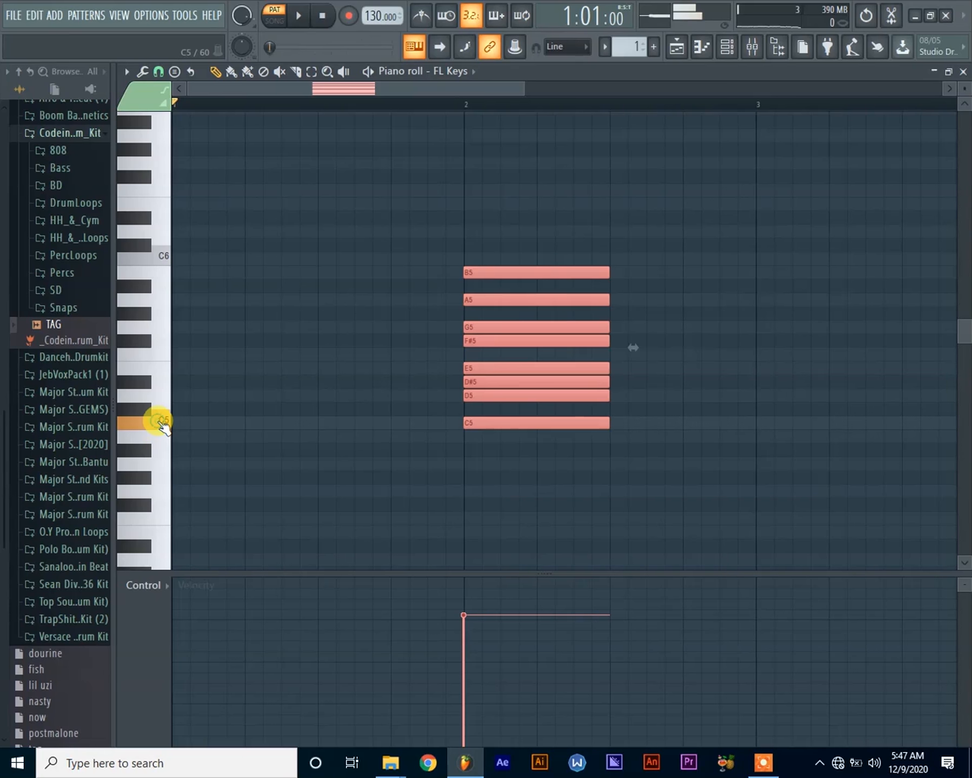
pyautogui.click(165, 397)
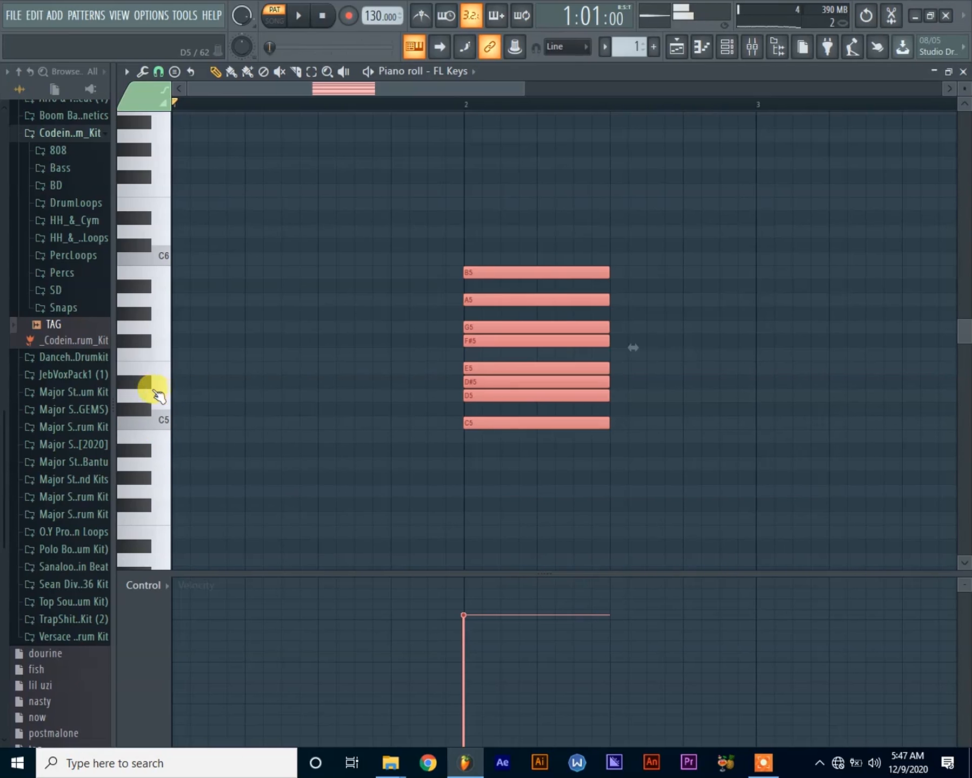
pyautogui.click(153, 384)
pyautogui.click(158, 419)
pyautogui.click(144, 384)
# Audition the keys C5, D5, D#5 and E5 in ascending order, and delete the E5 note in bar 2.
pyautogui.click(163, 423)
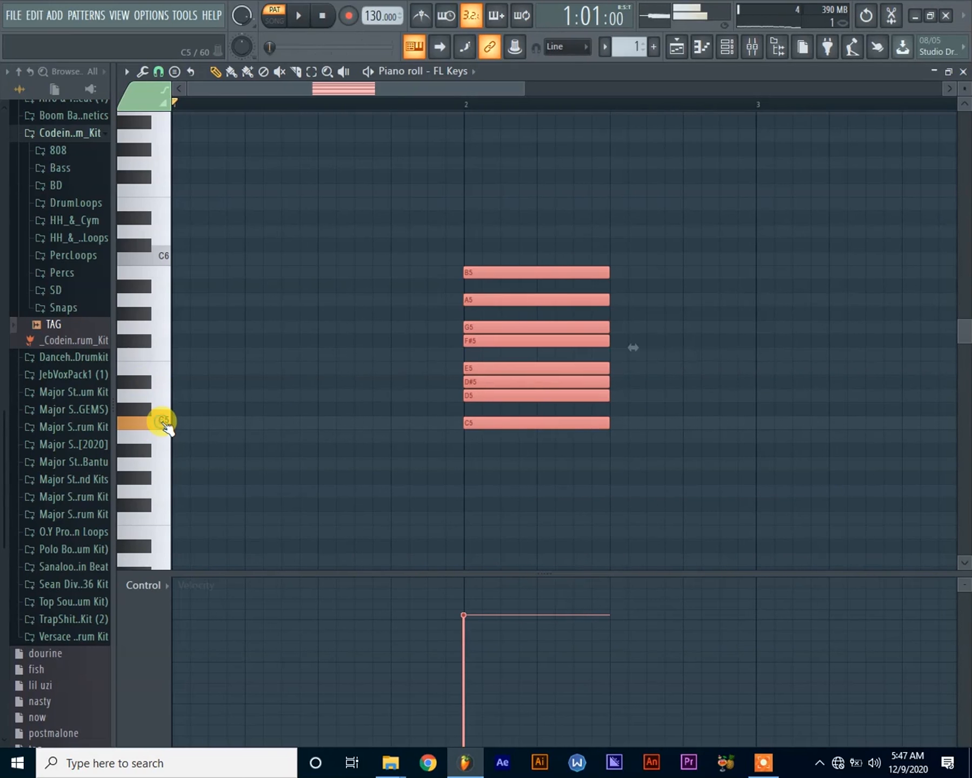
pyautogui.click(159, 397)
pyautogui.click(145, 385)
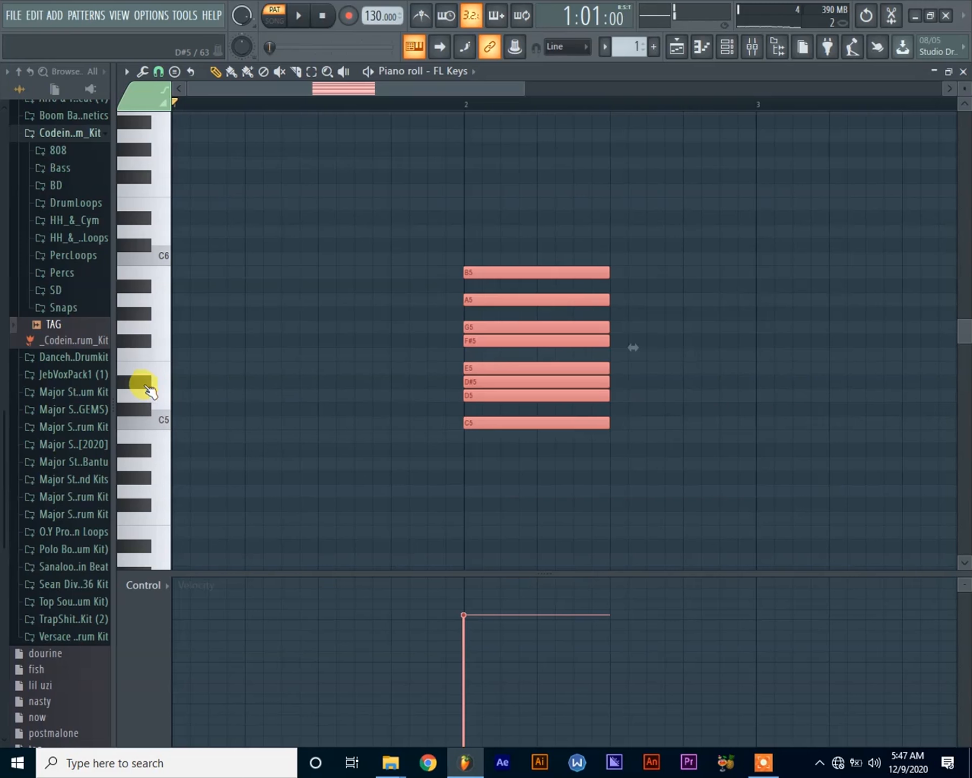
pyautogui.click(155, 370)
pyautogui.click(381, 390)
pyautogui.rightClick(482, 369)
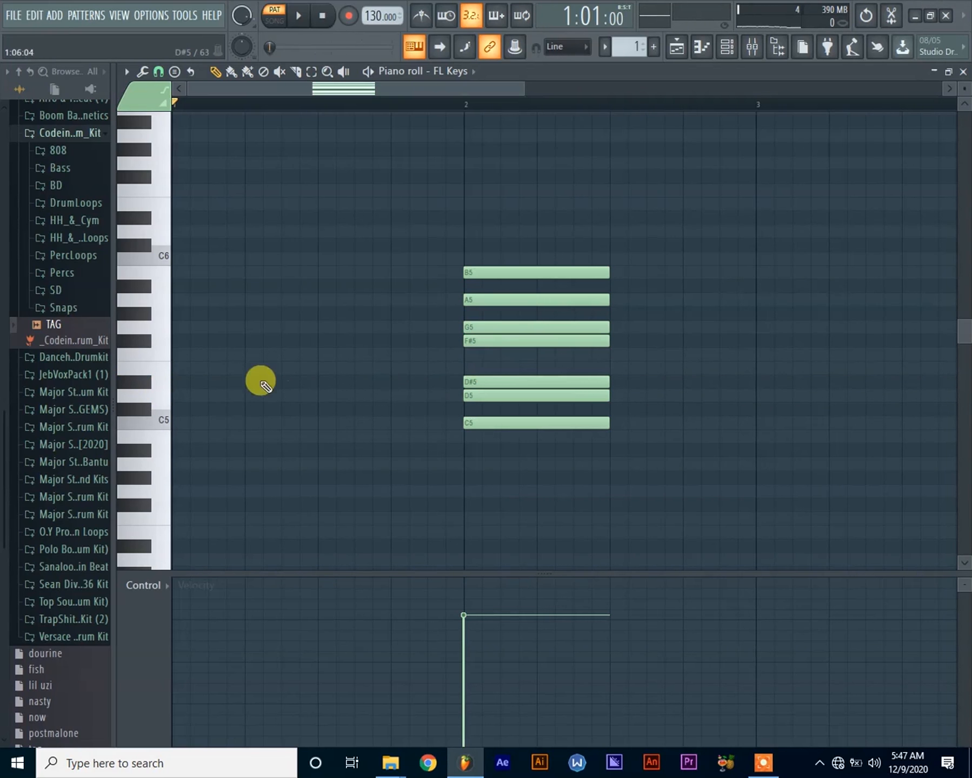
# Audition the C5, D5 and D#5 keys, comparing F5 and E5 as the following scale note.
pyautogui.click(158, 418)
pyautogui.click(157, 398)
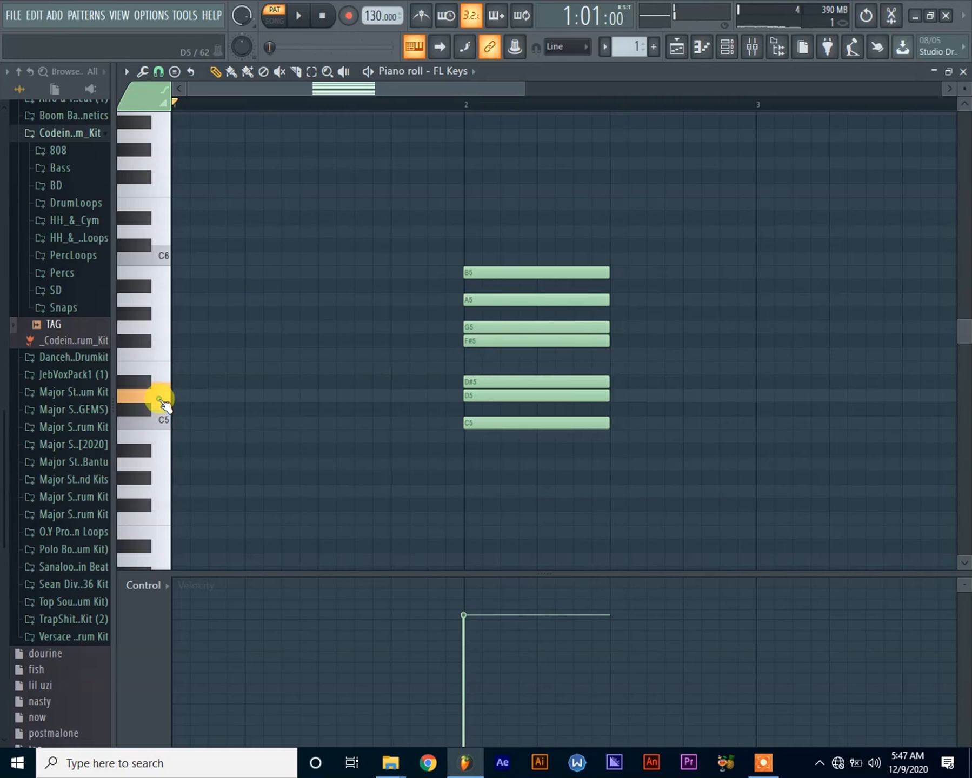
pyautogui.click(150, 388)
pyautogui.click(158, 360)
pyautogui.click(168, 420)
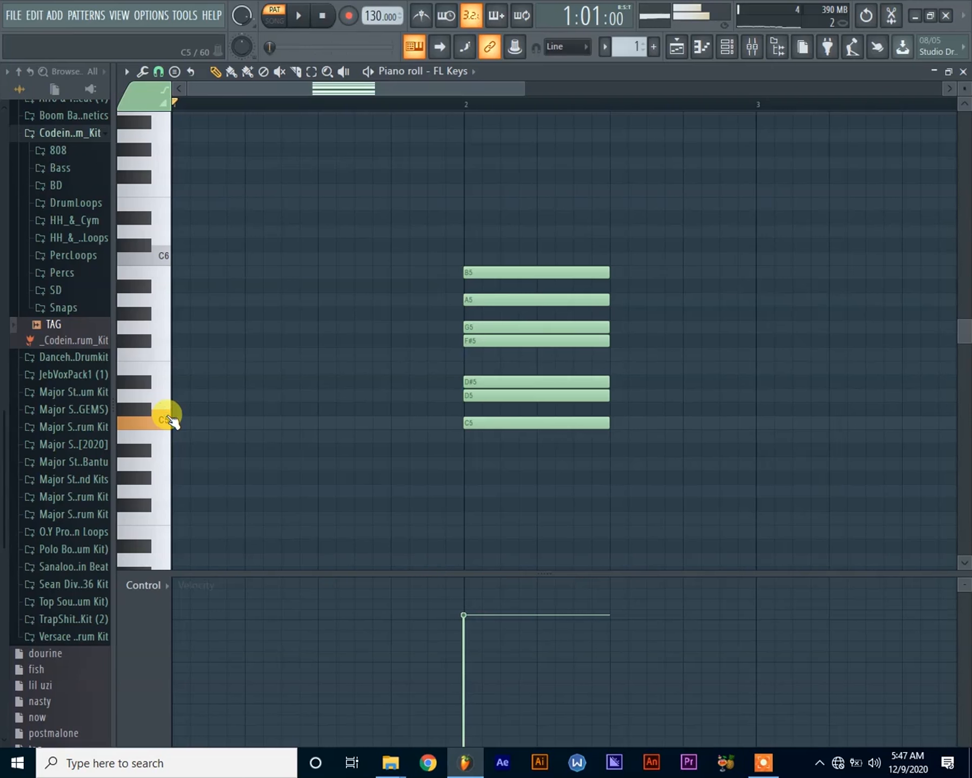
pyautogui.click(144, 385)
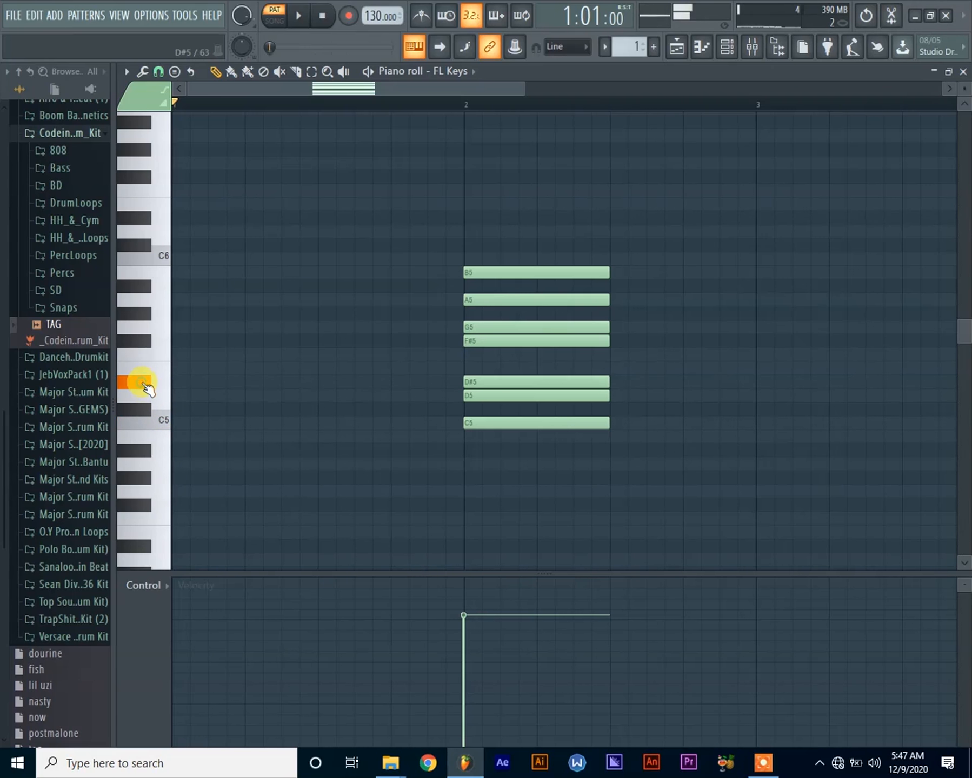
pyautogui.click(168, 367)
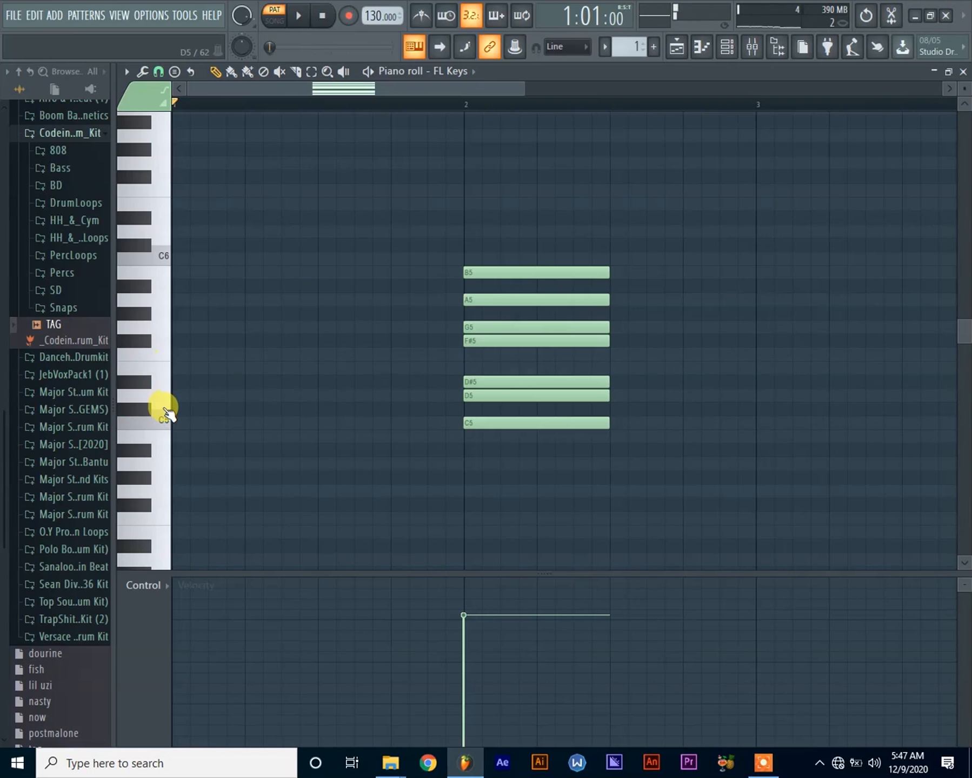
# Audition the C5, D#5 and F5 keys, and add a two-beat F5 note aligned with the start of bar 2.
pyautogui.click(165, 417)
pyautogui.click(150, 385)
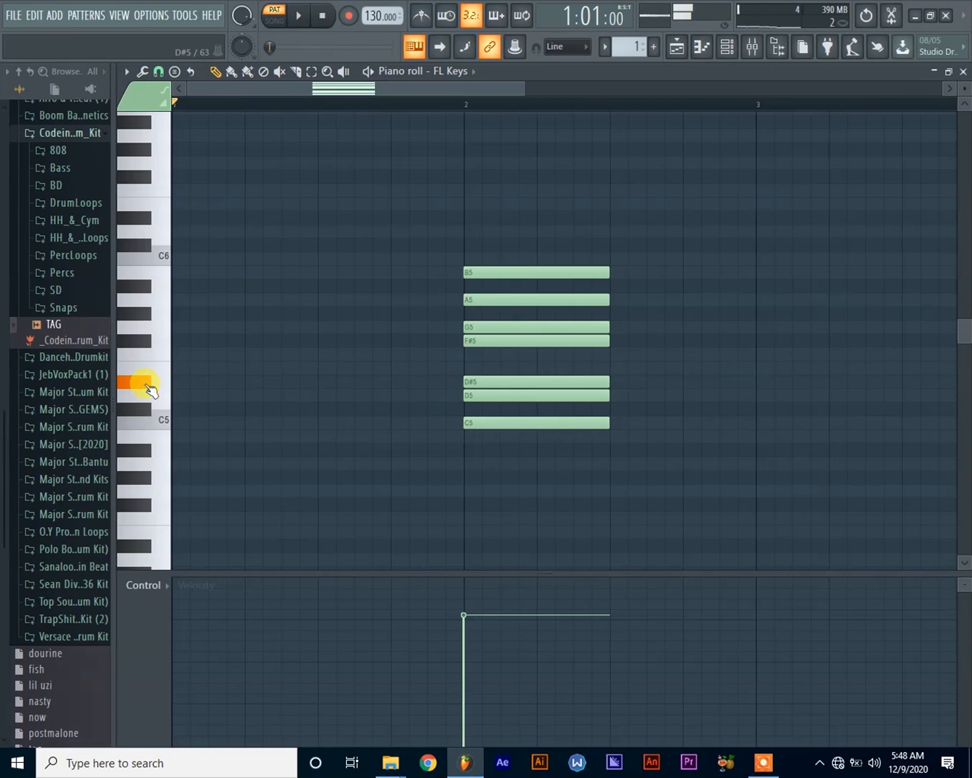
pyautogui.click(160, 359)
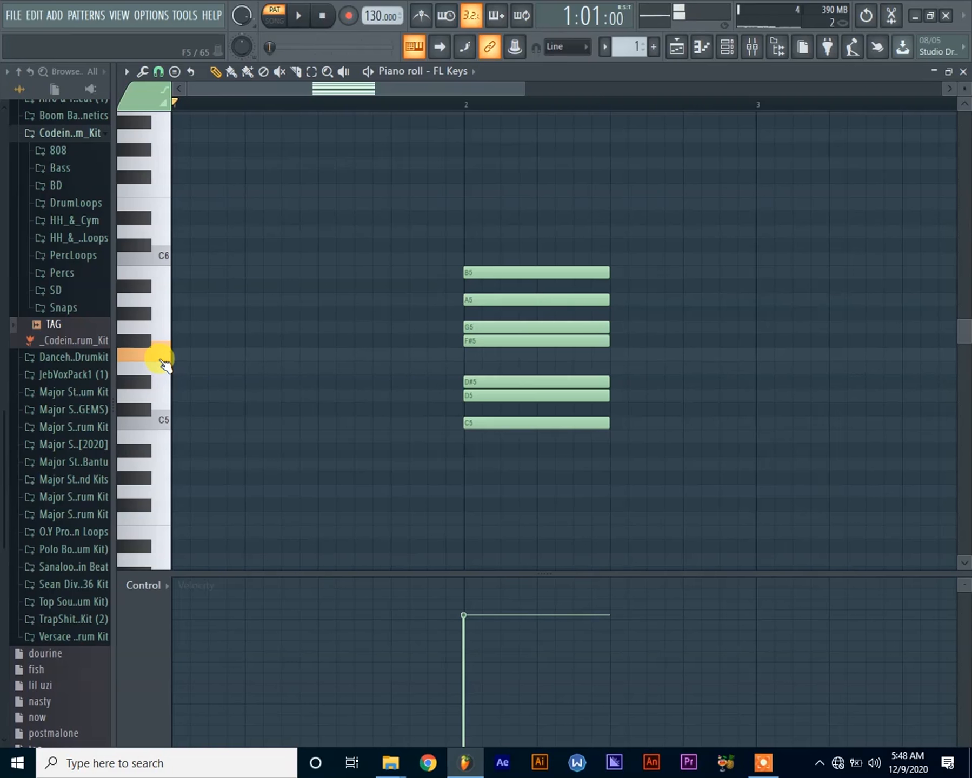
pyautogui.click(459, 354)
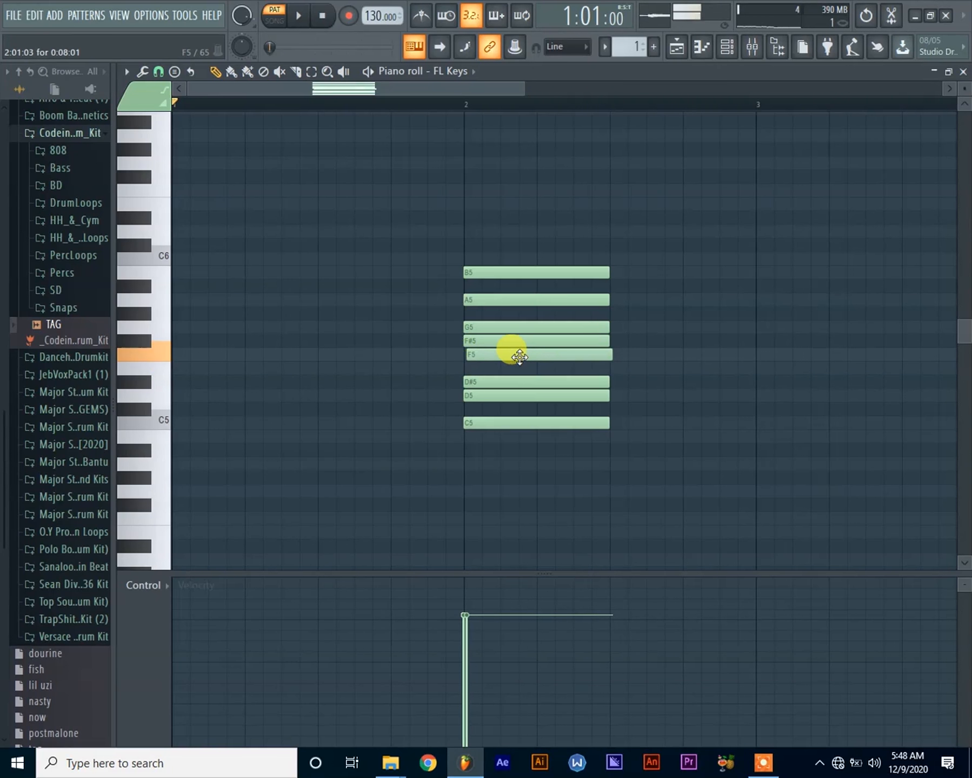
pyautogui.moveTo(519, 356); pyautogui.dragTo(510, 355)
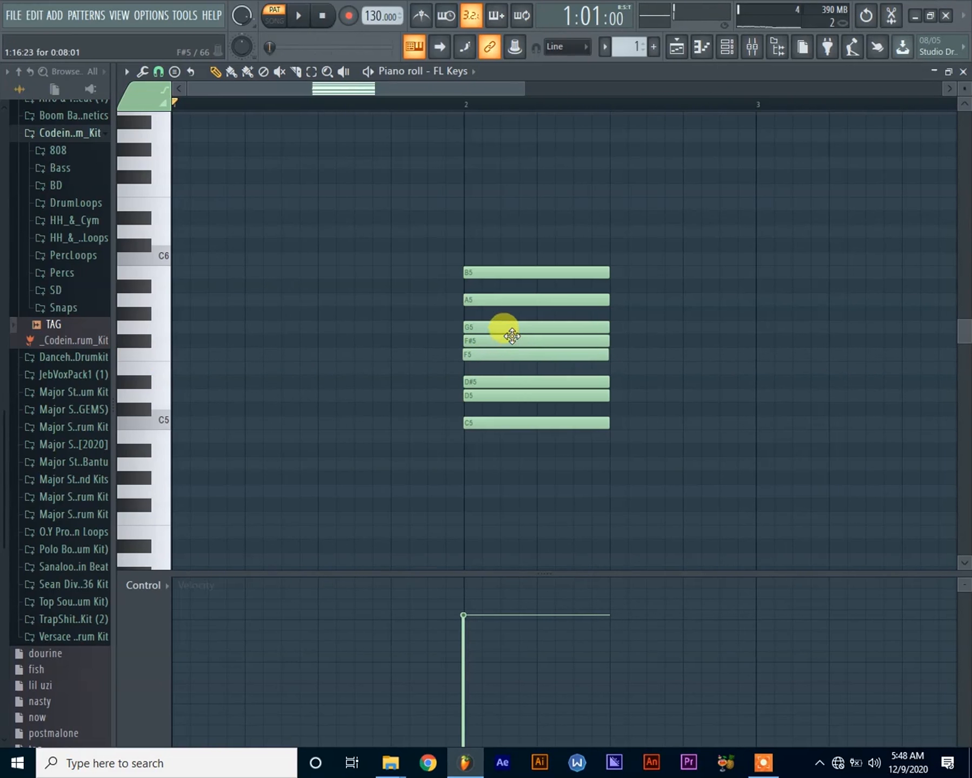
# Delete the F#5, G5, A5 and B5 notes in bar 2.
pyautogui.rightClick(512, 339)
pyautogui.rightClick(512, 327)
pyautogui.rightClick(511, 300)
pyautogui.rightClick(511, 272)
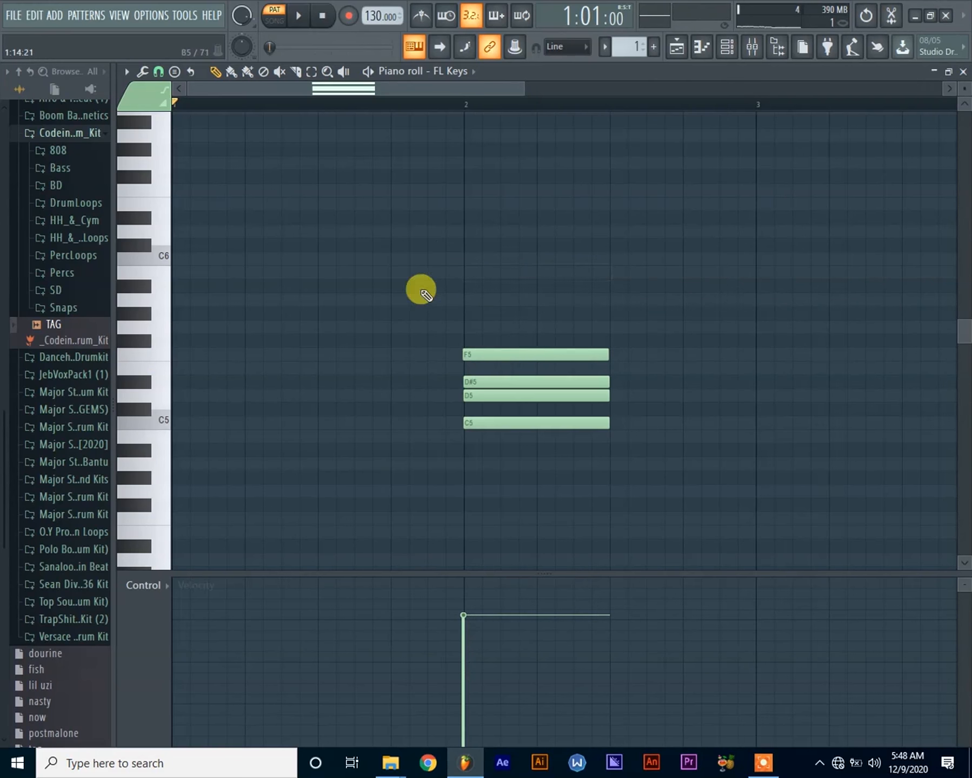
# Audition the keys C5, D5, D#5, E5, F5 and F#5 in ascending order.
pyautogui.click(171, 427)
pyautogui.click(163, 404)
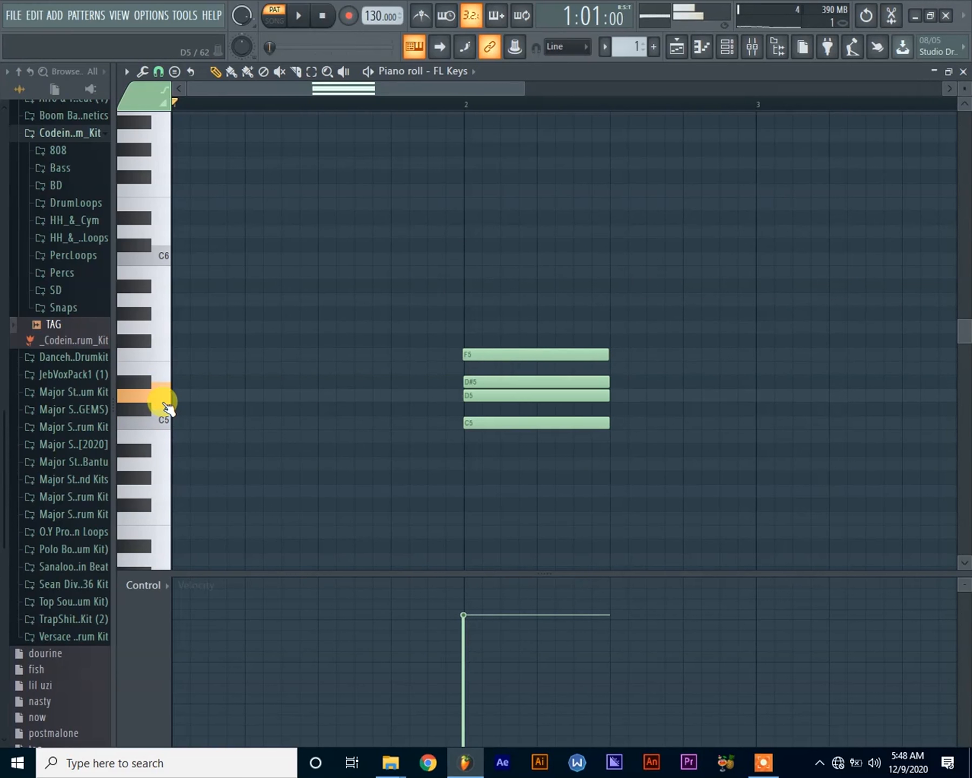
pyautogui.click(153, 385)
pyautogui.click(162, 374)
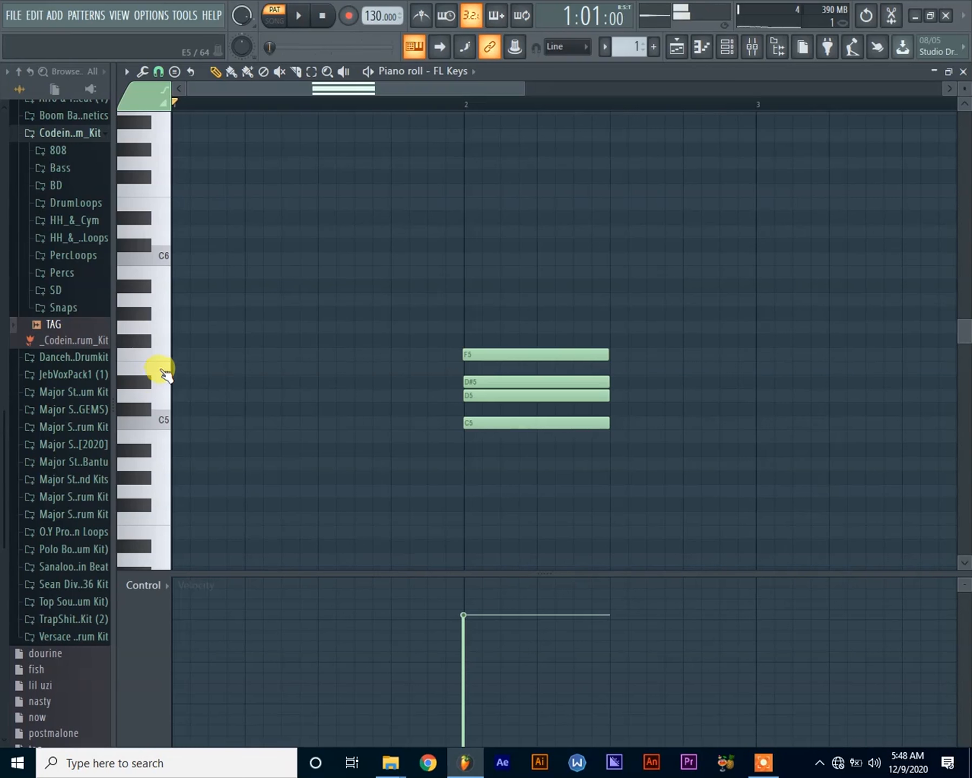
pyautogui.click(168, 357)
pyautogui.click(153, 341)
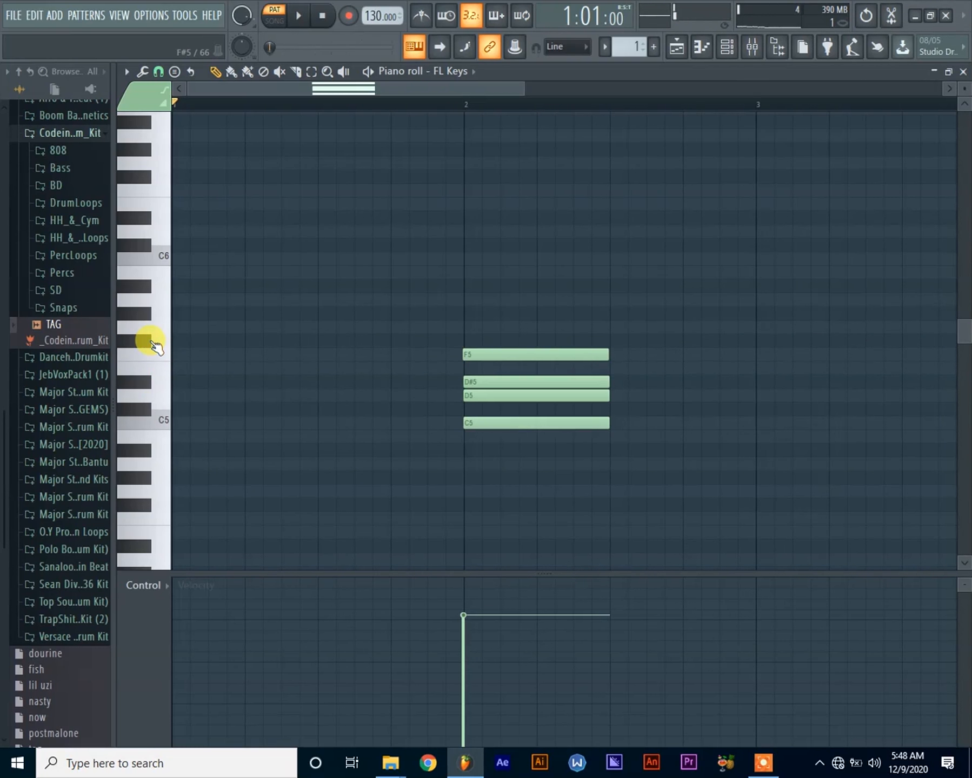
# Audition the keys C5, D5, D#5, F5 and G5, and add a two-beat G5 note at bar 2 aligned with the F5 note.
pyautogui.click(162, 422)
pyautogui.click(168, 400)
pyautogui.click(147, 385)
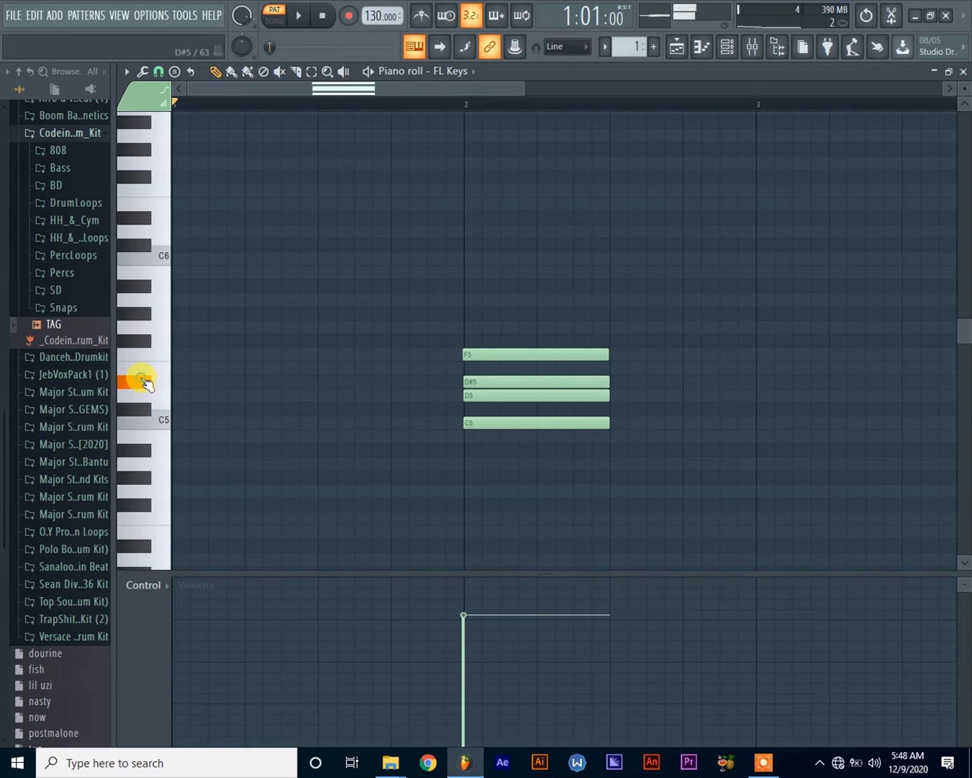
pyautogui.click(162, 355)
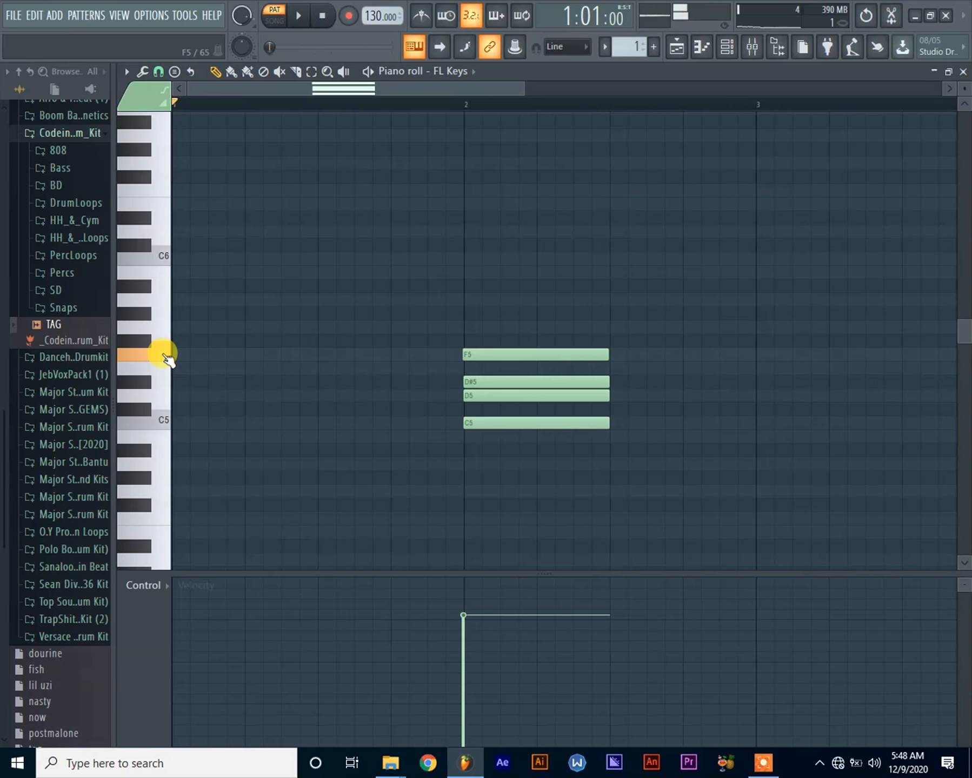
pyautogui.click(165, 329)
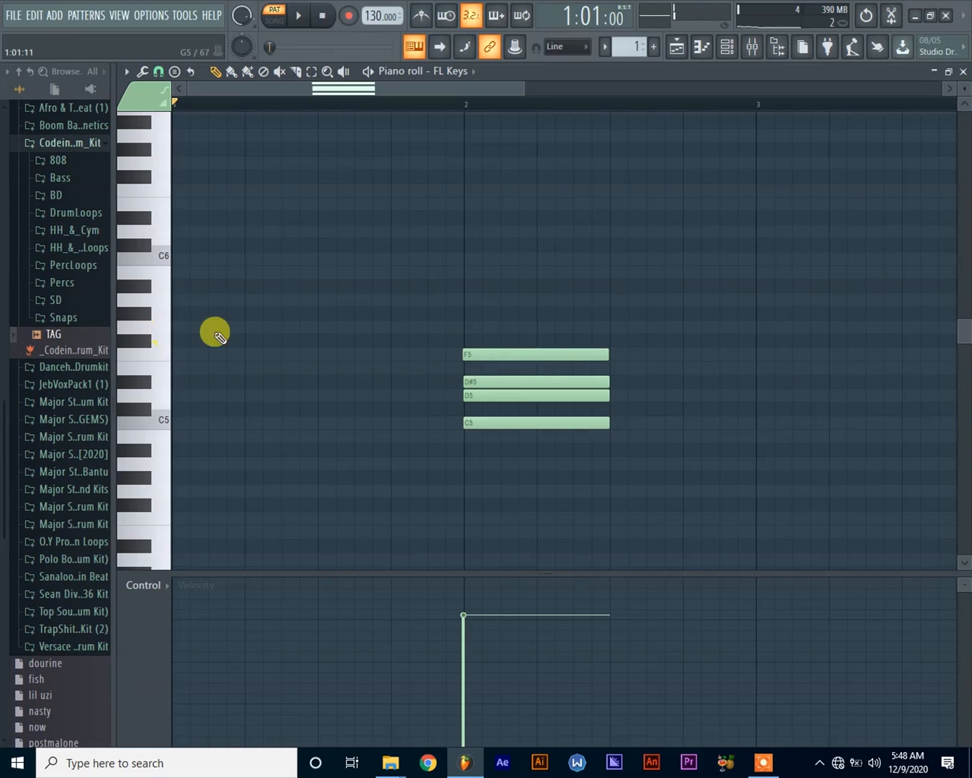
pyautogui.click(464, 327)
pyautogui.click(502, 356)
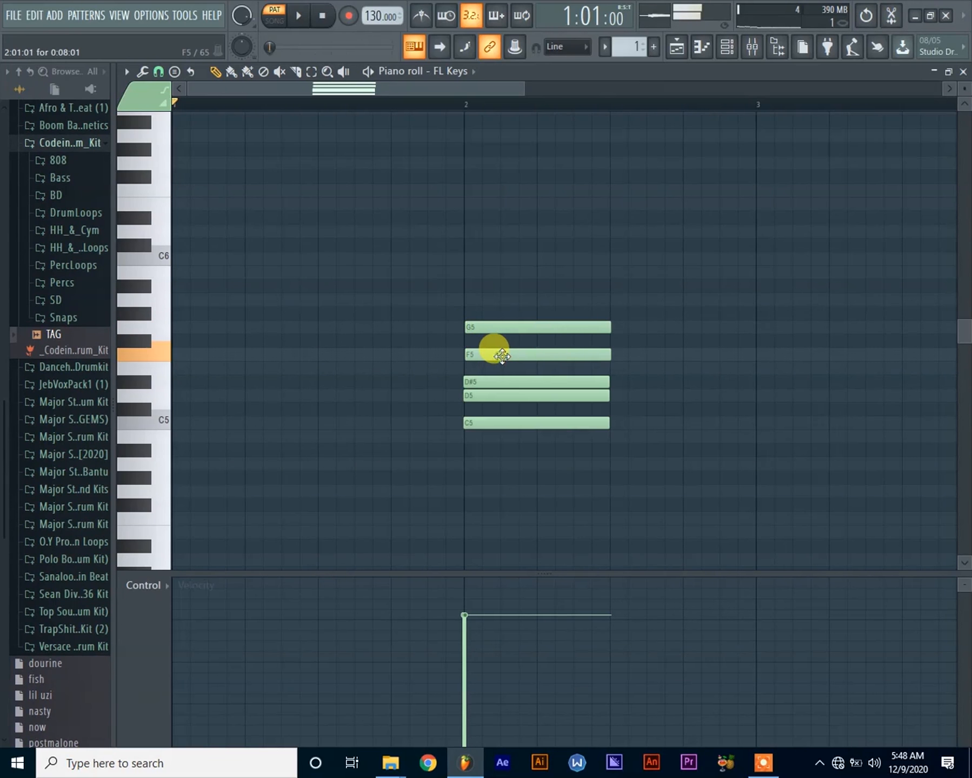
# Audition the keys of the placed notes in ascending order from C5 to G5.
pyautogui.click(170, 419)
pyautogui.click(164, 399)
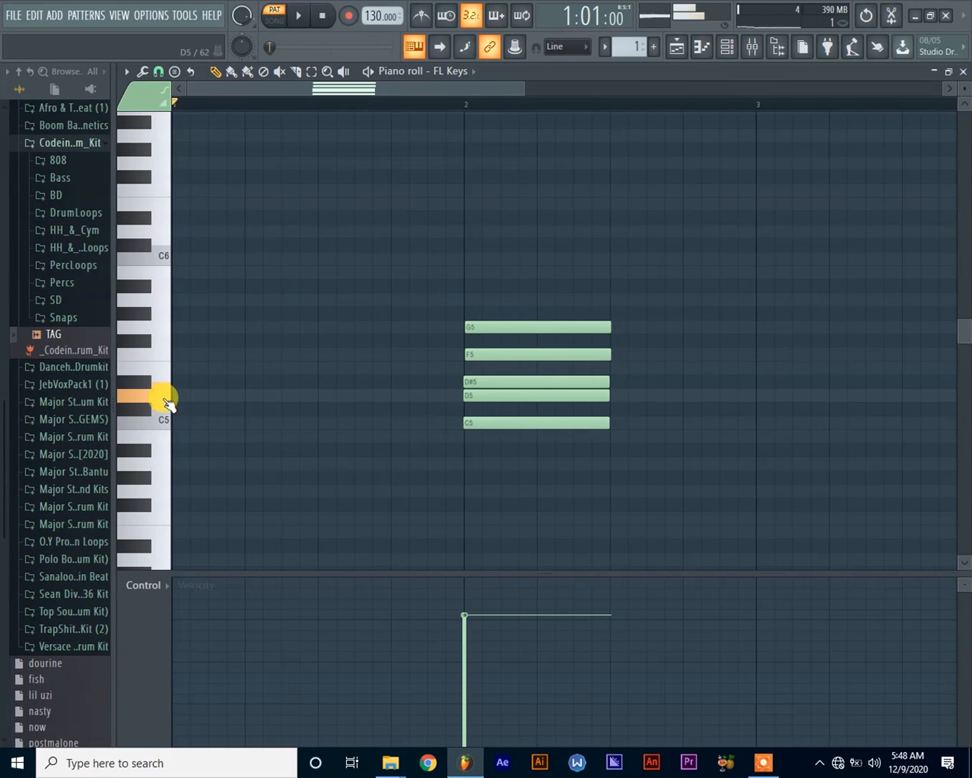
pyautogui.click(151, 385)
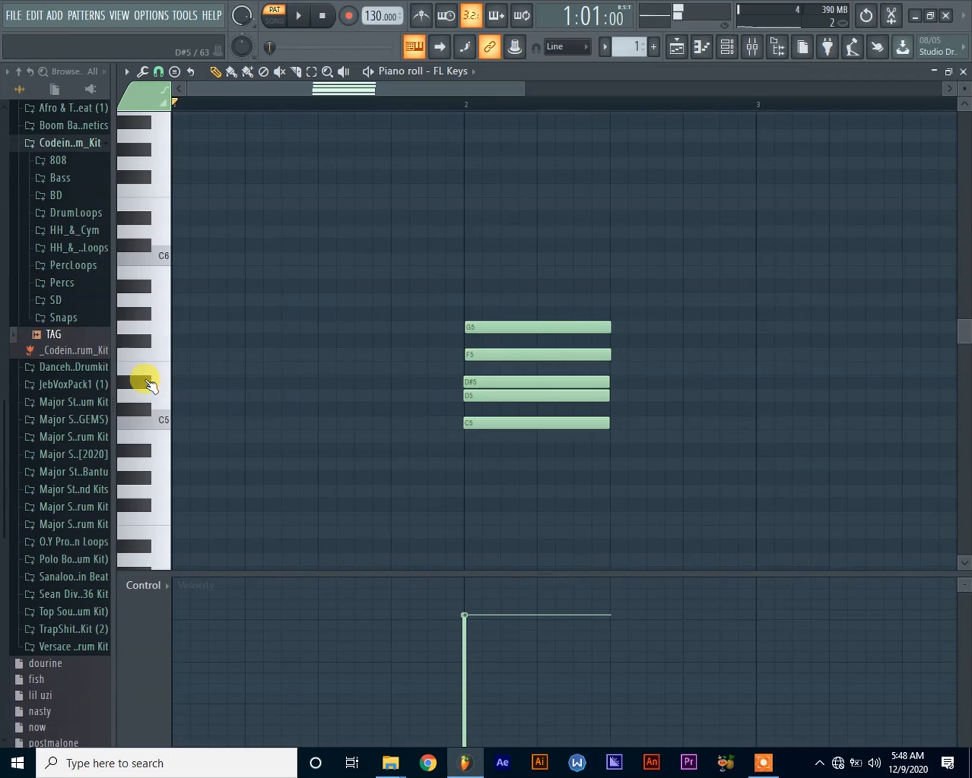
pyautogui.click(162, 356)
pyautogui.click(165, 334)
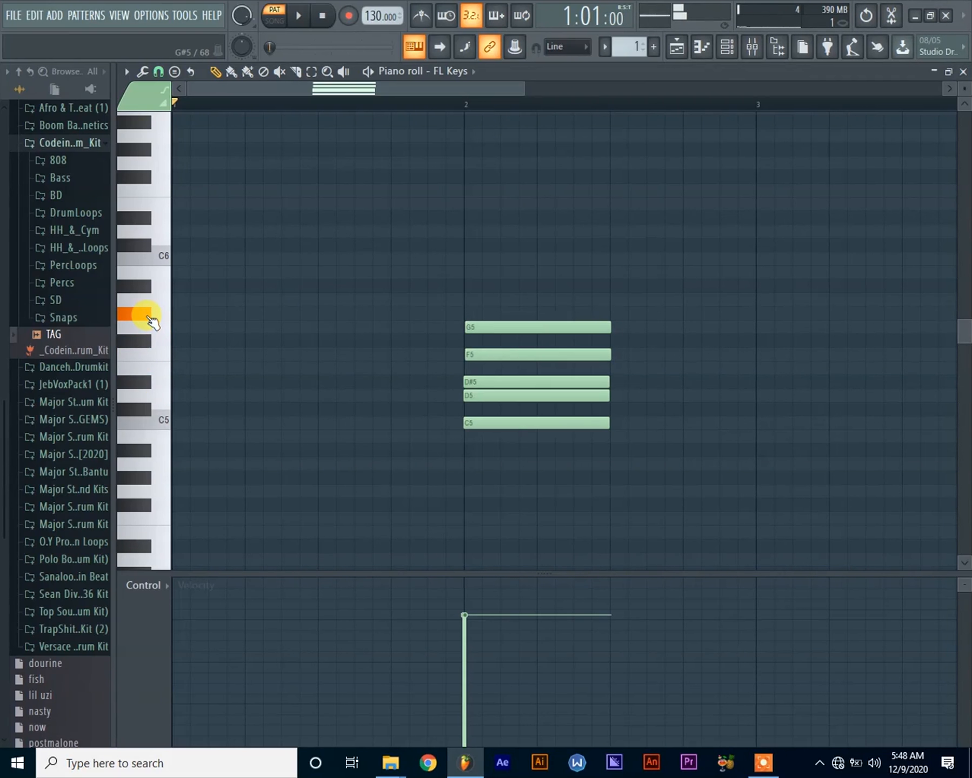
# Audition the keys C5, D5, D#5, E5, F5 and F#5 repeatedly to compare how they sound.
pyautogui.click(160, 394)
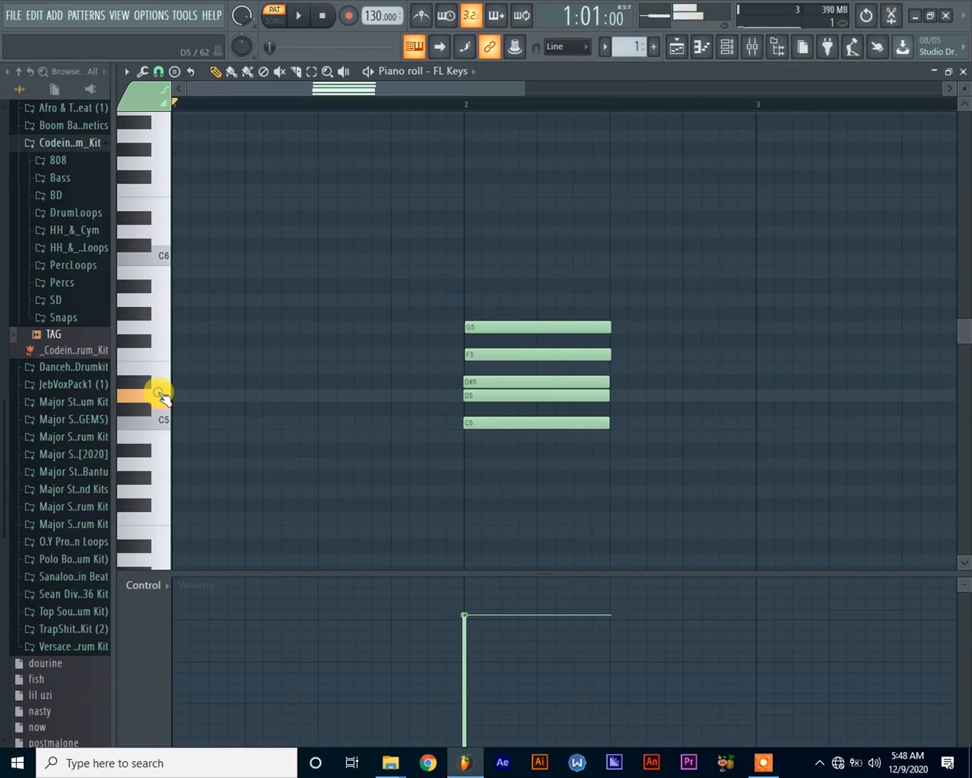
pyautogui.click(143, 386)
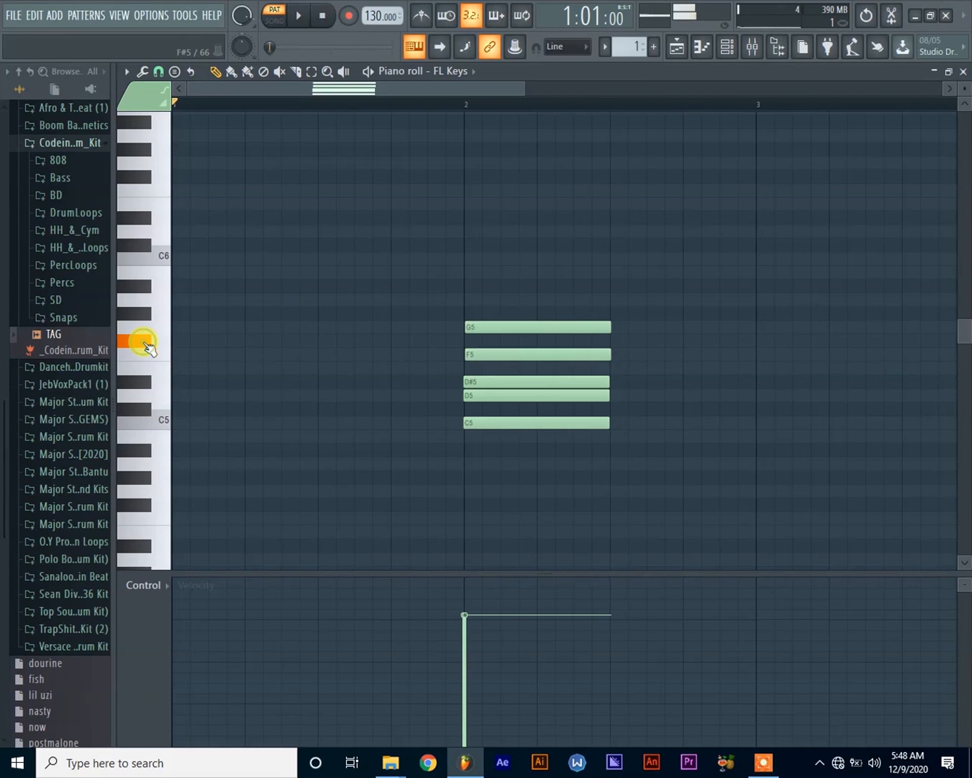
pyautogui.click(162, 417)
pyautogui.click(162, 396)
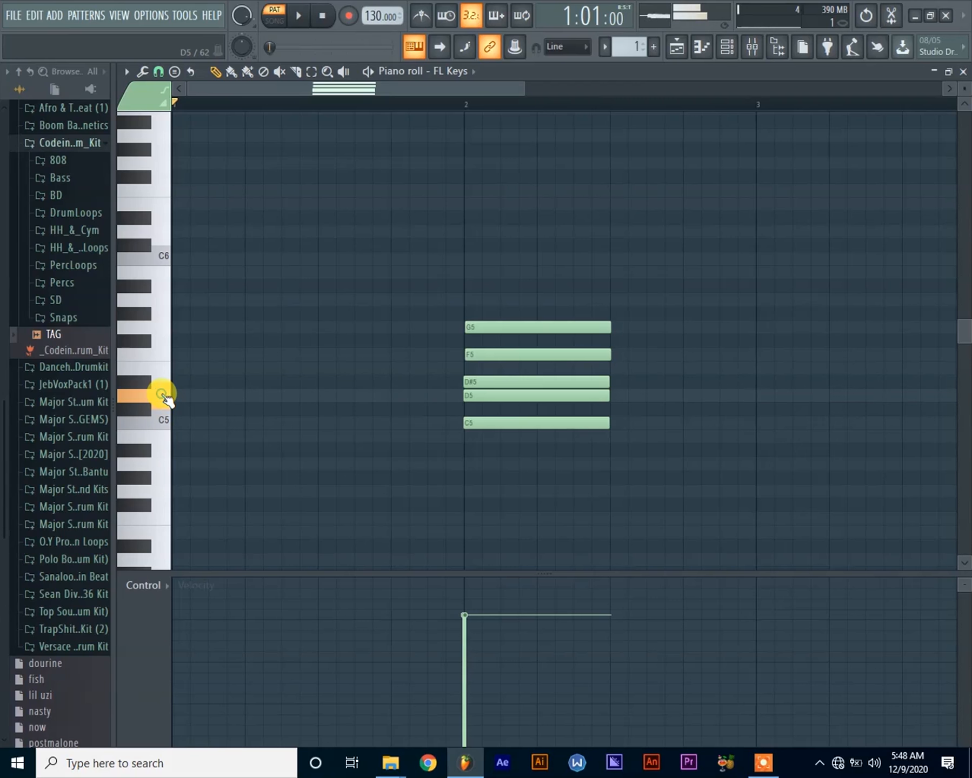
pyautogui.click(147, 383)
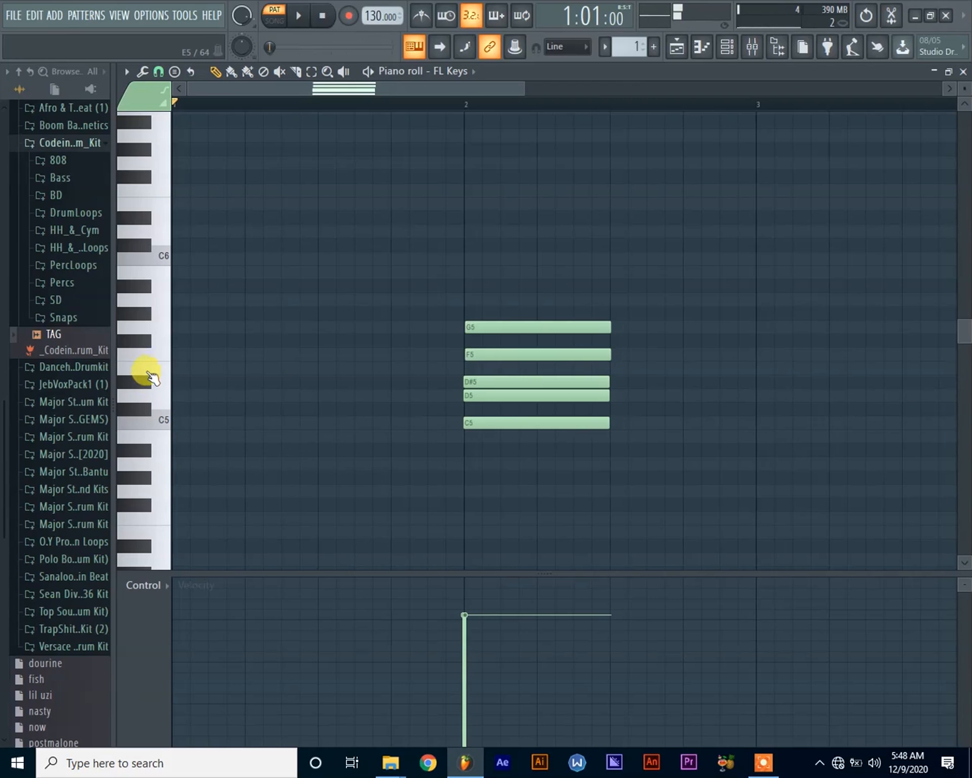
pyautogui.click(160, 357)
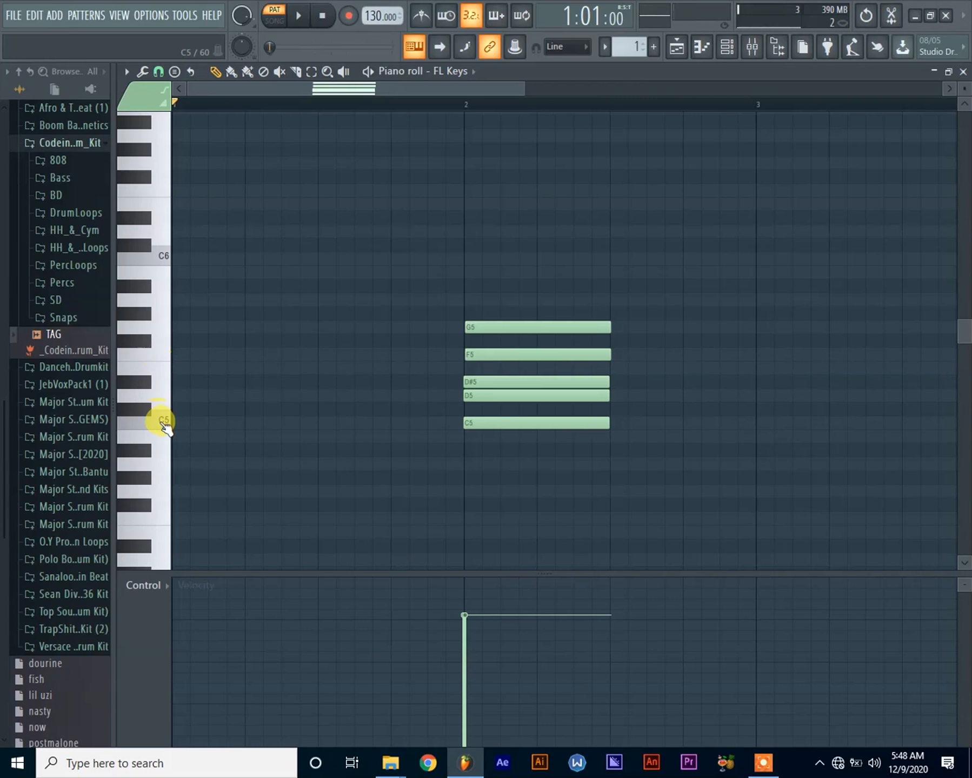
pyautogui.click(157, 398)
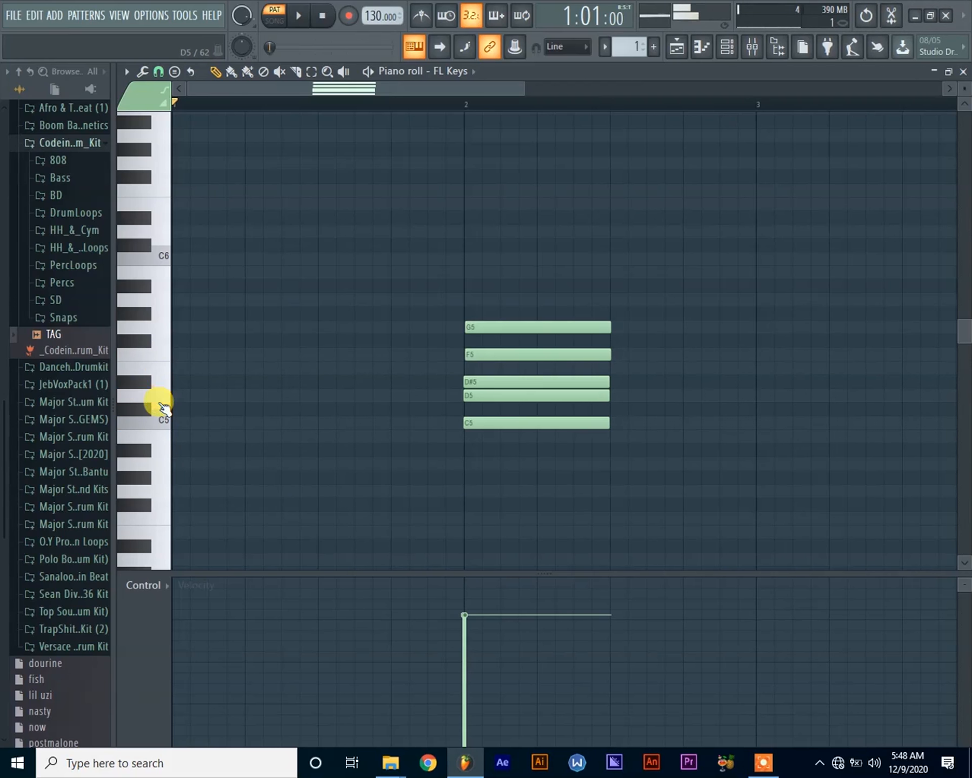
pyautogui.click(146, 383)
pyautogui.click(162, 371)
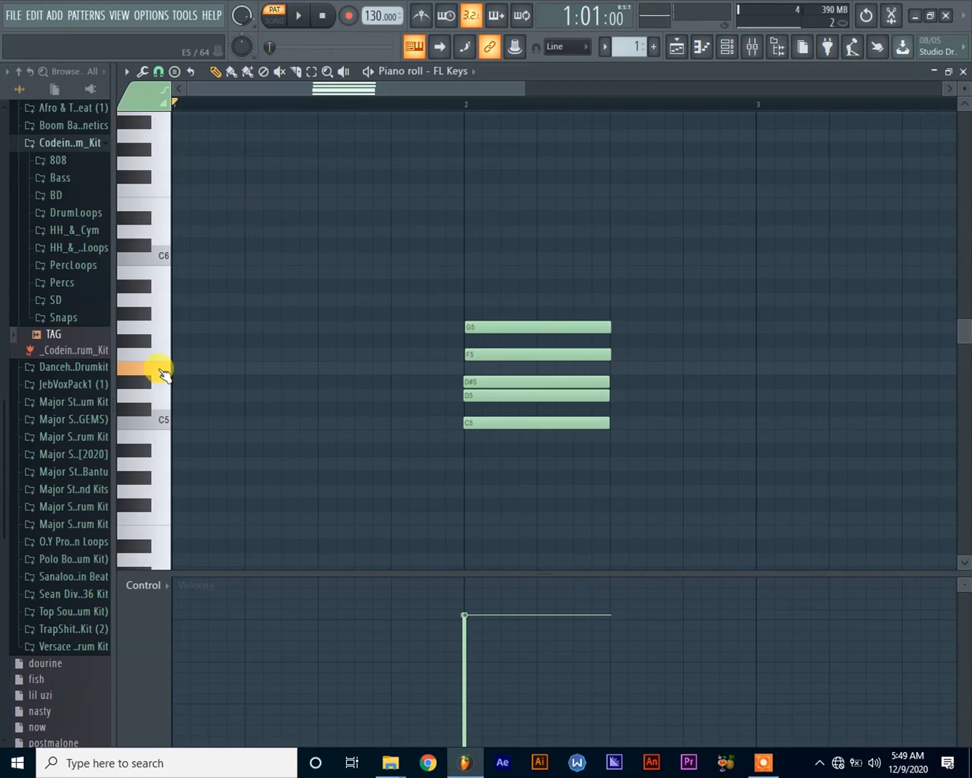
# Audition the keys C5, D5, D#5, F5, F#5, G5 and A5 in ascending order.
pyautogui.click(162, 412)
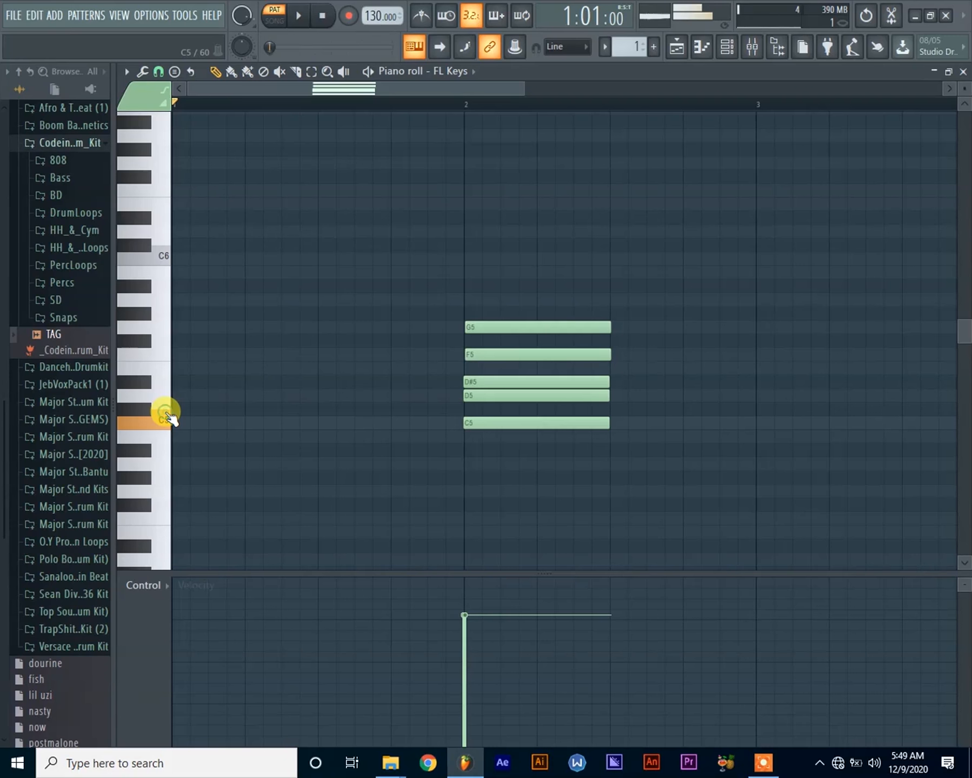
pyautogui.click(162, 398)
pyautogui.click(140, 381)
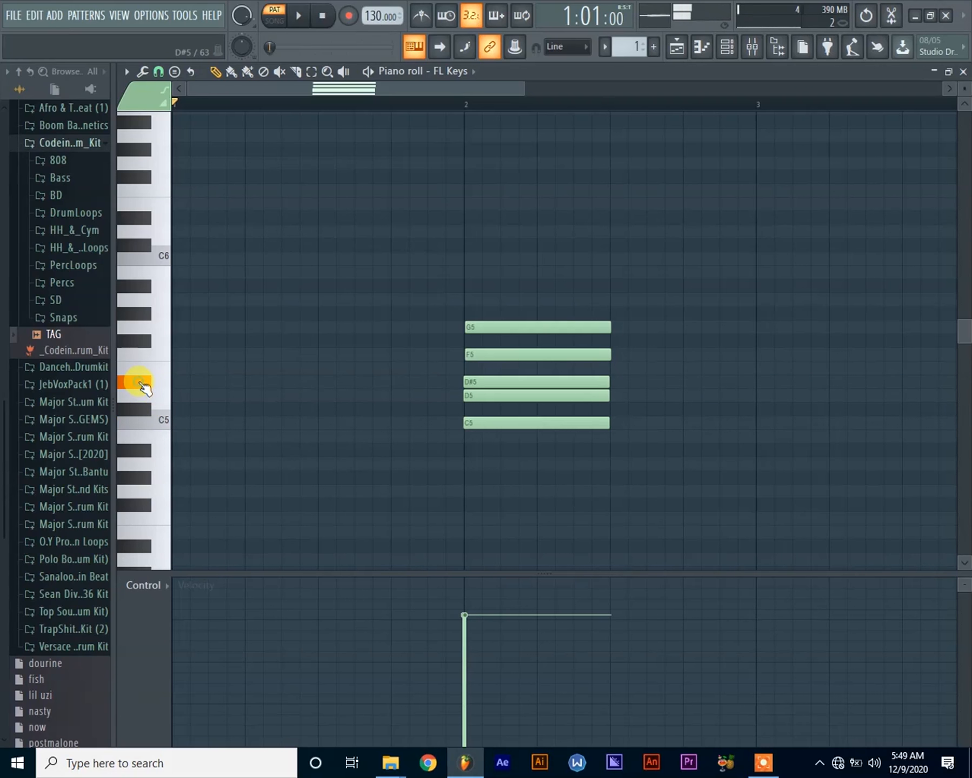
pyautogui.click(161, 355)
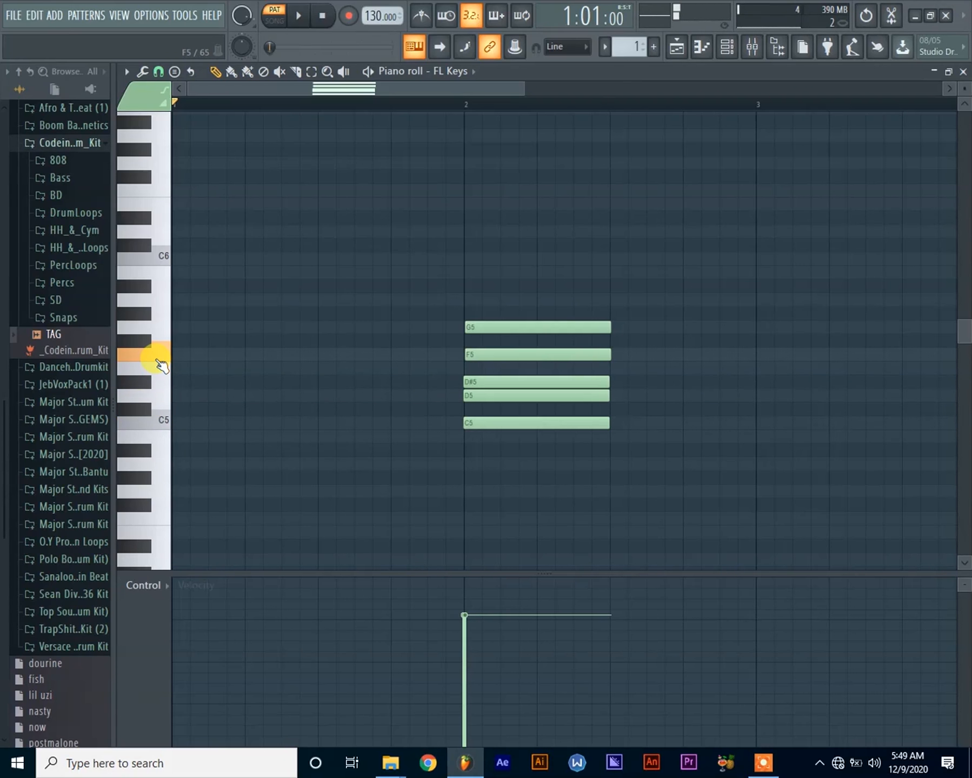
pyautogui.click(149, 342)
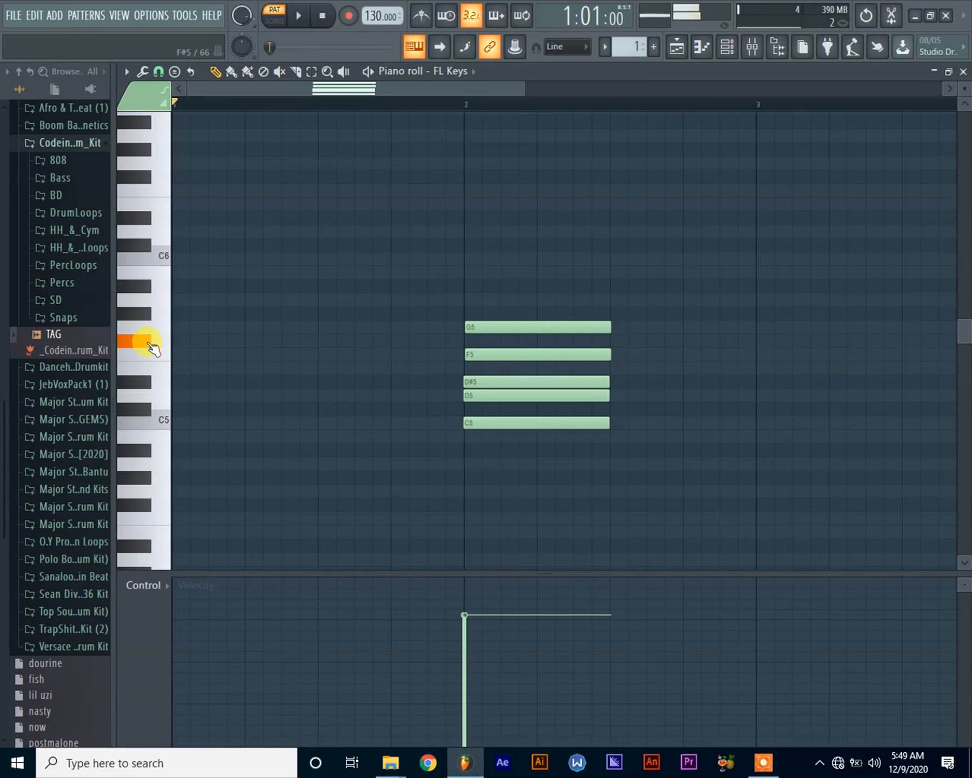
pyautogui.click(153, 328)
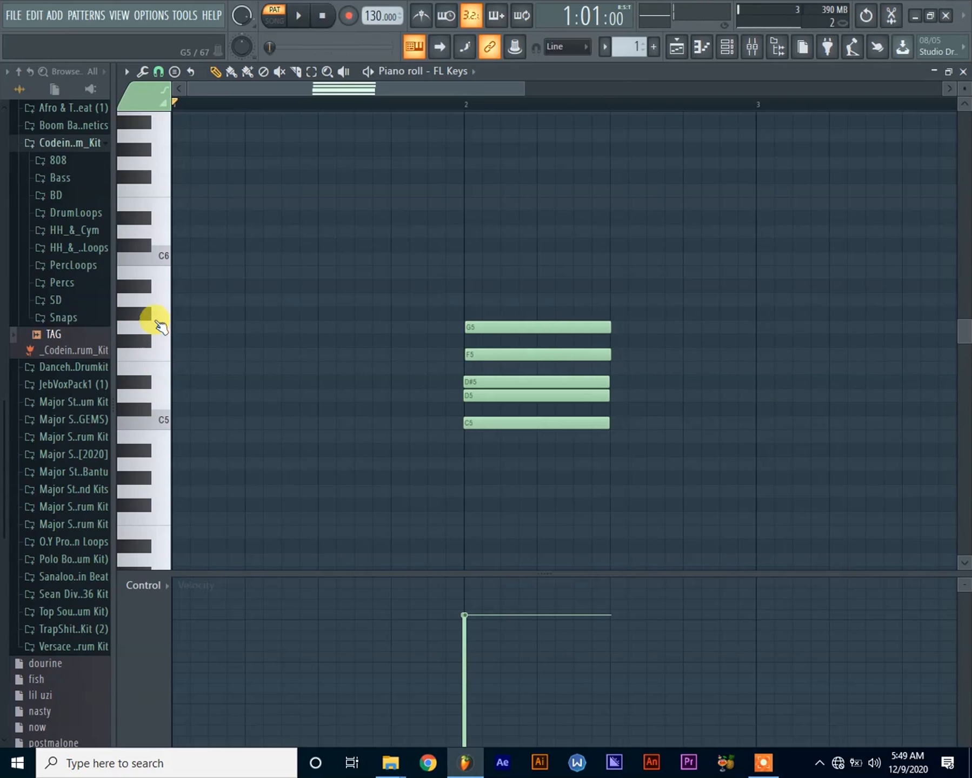
pyautogui.click(161, 308)
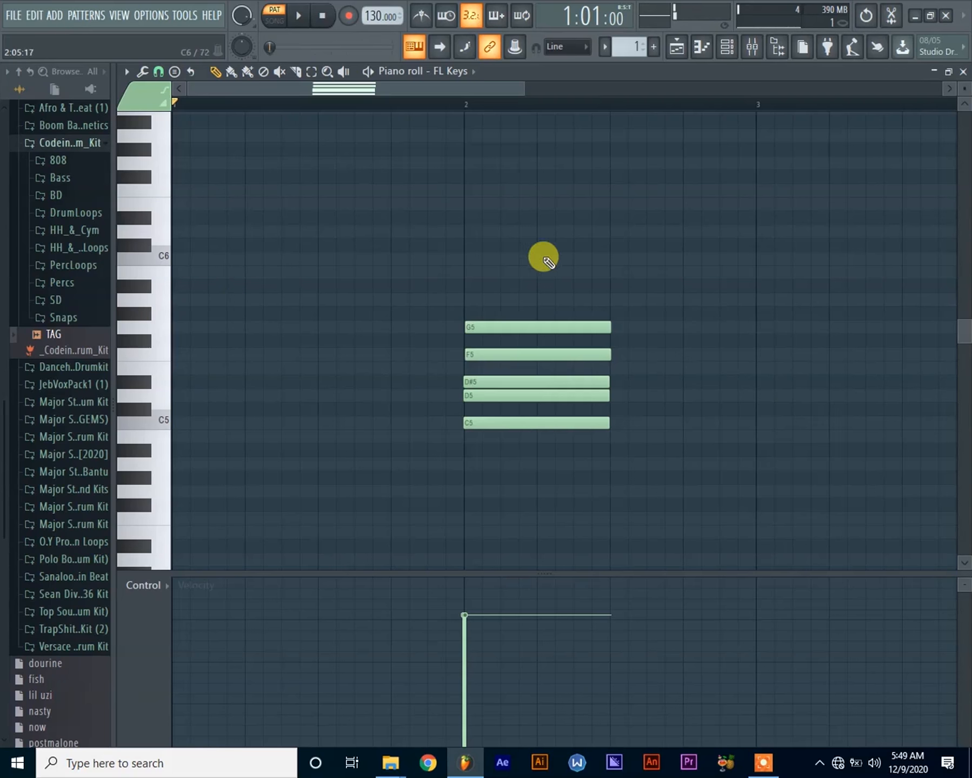
# Add two-beat A5 and B5 notes at bar 2, auditioning the A#5 and B5 keys in between.
pyautogui.click(461, 301)
pyautogui.moveTo(482, 302); pyautogui.dragTo(486, 302)
pyautogui.click(152, 287)
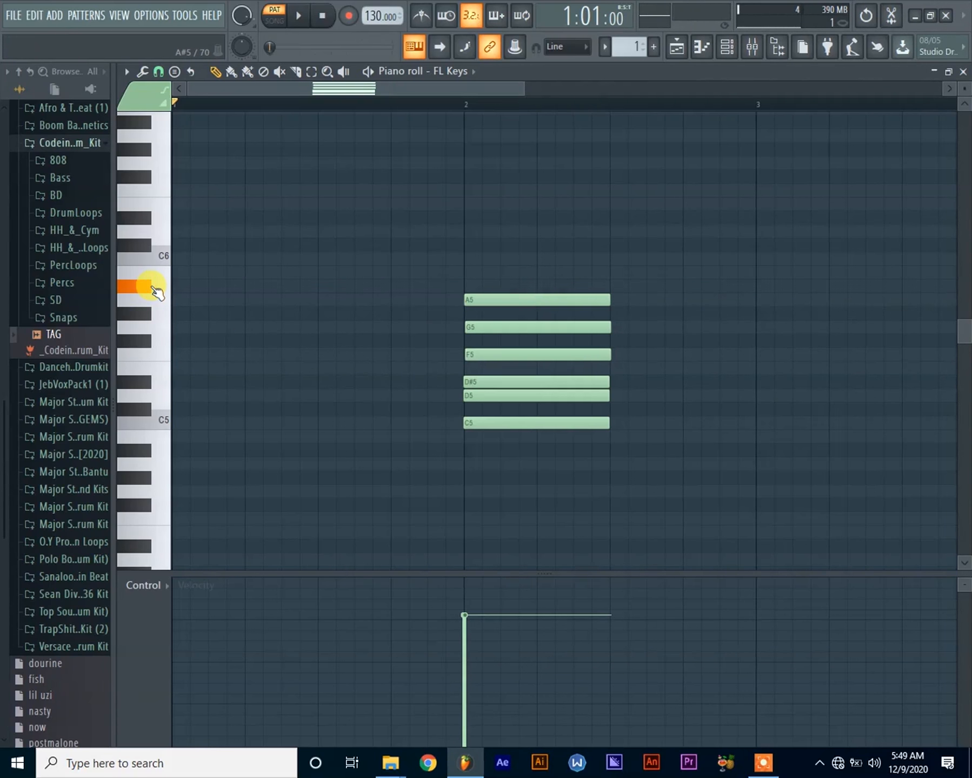
pyautogui.moveTo(156, 292); pyautogui.dragTo(163, 279)
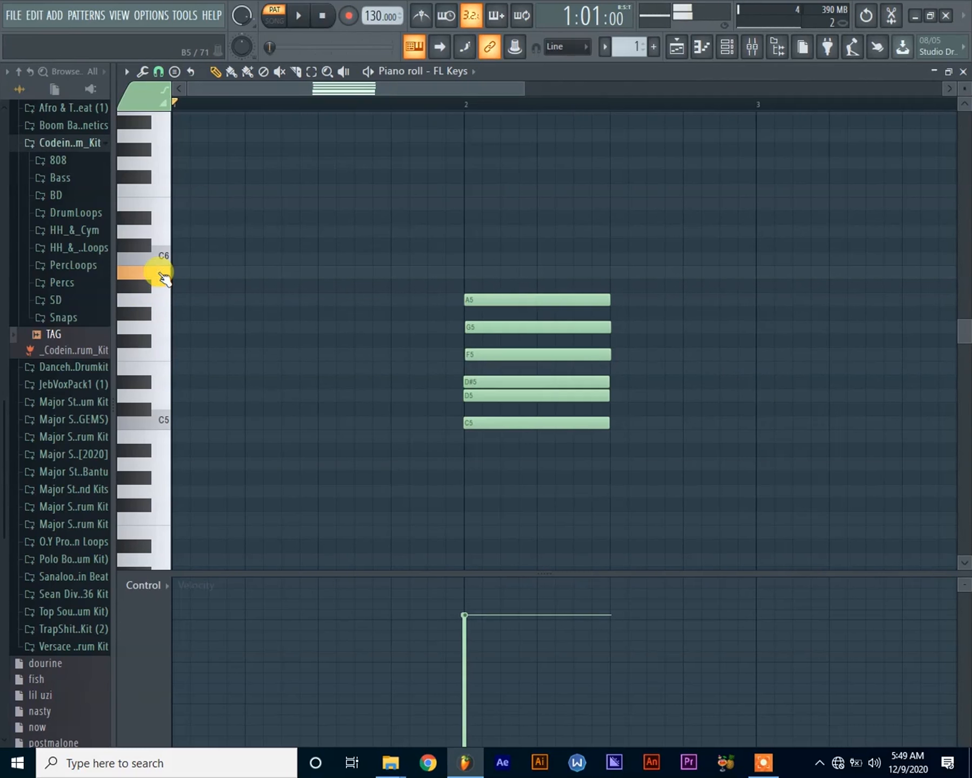
pyautogui.click(468, 272)
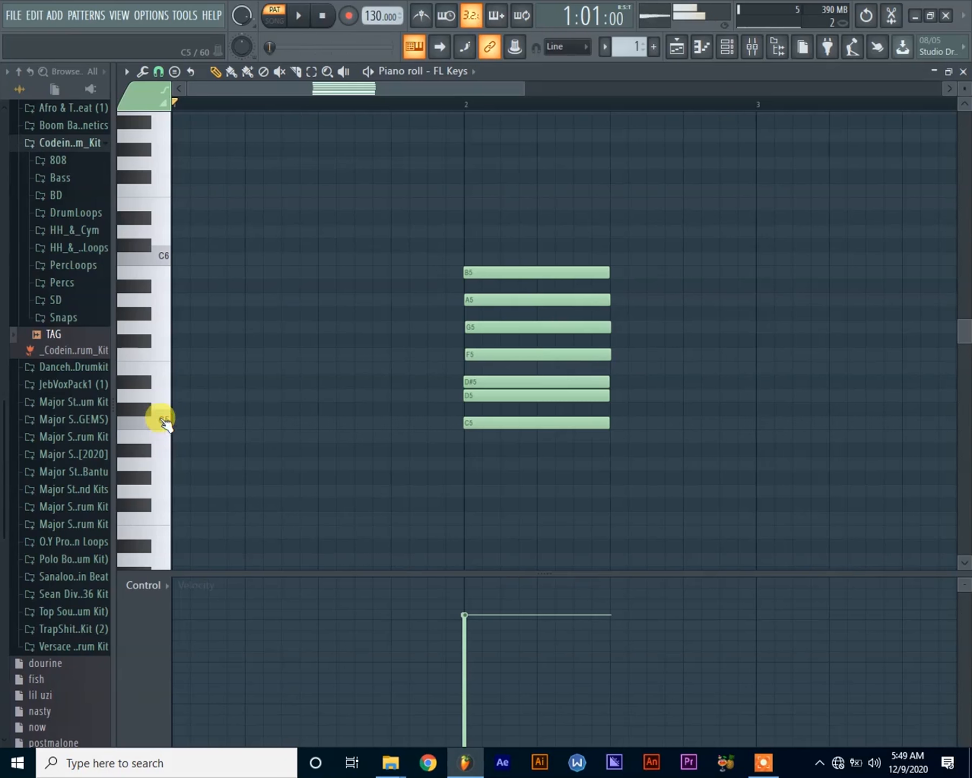
# Audition the keys from C5 up to G5, and add a two-beat F#5 note at bar 2 between F5 and G5.
pyautogui.moveTo(164, 420); pyautogui.dragTo(162, 398)
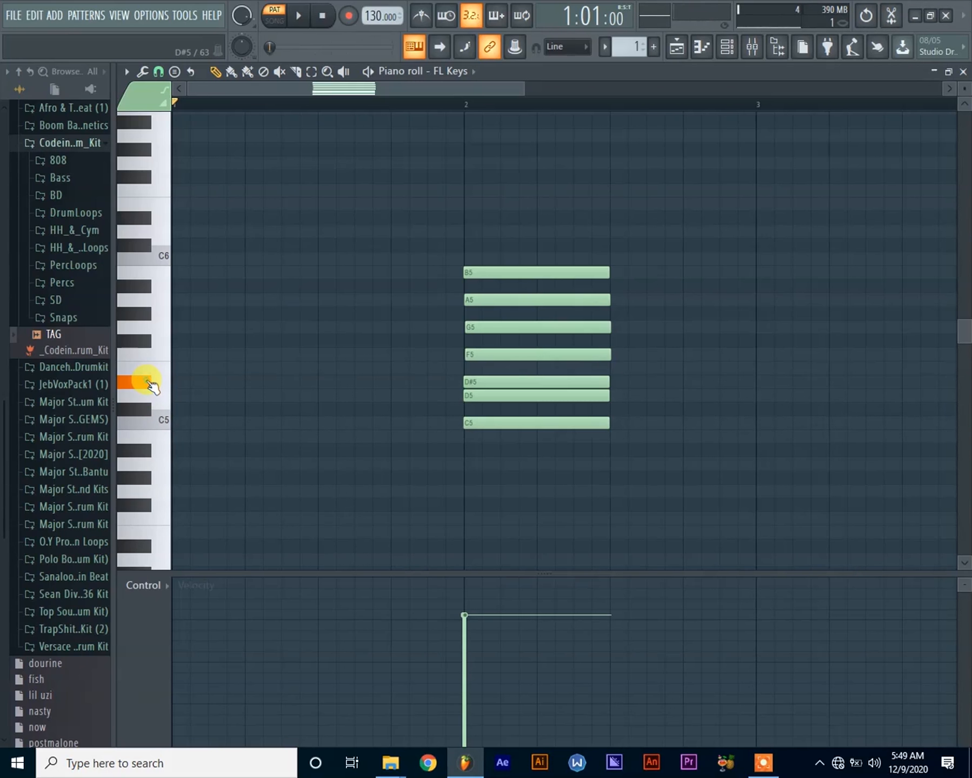
pyautogui.click(162, 369)
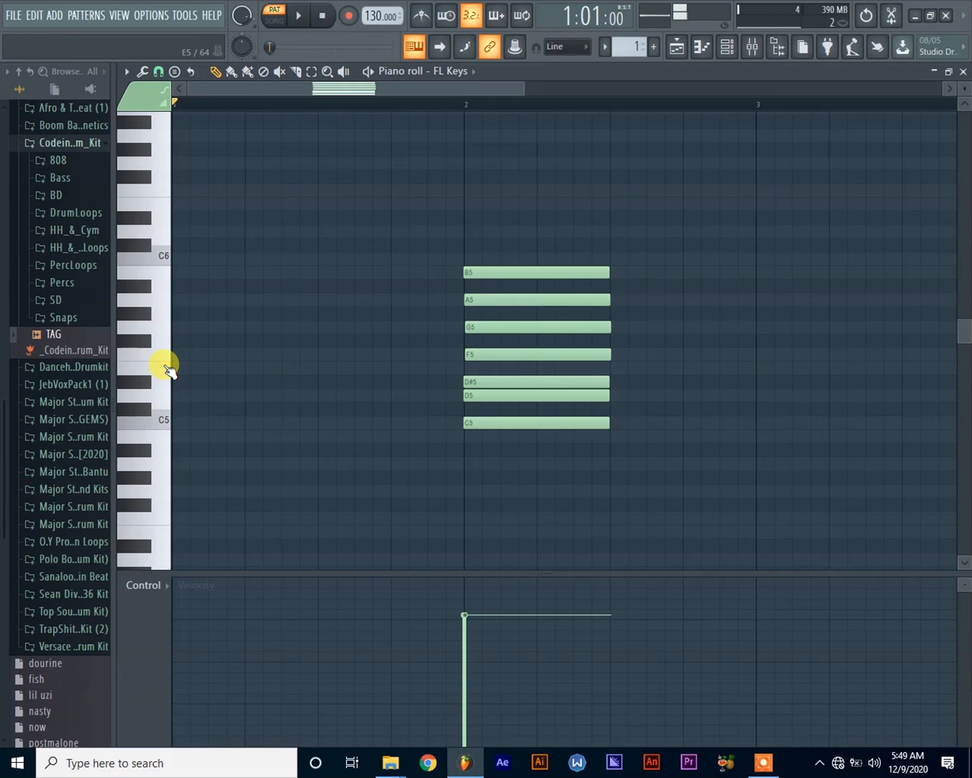
pyautogui.click(163, 398)
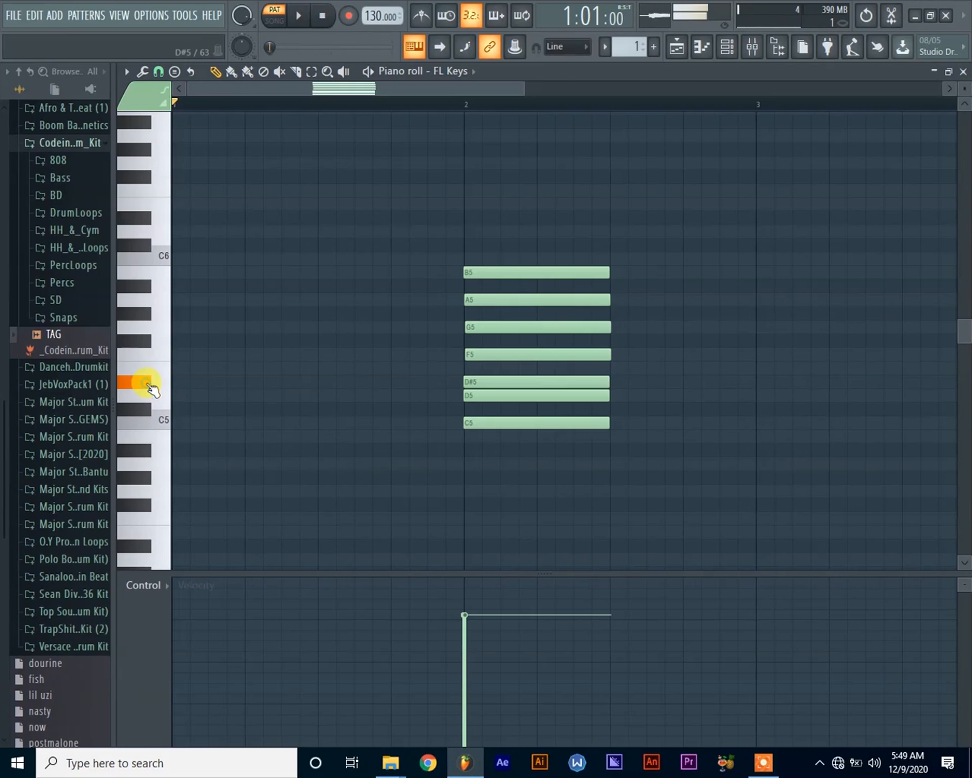
pyautogui.click(159, 354)
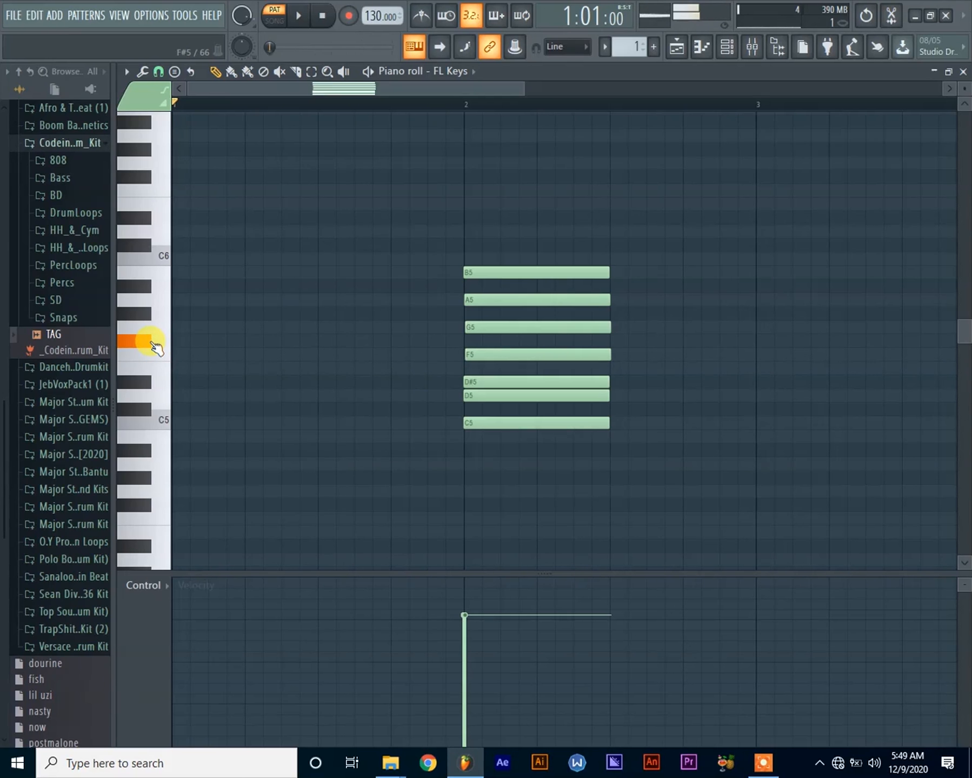
pyautogui.click(160, 330)
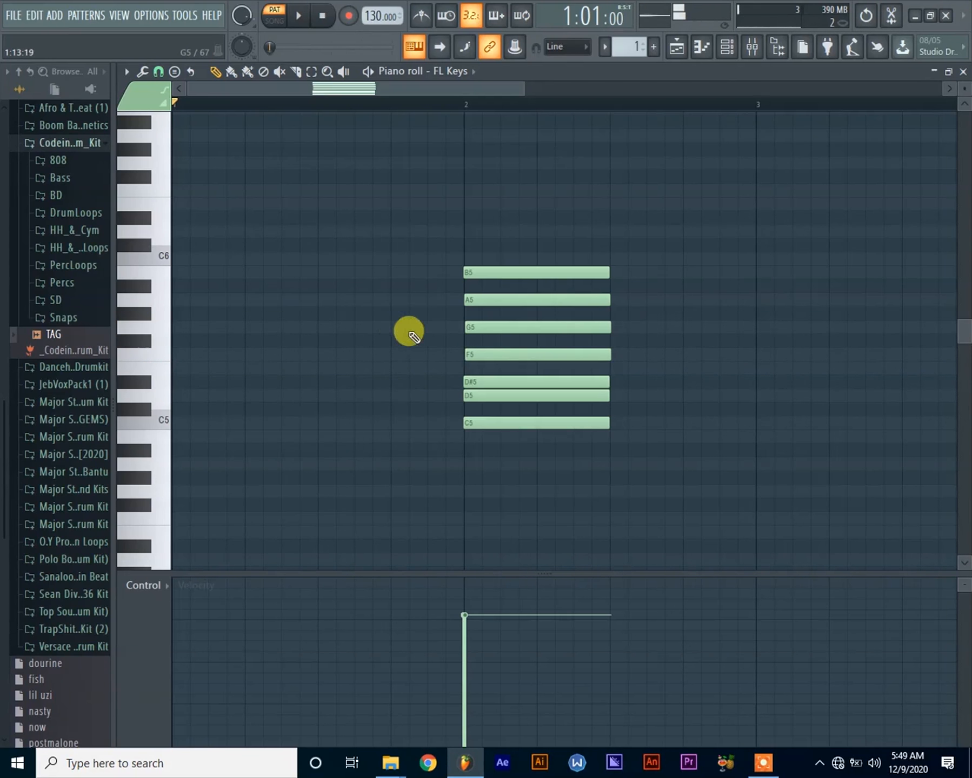
pyautogui.click(460, 341)
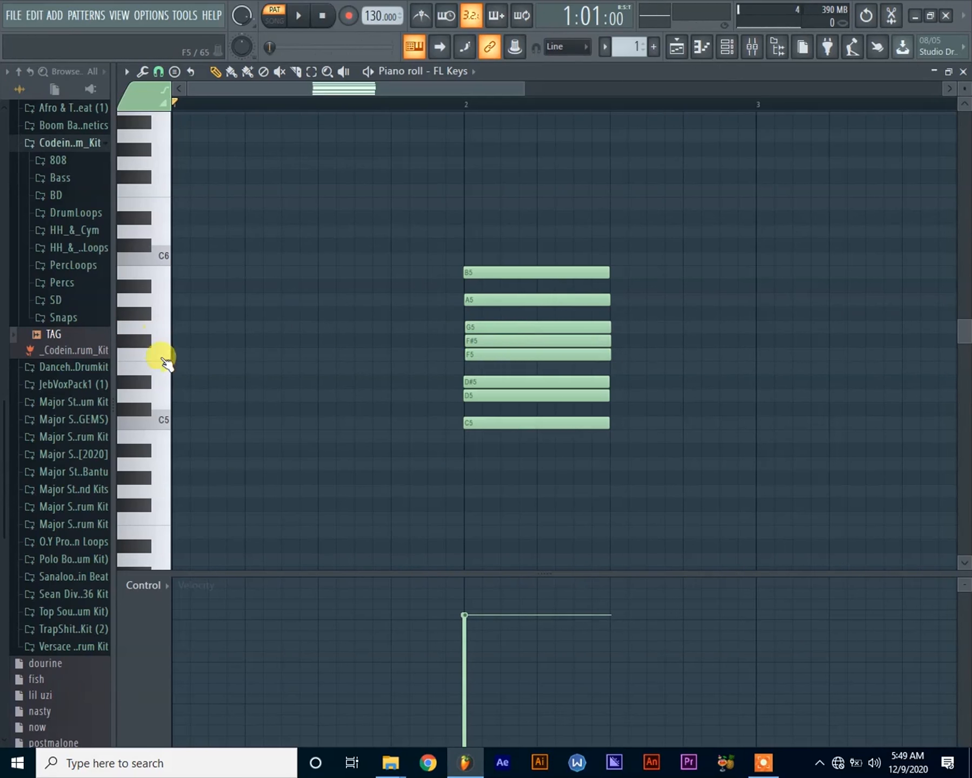
# Audition the keys D5, F5, F#5, G5, G#5, A5, A#5 and B5 in ascending order.
pyautogui.click(164, 401)
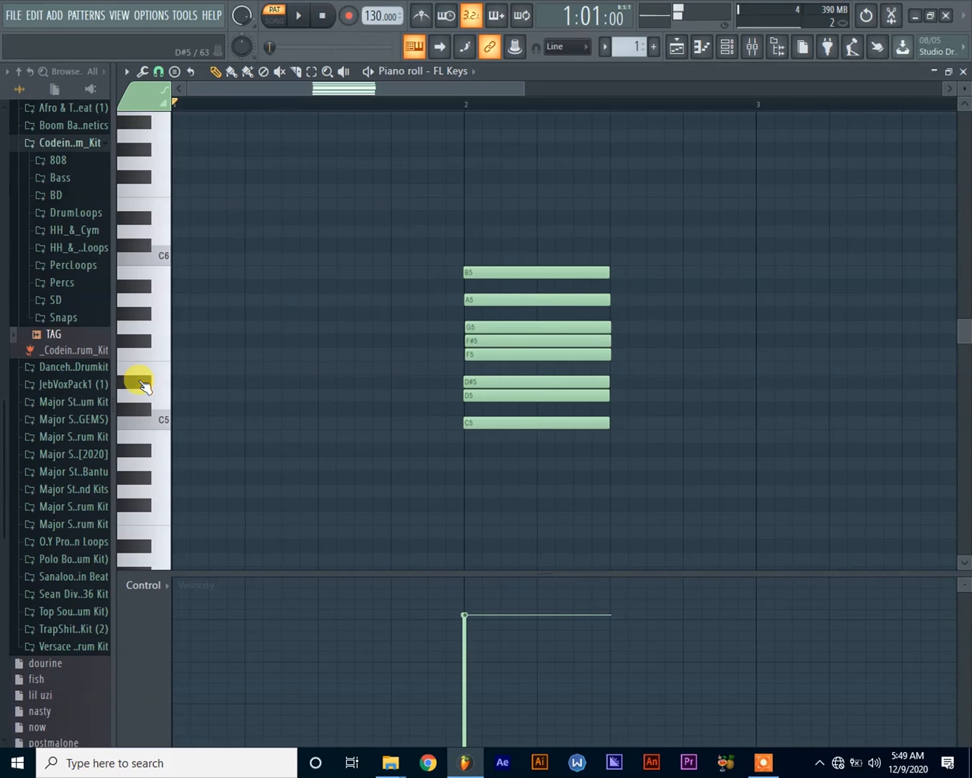
pyautogui.click(161, 358)
pyautogui.click(146, 346)
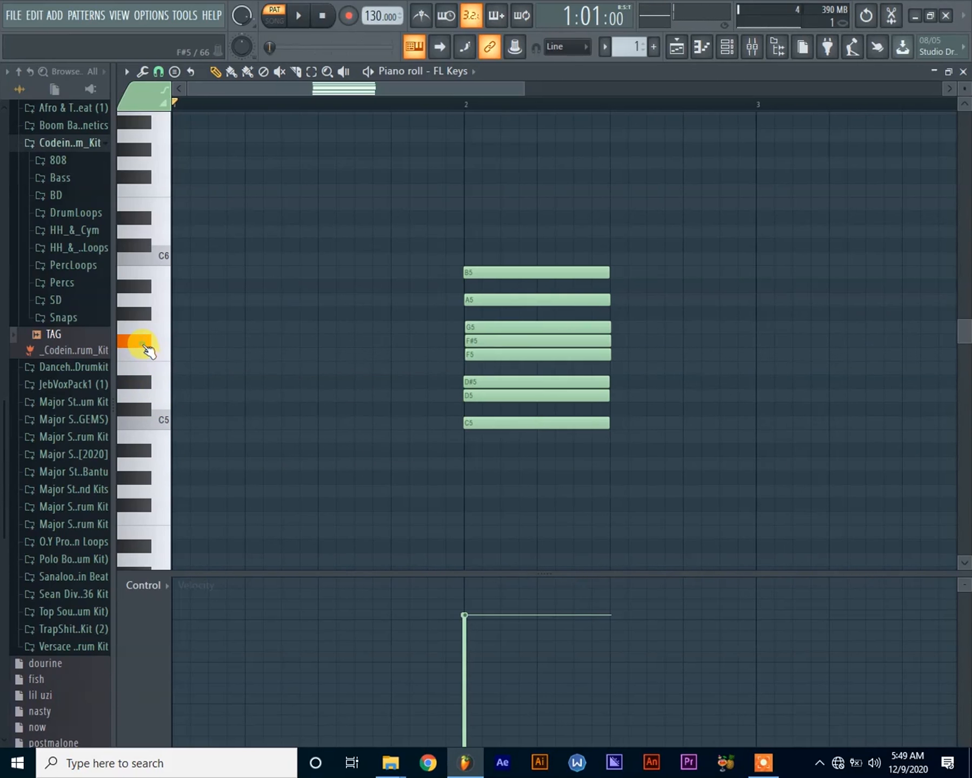
pyautogui.click(147, 326)
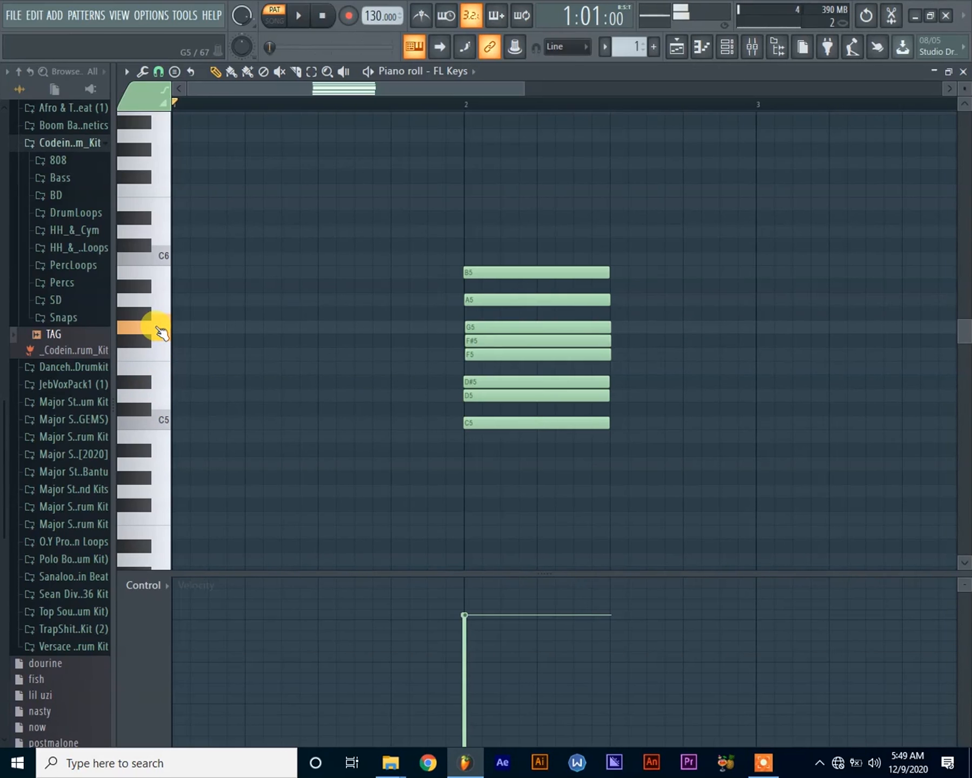
pyautogui.click(144, 317)
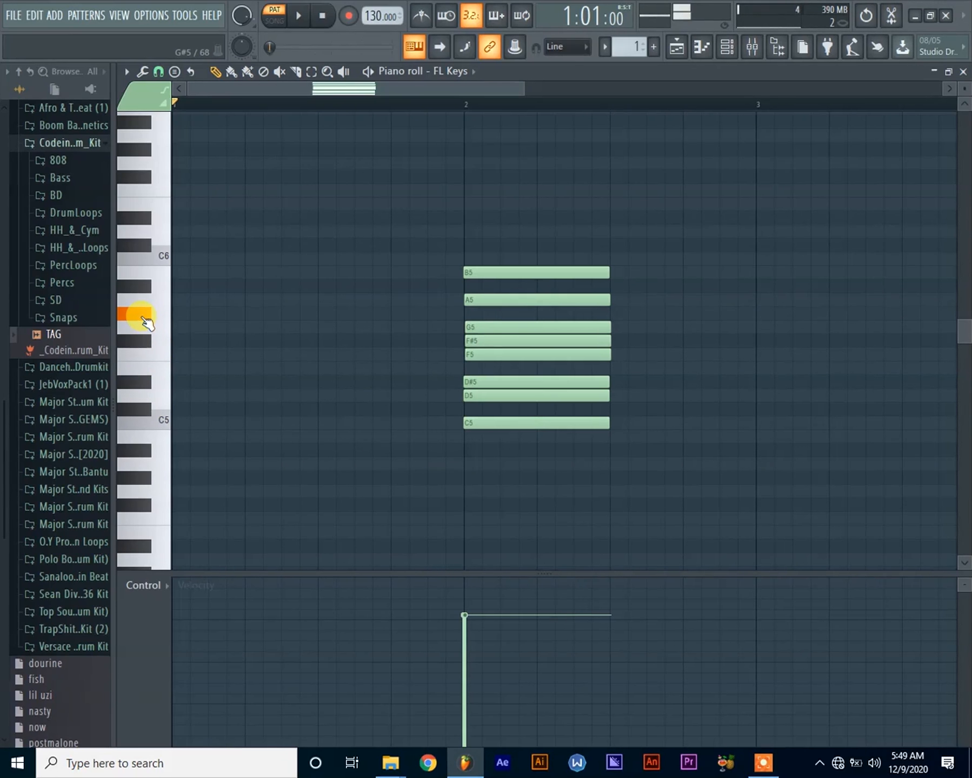
pyautogui.click(158, 300)
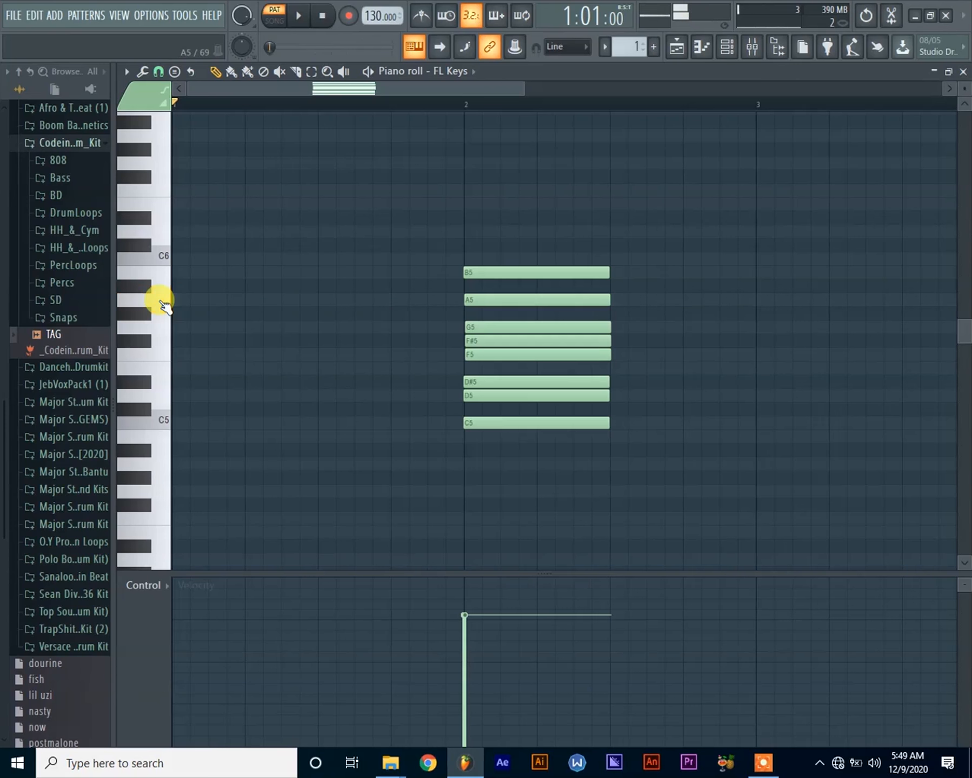
pyautogui.click(149, 287)
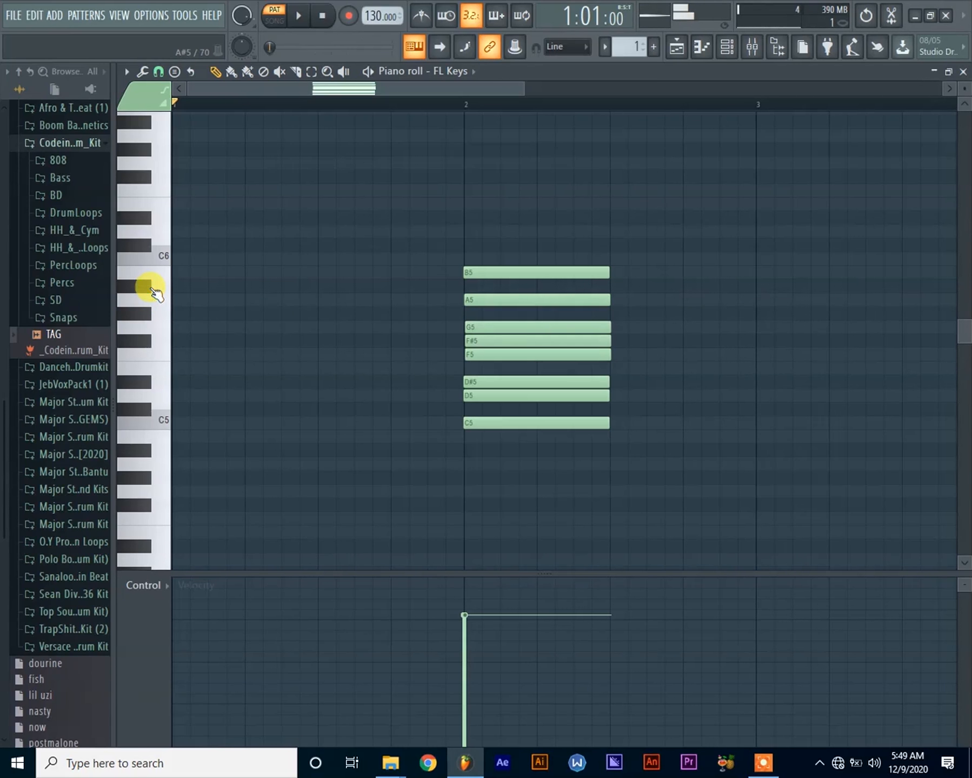
pyautogui.click(157, 272)
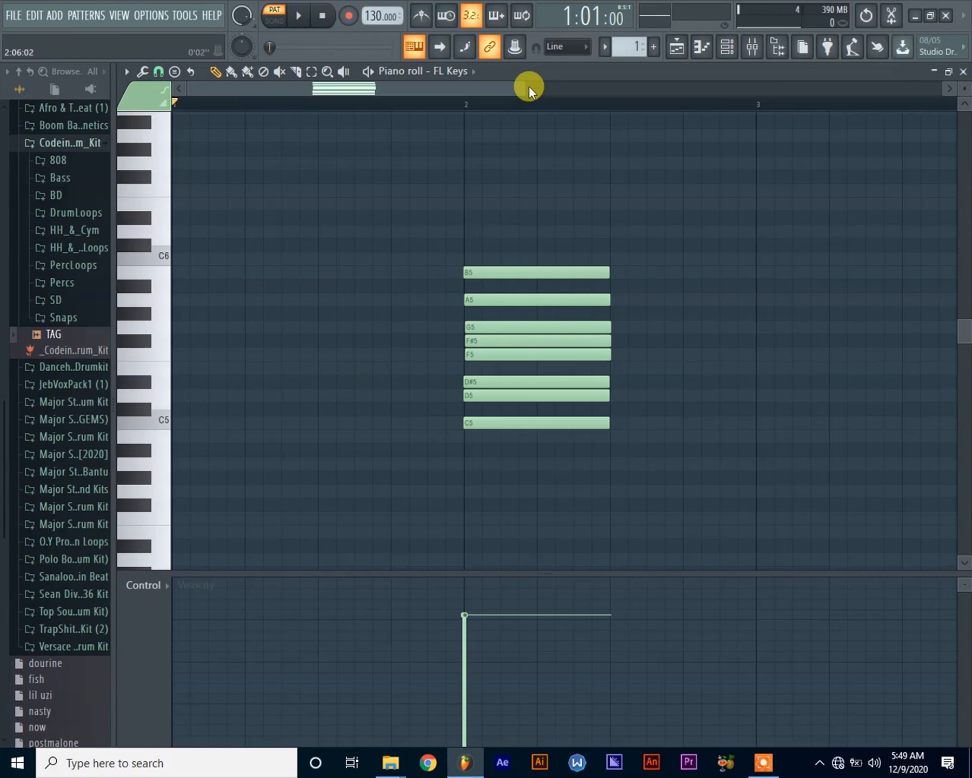
# Audition the keys C5, D5 and F5, repeating the C5 to D5 interval.
pyautogui.moveTo(515, 82); pyautogui.dragTo(748, 75)
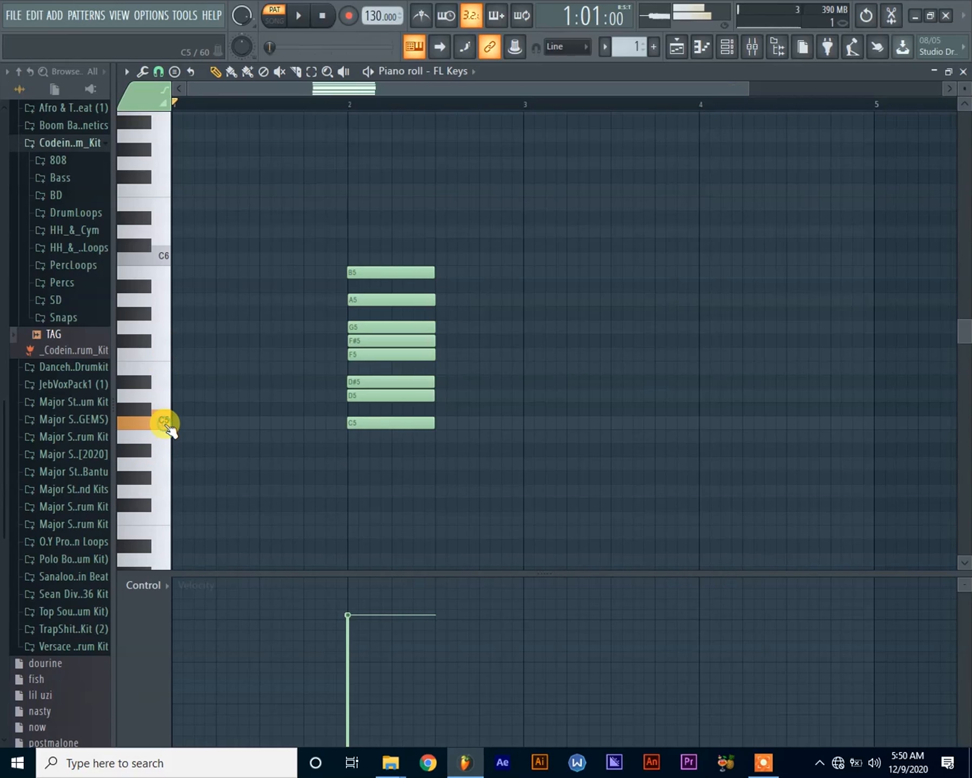
pyautogui.click(162, 399)
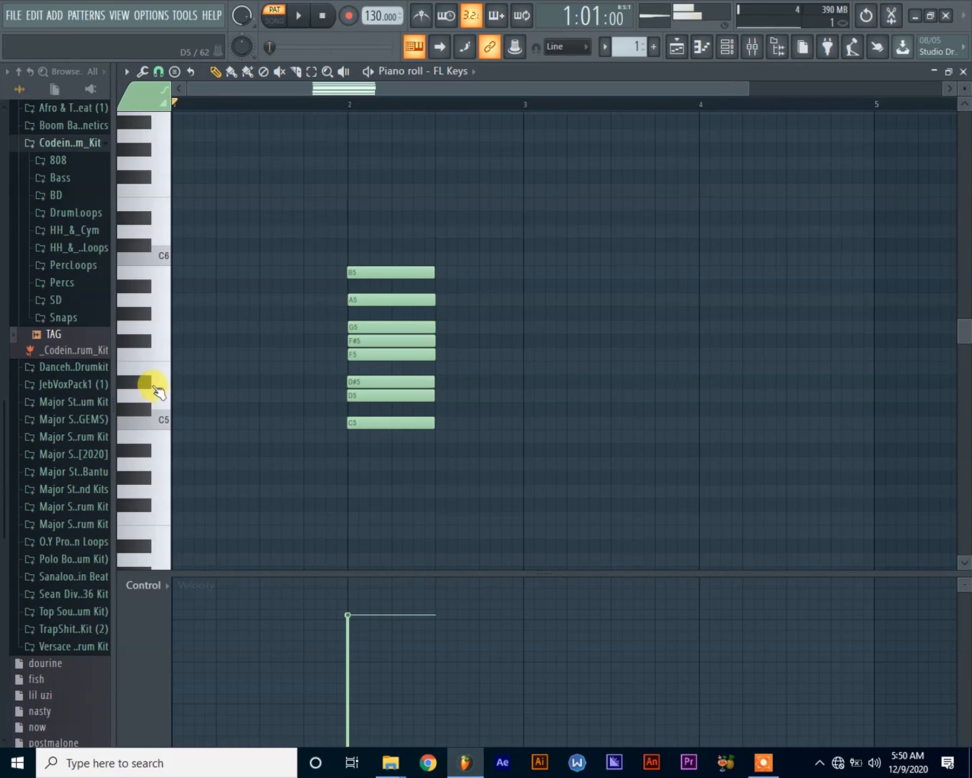
pyautogui.click(158, 361)
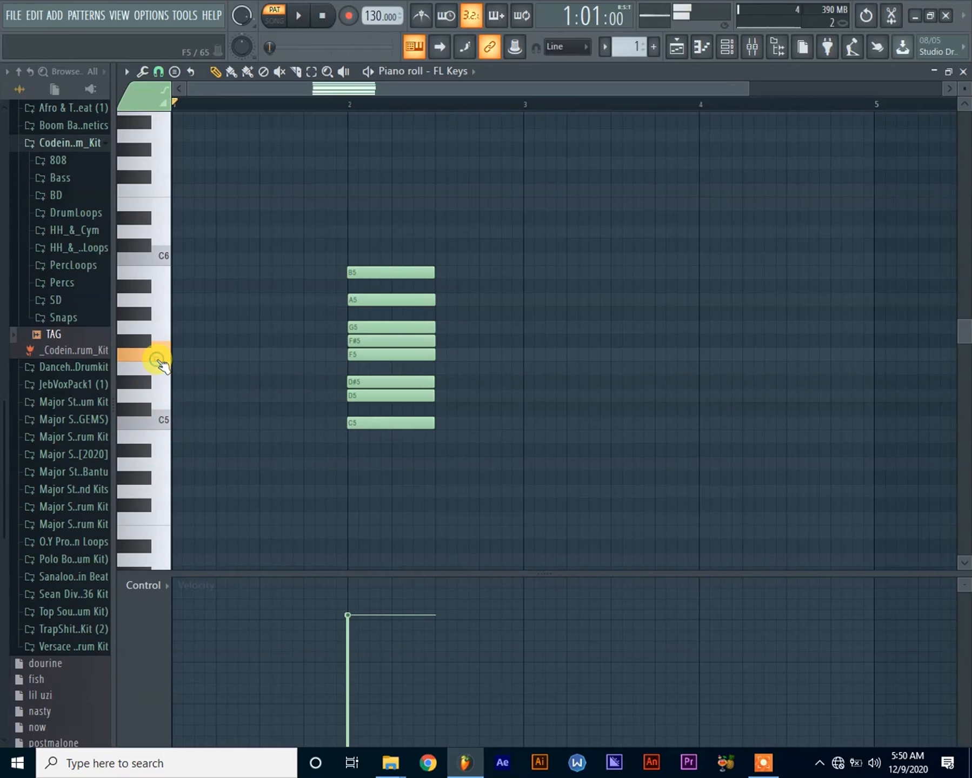
pyautogui.click(162, 420)
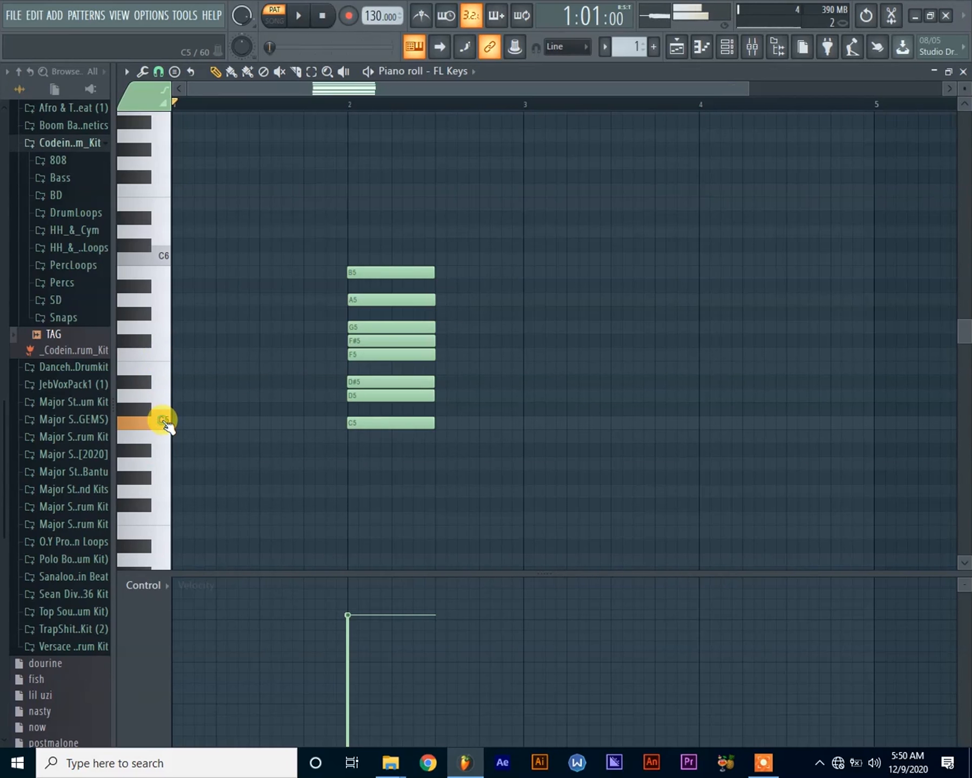
pyautogui.click(161, 395)
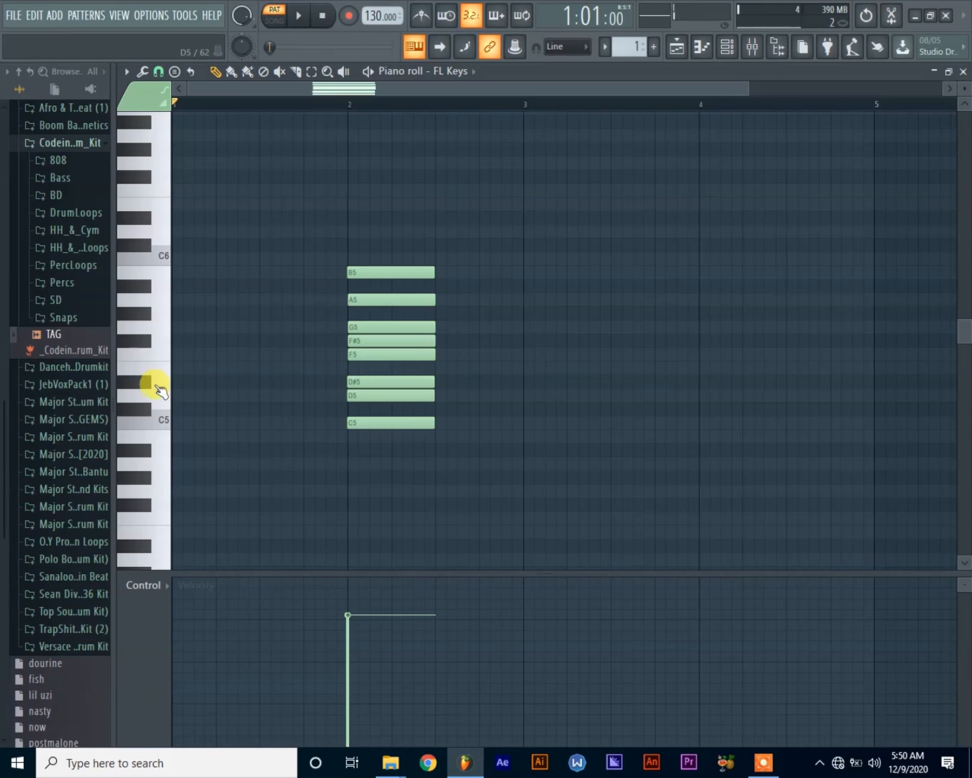
pyautogui.click(162, 423)
pyautogui.click(159, 397)
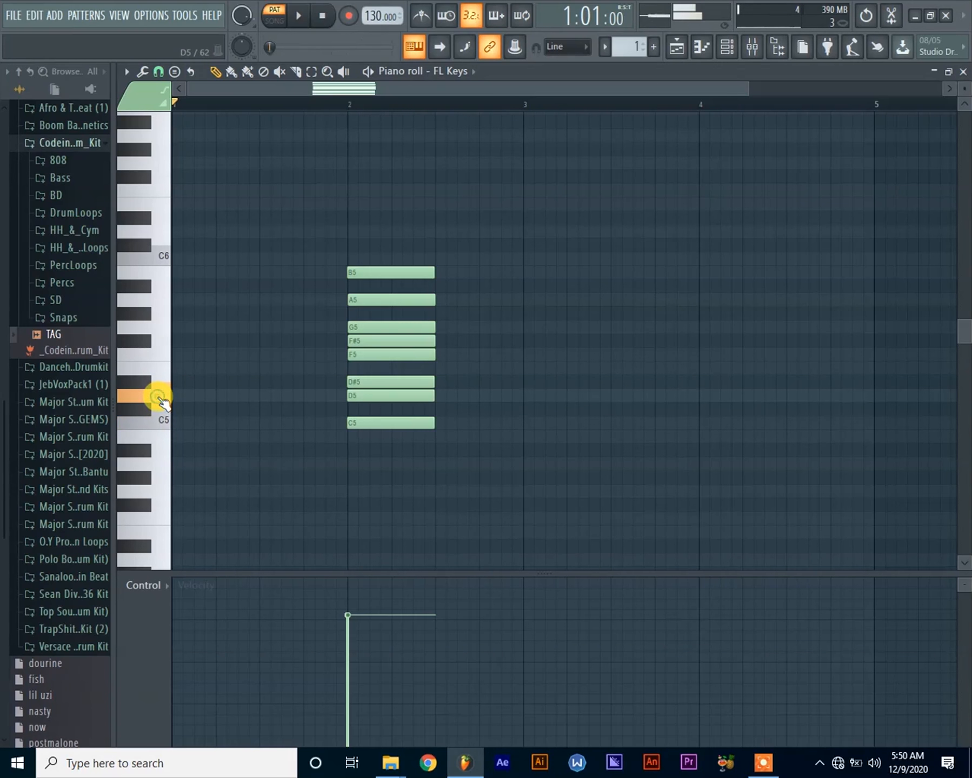
# Audition the D#5 and F5 keys and delete the F#5 note from the stack at bar 2.
pyautogui.click(151, 383)
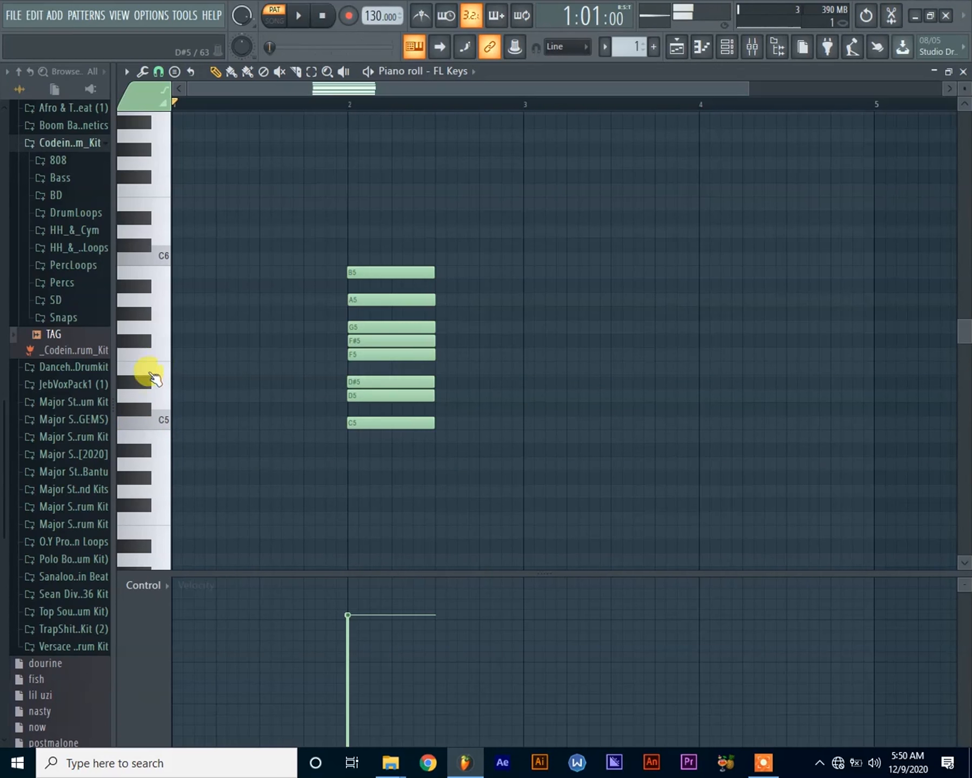
pyautogui.click(163, 357)
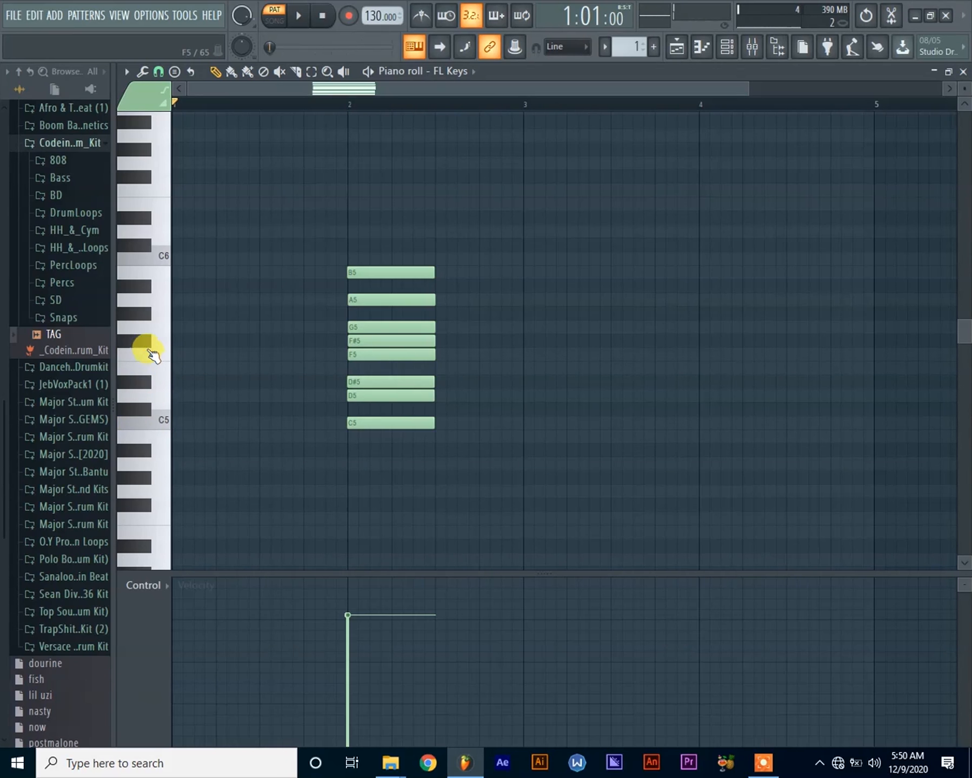
pyautogui.rightClick(350, 341)
# Audition the keys from D5 up to A5, including D#5, F5, G5 and G#5.
pyautogui.click(156, 396)
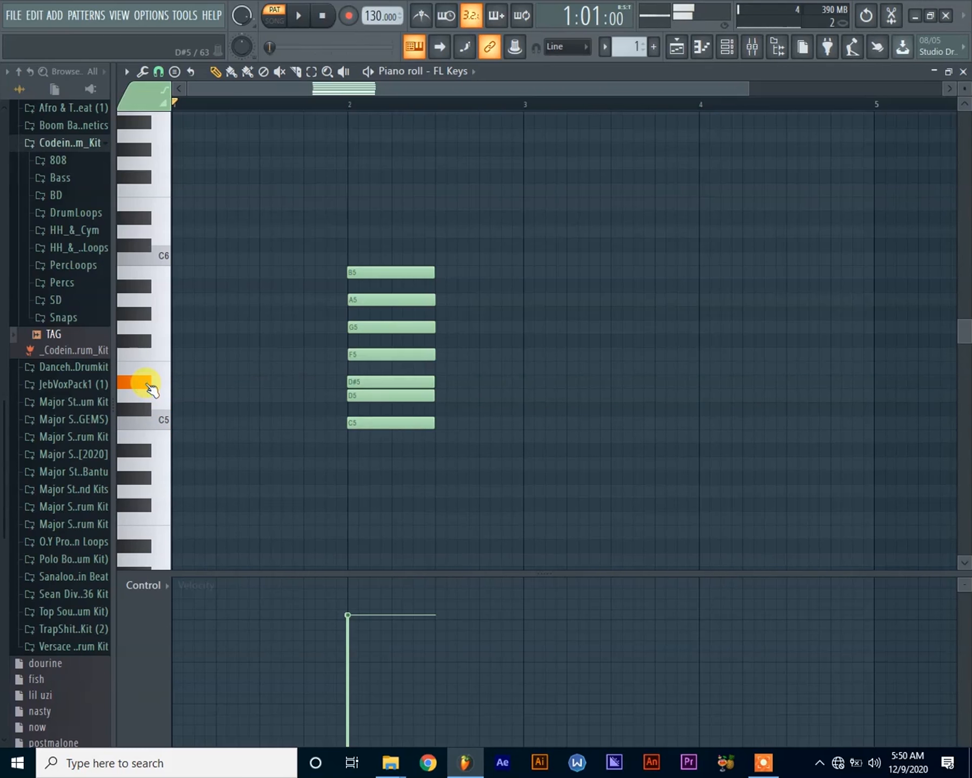
pyautogui.click(163, 354)
pyautogui.click(163, 332)
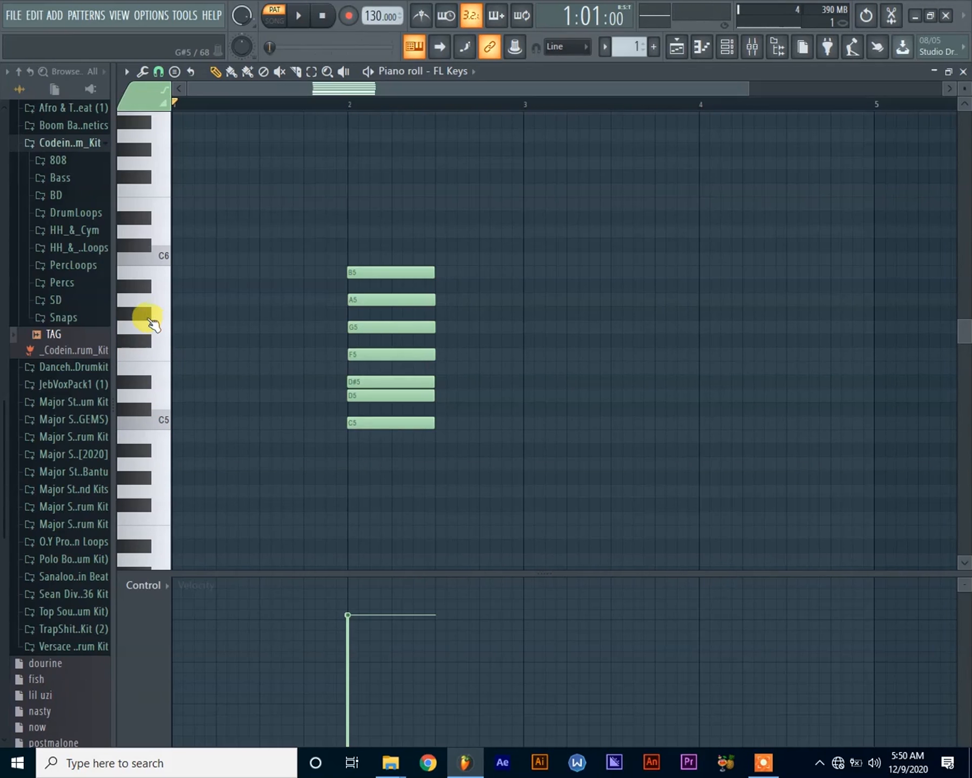
pyautogui.click(146, 316)
pyautogui.click(157, 305)
pyautogui.click(145, 296)
pyautogui.click(150, 302)
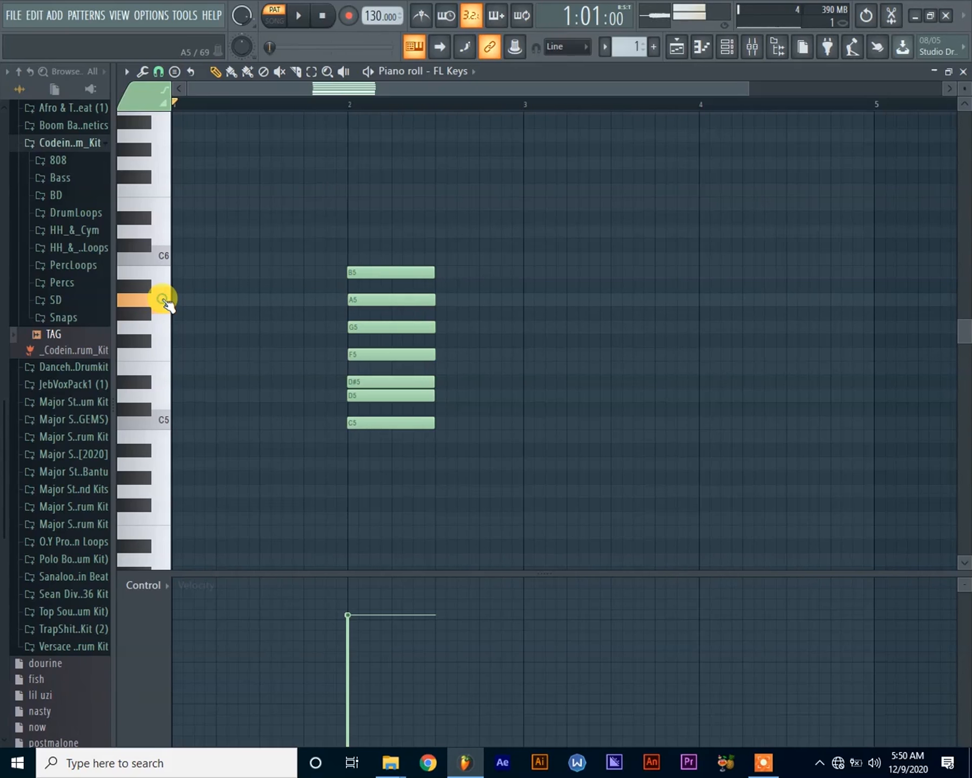
# Audition the A#5 key and add a two-beat A#5 note between A5 and B5 at bar 2.
pyautogui.click(146, 286)
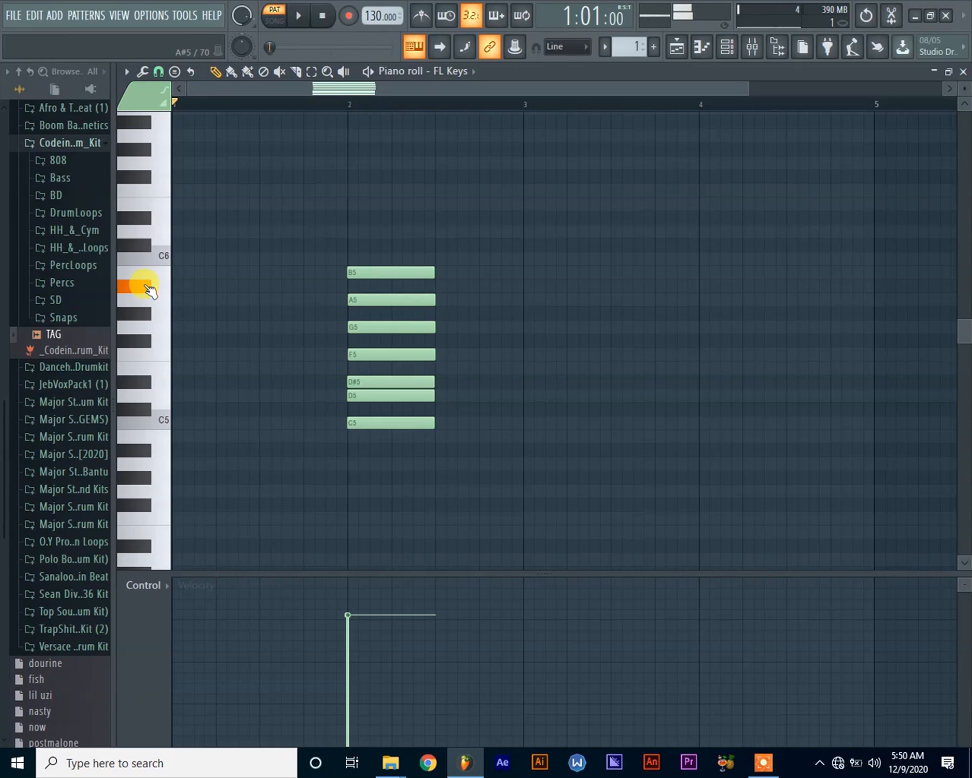
pyautogui.click(351, 285)
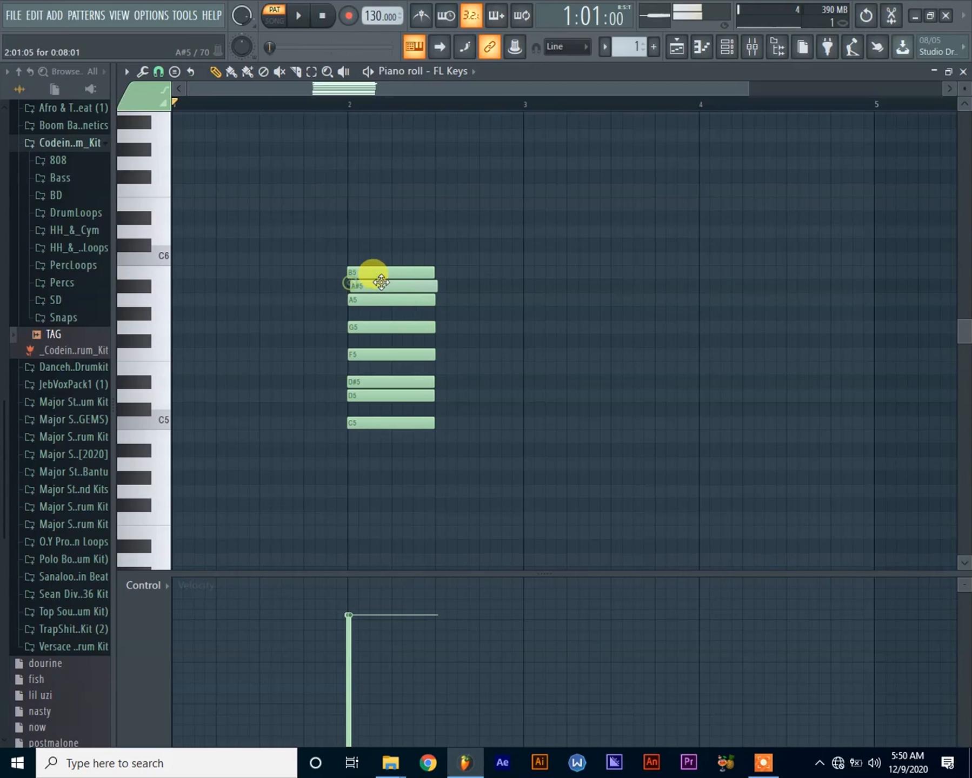
pyautogui.moveTo(386, 280); pyautogui.dragTo(383, 280)
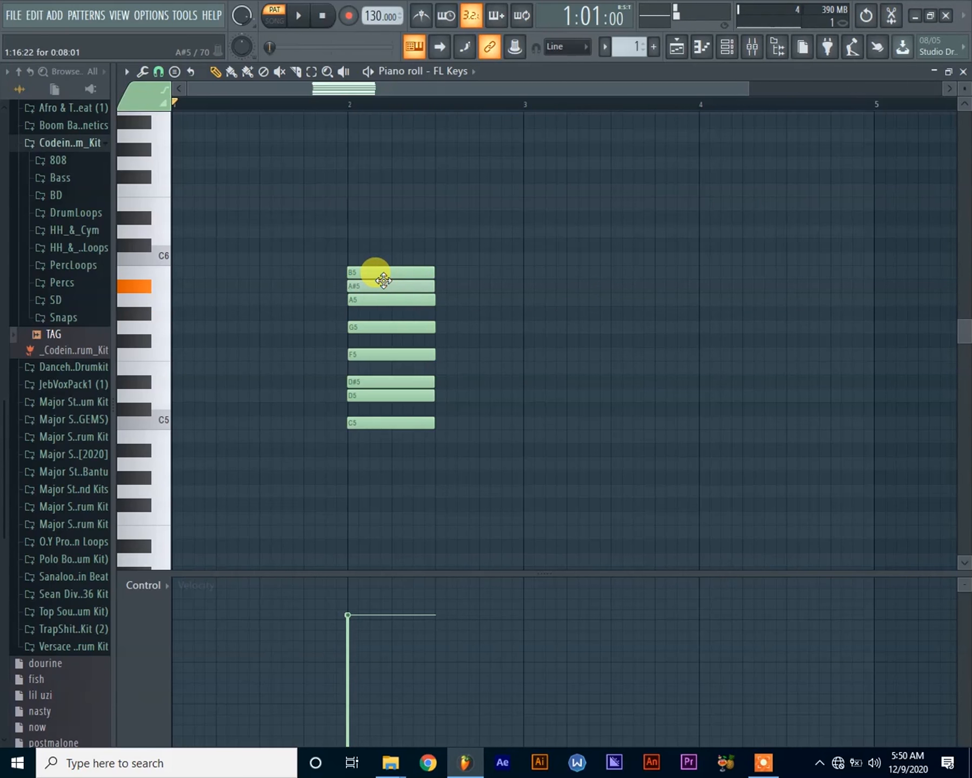
# Audition the D5 and D#5 keys, and play C5, D5, F5 and G5 in ascending order.
pyautogui.click(162, 396)
pyautogui.click(143, 383)
pyautogui.click(158, 419)
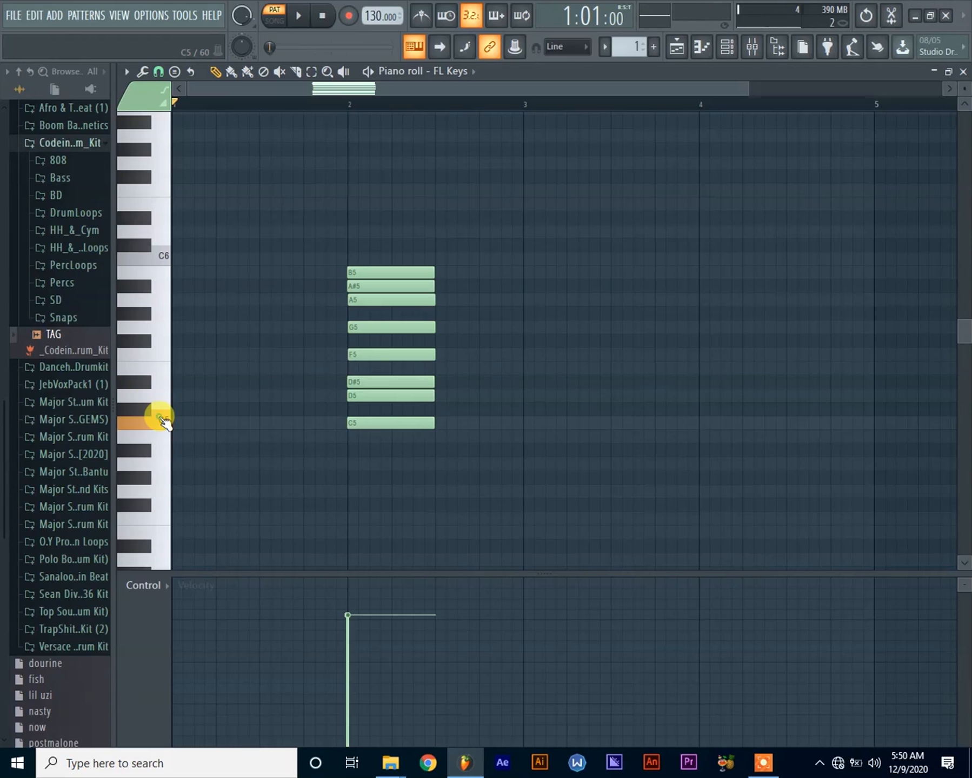
pyautogui.click(156, 393)
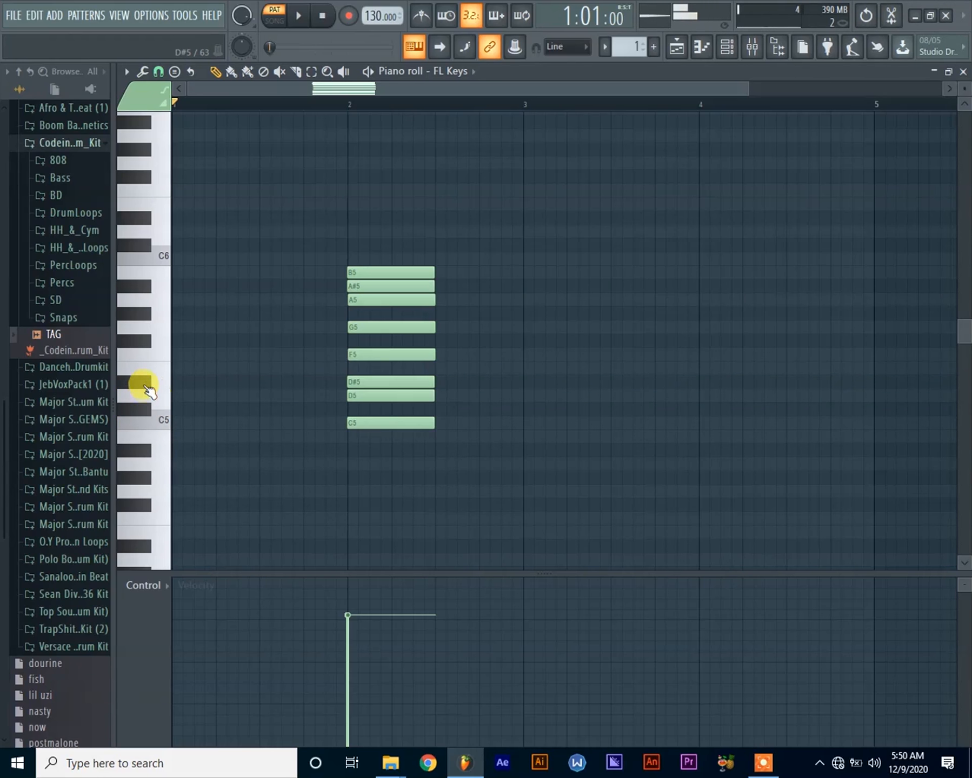
pyautogui.click(153, 357)
pyautogui.click(163, 331)
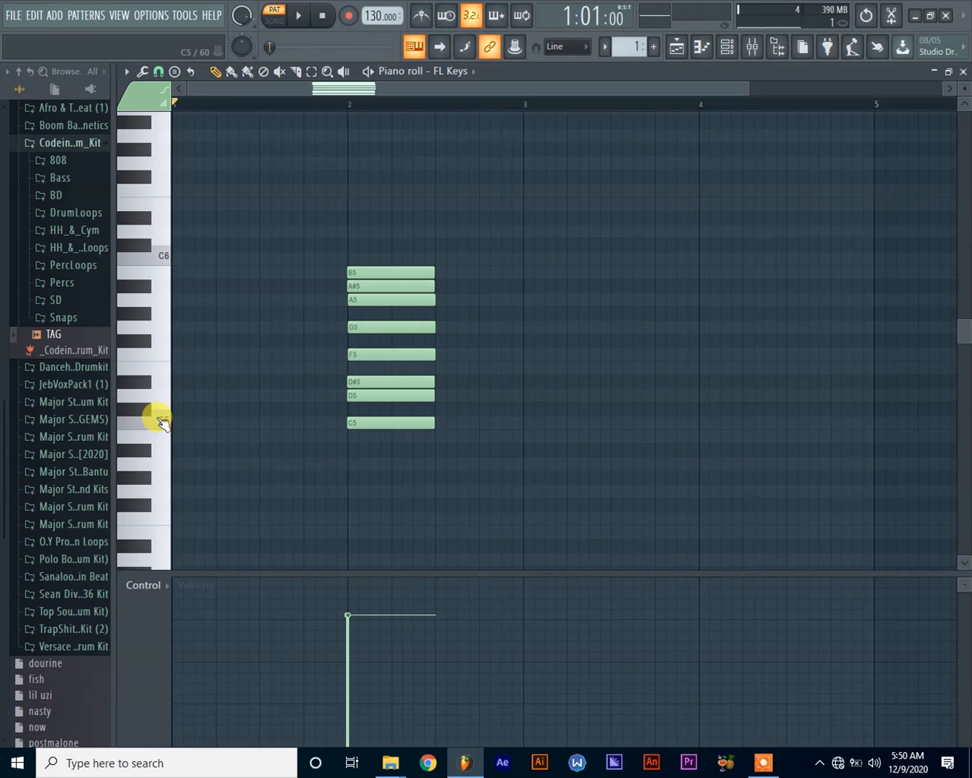
# Audition the D#5, F5 and G5 keys, repeating G5 and stepping back to F#5.
pyautogui.click(142, 383)
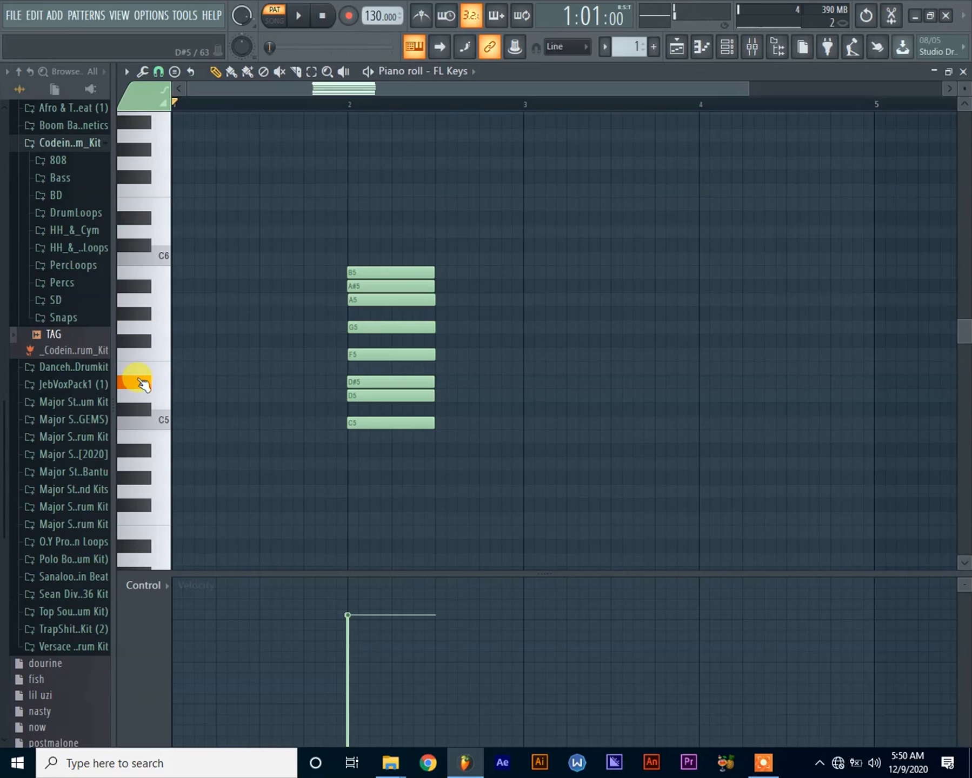
pyautogui.click(157, 361)
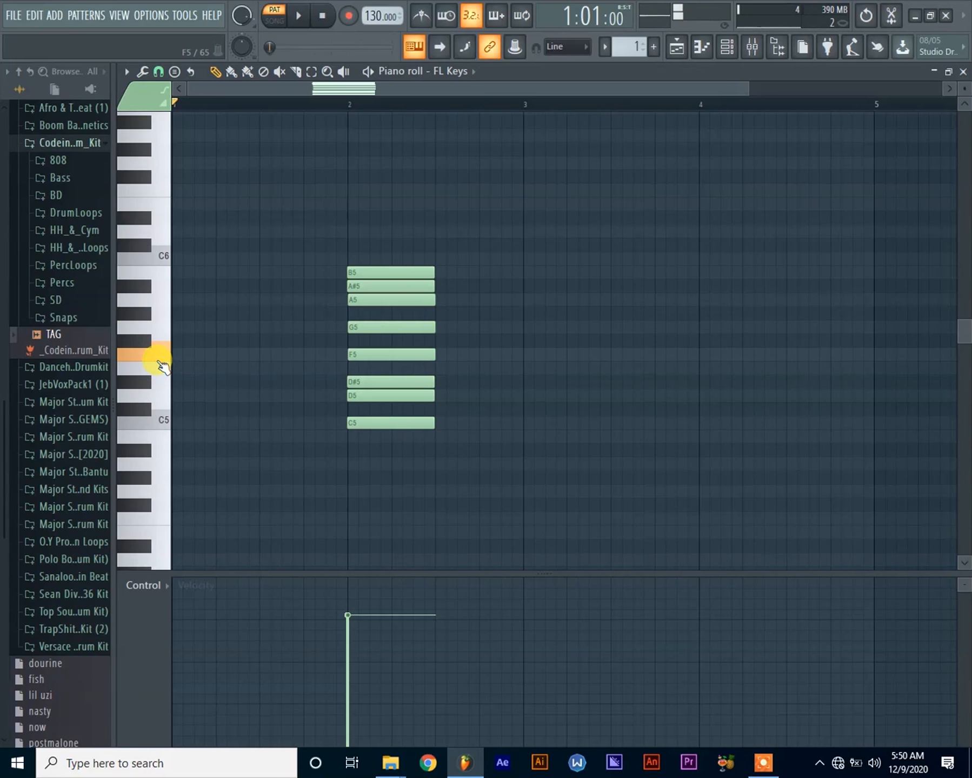
pyautogui.click(159, 329)
pyautogui.click(158, 331)
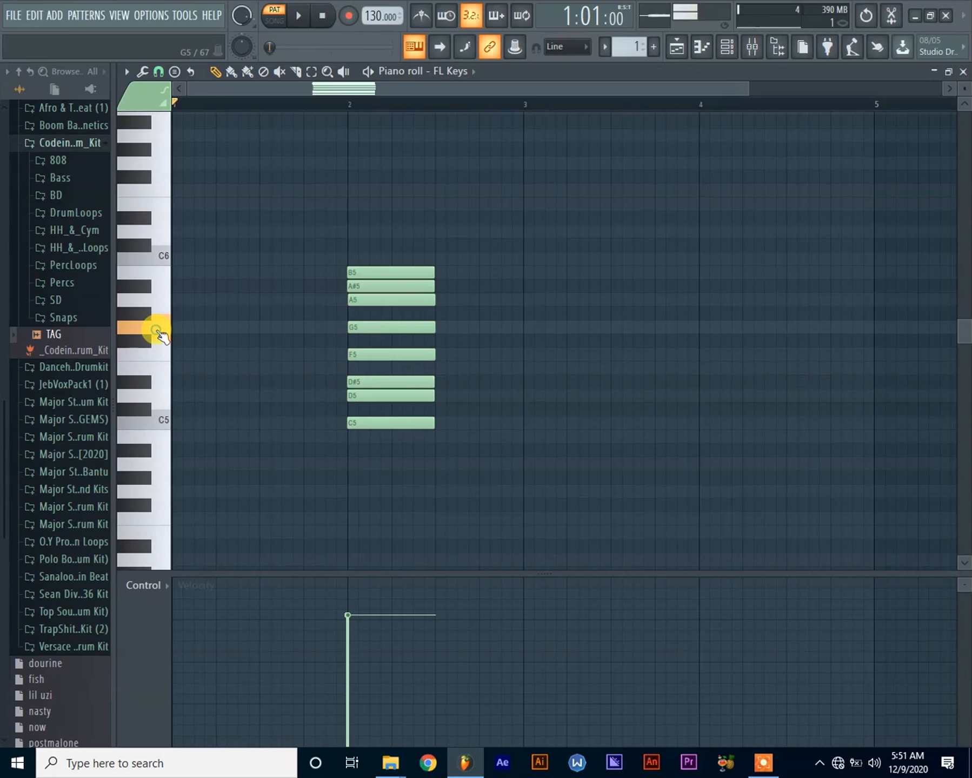
pyautogui.click(147, 342)
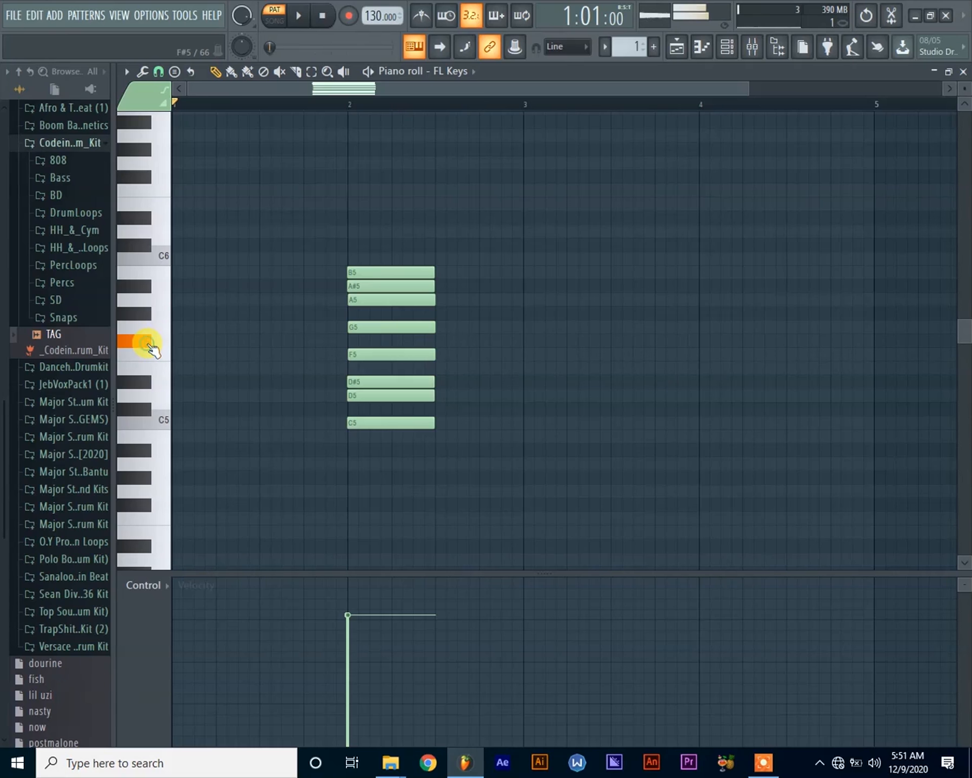
# Audition the keys from D#5 up to B5 in ascending order, including G5, G#5, A5 and A#5.
pyautogui.click(148, 386)
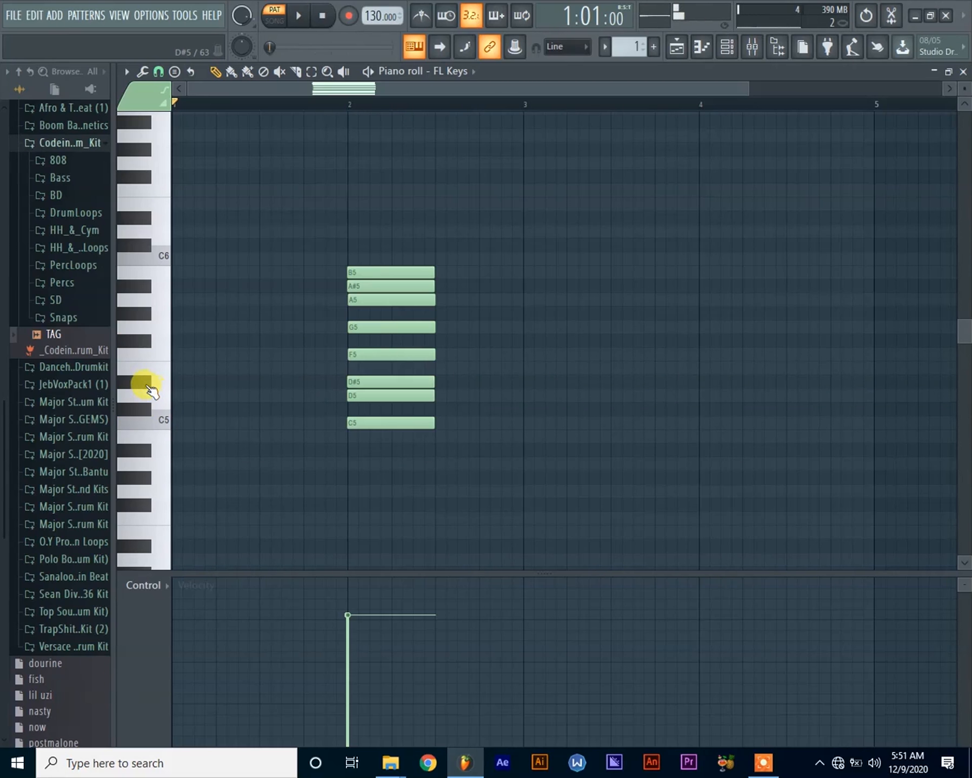
pyautogui.click(151, 346)
pyautogui.click(153, 330)
pyautogui.click(149, 316)
pyautogui.click(152, 302)
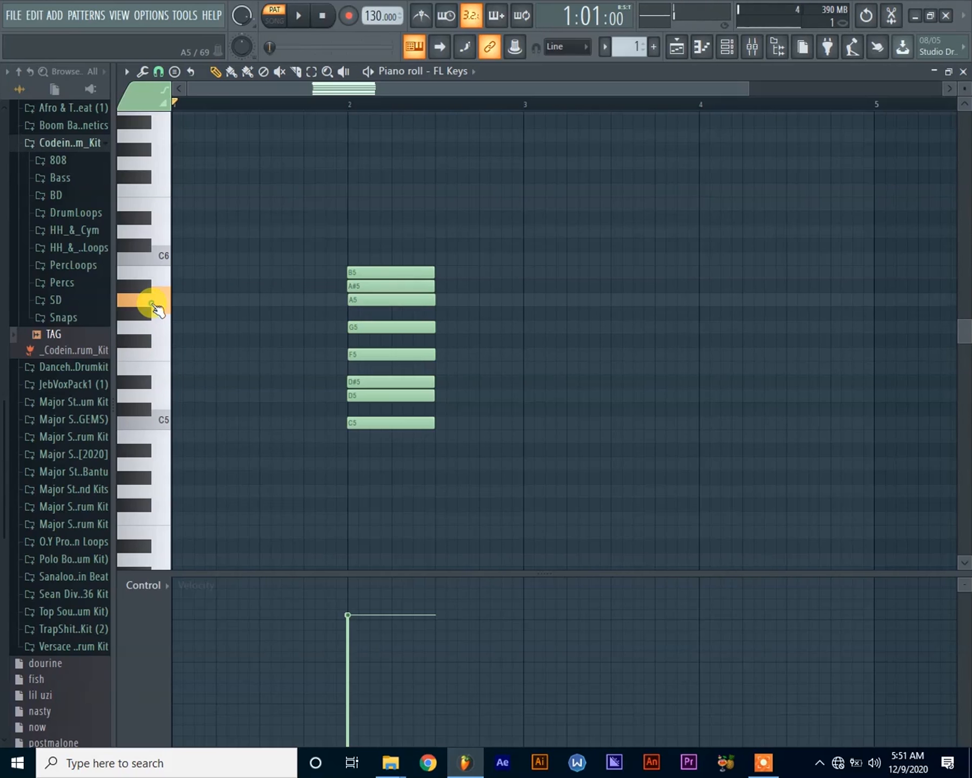
pyautogui.click(147, 286)
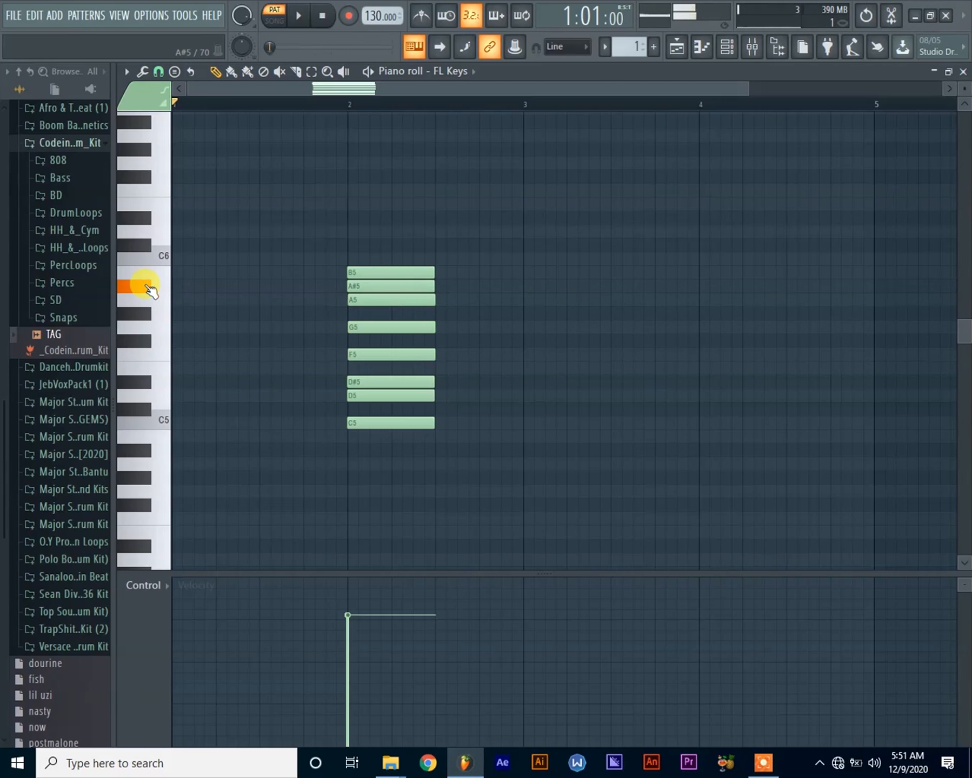
pyautogui.click(161, 274)
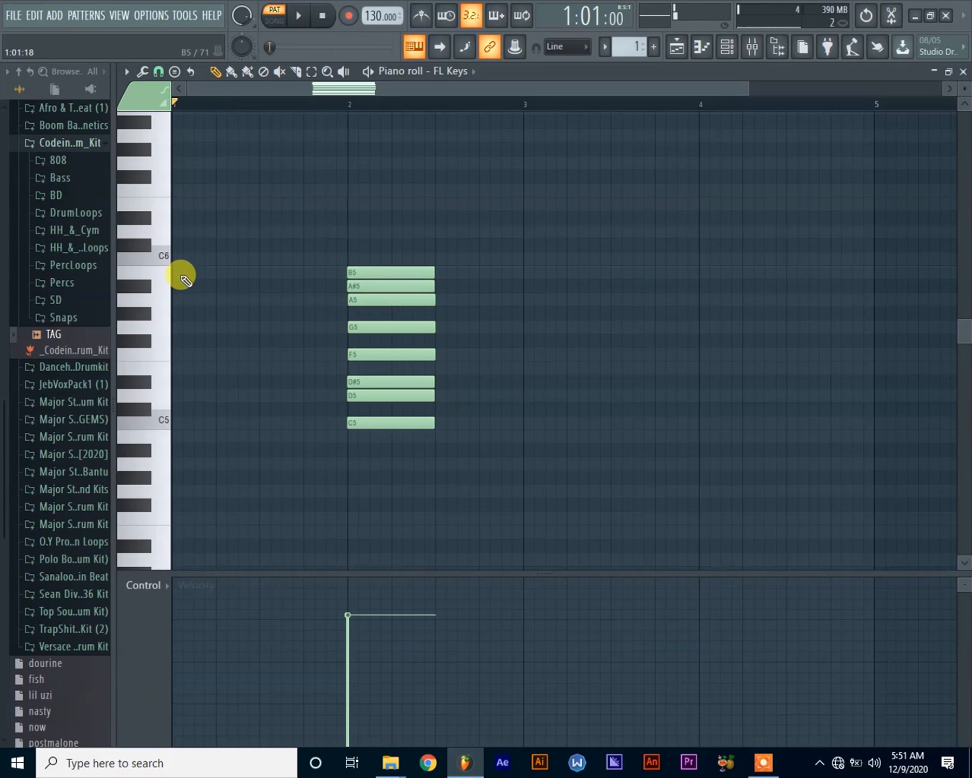
# Align the C5 and A#5 notes with the start of the other stacked notes at bar 2.
pyautogui.moveTo(743, 86); pyautogui.dragTo(441, 111)
pyautogui.click(571, 420)
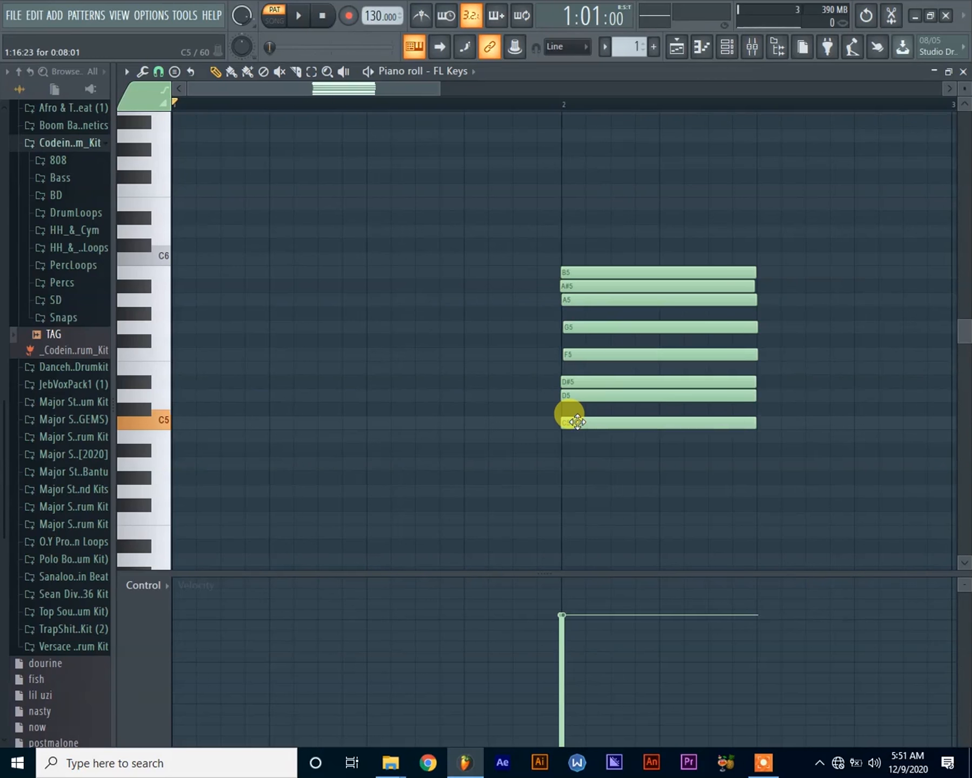
pyautogui.moveTo(563, 283); pyautogui.dragTo(560, 281)
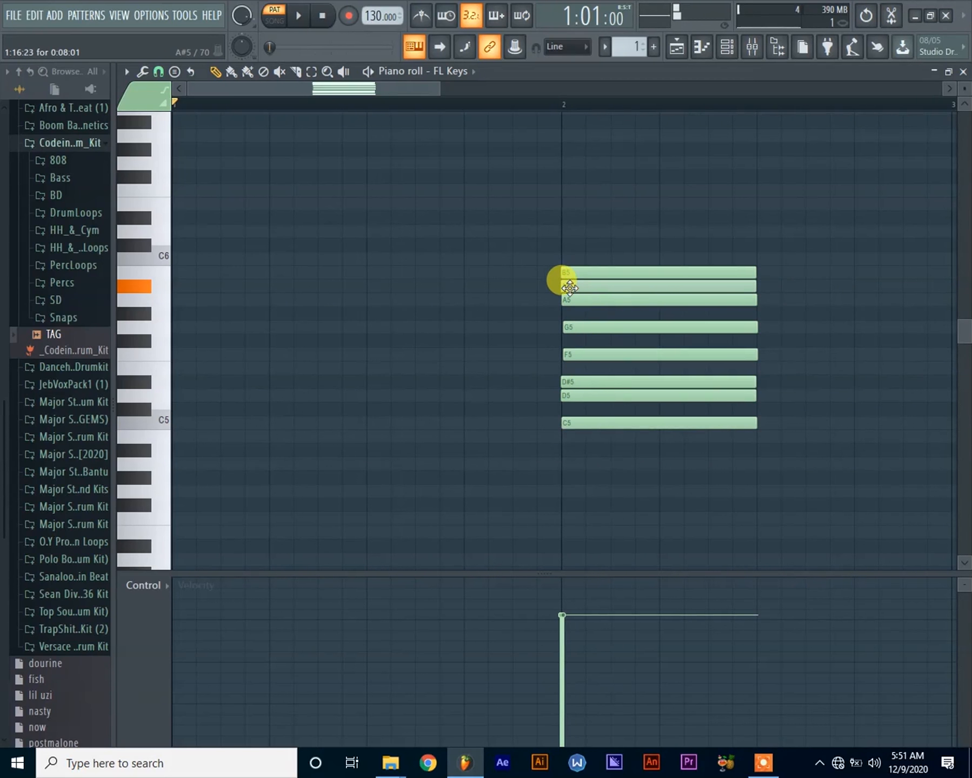
# Audition the B5 and C6 keys and add a two-beat C6 note above B5 at bar 2.
pyautogui.click(165, 273)
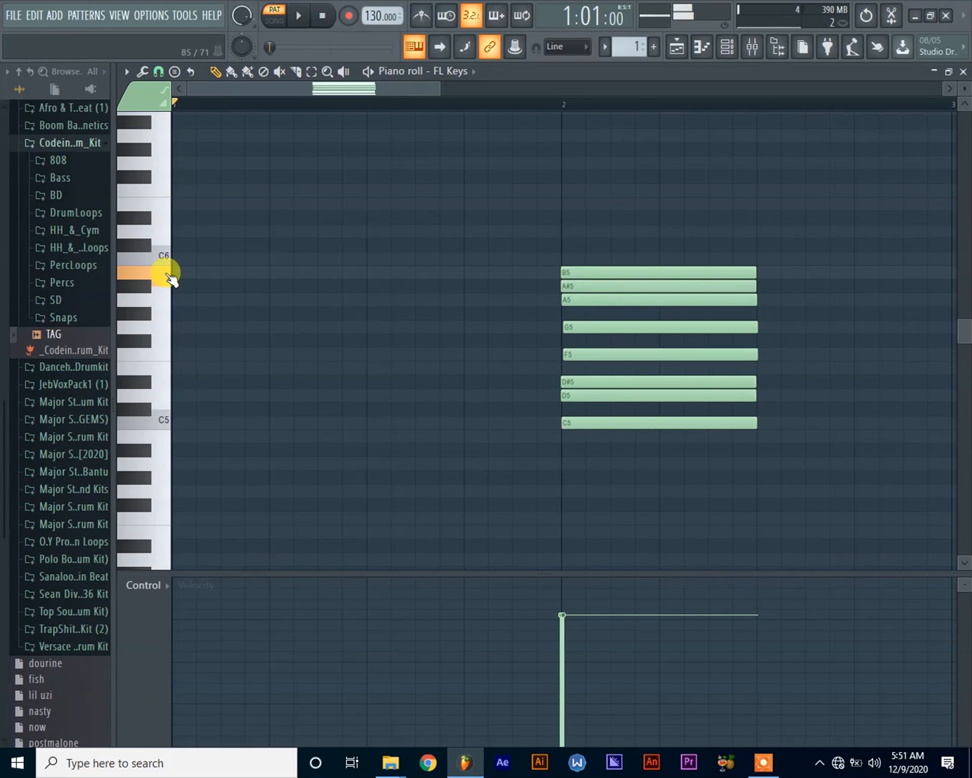
pyautogui.click(165, 261)
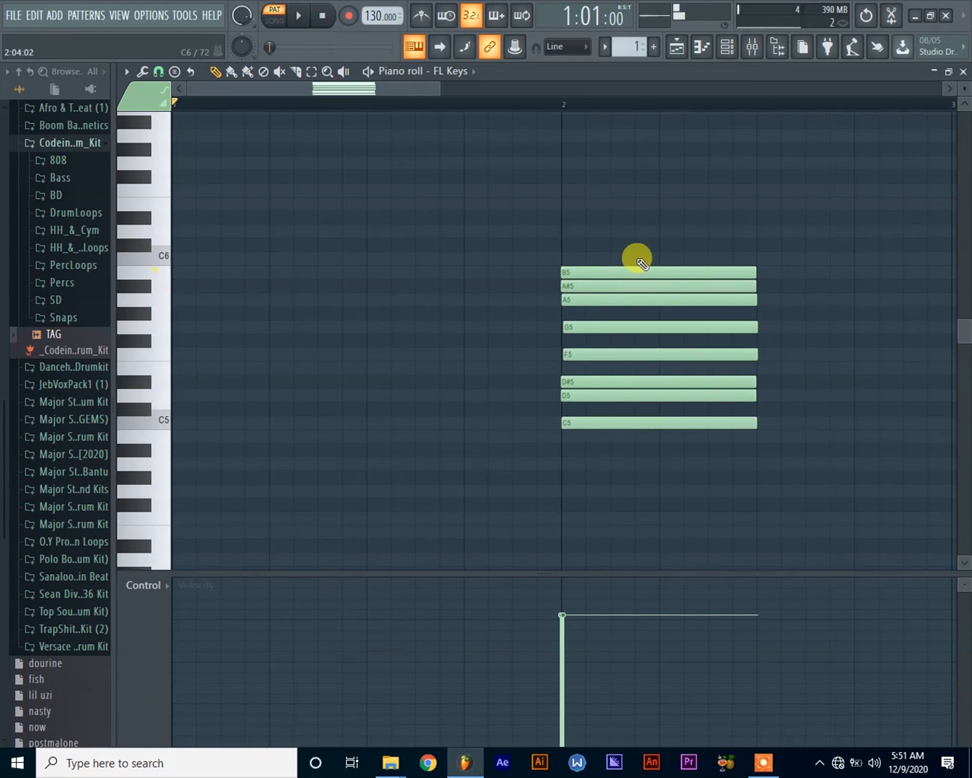
pyautogui.click(564, 260)
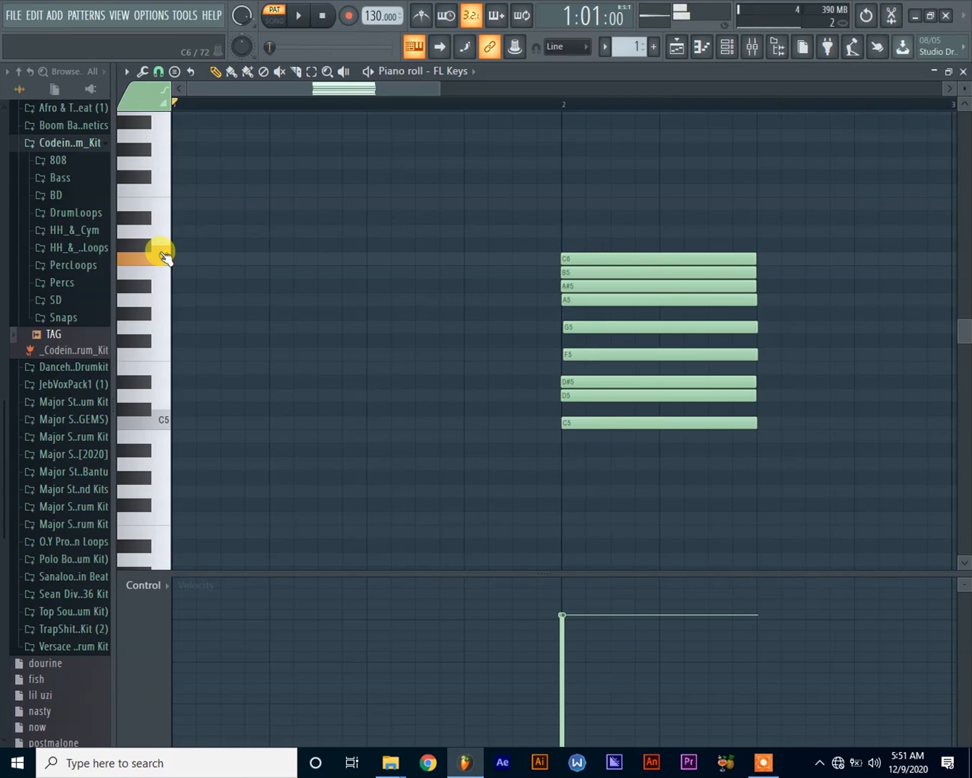
# Audition the D6, C6 and C#6 keys and add a two-beat D6 note on top of the stack at bar 2.
pyautogui.click(161, 231)
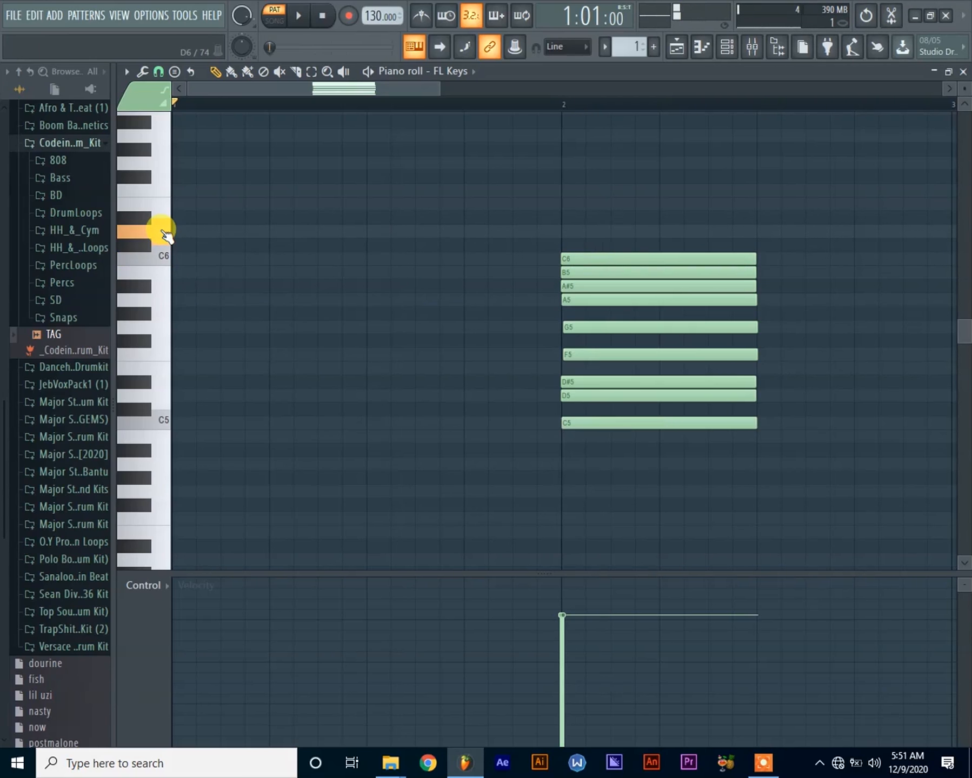
pyautogui.click(166, 257)
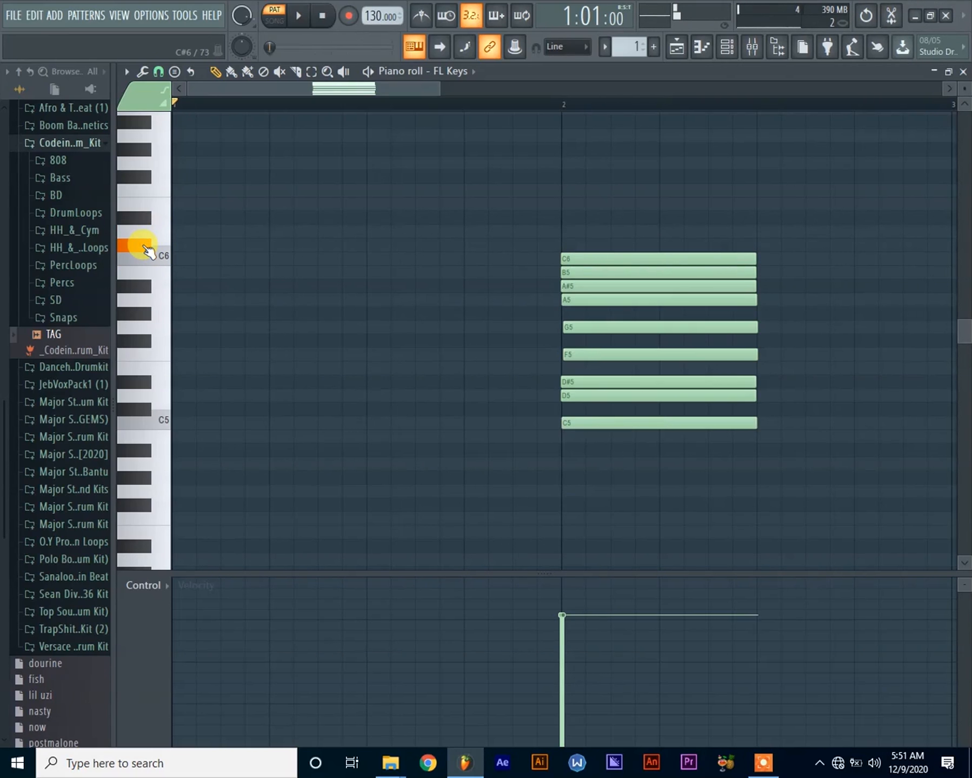
pyautogui.click(164, 231)
pyautogui.moveTo(572, 231); pyautogui.dragTo(599, 227)
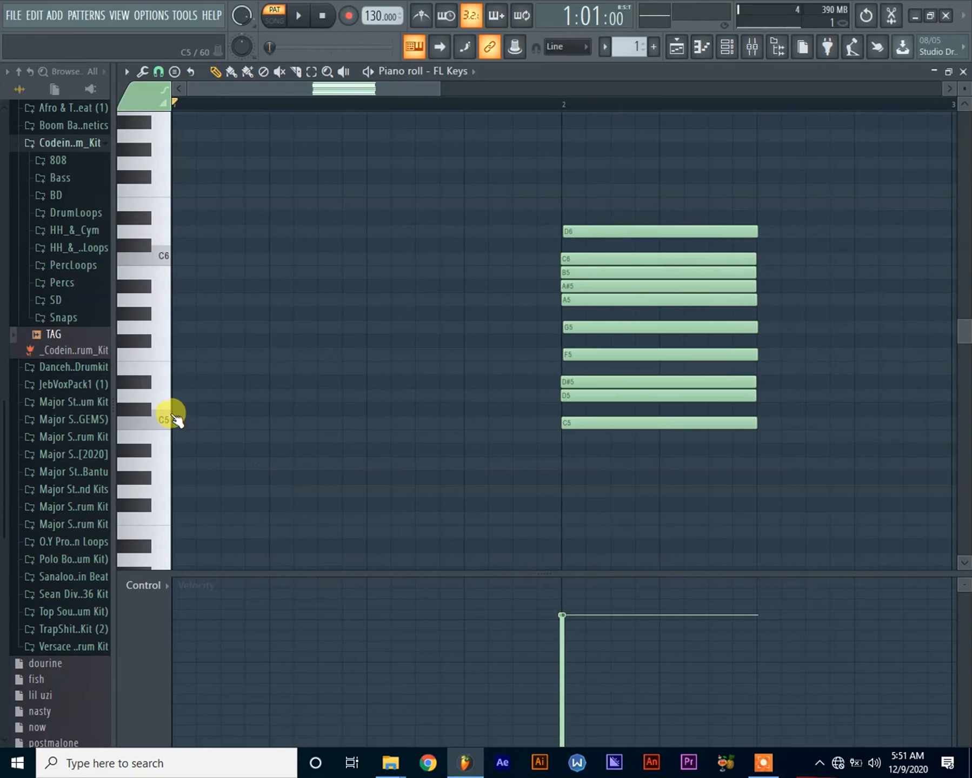
# Add a C5 note at the start of bar 1 and shorten it to one step.
pyautogui.moveTo(441, 89); pyautogui.dragTo(608, 91)
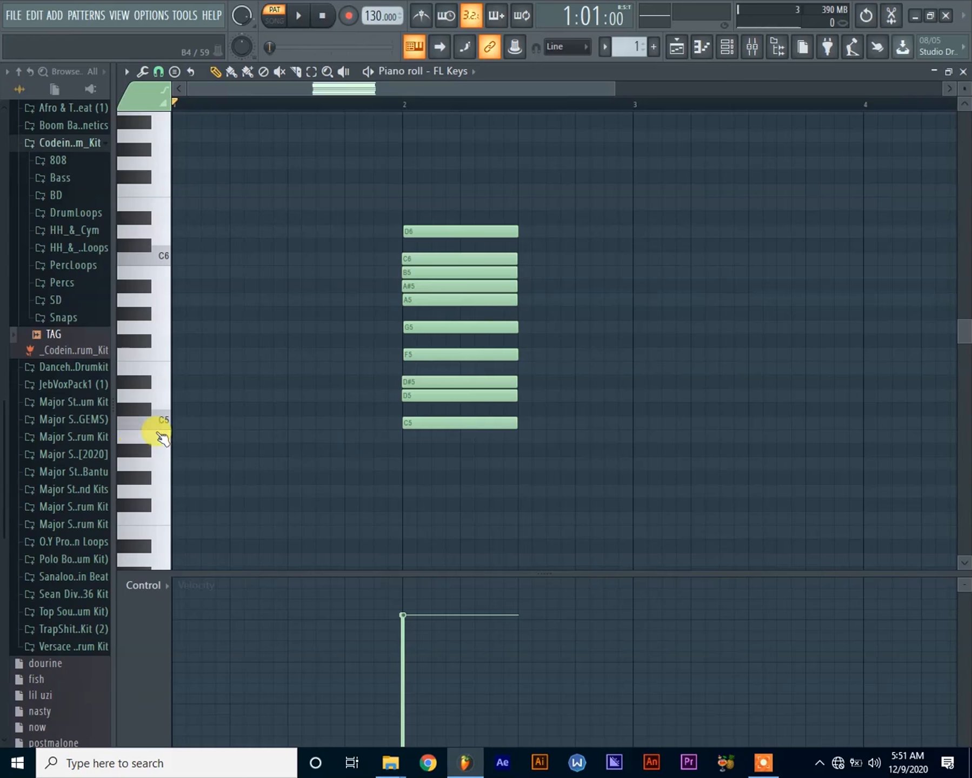
pyautogui.click(174, 422)
pyautogui.moveTo(282, 422); pyautogui.dragTo(186, 427)
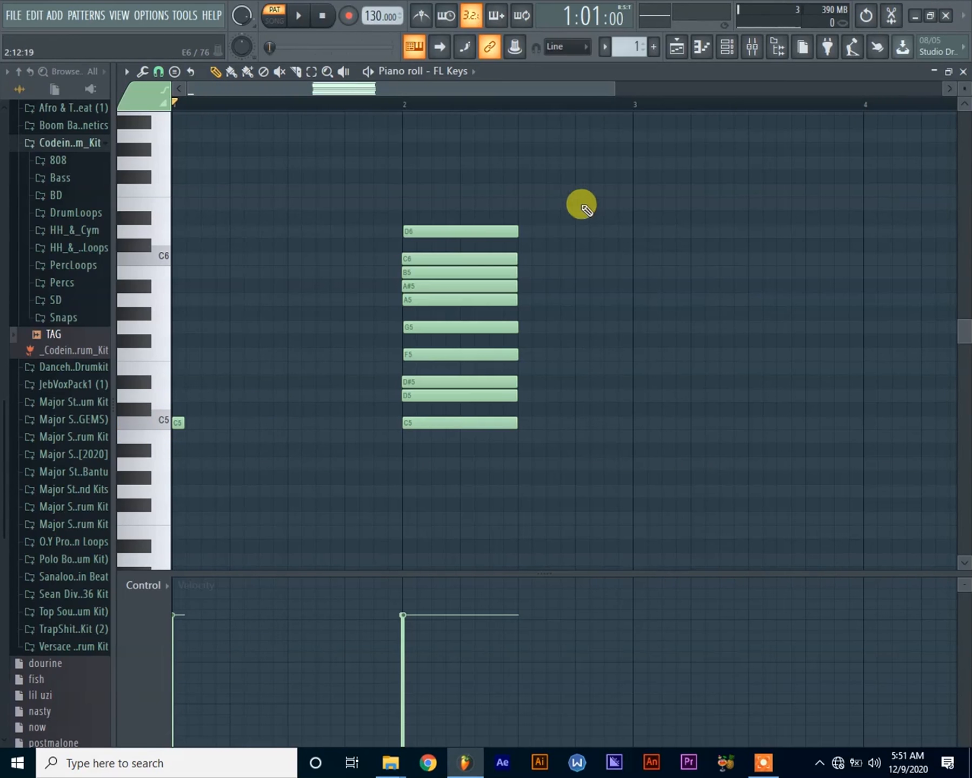
# Add a one-step D5 note in bar 1, play the pattern briefly, and move that note to D#5 at about 1:03.
pyautogui.moveTo(615, 90); pyautogui.dragTo(454, 96)
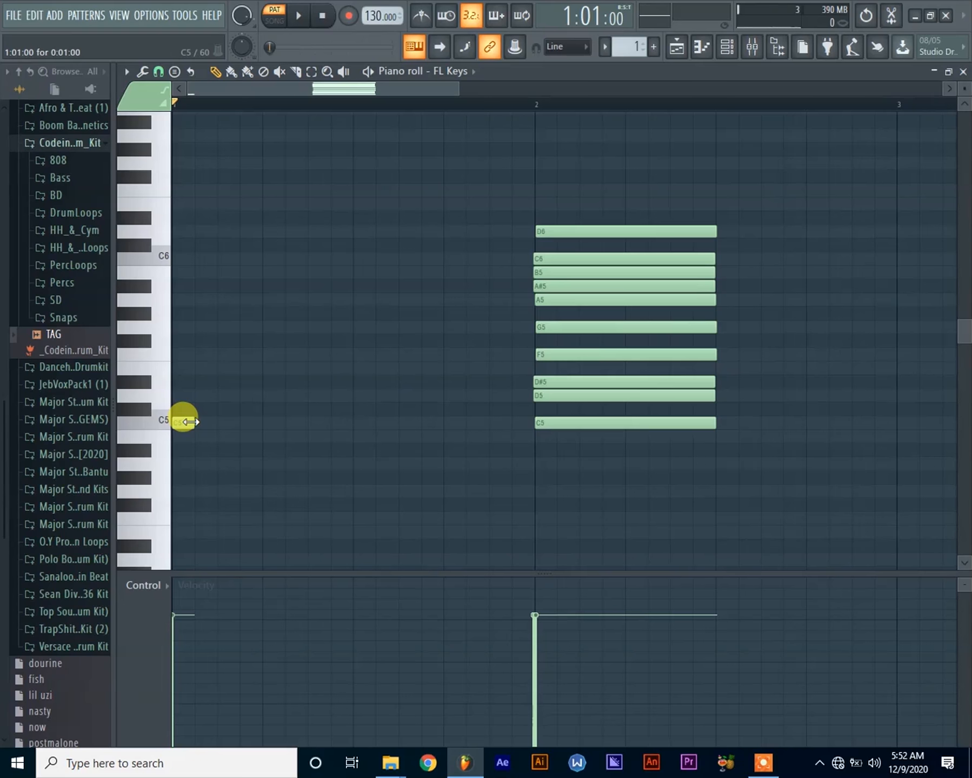
pyautogui.click(263, 397)
pyautogui.press('space')
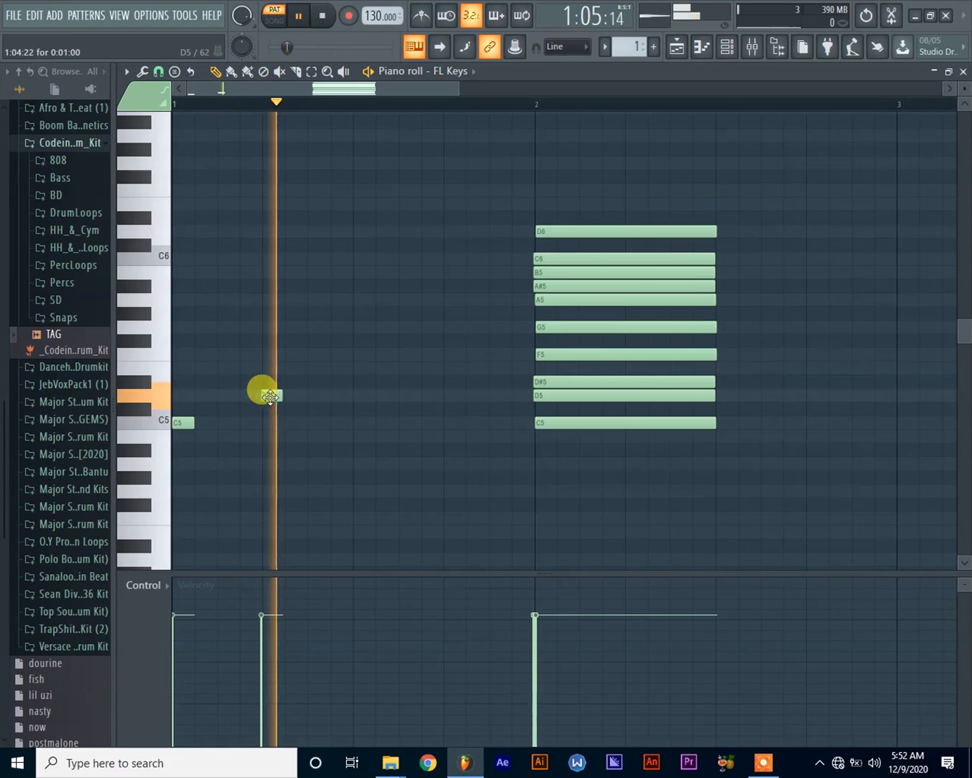
pyautogui.press('space')
pyautogui.moveTo(264, 397); pyautogui.dragTo(230, 378)
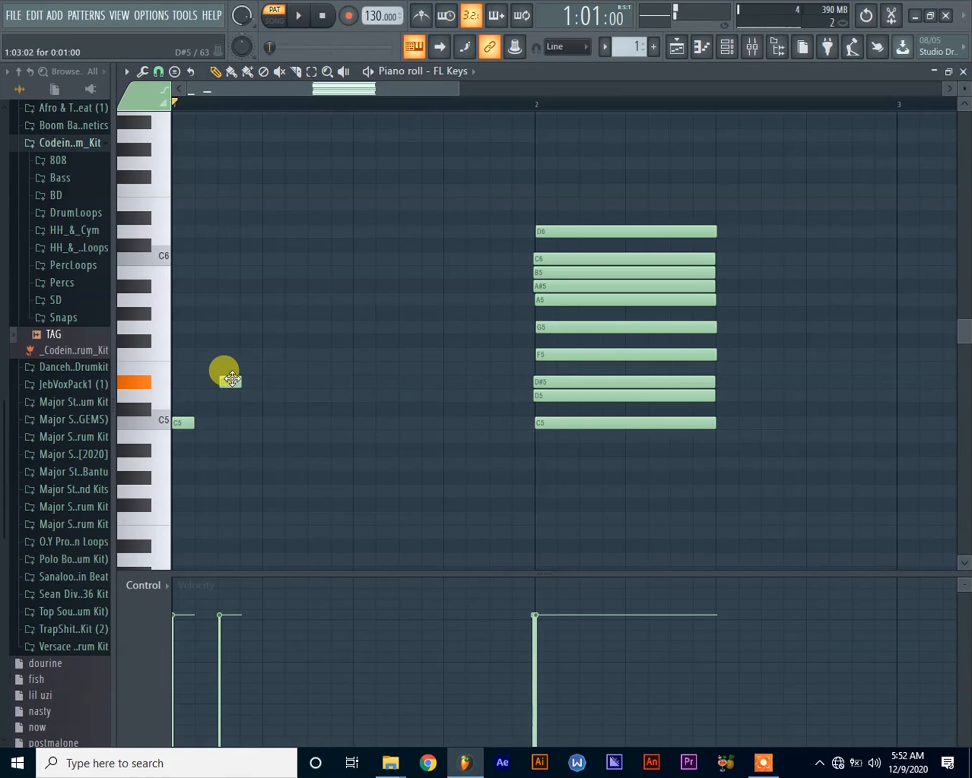
# Lengthen the C5 note in bar 1 to one beat and move the short D#5 note just past its end.
pyautogui.moveTo(193, 422); pyautogui.dragTo(252, 420)
pyautogui.click(226, 377)
pyautogui.moveTo(226, 377); pyautogui.dragTo(284, 377)
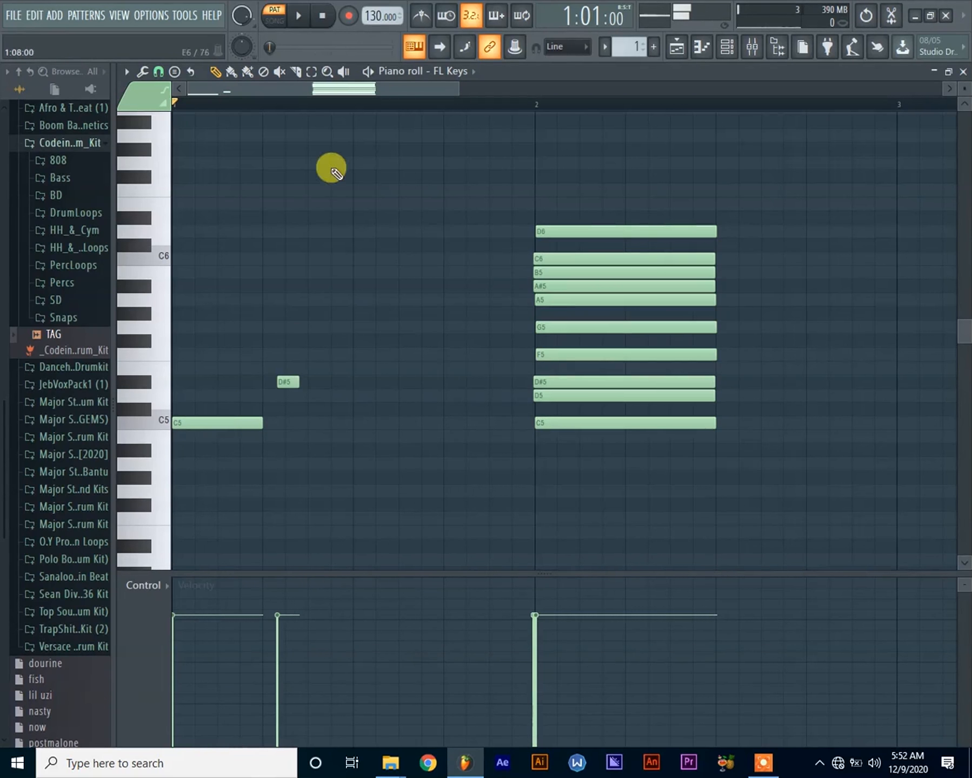
# Select all the stacked scale notes at bar 2 and move them to the start of bar 3.
pyautogui.click(312, 70)
pyautogui.moveTo(746, 440)
pyautogui.mouseDown()
pyautogui.moveTo(438, 114)
pyautogui.moveTo(488, 87)
pyautogui.moveTo(530, 90)
pyautogui.moveTo(351, 86)
pyautogui.mouseUp()
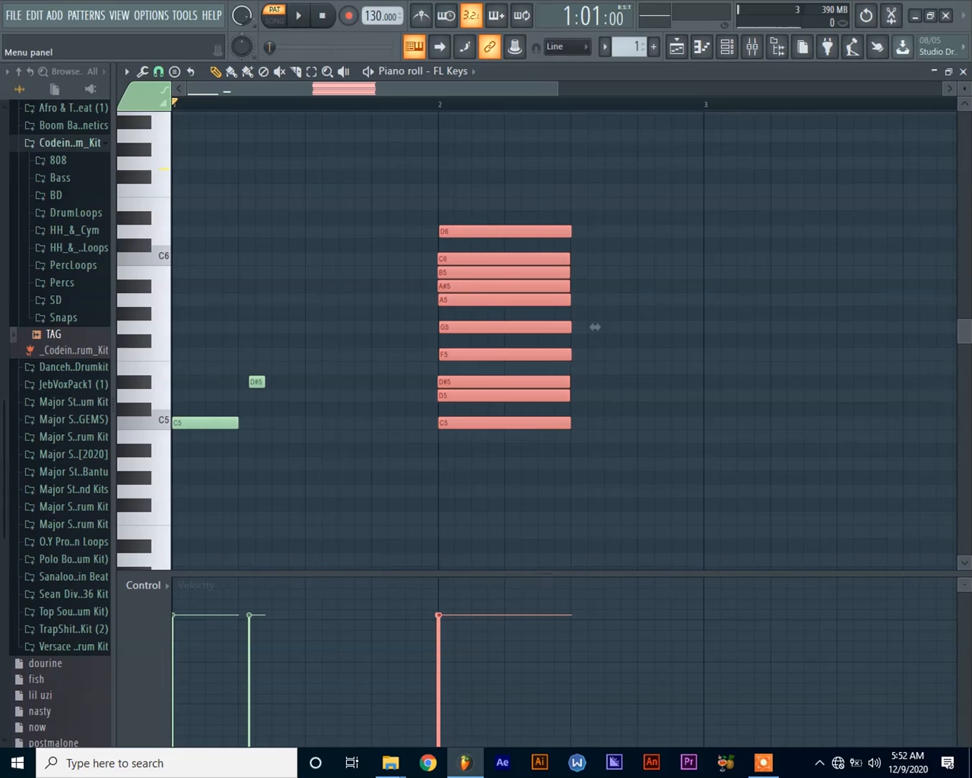
pyautogui.click(162, 76)
pyautogui.click(179, 113)
pyautogui.moveTo(471, 422); pyautogui.dragTo(733, 417)
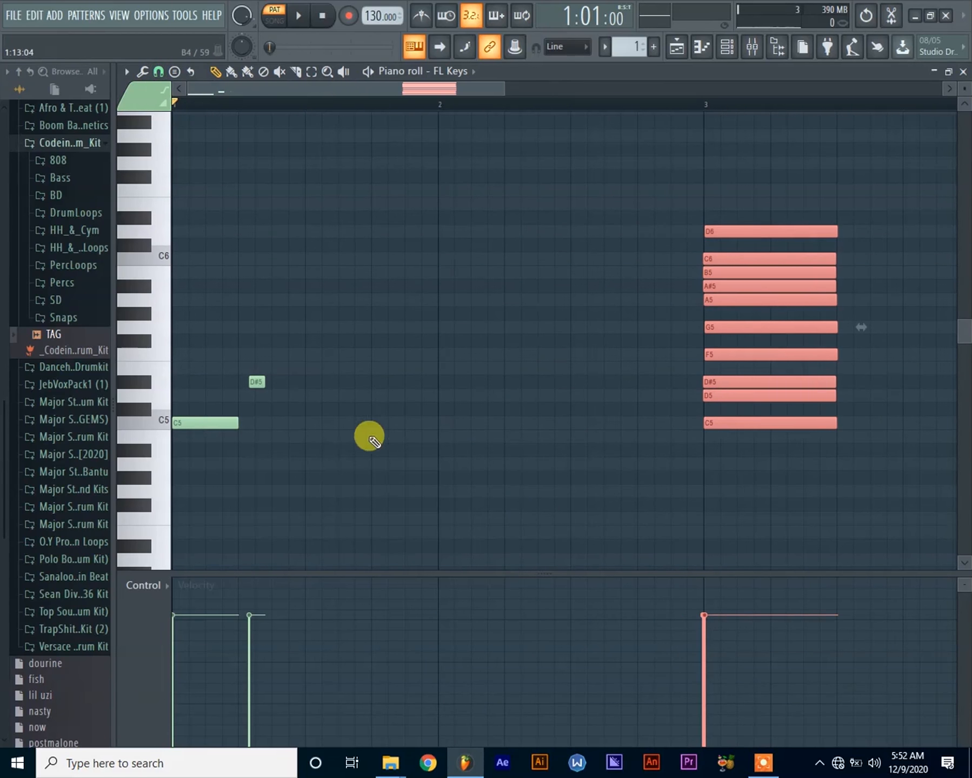
# Stack one-beat D#5 and F#5 notes on the C5 note at the start of bar 1 and audition the chord.
pyautogui.click(177, 395)
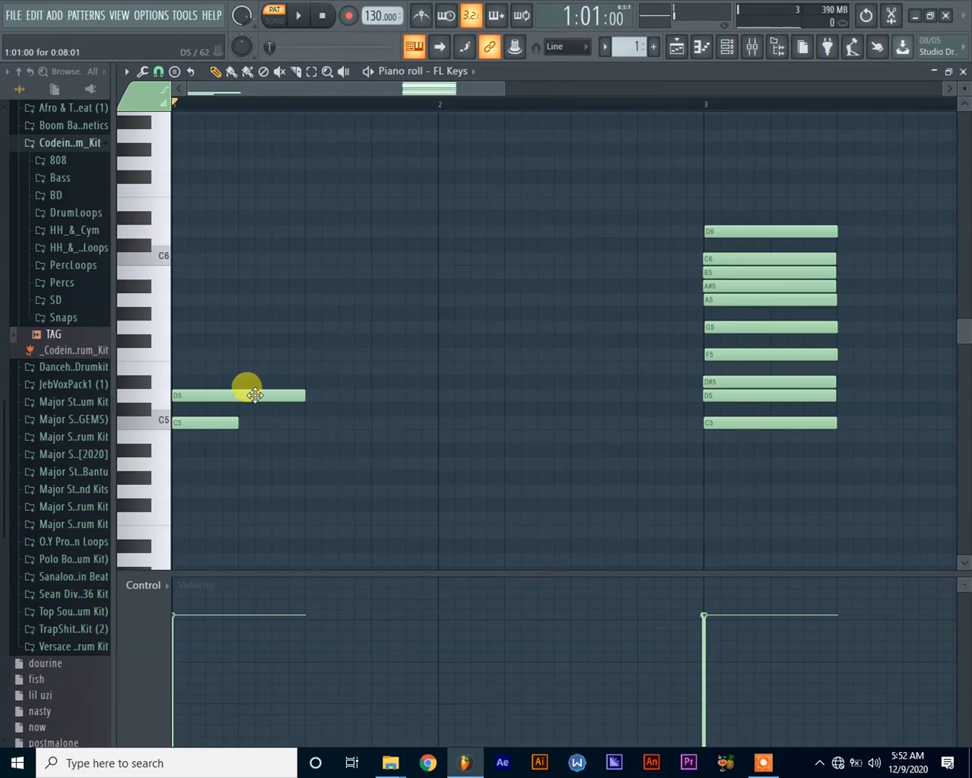
pyautogui.moveTo(302, 397); pyautogui.dragTo(208, 397)
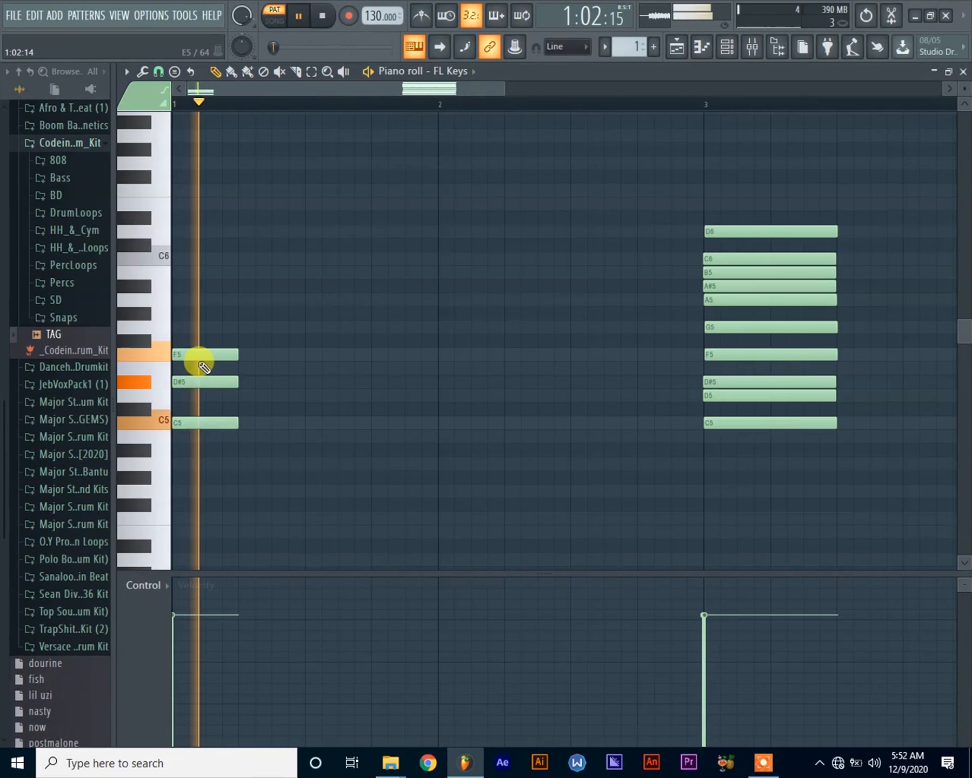
pyautogui.moveTo(193, 355); pyautogui.dragTo(195, 339)
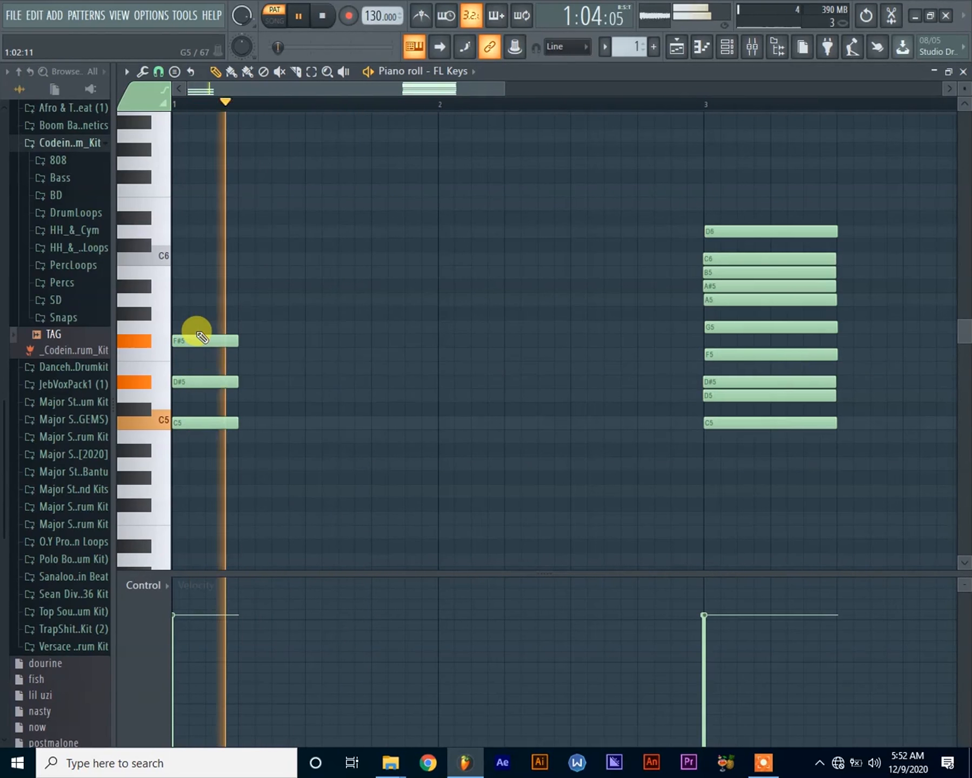
pyautogui.press('space')
pyautogui.press('space')
pyautogui.press('space')
# Lower the bar 1 chord's middle note to D5 and its top note to F5, auditioning the chord after each change.
pyautogui.moveTo(192, 392); pyautogui.dragTo(190, 405)
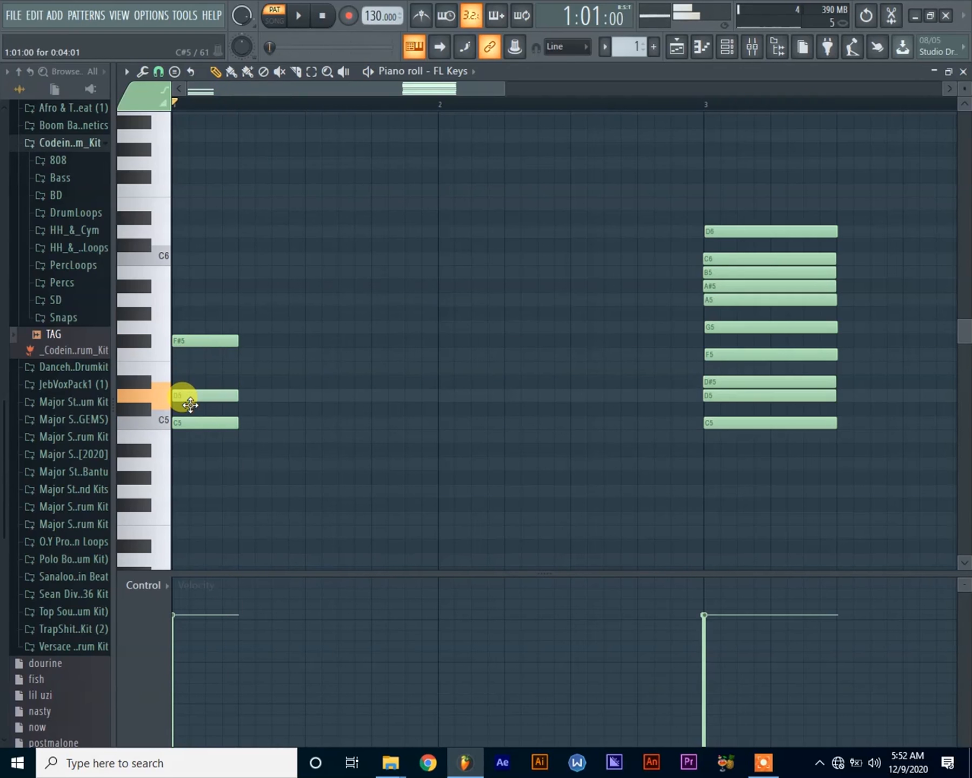
pyautogui.press('space')
pyautogui.press('space')
pyautogui.press('space')
pyautogui.click(188, 347)
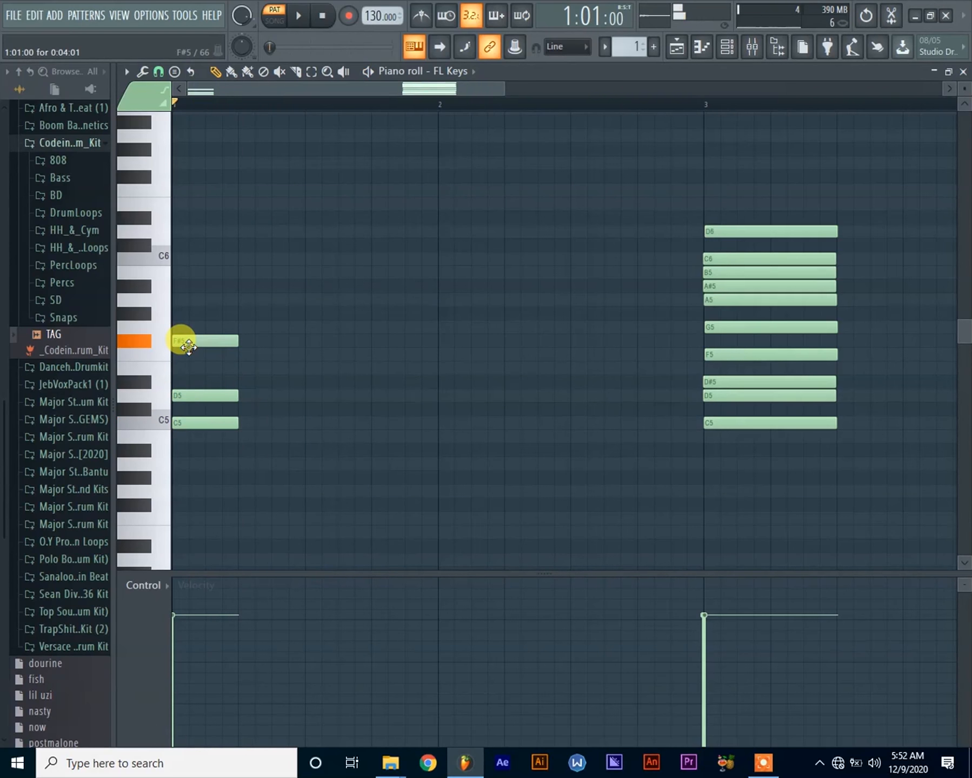
pyautogui.moveTo(188, 346); pyautogui.dragTo(182, 358)
pyautogui.press('space')
pyautogui.press('space')
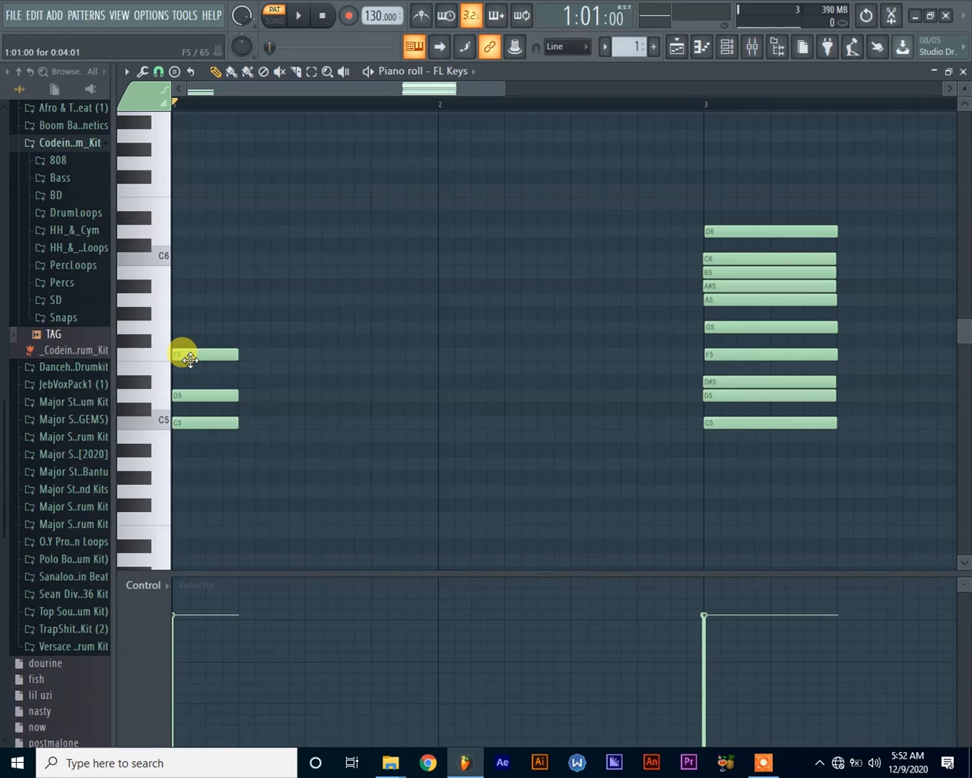
pyautogui.press('space')
pyautogui.press('space')
# Audition the C5, D5 and F5 chord at bar 1 and lengthen its three notes to two beats.
pyautogui.moveTo(194, 396)
pyautogui.mouseDown()
pyautogui.moveTo(194, 381)
pyautogui.moveTo(194, 394)
pyautogui.mouseUp()
pyautogui.press('space')
pyautogui.press('space')
pyautogui.press('space')
pyautogui.press('space')
pyautogui.moveTo(234, 395); pyautogui.dragTo(278, 395)
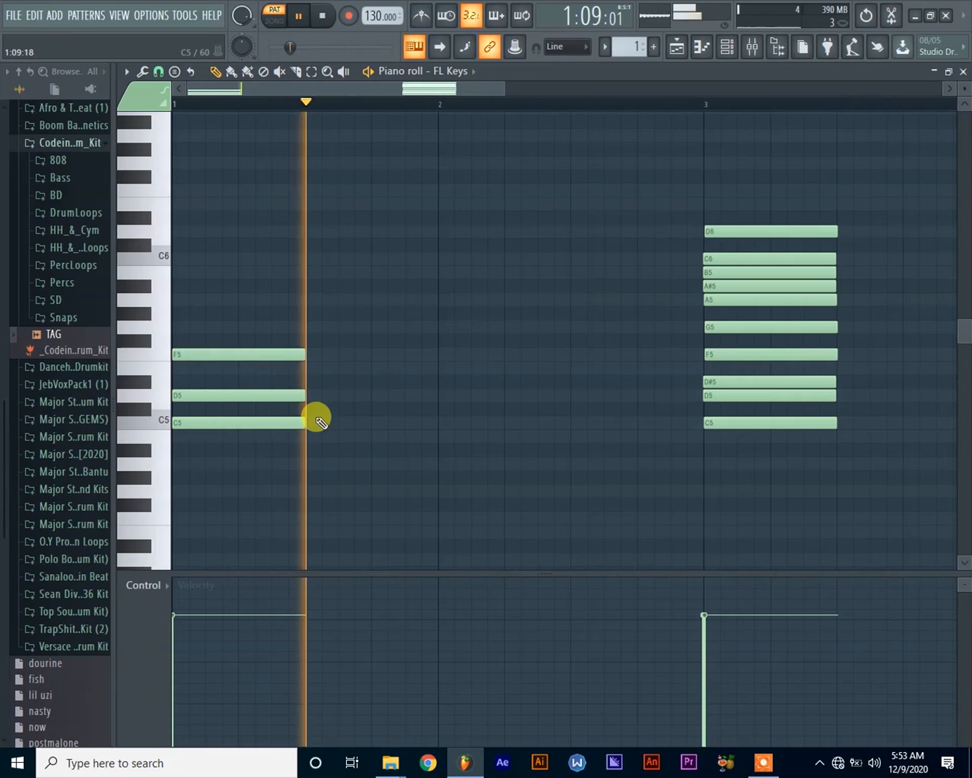
pyautogui.press('space')
# Add a two-beat G5, A5 and C6 chord right after the first chord in bar 1 and play the pattern.
pyautogui.click(306, 328)
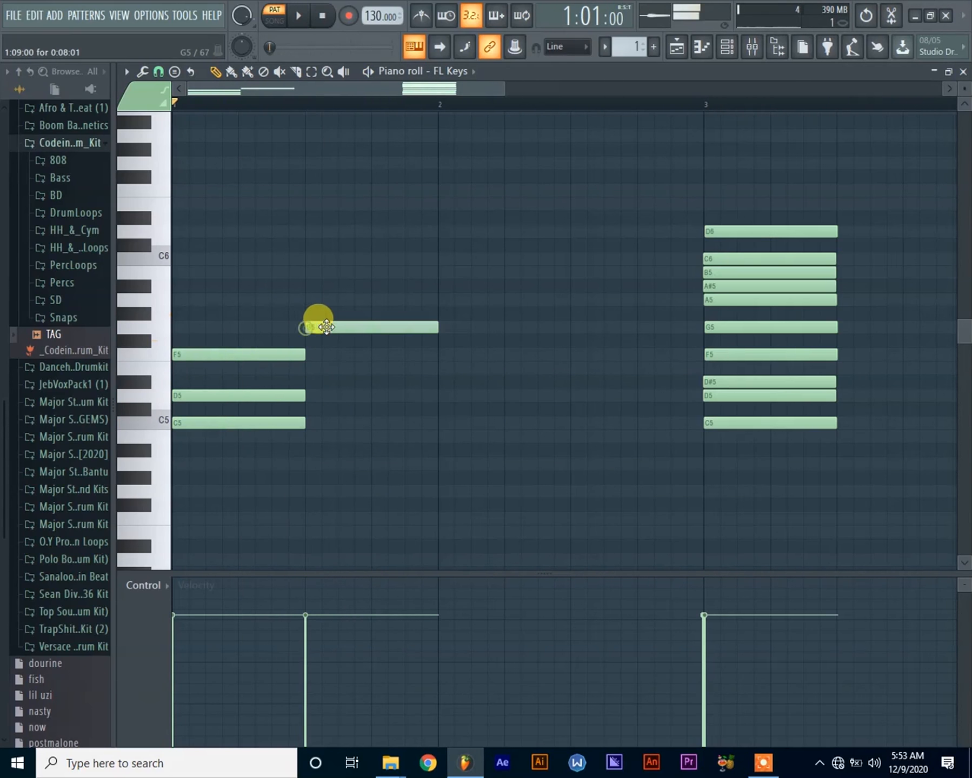
pyautogui.click(312, 299)
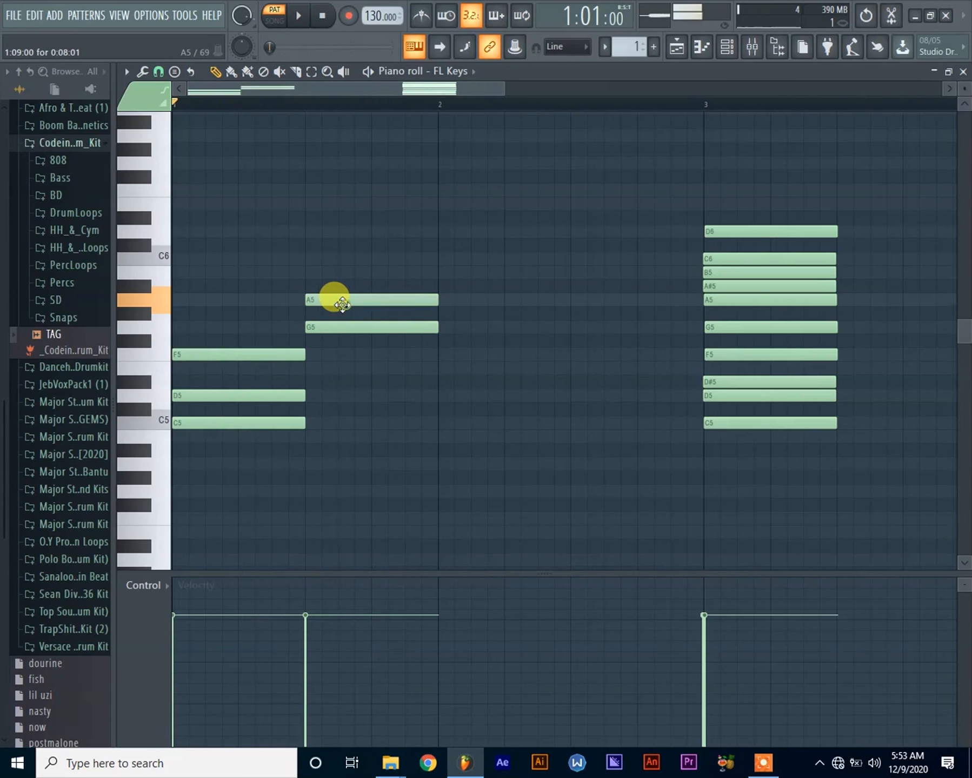
pyautogui.click(314, 246)
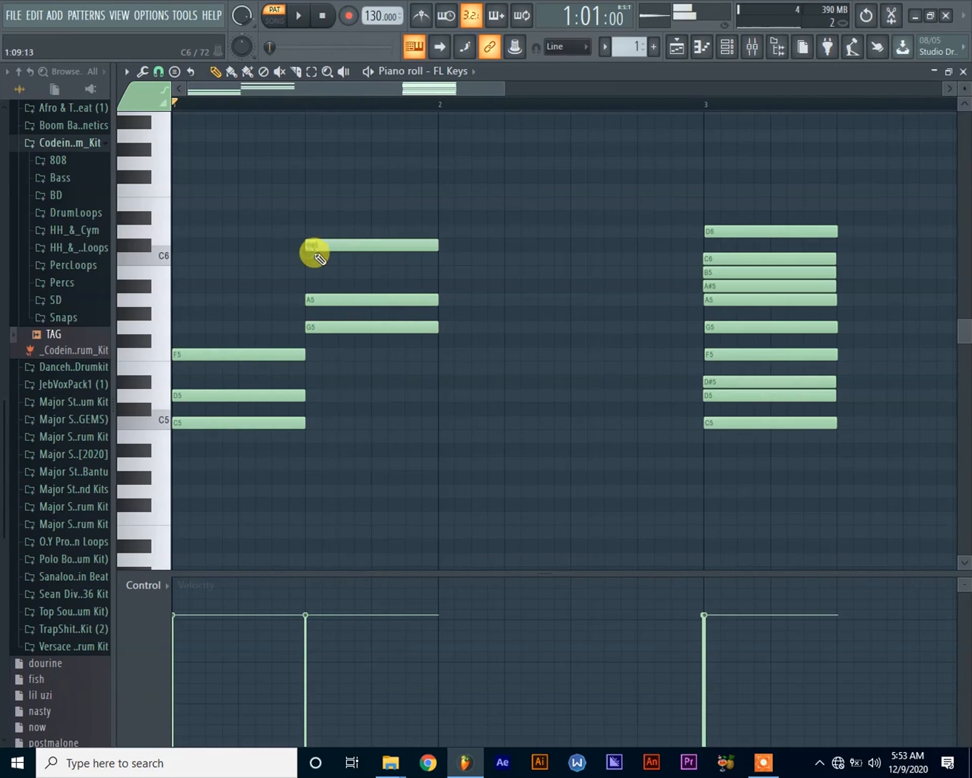
pyautogui.moveTo(351, 245); pyautogui.dragTo(350, 264)
pyautogui.press('space')
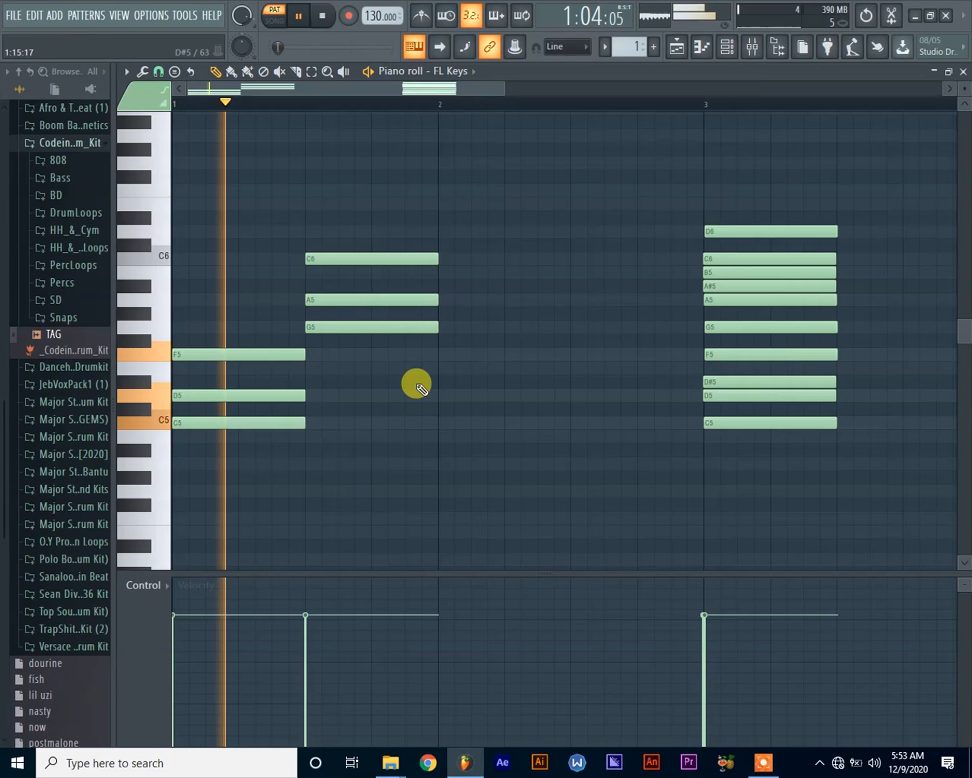
pyautogui.press('space')
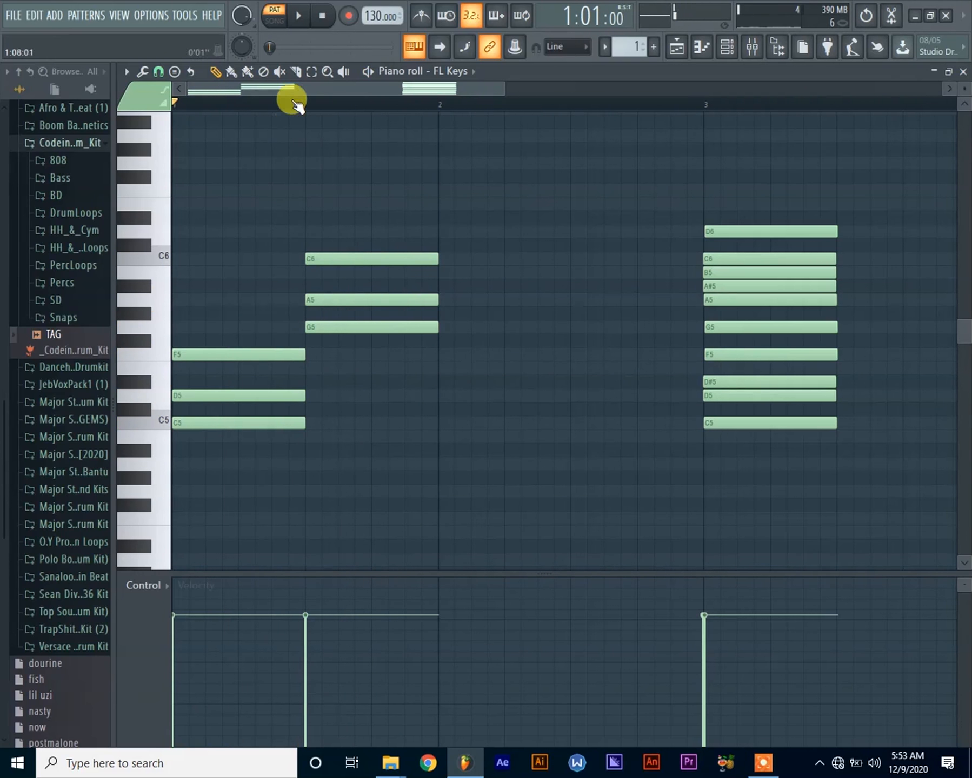
# Delete the G5, A5 and C6 chord from the second half of bar 1.
pyautogui.click(312, 72)
pyautogui.moveTo(476, 428); pyautogui.dragTo(279, 221)
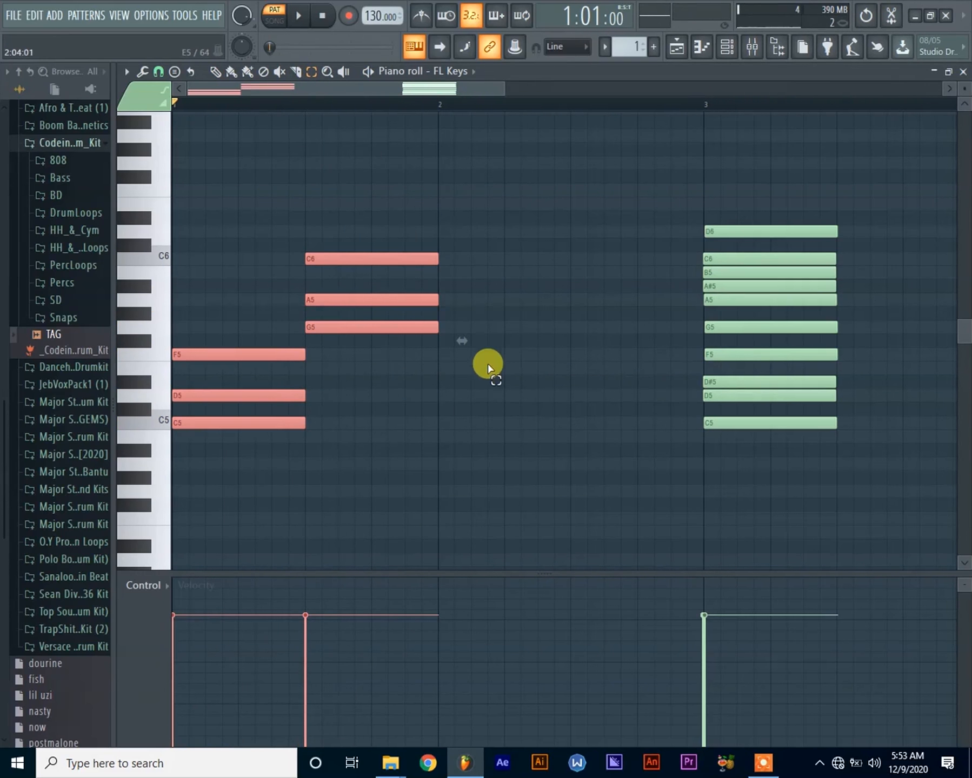
pyautogui.click(209, 119)
pyautogui.click(215, 72)
pyautogui.moveTo(370, 221); pyautogui.dragTo(387, 359)
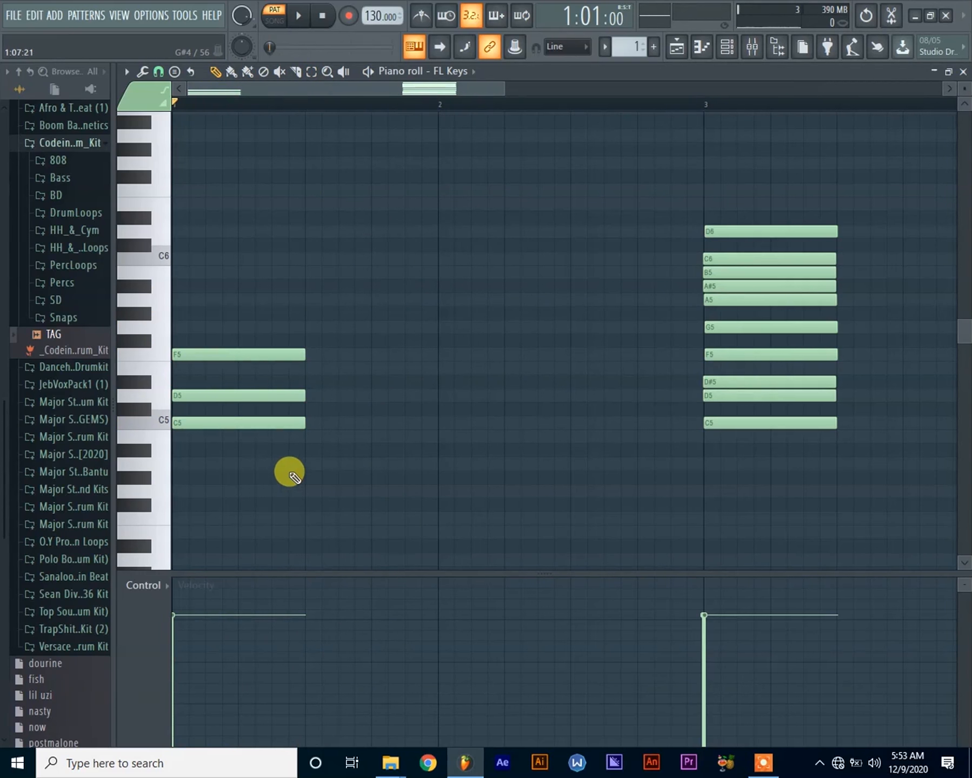
# Place a two-beat D5, F5 and G5 chord in the second half of bar 1 and audition both chords.
pyautogui.click(346, 396)
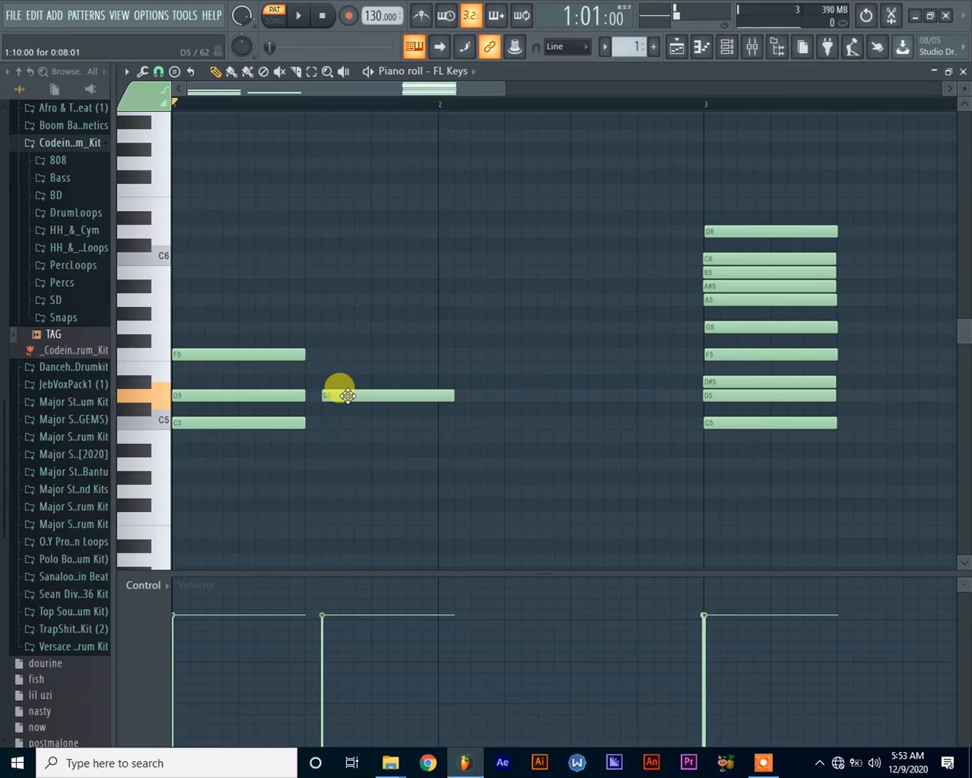
pyautogui.moveTo(322, 361)
pyautogui.mouseDown()
pyautogui.moveTo(346, 354)
pyautogui.moveTo(333, 325)
pyautogui.mouseUp()
pyautogui.click(341, 327)
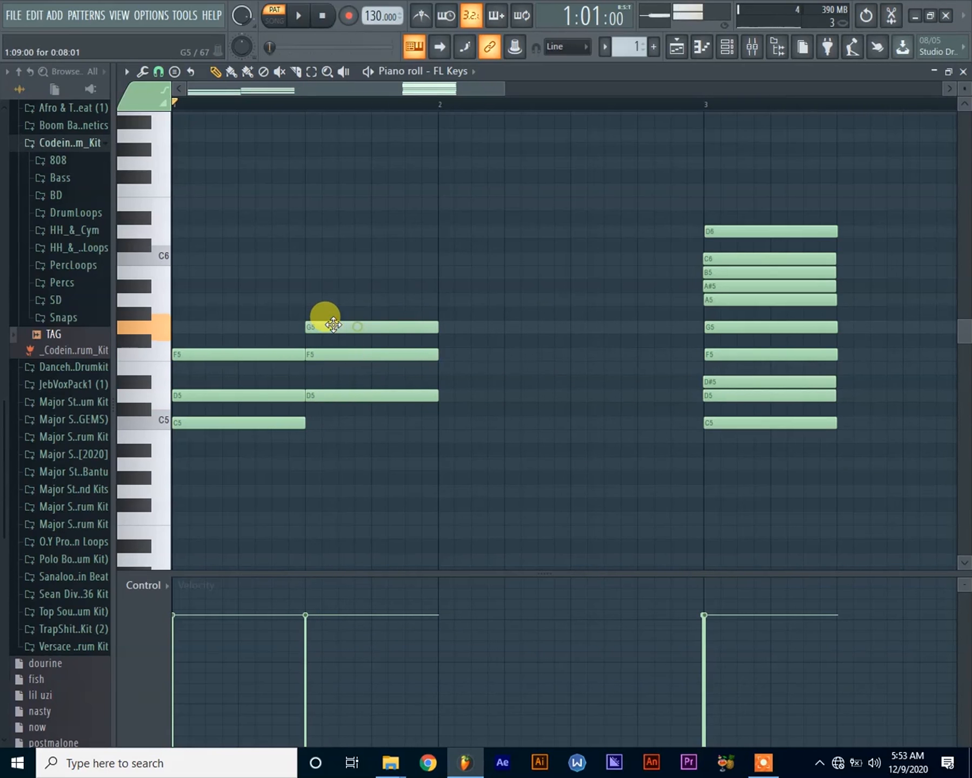
pyautogui.press('space')
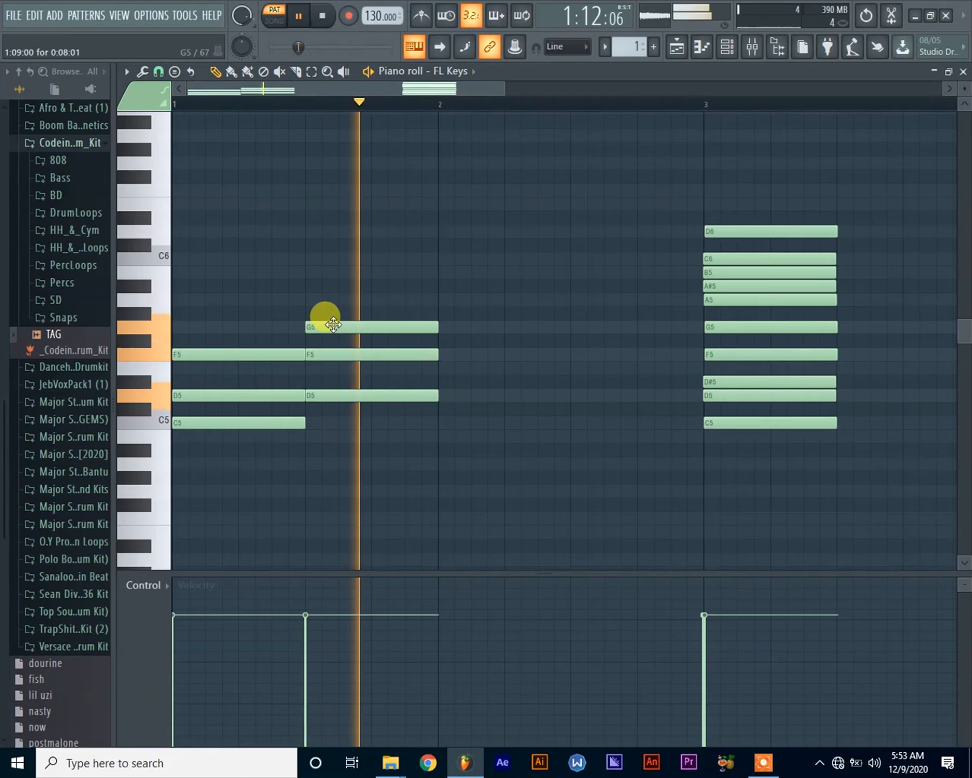
pyautogui.press('space')
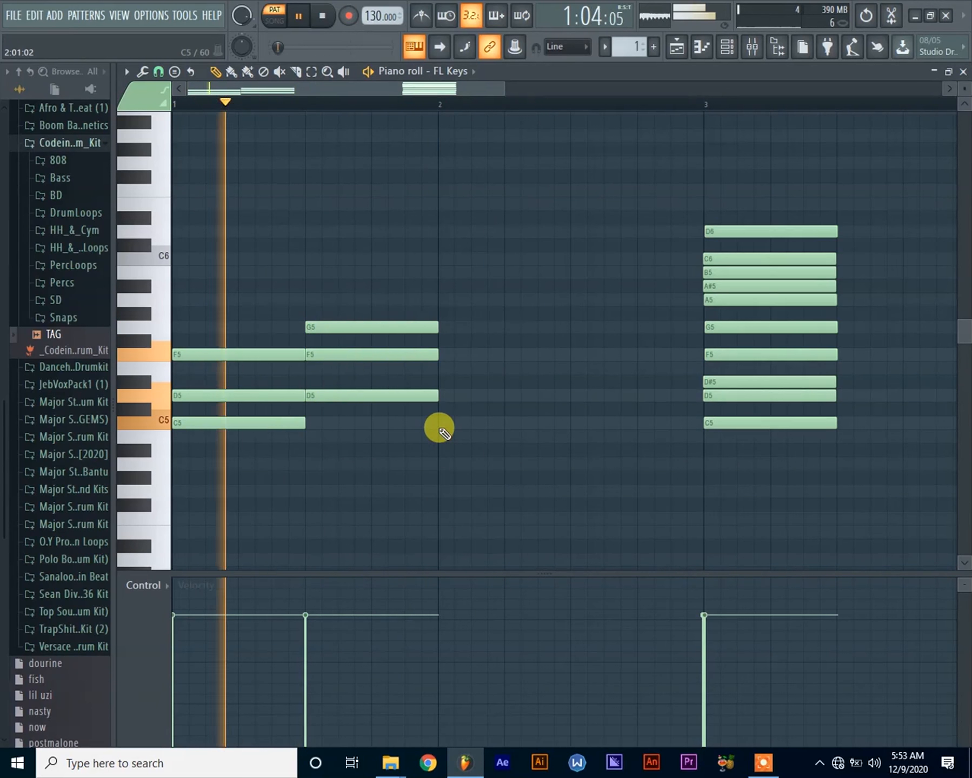
pyautogui.press('space')
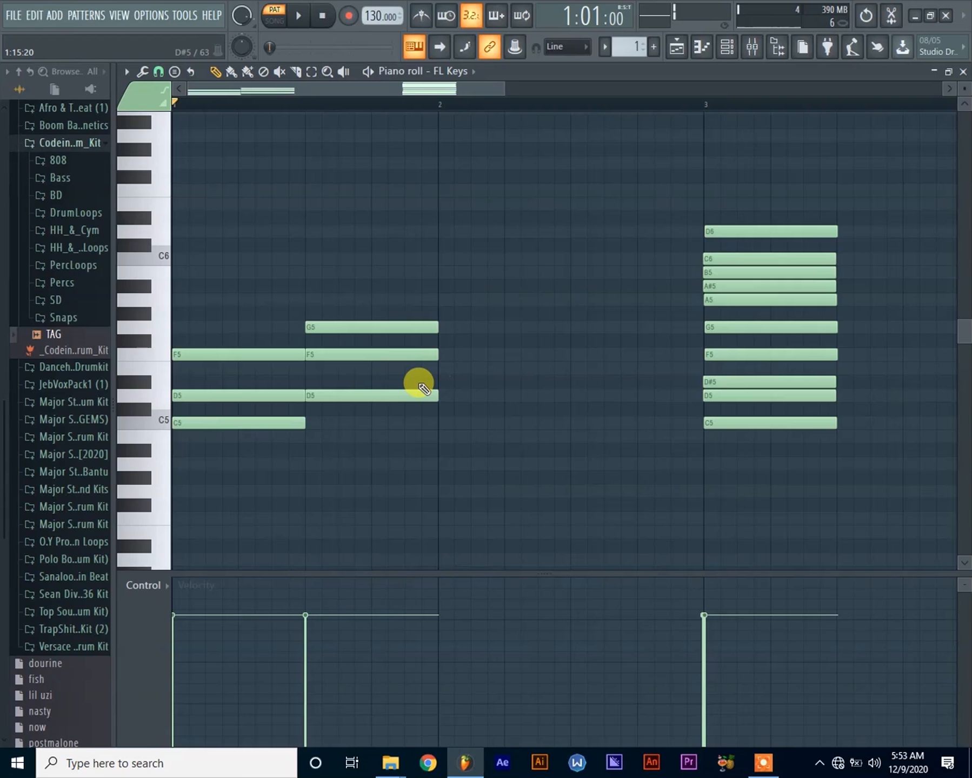
pyautogui.press('space')
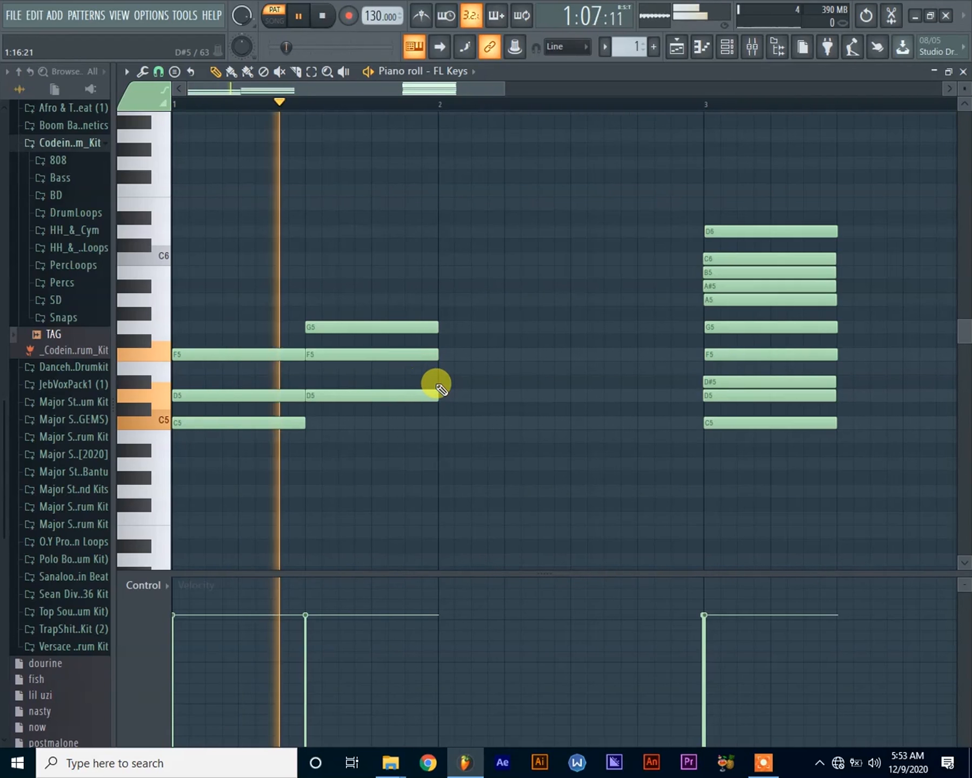
pyautogui.press('space')
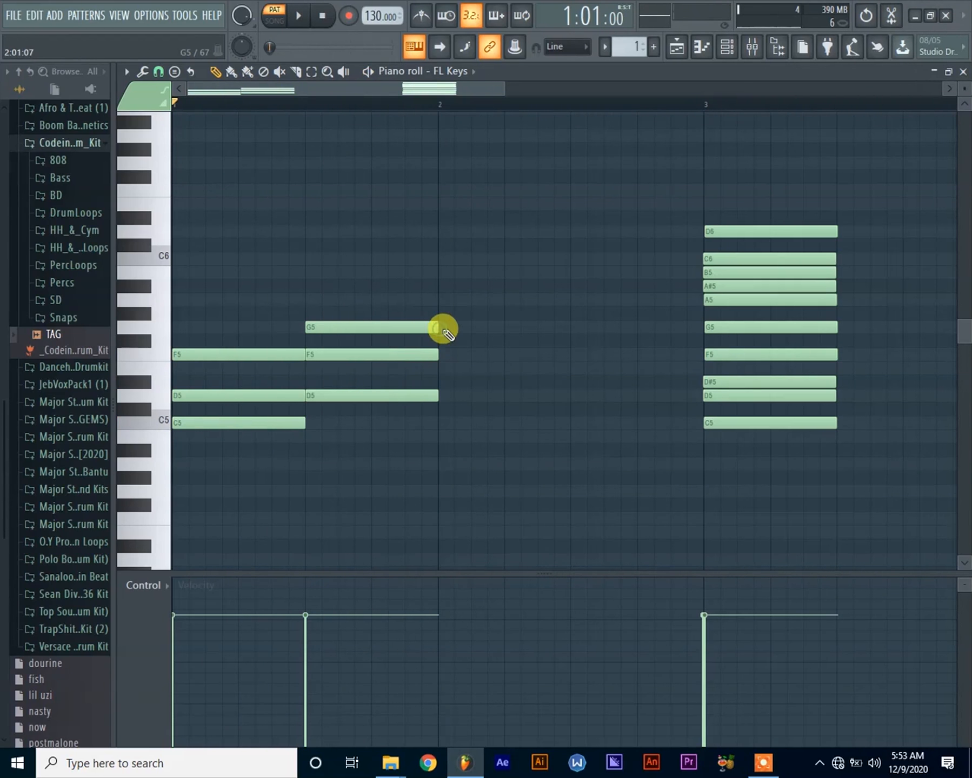
# Add a two-beat D#5, F5 and A5 chord at the start of bar 2 and play the pattern.
pyautogui.click(443, 328)
pyautogui.press('space')
pyautogui.moveTo(471, 328); pyautogui.dragTo(462, 300)
pyautogui.press('space')
pyautogui.click(444, 339)
pyautogui.click(449, 327)
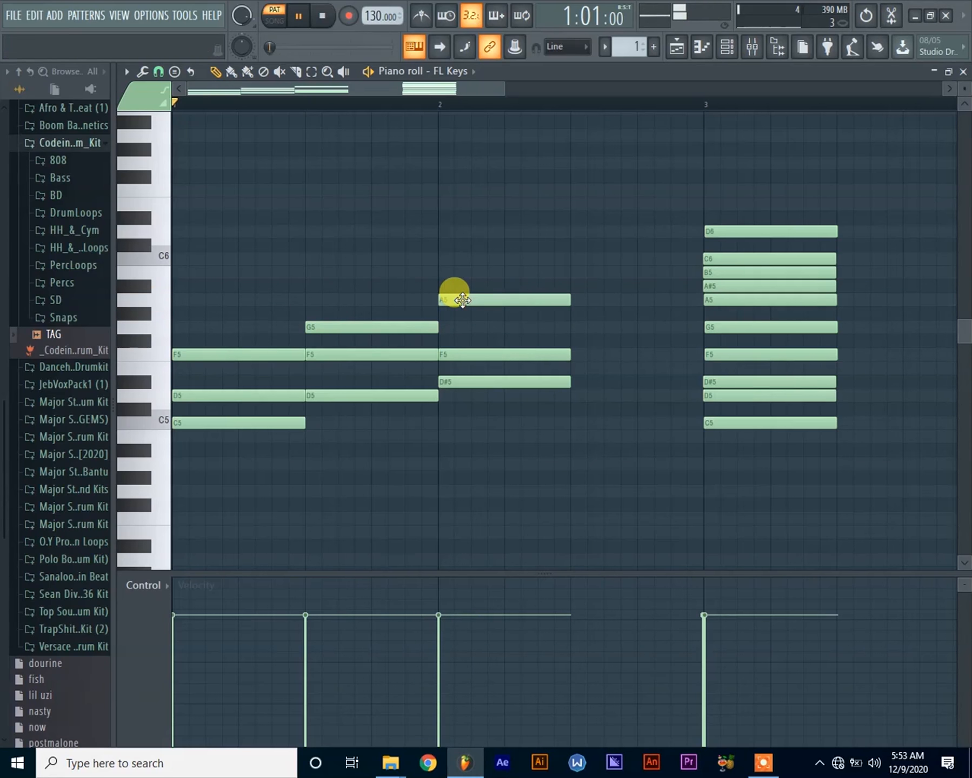
pyautogui.press('space')
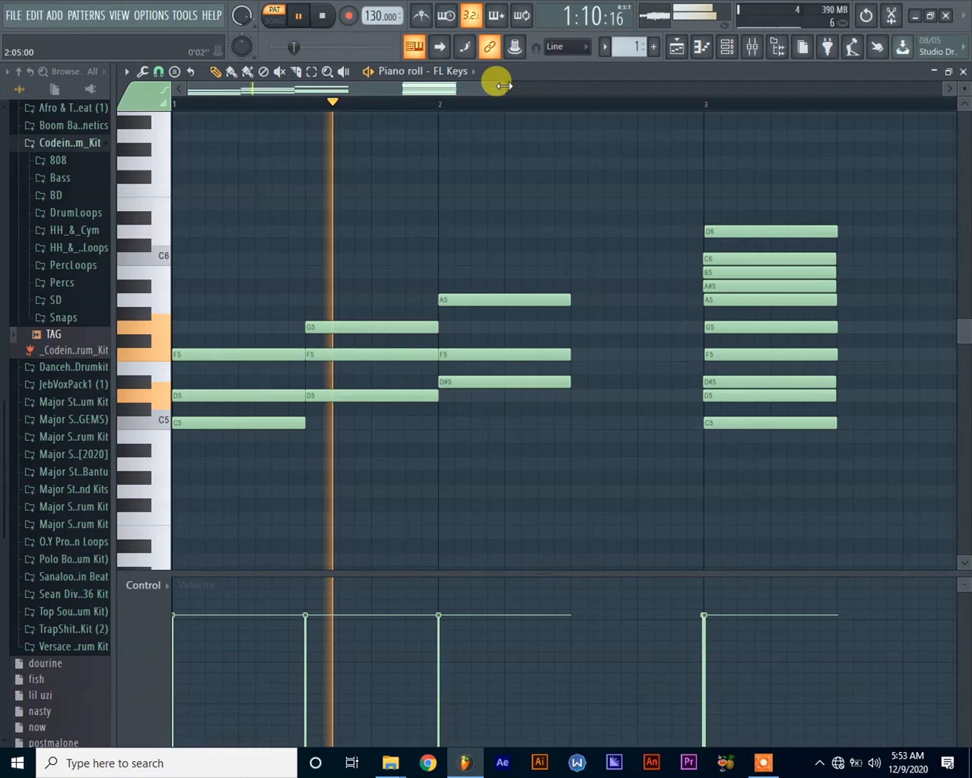
# Listen to the three-chord progression in bars 1 and 2 from the beginning.
pyautogui.press('space')
pyautogui.moveTo(503, 86); pyautogui.dragTo(695, 87)
pyautogui.press('space')
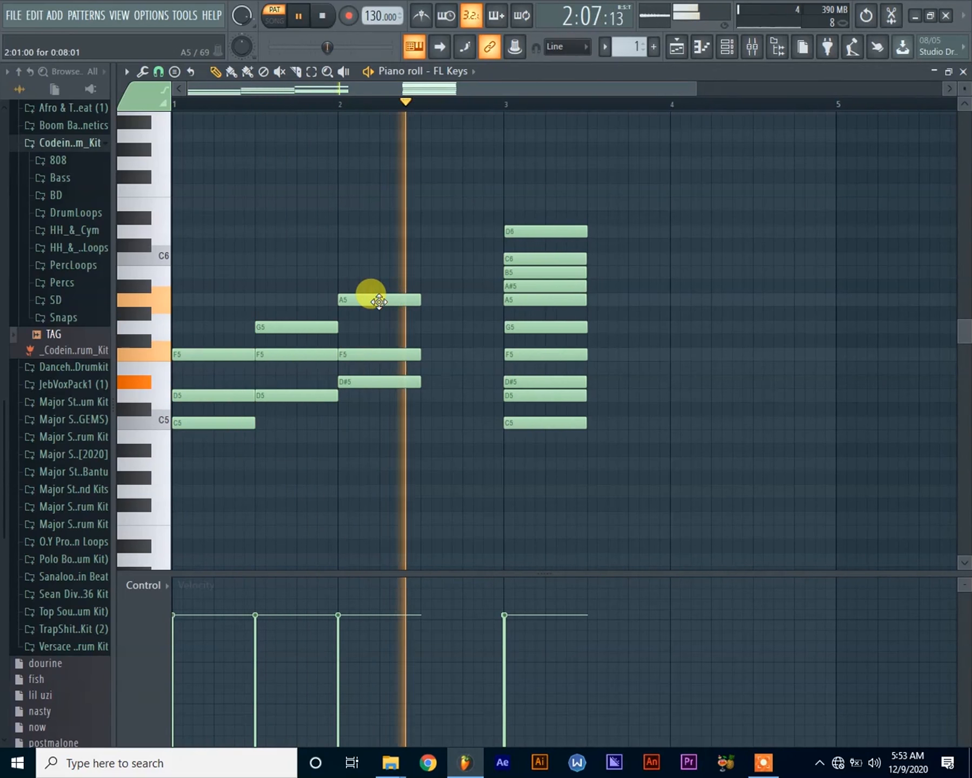
pyautogui.press('space')
pyautogui.press('space')
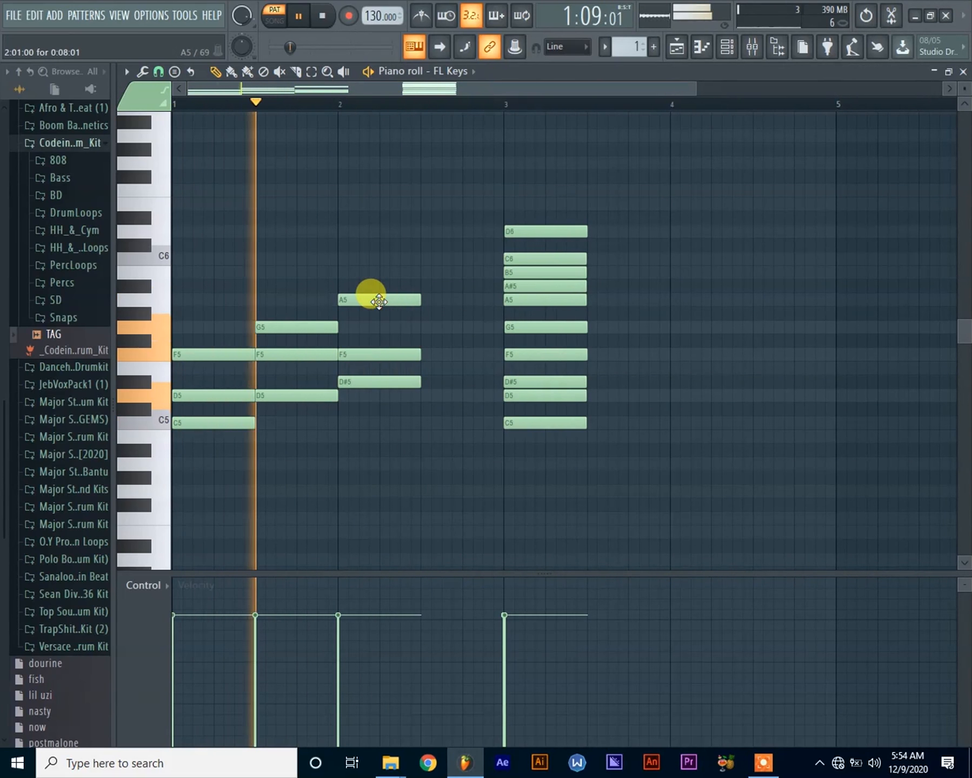
pyautogui.press('space')
# Erase all chord notes in bars 1 and 2 and transpose the stacked scale notes at bar 3 down one octave.
pyautogui.moveTo(374, 351)
pyautogui.mouseDown()
pyautogui.moveTo(289, 304)
pyautogui.moveTo(227, 358)
pyautogui.moveTo(226, 450)
pyautogui.mouseUp()
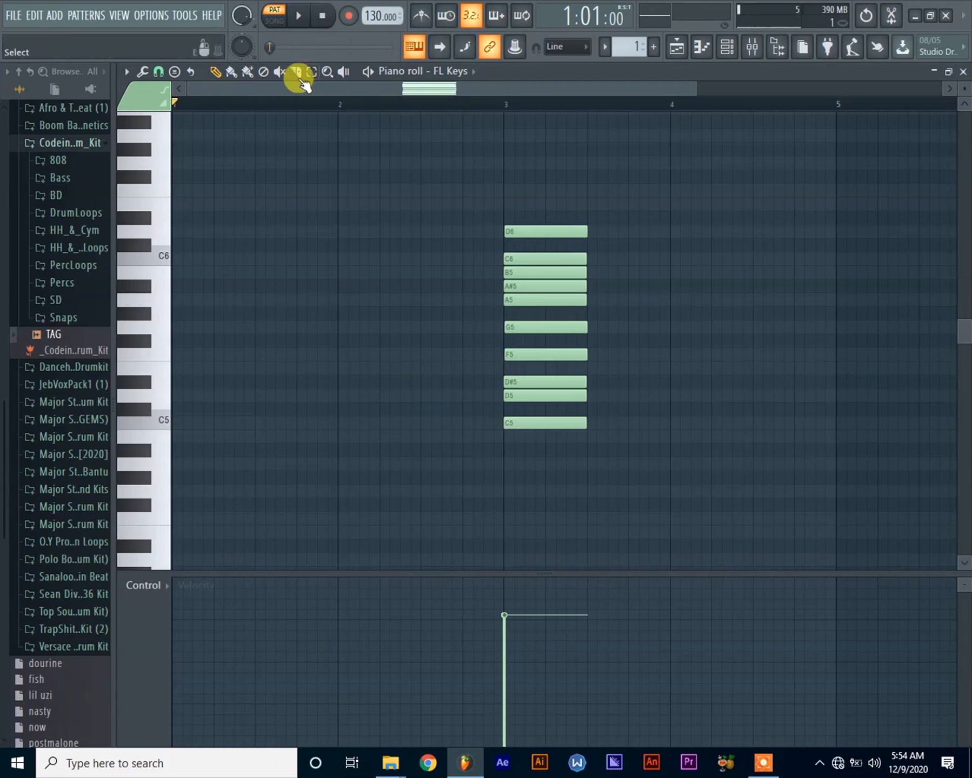
pyautogui.moveTo(626, 485); pyautogui.dragTo(503, 169)
pyautogui.hotkey('ctrl', 'Down')
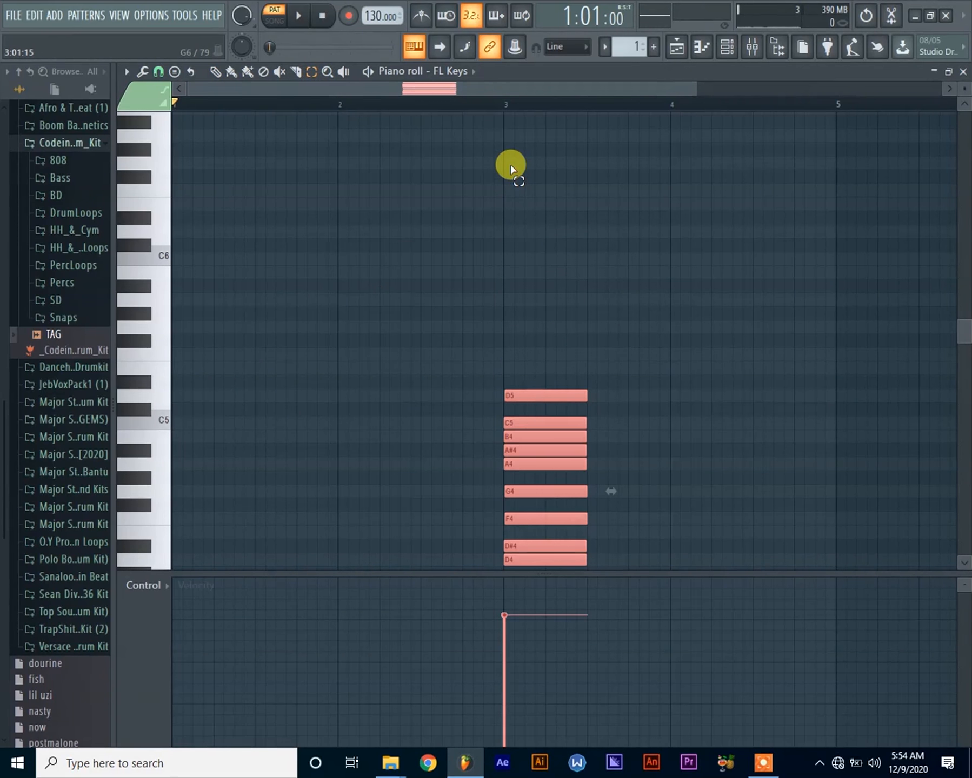
pyautogui.scroll(-5, 510, 170)
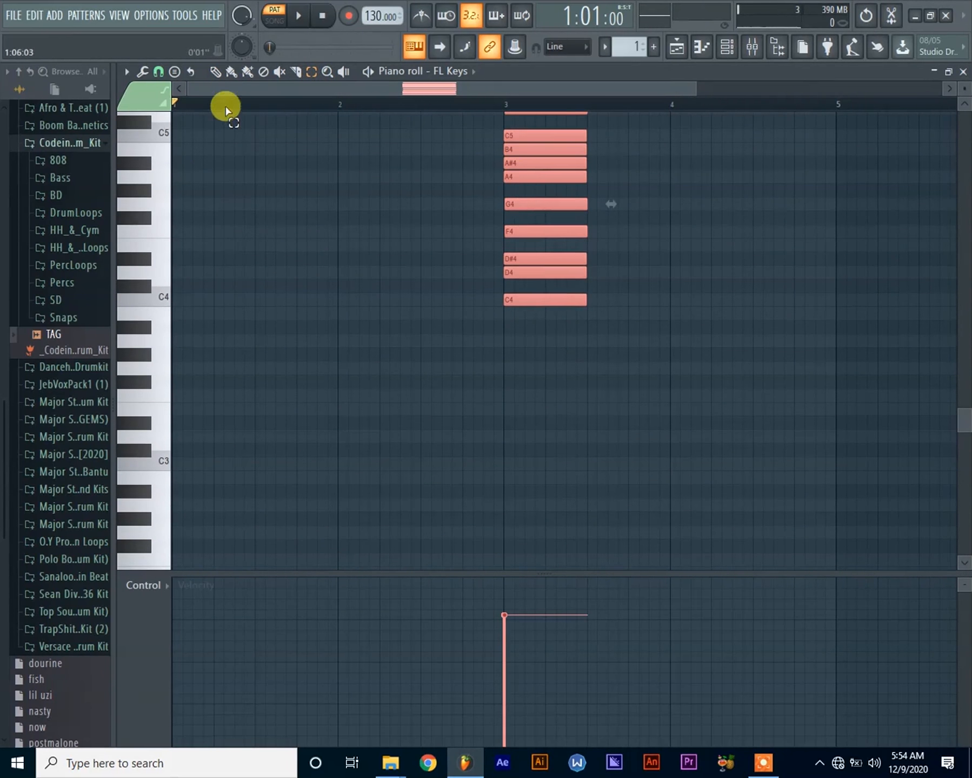
# Build a two-beat C4, D#4 and F4 chord at the start of bar 1 and audition it.
pyautogui.click(291, 297)
pyautogui.click(198, 300)
pyautogui.moveTo(219, 297); pyautogui.dragTo(191, 228)
pyautogui.click(204, 274)
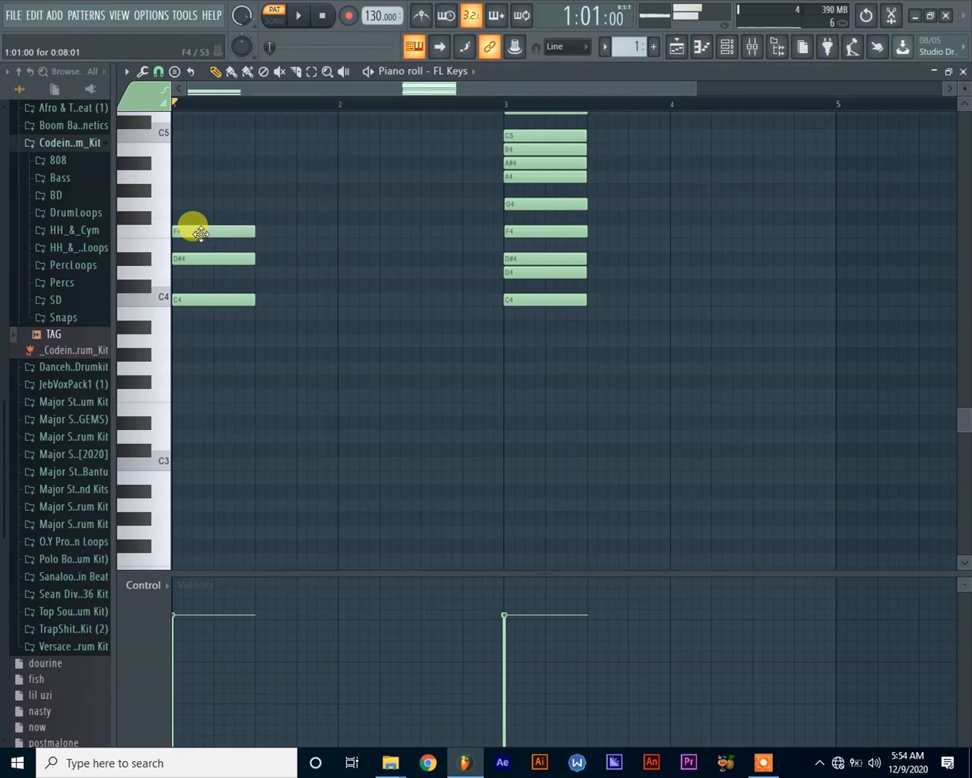
pyautogui.press('space')
pyautogui.press('space')
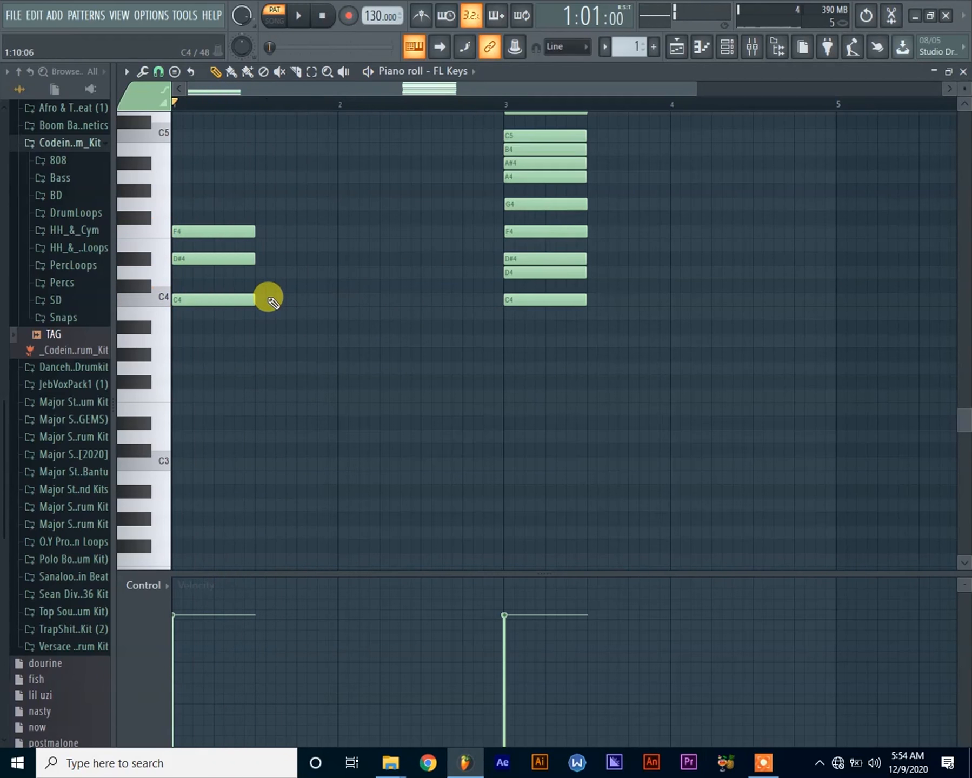
pyautogui.press('space')
pyautogui.press('space')
# Add a two-beat D4, F4 and G4 chord in the second half of bar 1 and audition both chords.
pyautogui.click(258, 273)
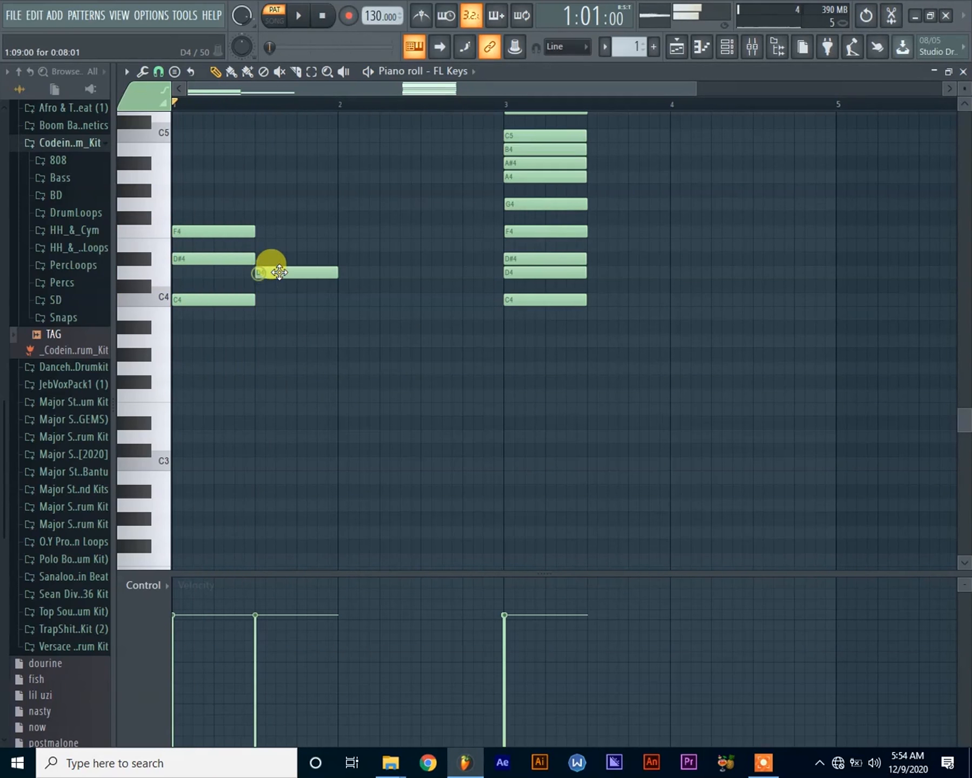
pyautogui.click(263, 246)
pyautogui.moveTo(297, 244); pyautogui.dragTo(285, 229)
pyautogui.click(267, 207)
pyautogui.click(298, 215)
pyautogui.rightClick(313, 221)
pyautogui.moveTo(297, 203); pyautogui.dragTo(288, 202)
pyautogui.press('space')
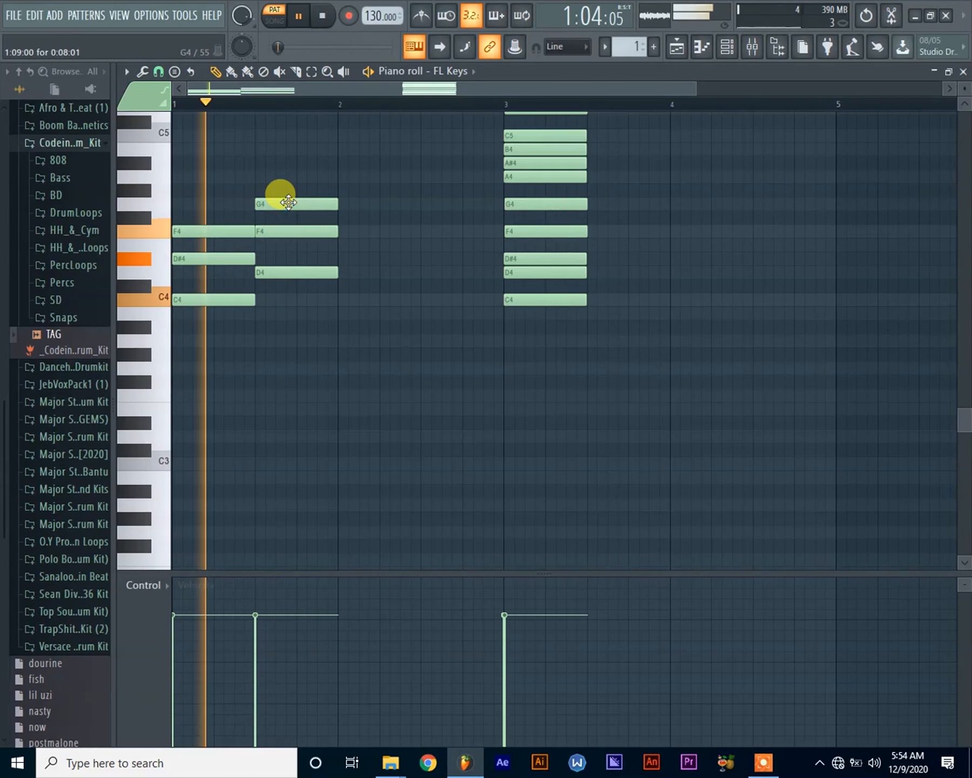
pyautogui.press('space')
pyautogui.press('space')
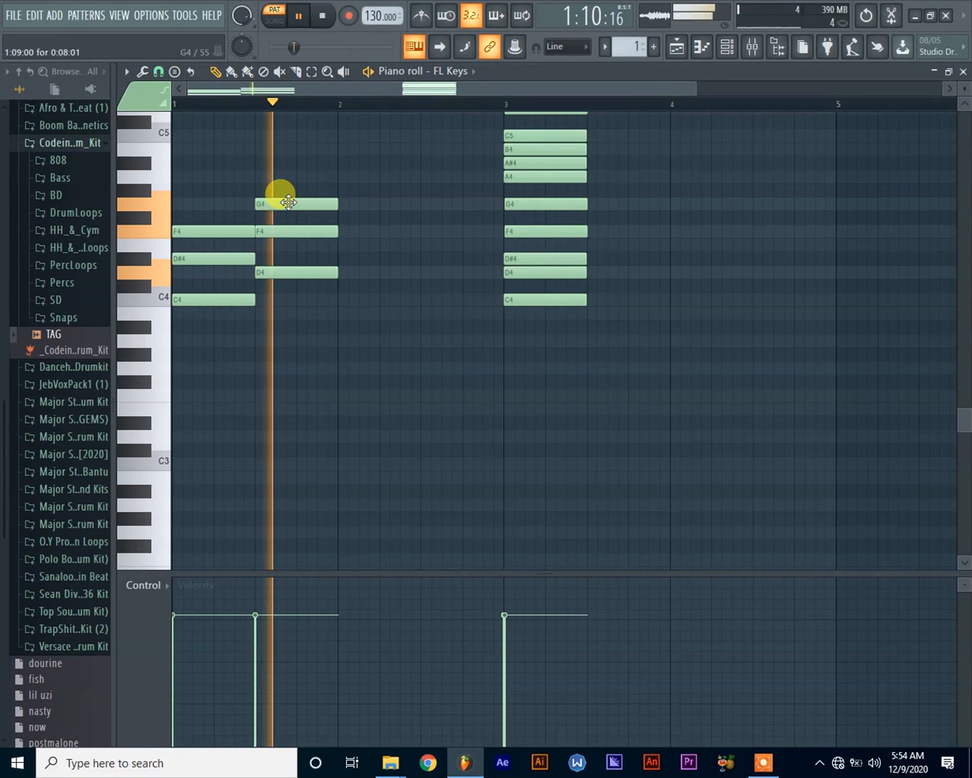
pyautogui.press('space')
pyautogui.press('space')
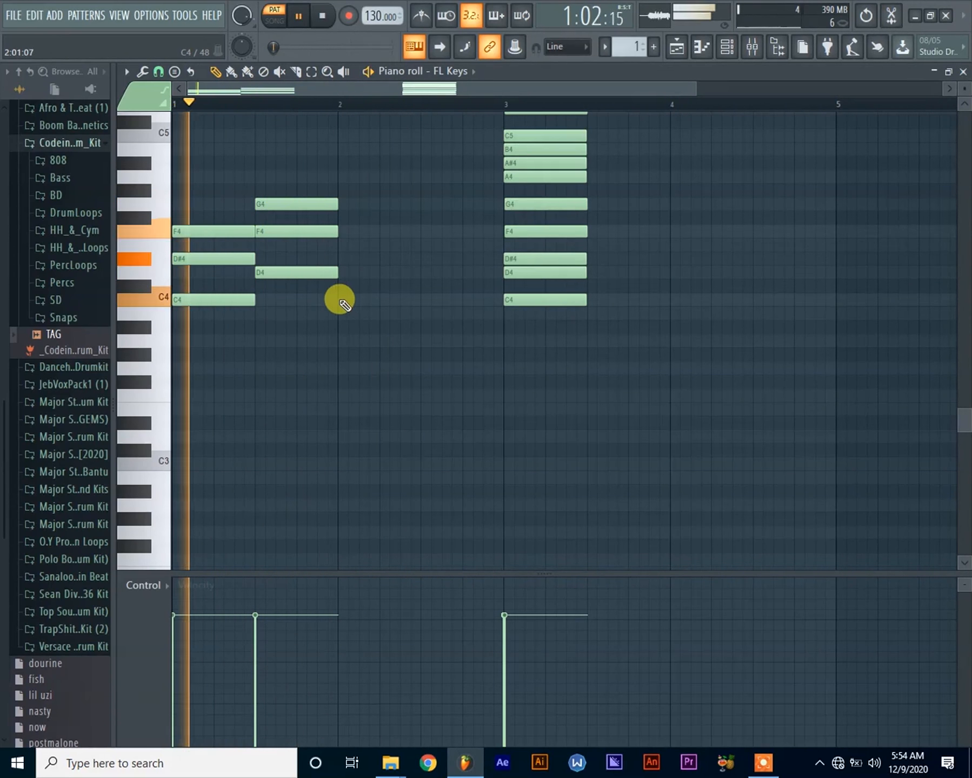
# Add a two-beat C4, D4 and F4 chord at the start of bar 2 and audition the progression.
pyautogui.click(340, 299)
pyautogui.click(342, 273)
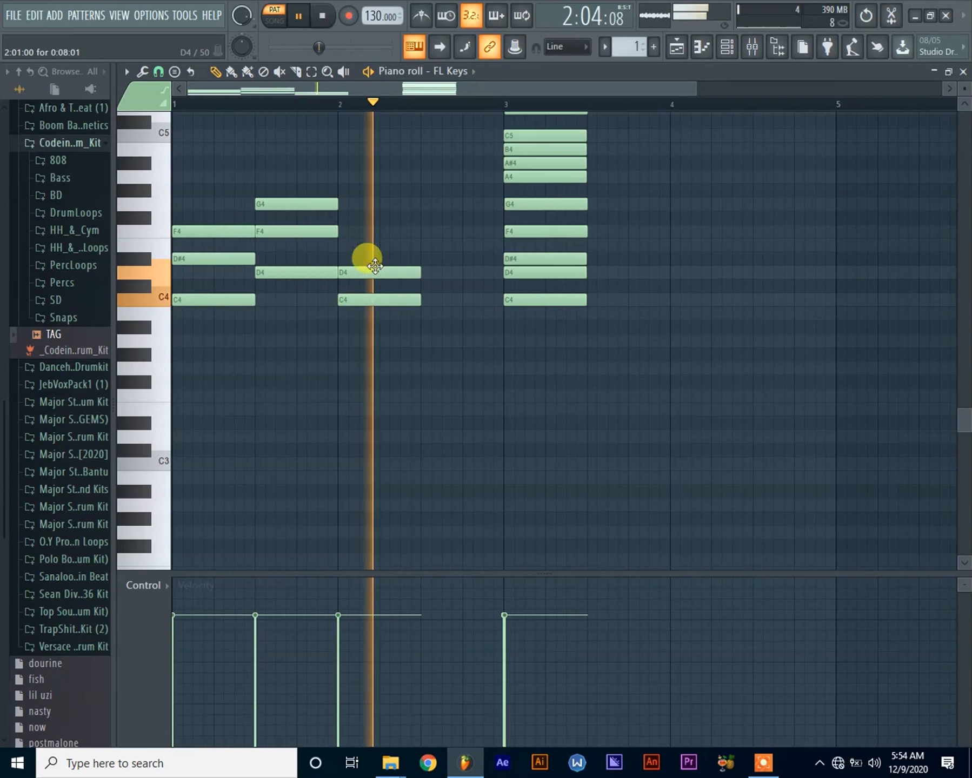
pyautogui.press('space')
pyautogui.press('space')
pyautogui.click(340, 231)
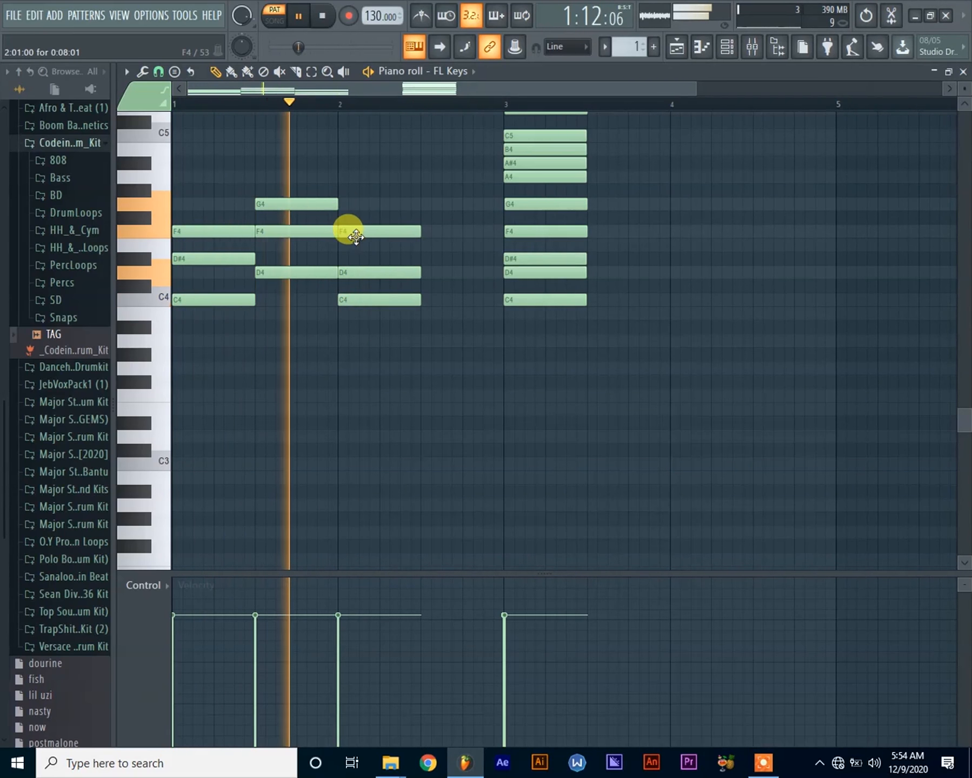
pyautogui.press('space')
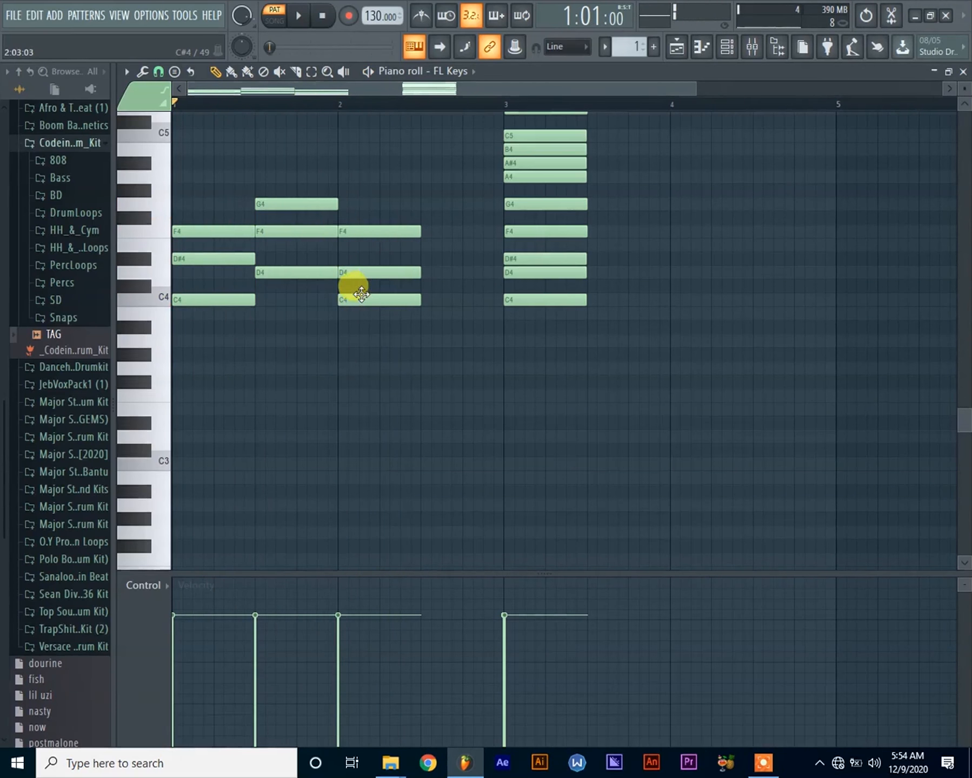
# Raise the C4 of the bar 2 chord to G4 and audition the progression.
pyautogui.moveTo(362, 304); pyautogui.dragTo(358, 205)
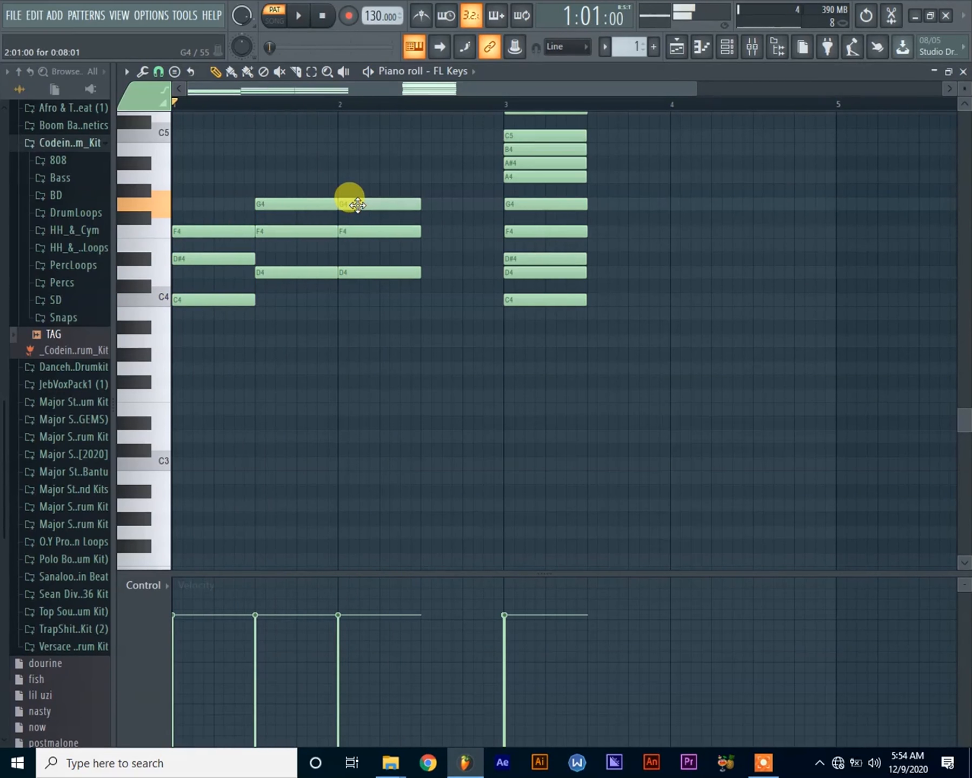
pyautogui.press('space')
pyautogui.press('space')
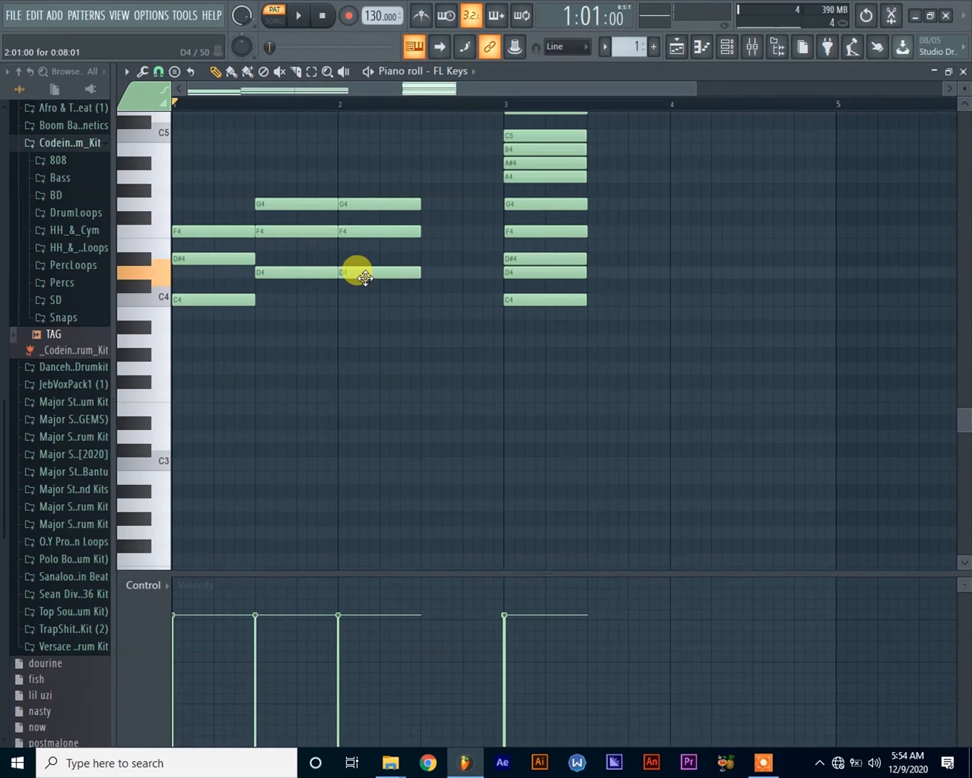
# Revoice the bar 2 chord to D#4, F4 and A4 and play the three-chord progression.
pyautogui.moveTo(365, 277); pyautogui.dragTo(364, 260)
pyautogui.moveTo(360, 205); pyautogui.dragTo(357, 173)
pyautogui.press('space')
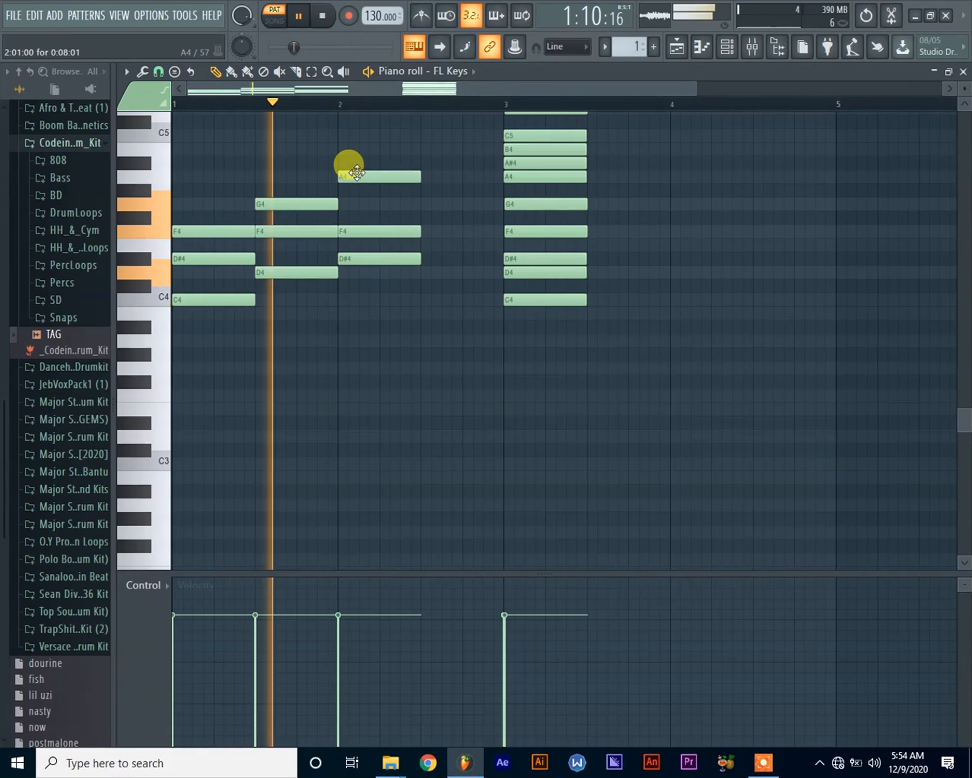
pyautogui.press('space')
pyautogui.press('space')
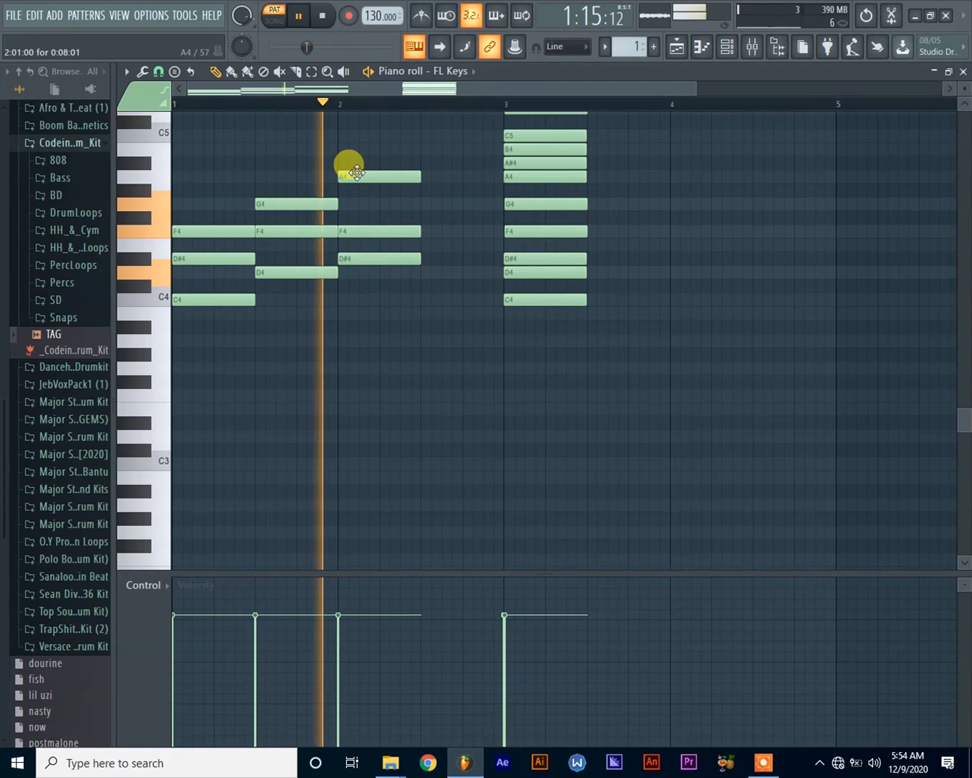
pyautogui.press('space')
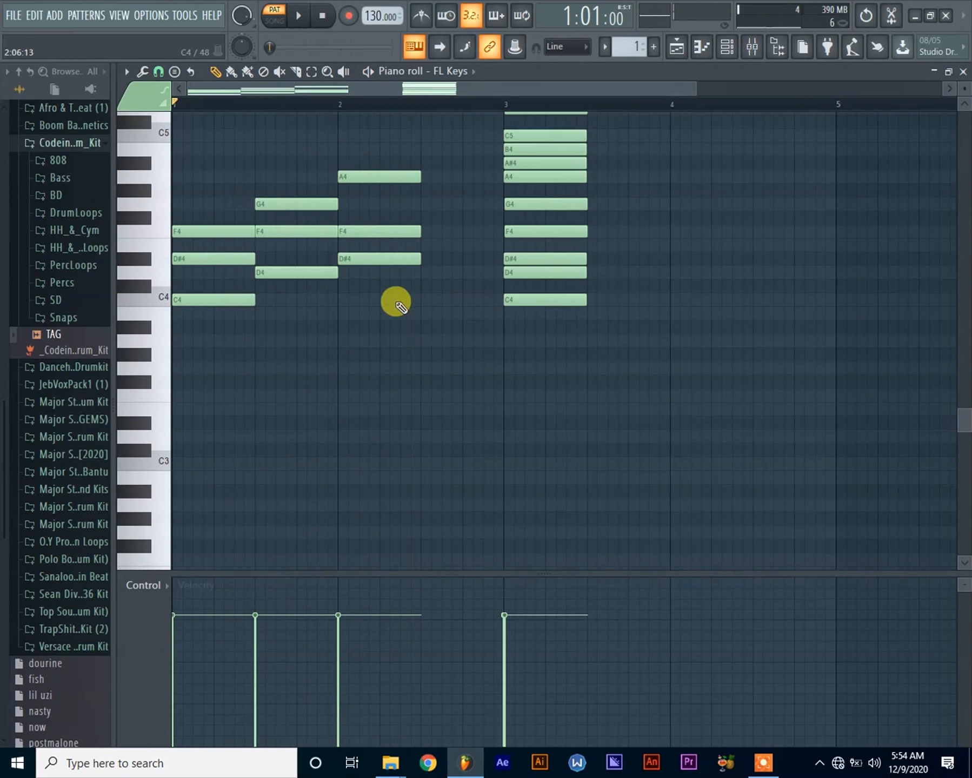
# Erase all chord notes in bars 1 and 2 and shift the stacked scale notes from bar 3 to the start of bar 4.
pyautogui.scroll(3, 781, 123)
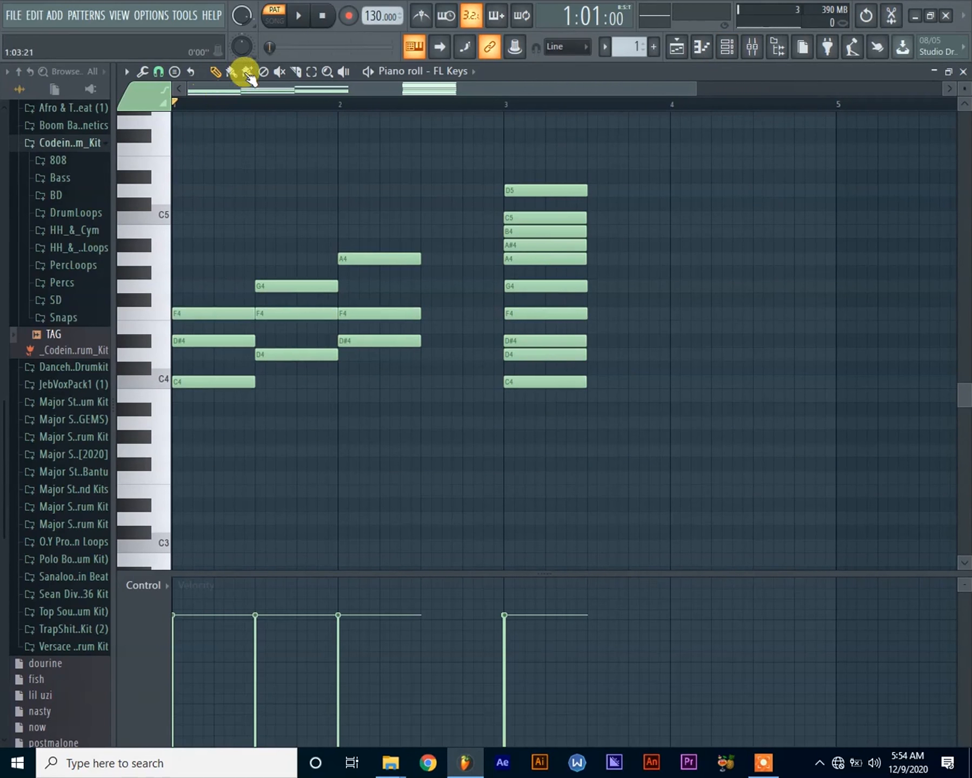
pyautogui.moveTo(433, 430); pyautogui.dragTo(184, 176)
pyautogui.press('Delete')
pyautogui.moveTo(651, 458); pyautogui.dragTo(513, 145)
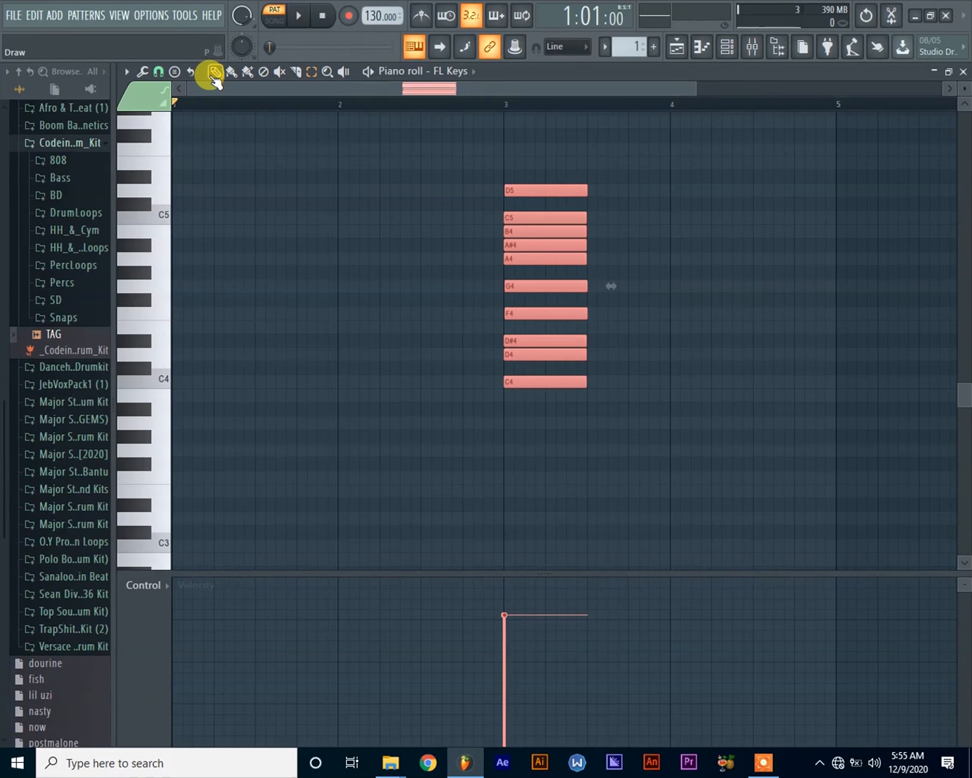
pyautogui.moveTo(519, 379); pyautogui.dragTo(688, 376)
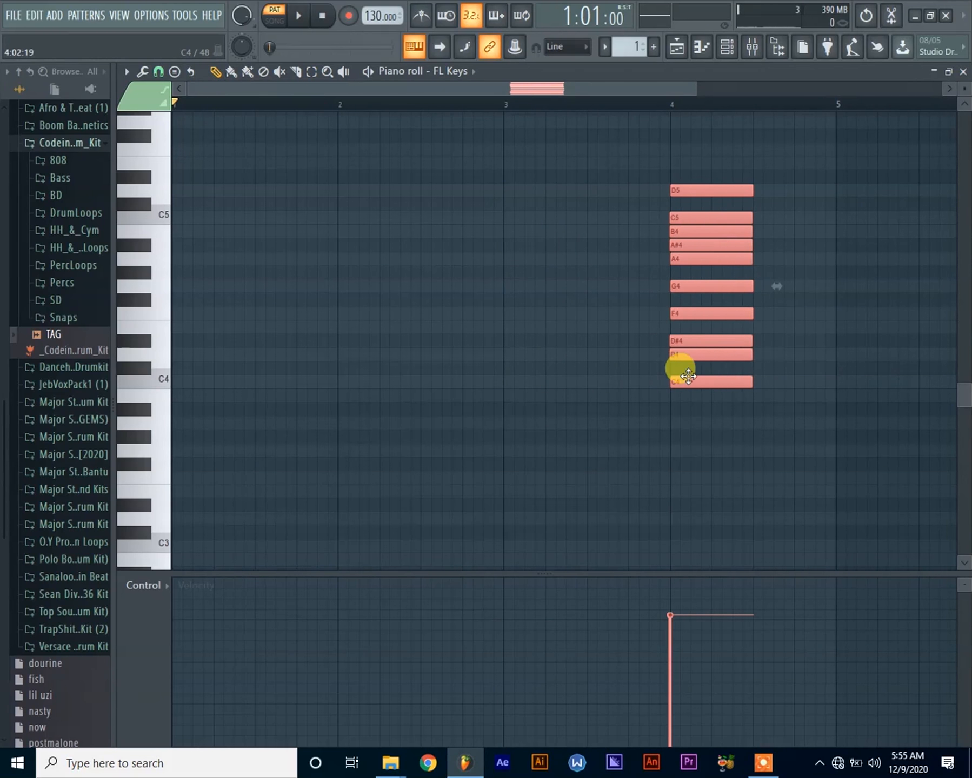
# Build a one-bar C4, D#4 and F4 chord filling bar 1 and audition it.
pyautogui.moveTo(637, 88); pyautogui.dragTo(898, 113)
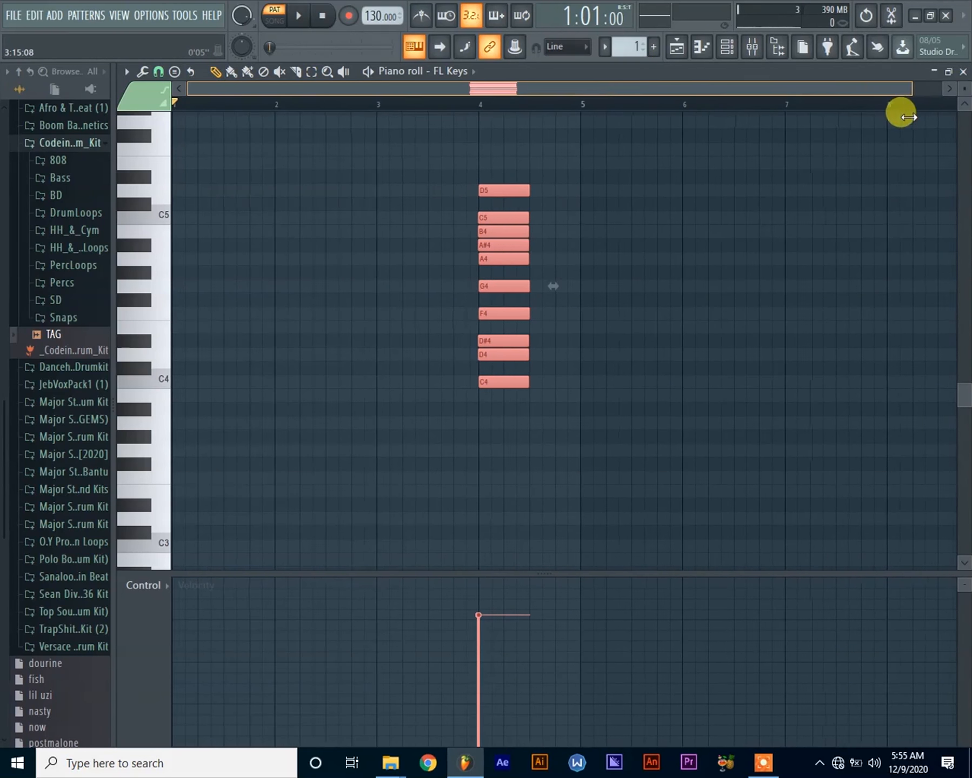
pyautogui.click(188, 390)
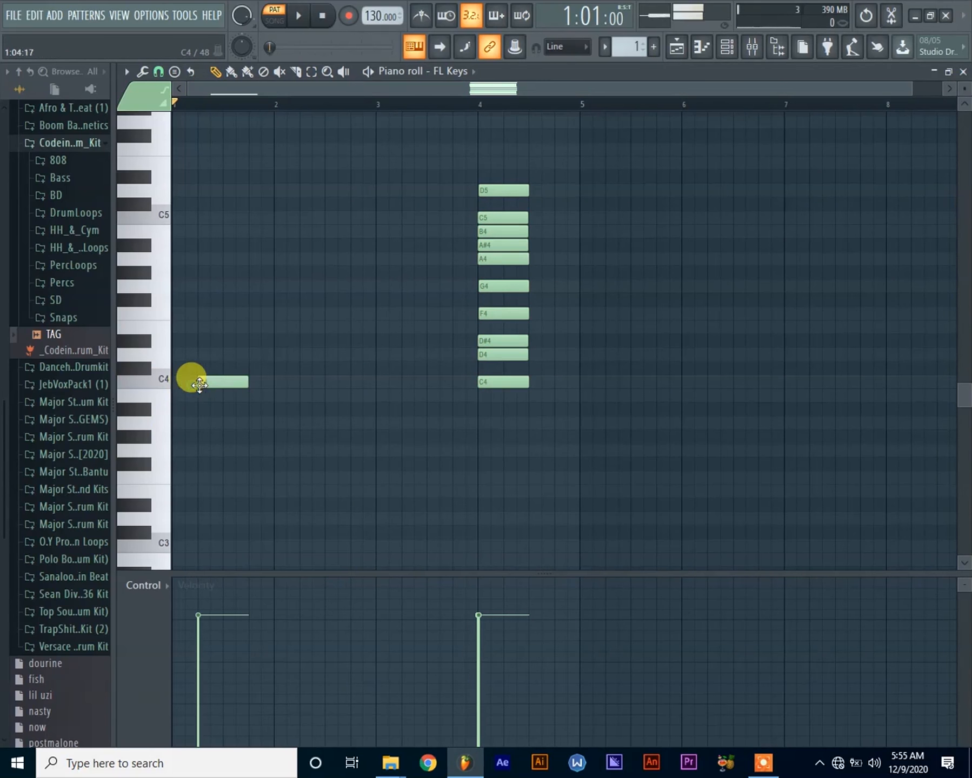
pyautogui.moveTo(199, 385); pyautogui.dragTo(189, 384)
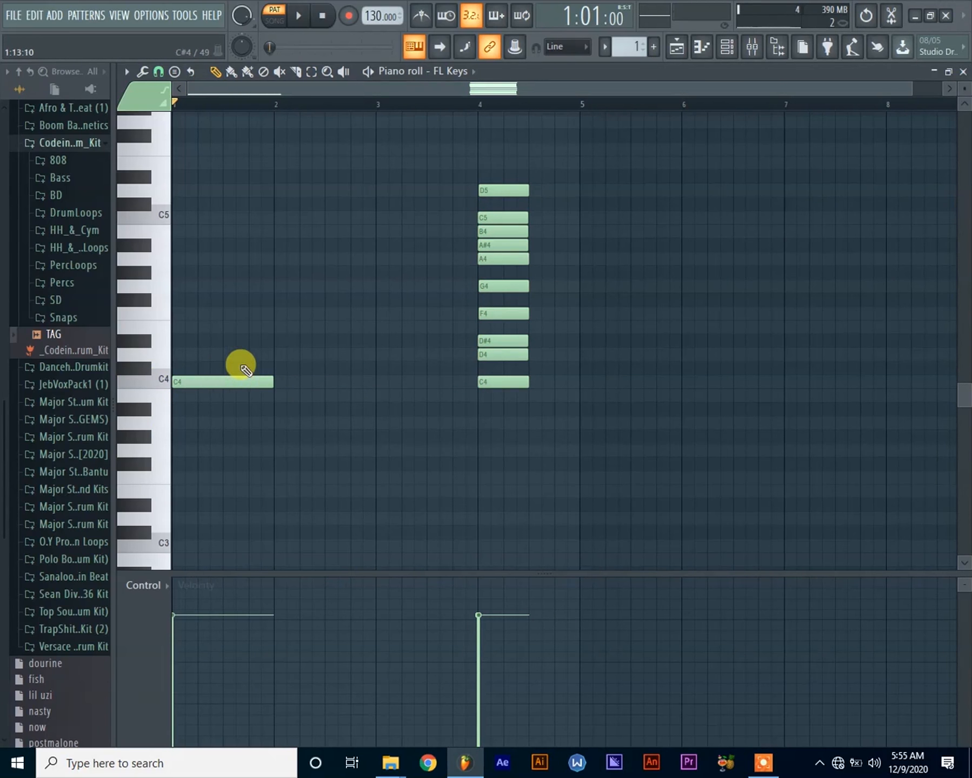
pyautogui.click(200, 354)
pyautogui.moveTo(232, 352)
pyautogui.mouseDown()
pyautogui.moveTo(216, 354)
pyautogui.moveTo(192, 321)
pyautogui.moveTo(208, 310)
pyautogui.mouseUp()
pyautogui.press('space')
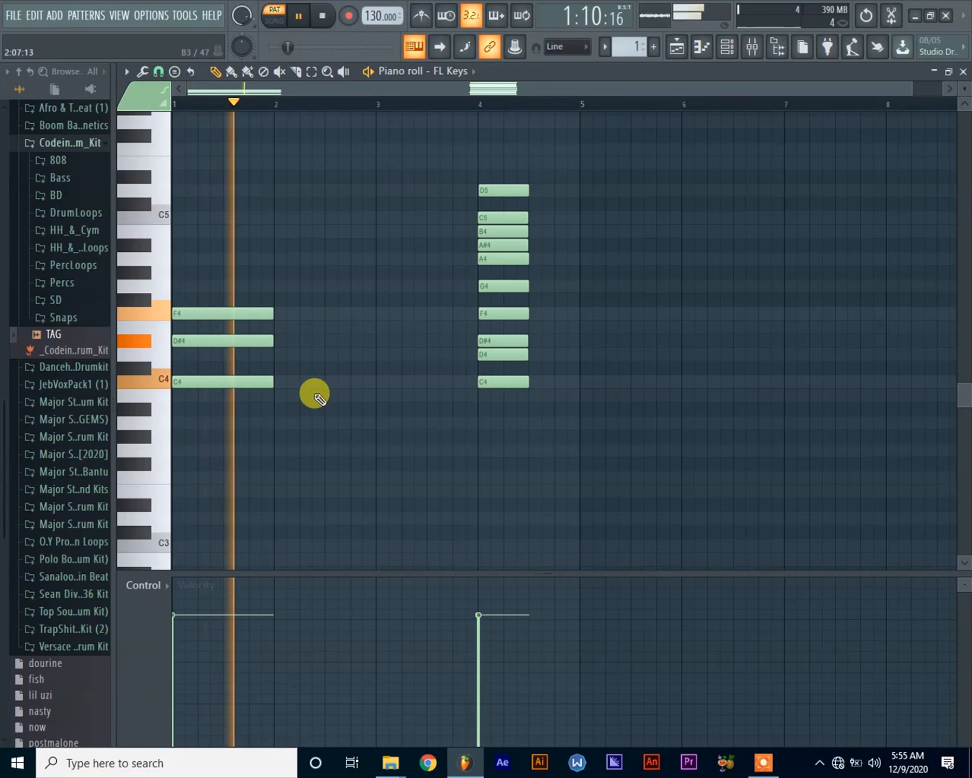
pyautogui.press('space')
pyautogui.press('space')
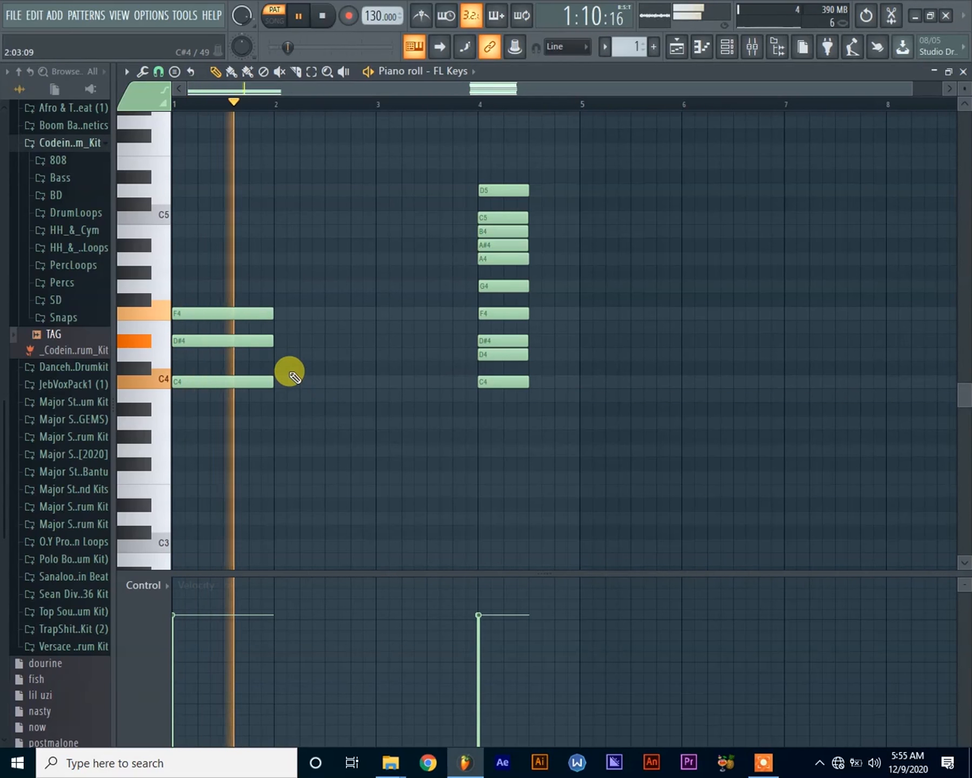
pyautogui.press('space')
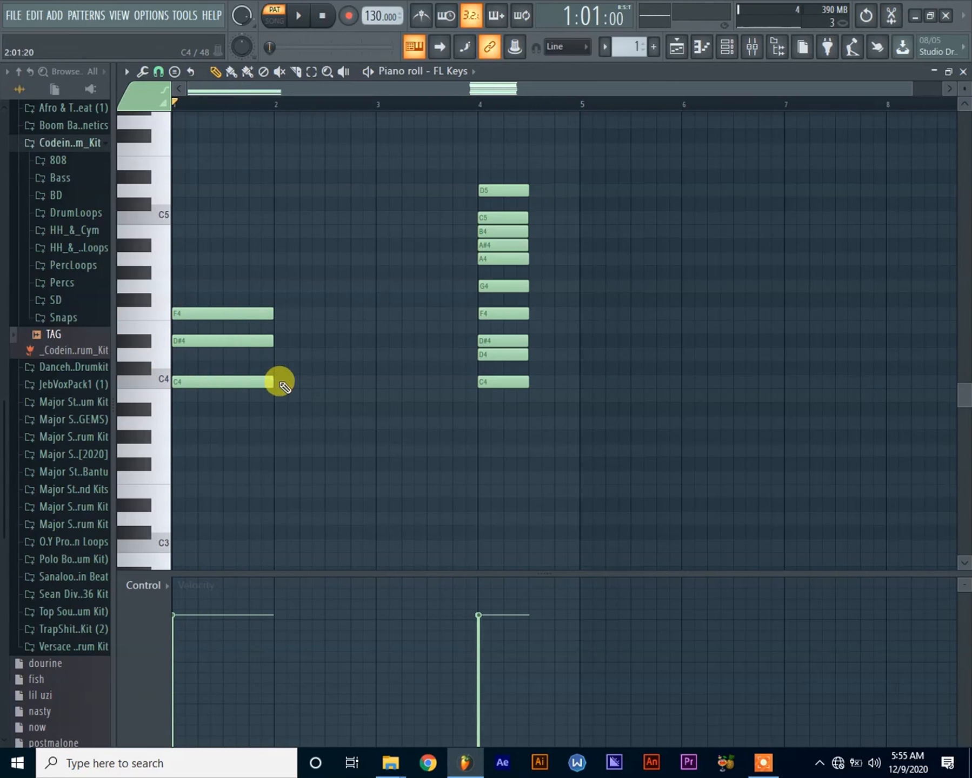
# Add a one-bar C4, D4 and F4 chord in bar 2 and audition both chords.
pyautogui.click(280, 383)
pyautogui.click(284, 316)
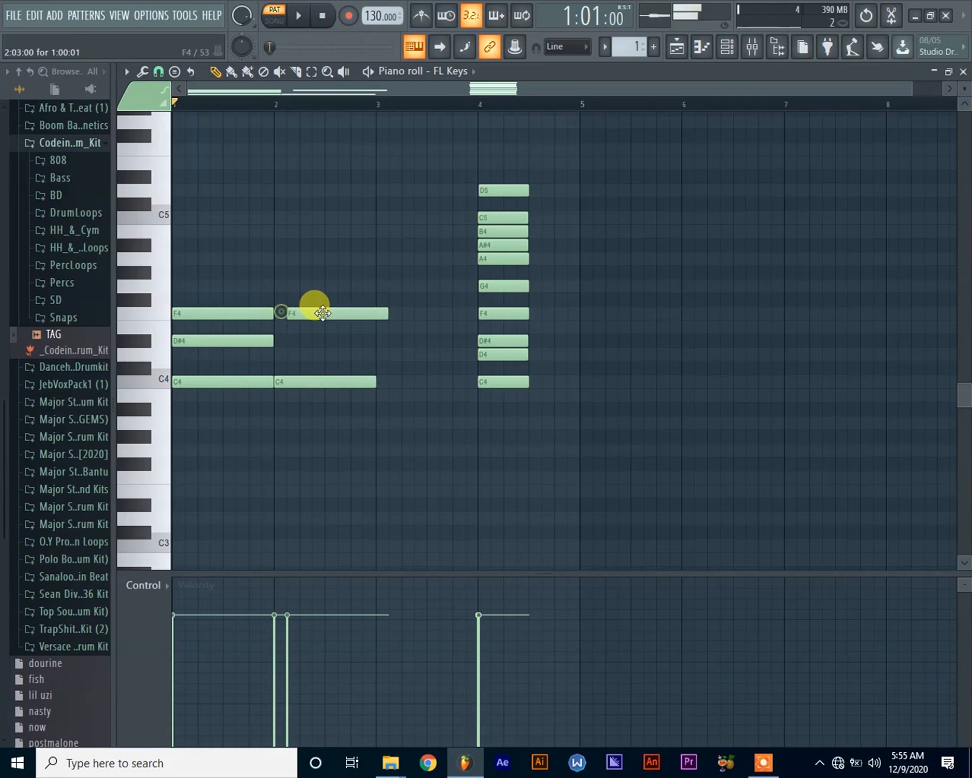
pyautogui.click(276, 357)
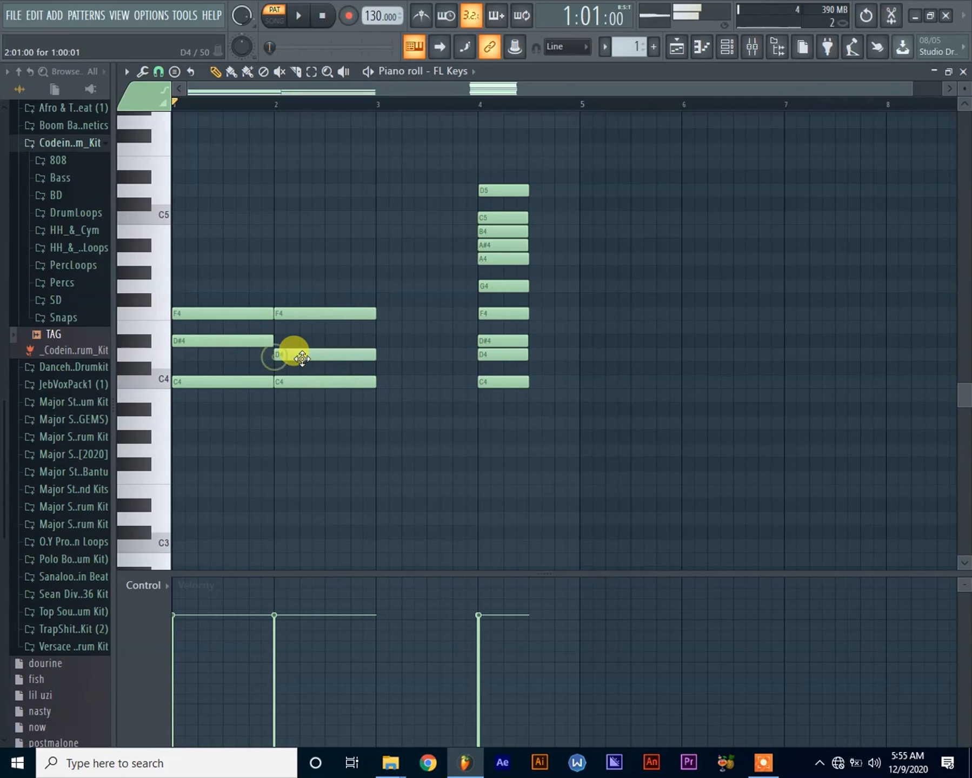
pyautogui.press('space')
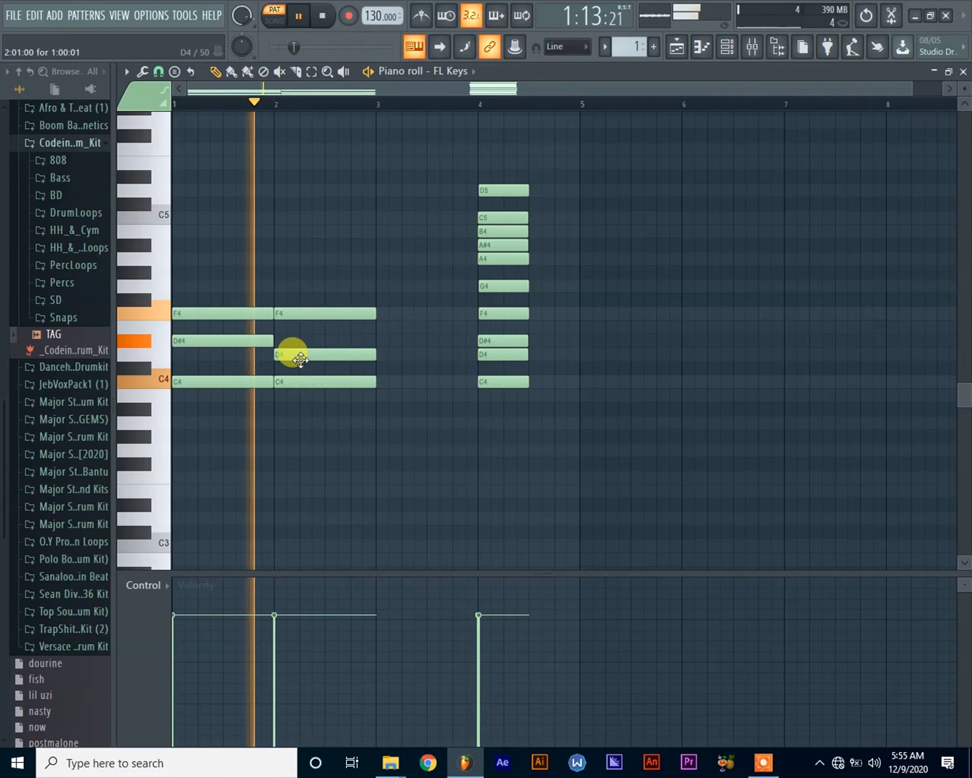
pyautogui.press('space')
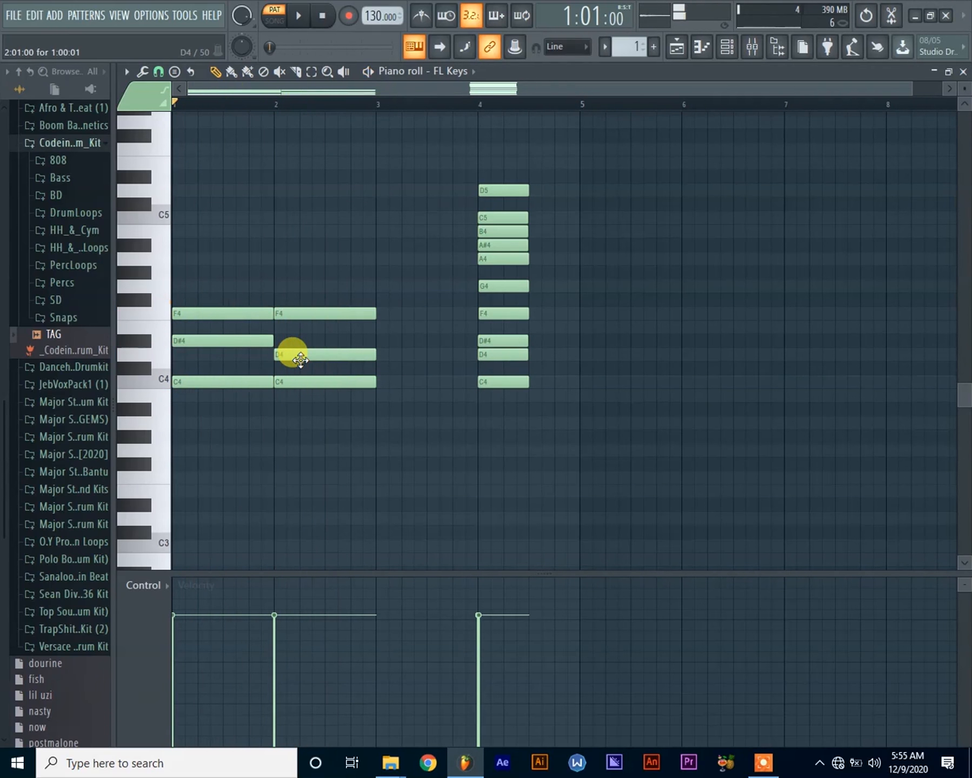
pyautogui.press('space')
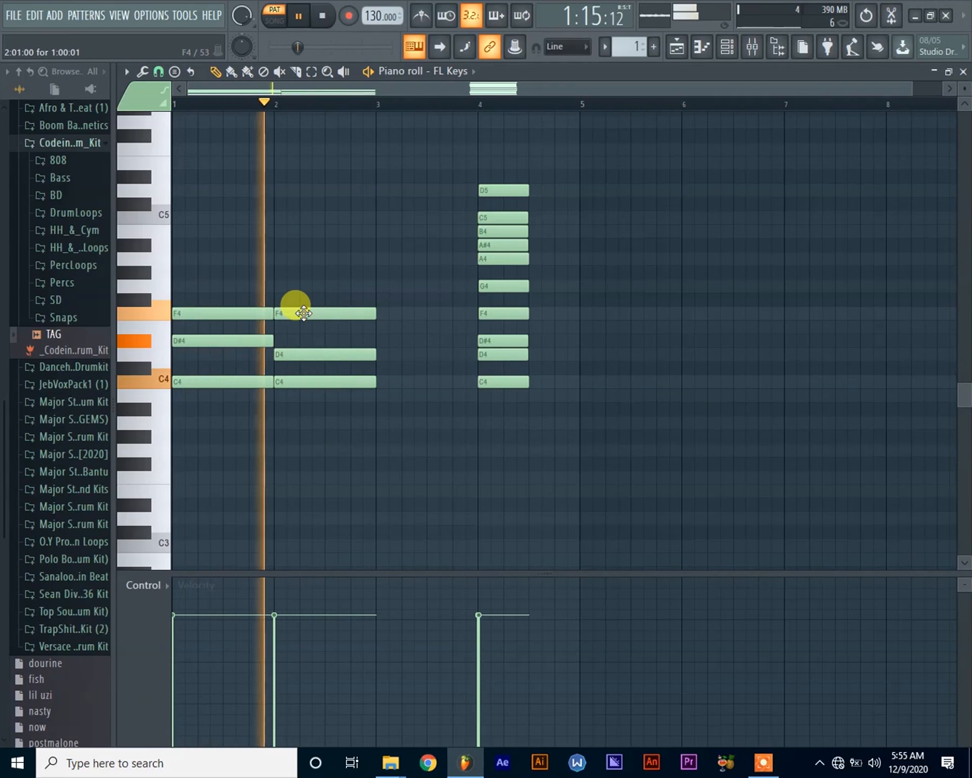
pyautogui.press('space')
# Erase the three chord notes in bar 1 and audition the bar 2 chord alone.
pyautogui.rightClick(200, 313)
pyautogui.rightClick(200, 340)
pyautogui.rightClick(200, 382)
pyautogui.press('space')
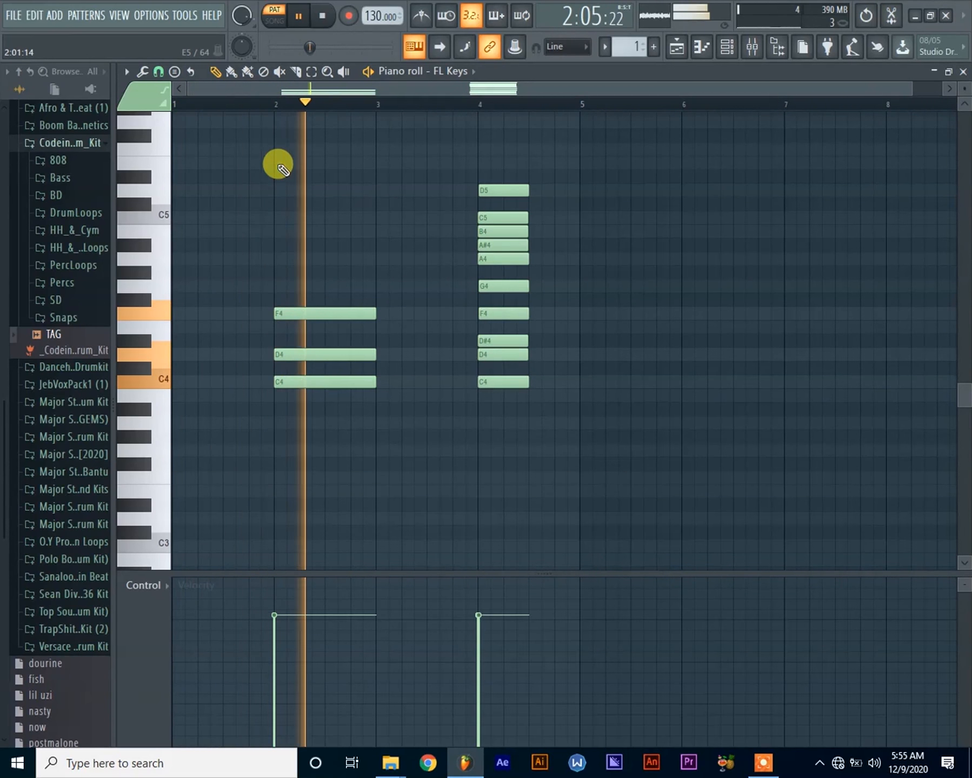
pyautogui.press('space')
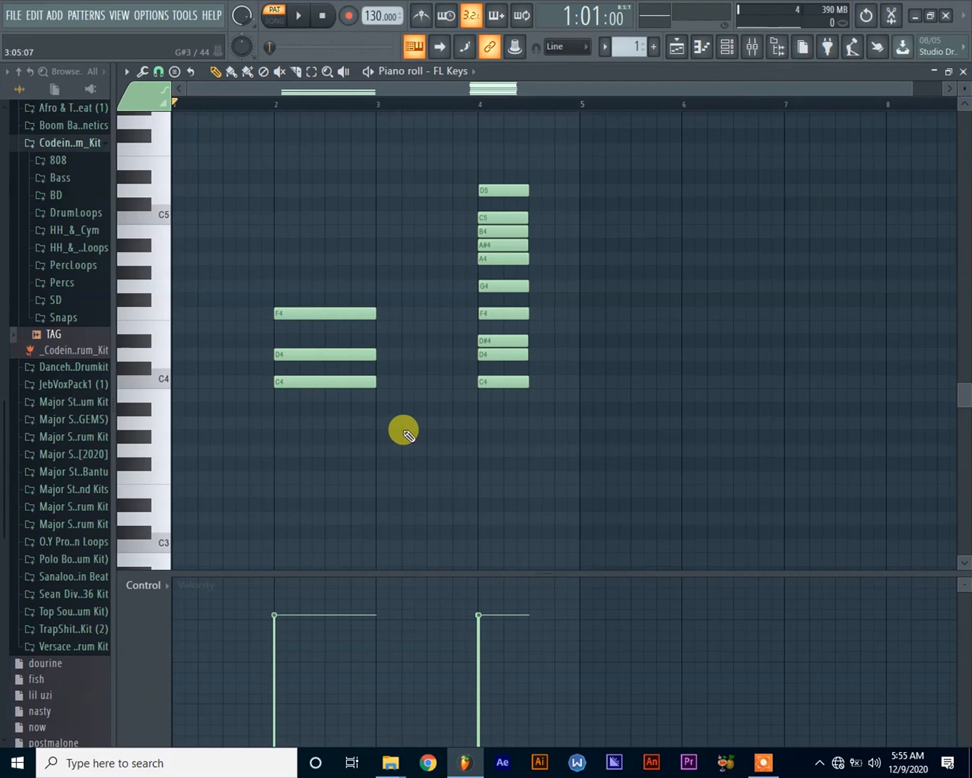
# Transpose the whole bar 2 chord up five semitones to F4, G4 and A#4 and audition it.
pyautogui.moveTo(393, 395); pyautogui.dragTo(295, 268)
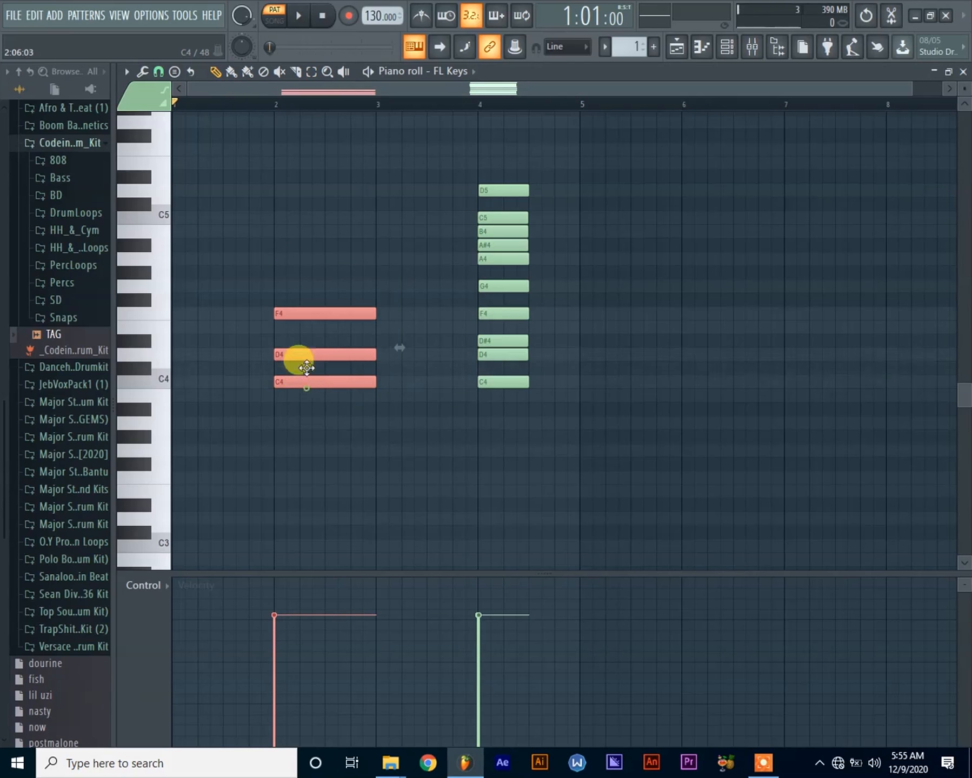
pyautogui.moveTo(306, 367); pyautogui.dragTo(301, 310)
pyautogui.press('space')
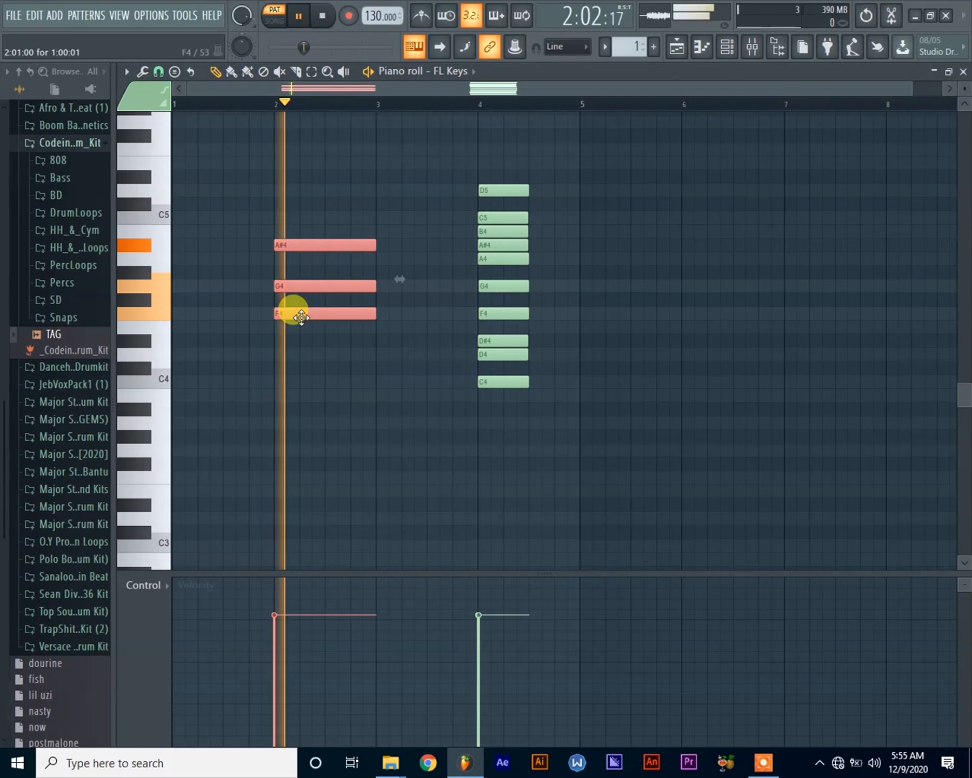
pyautogui.click(326, 304)
pyautogui.press('space')
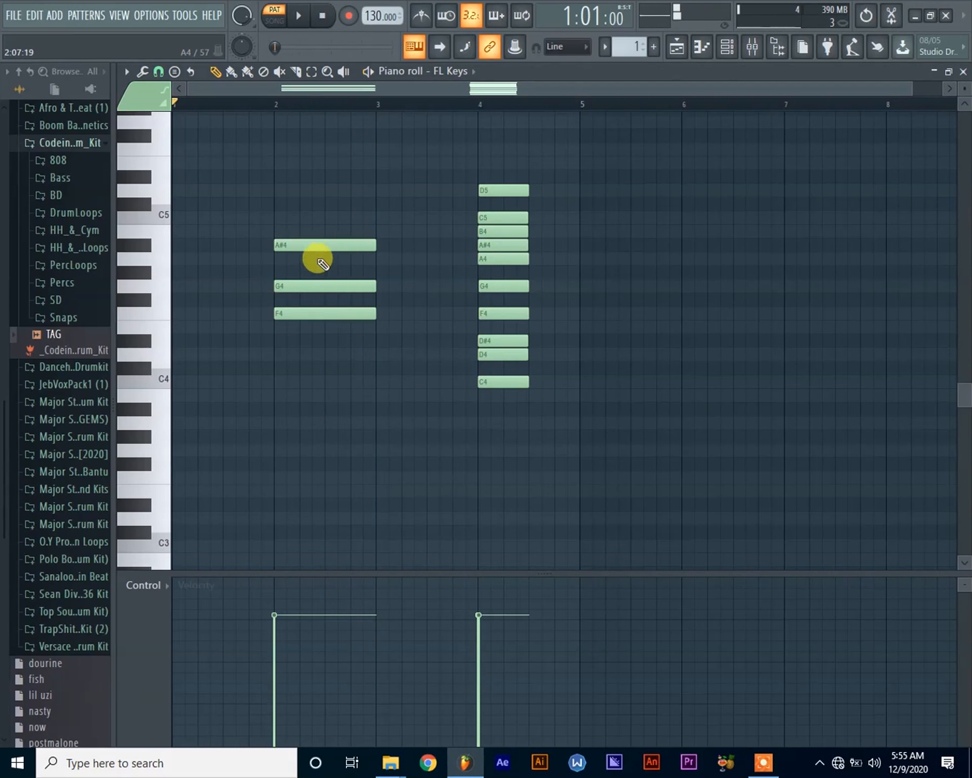
# Raise the bar 2 chord's top note to B4 and middle note to A4, auditioning G#4 as an alternative middle note.
pyautogui.moveTo(316, 244); pyautogui.dragTo(314, 229)
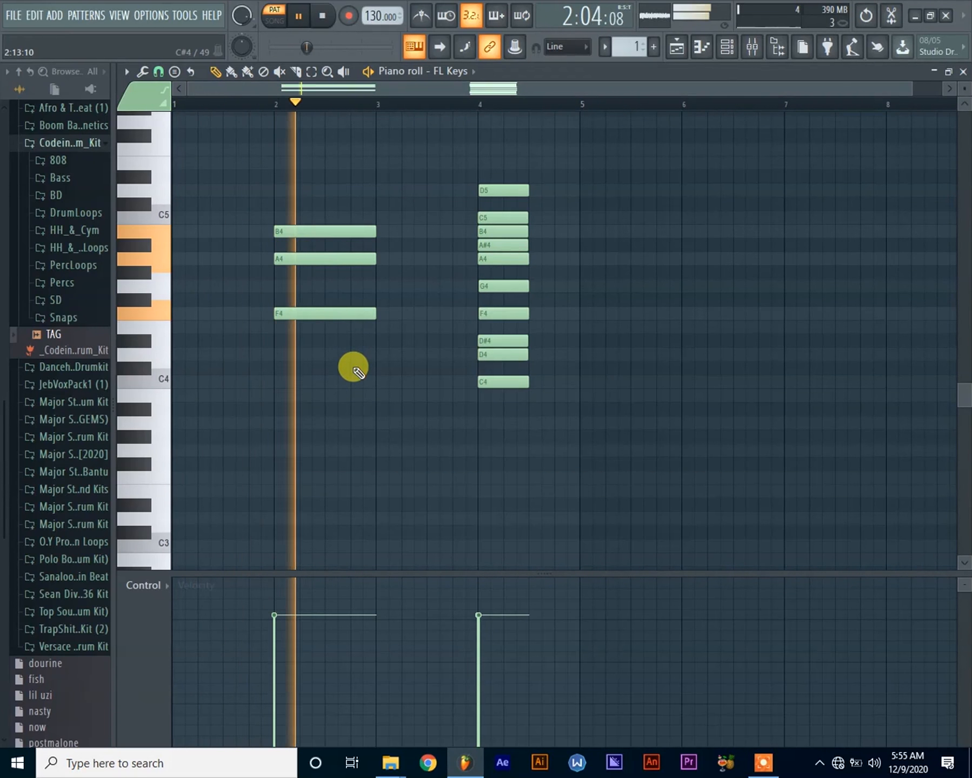
pyautogui.press('space')
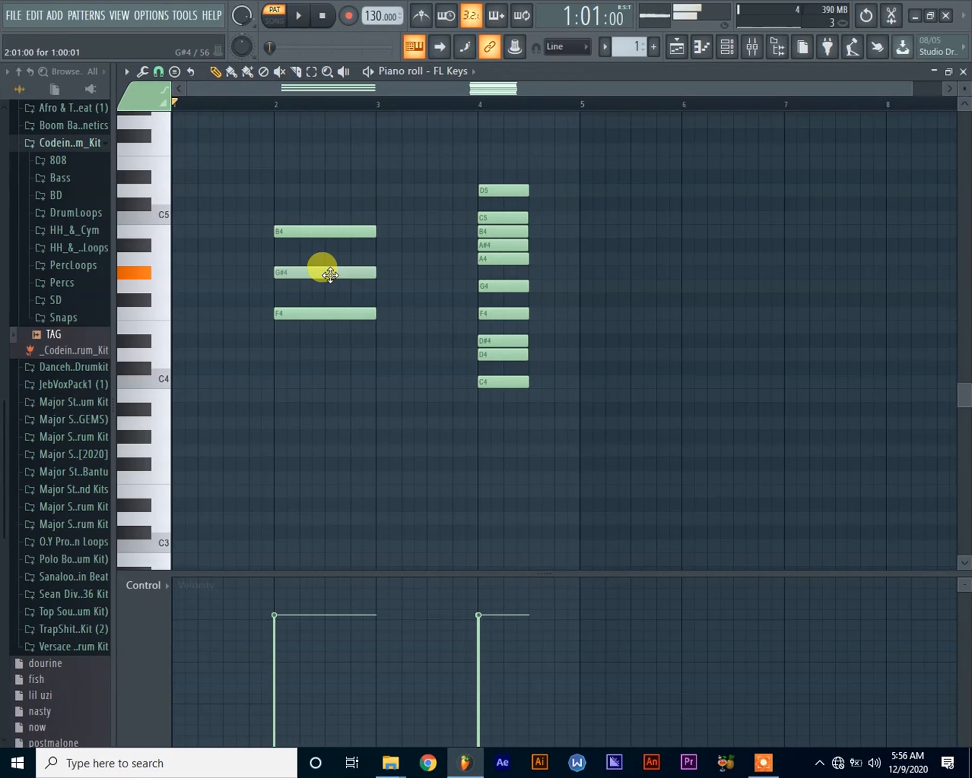
pyautogui.press('space')
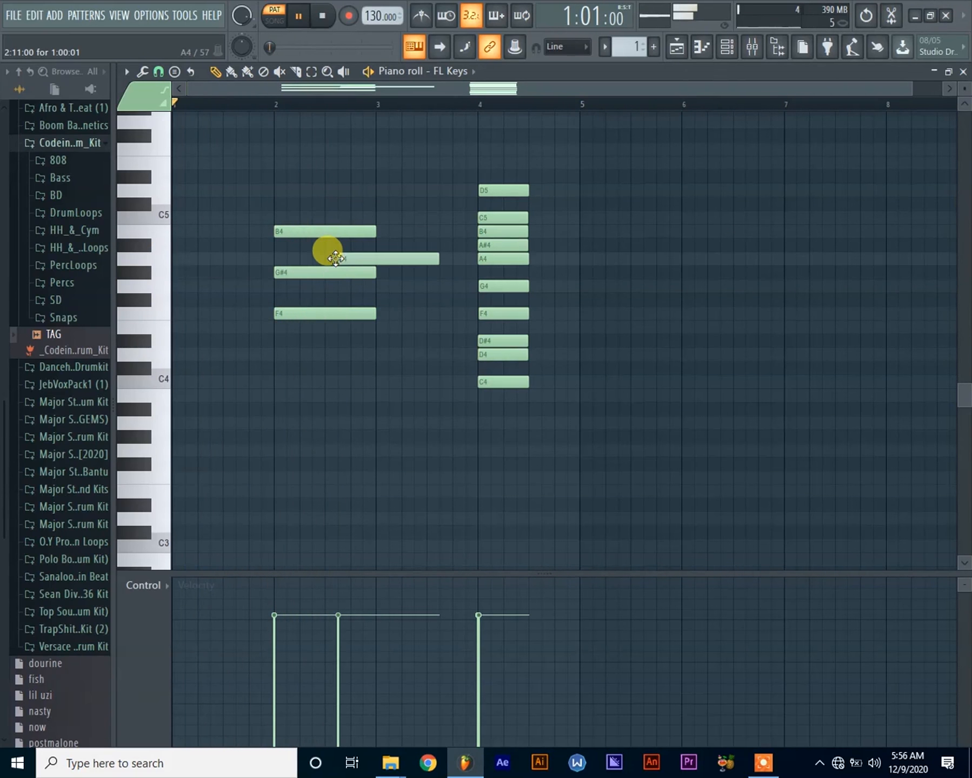
pyautogui.rightClick(348, 259)
pyautogui.press('space')
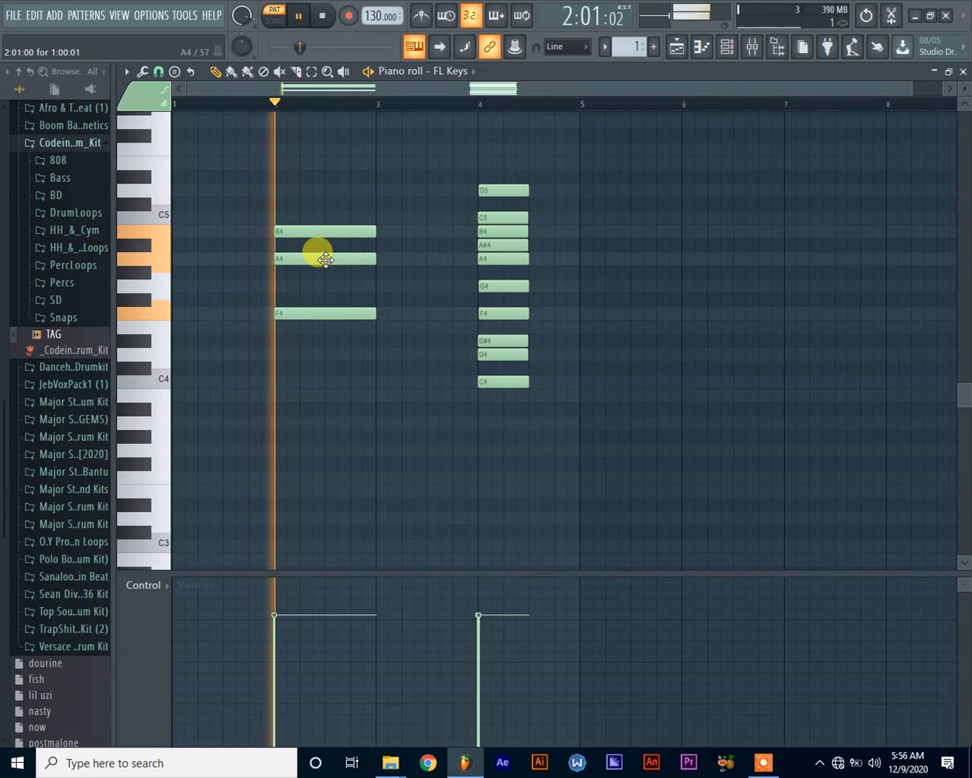
pyautogui.press('space')
pyautogui.press('space')
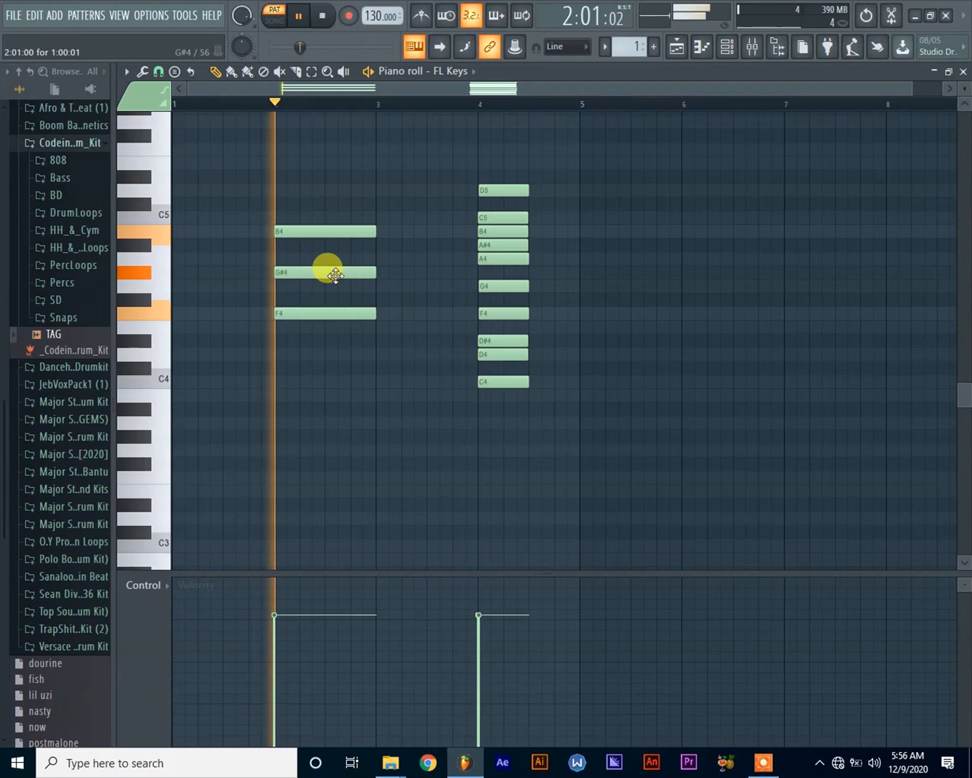
pyautogui.press('space')
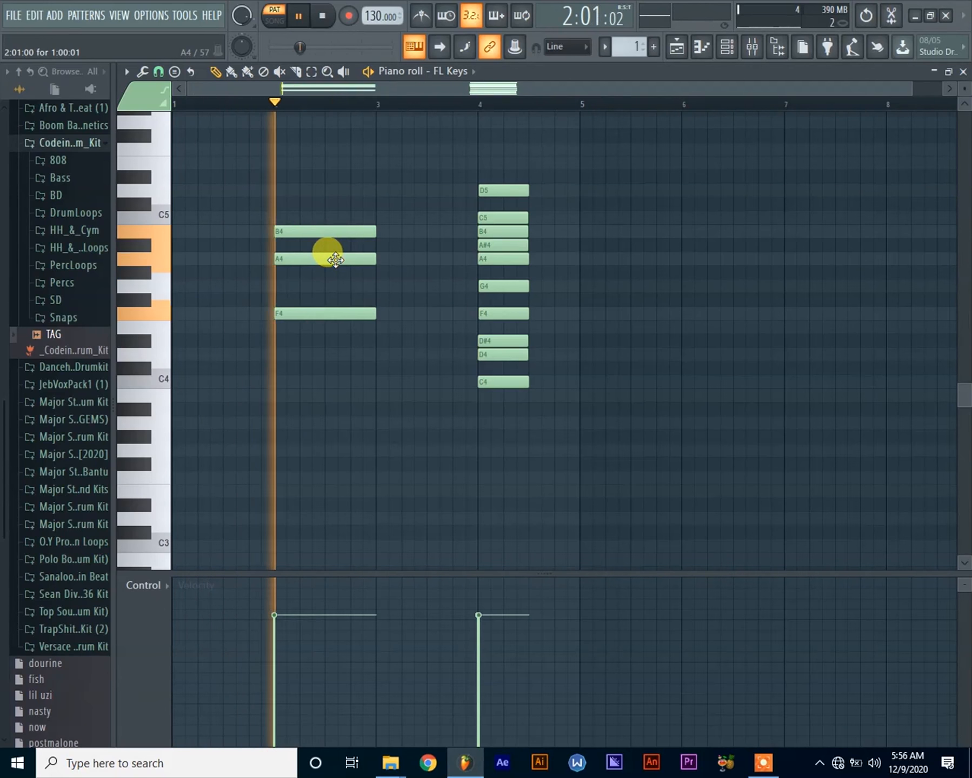
pyautogui.press('space')
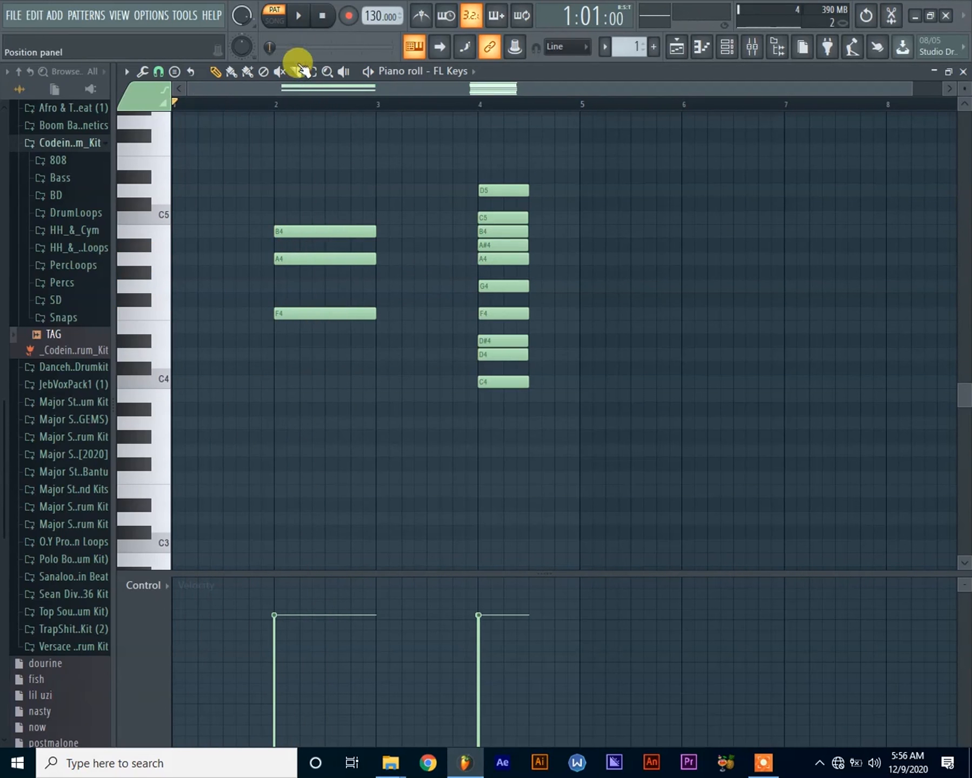
# Move the whole stack of reference scale notes from bar 4 to the start of bar 6.
pyautogui.moveTo(553, 296); pyautogui.dragTo(456, 158)
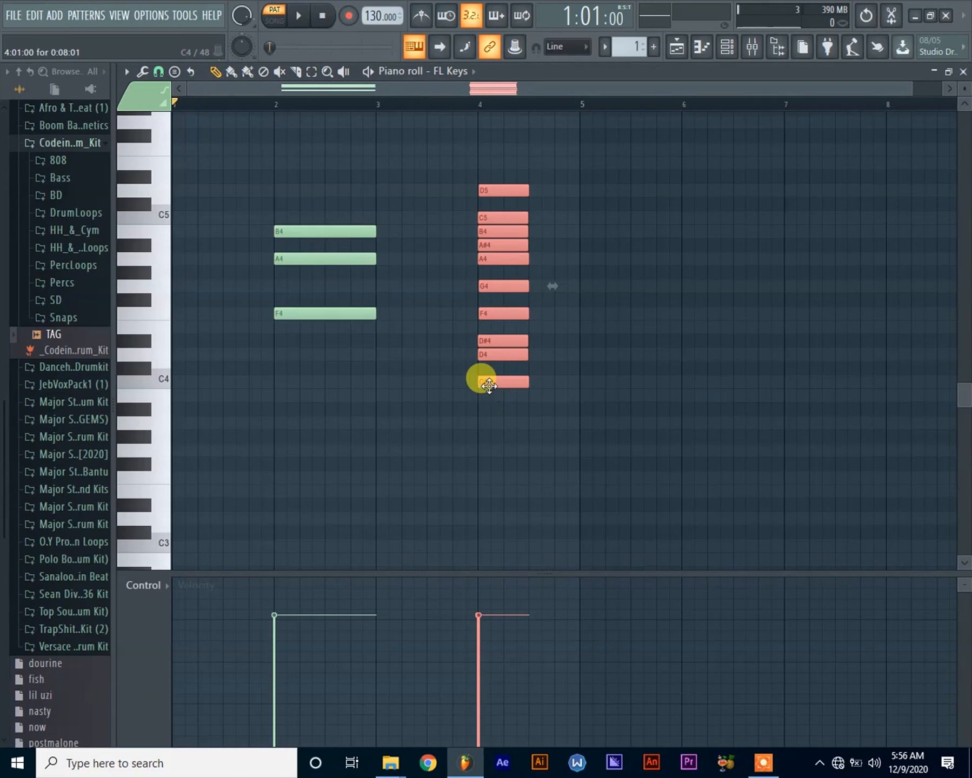
pyautogui.moveTo(489, 384); pyautogui.dragTo(688, 379)
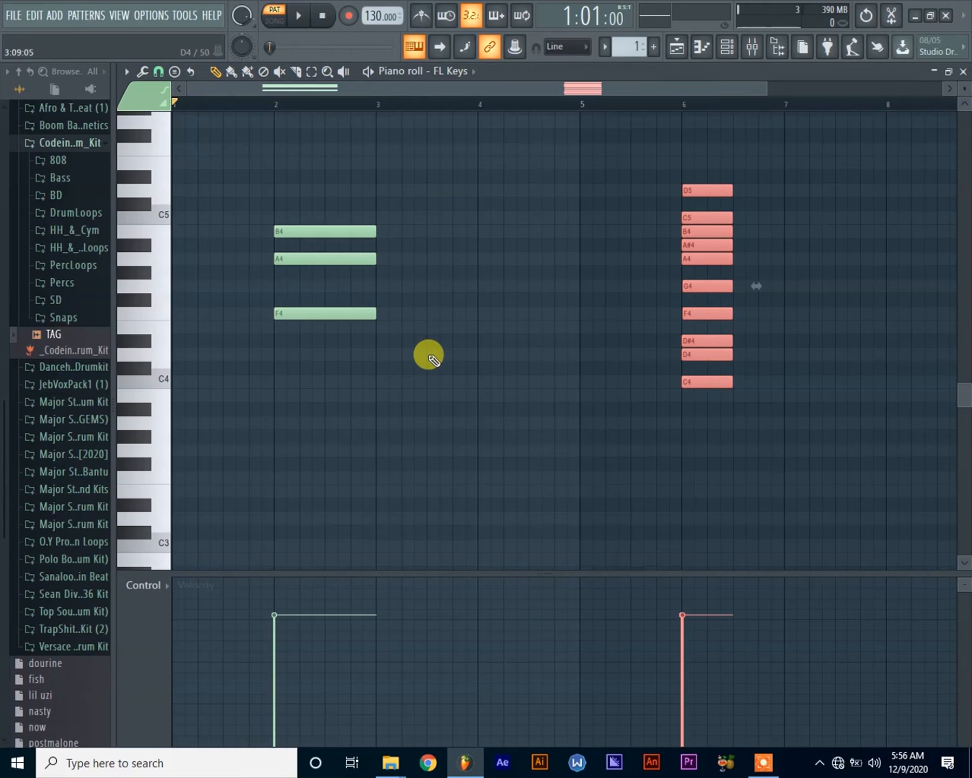
# Replace the bar 2 chord with a one-bar C4, D#4 and G4 chord in bar 1 and audition it.
pyautogui.moveTo(415, 393); pyautogui.dragTo(286, 213)
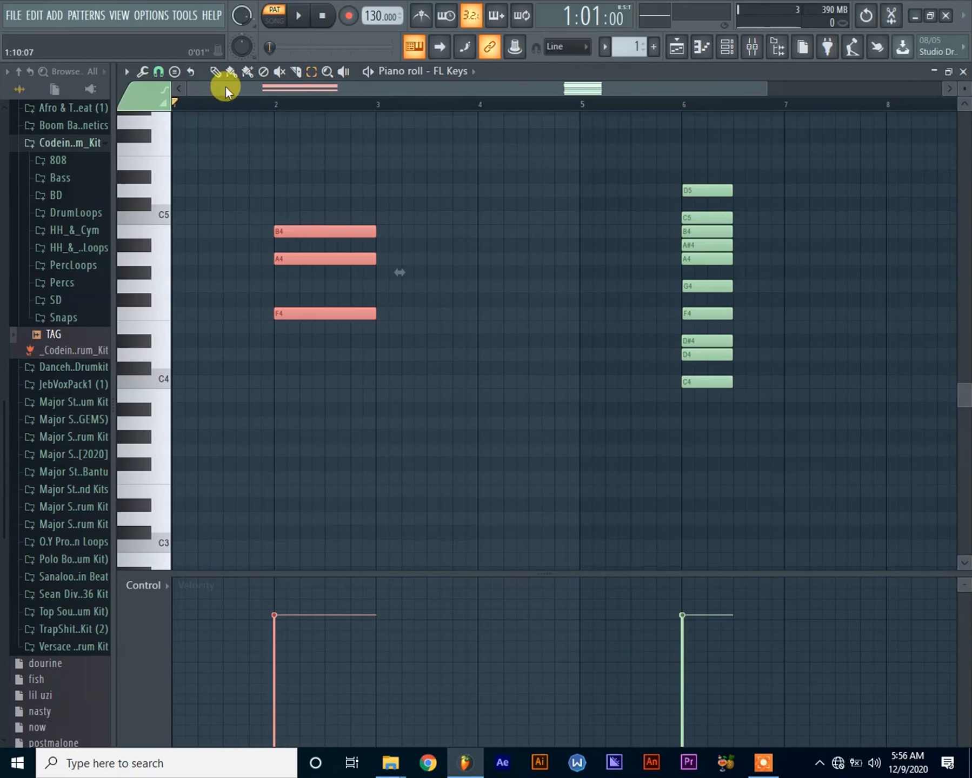
pyautogui.moveTo(303, 312); pyautogui.dragTo(236, 380)
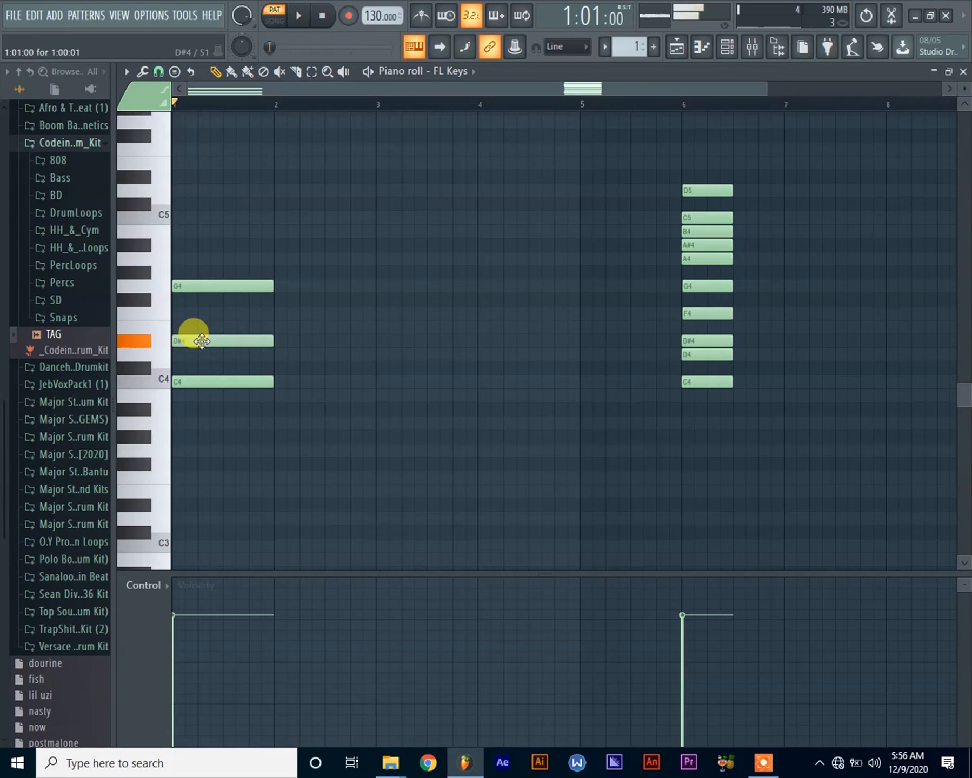
pyautogui.press('space')
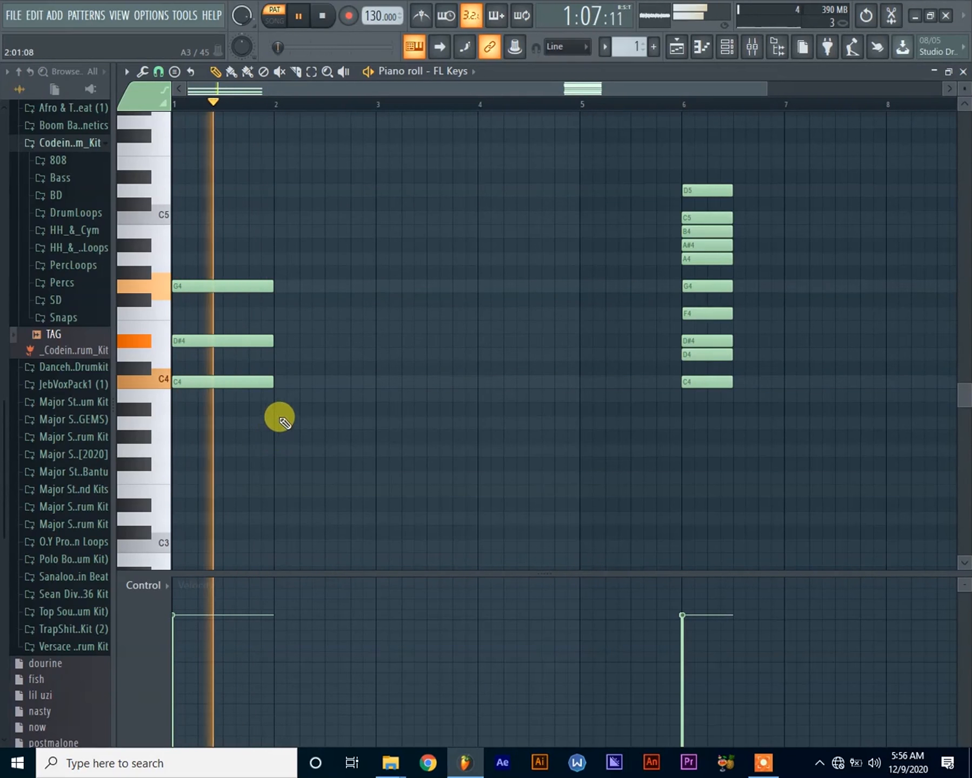
# Add a one-bar D#4, G4 and A#4 chord in bar 2 and audition it after the first chord.
pyautogui.click(278, 285)
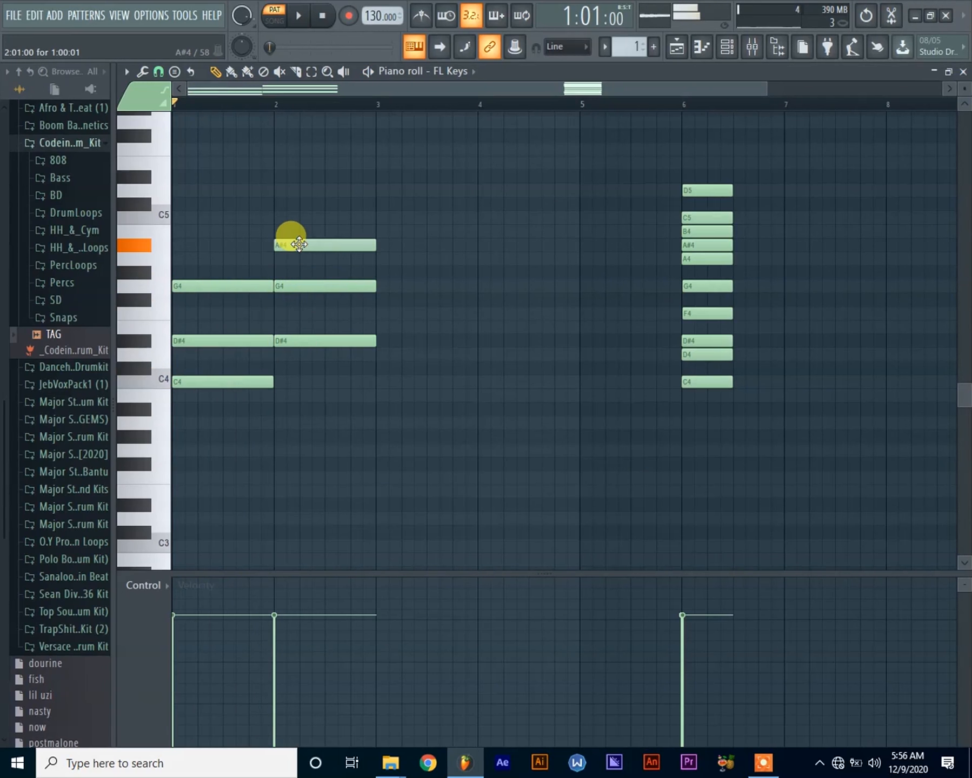
pyautogui.press('space')
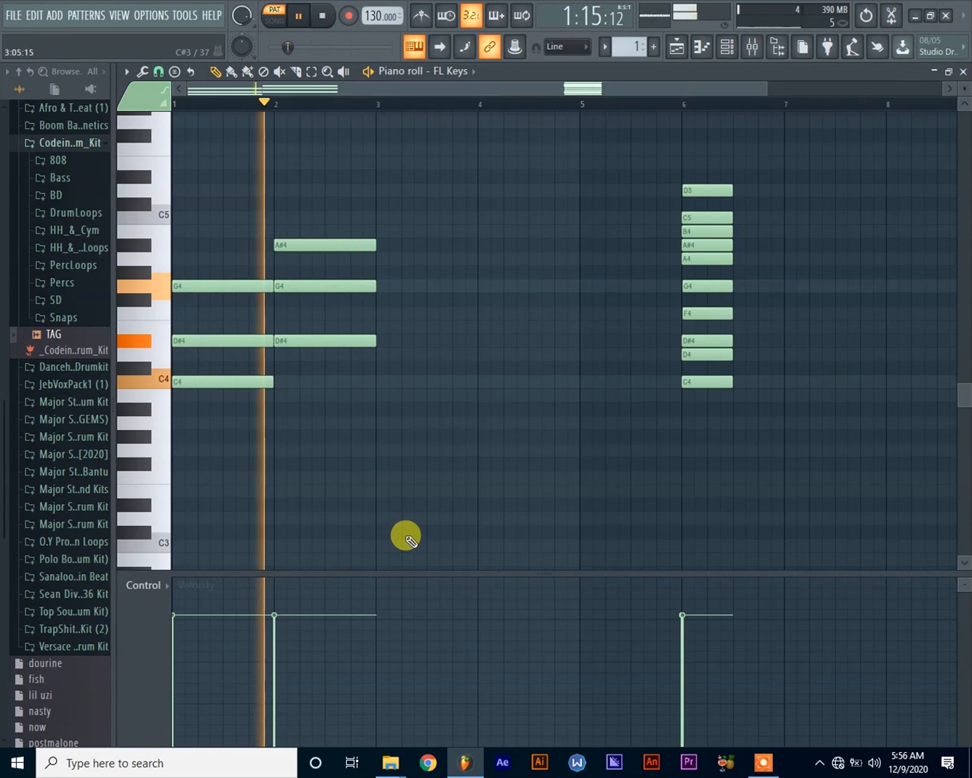
pyautogui.press('space')
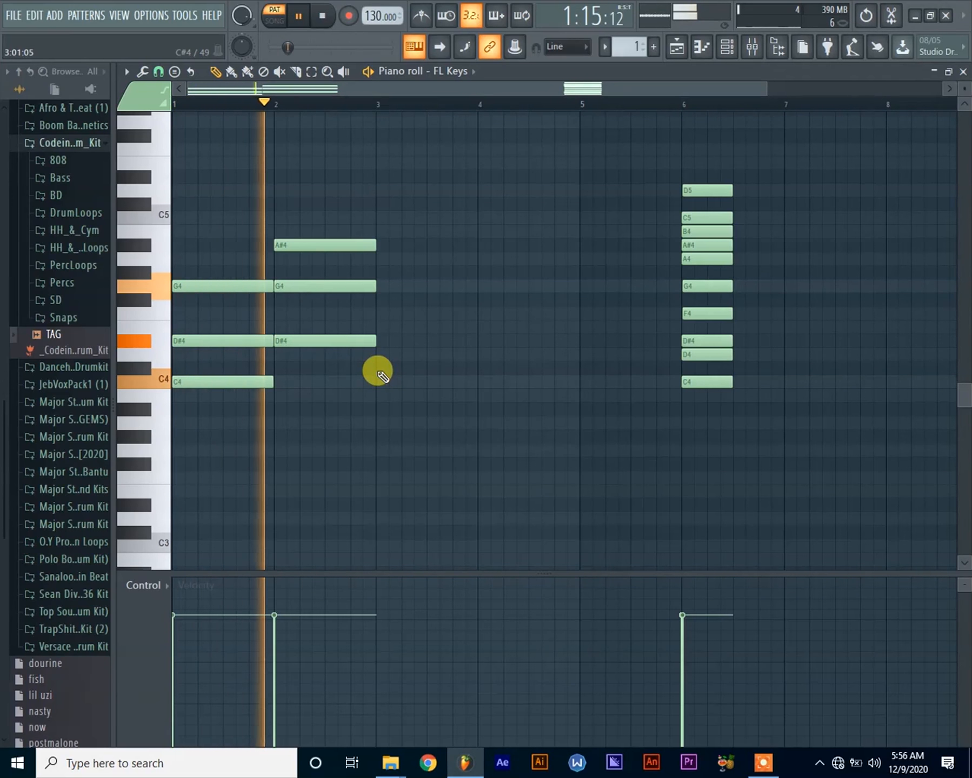
# Add a one-bar D4, F4 and A4 chord in bar 3, trying C#4 as its lowest note, and audition the progression.
pyautogui.press('space')
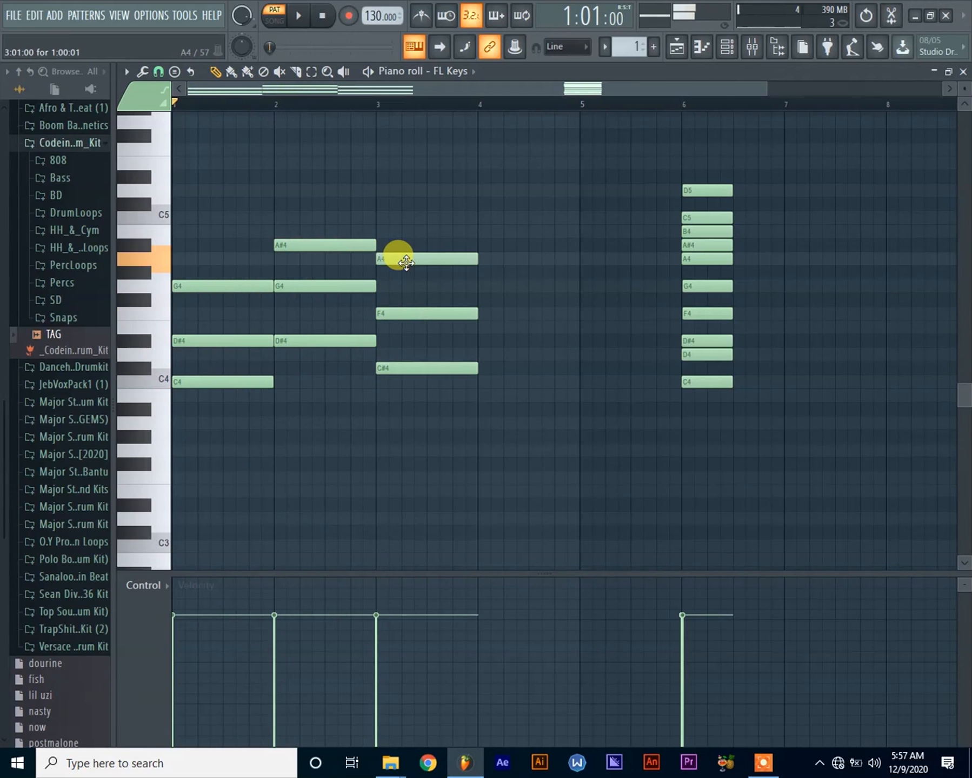
pyautogui.press('space')
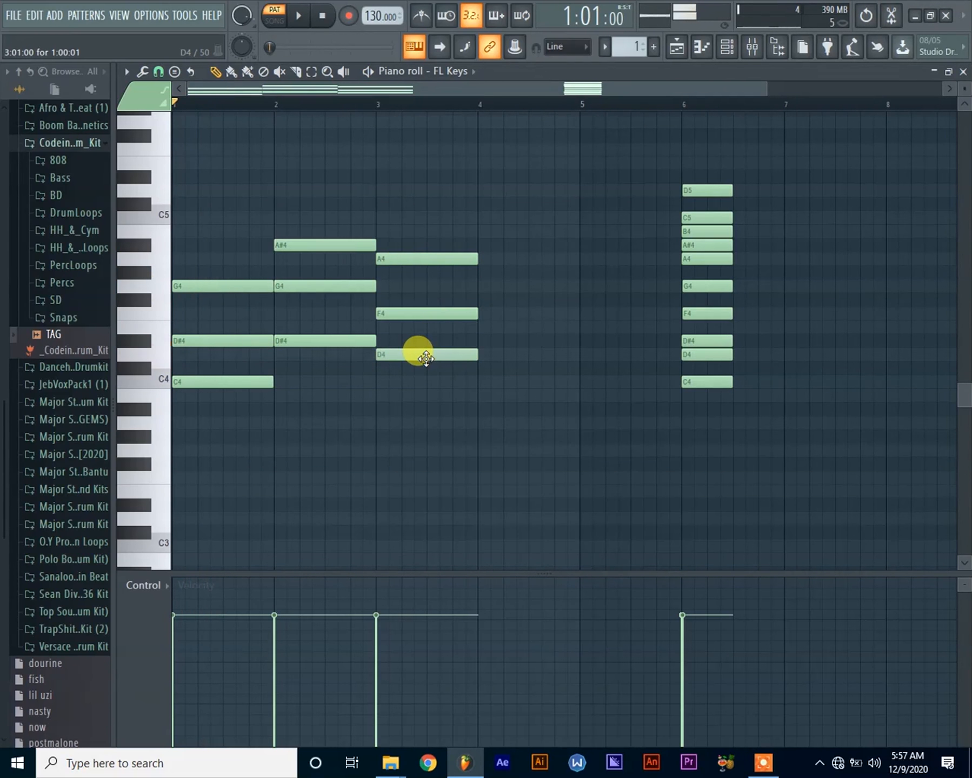
pyautogui.press('space')
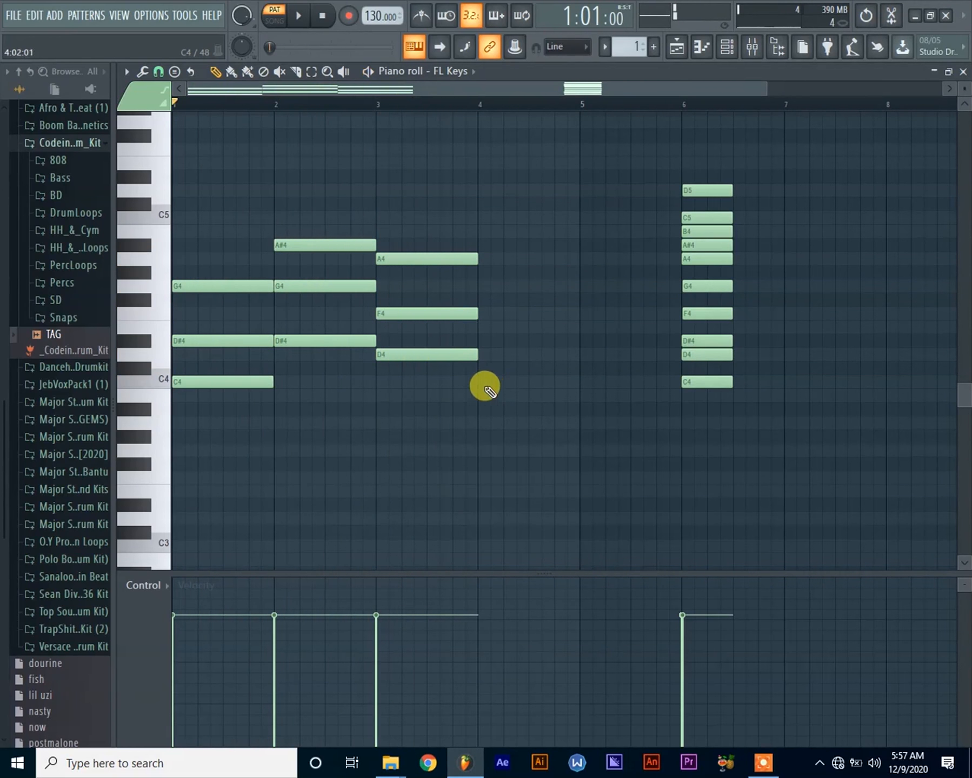
pyautogui.press('space')
# Add a one-bar C4, D#4 and G4 chord in bar 4 and play back the four-bar progression.
pyautogui.click(485, 385)
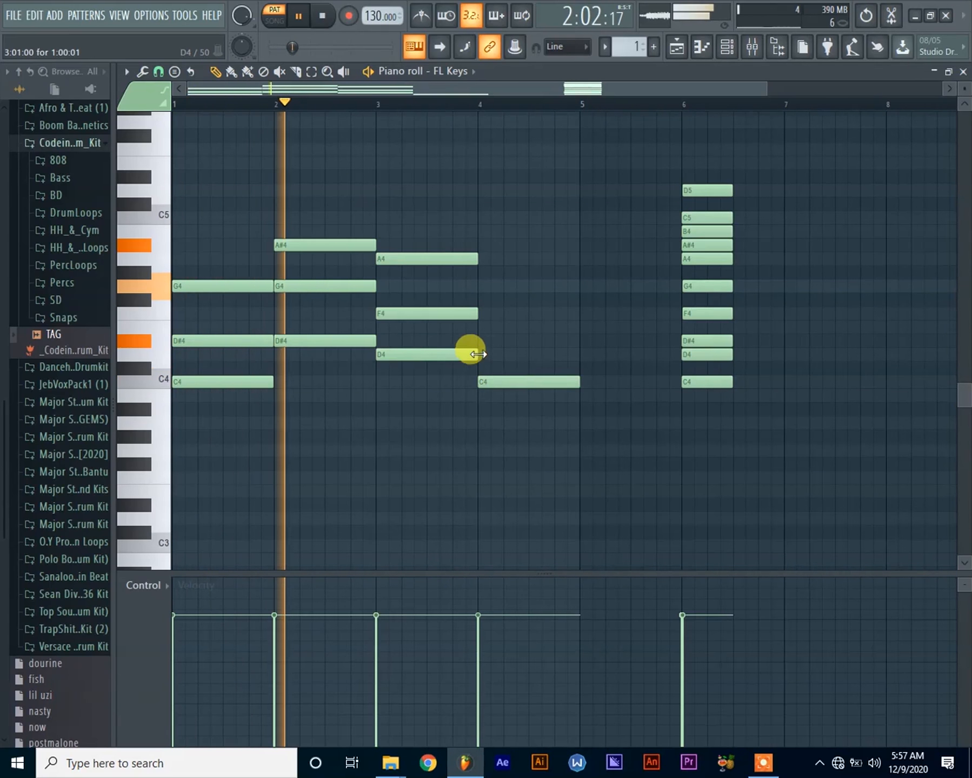
pyautogui.click(480, 341)
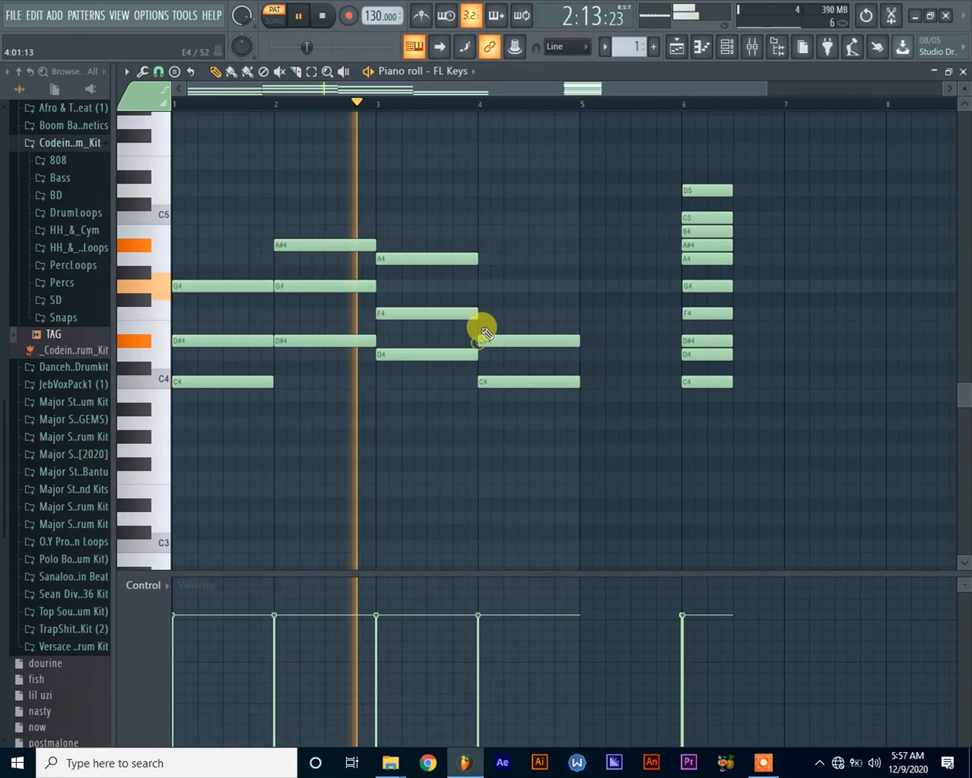
pyautogui.click(478, 285)
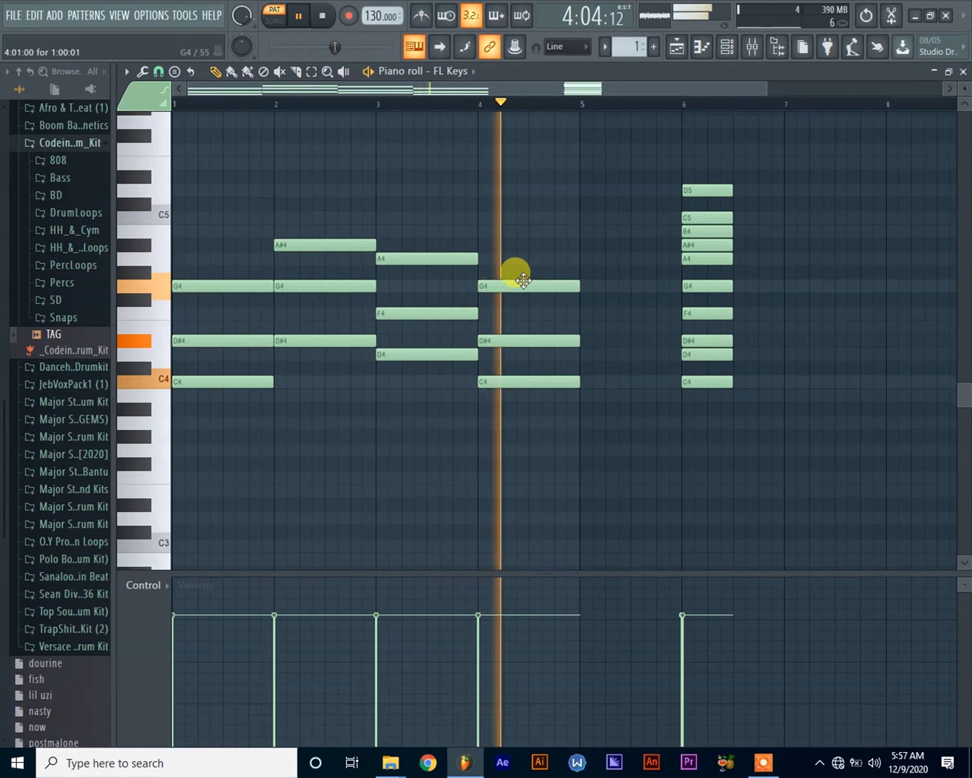
pyautogui.press('space')
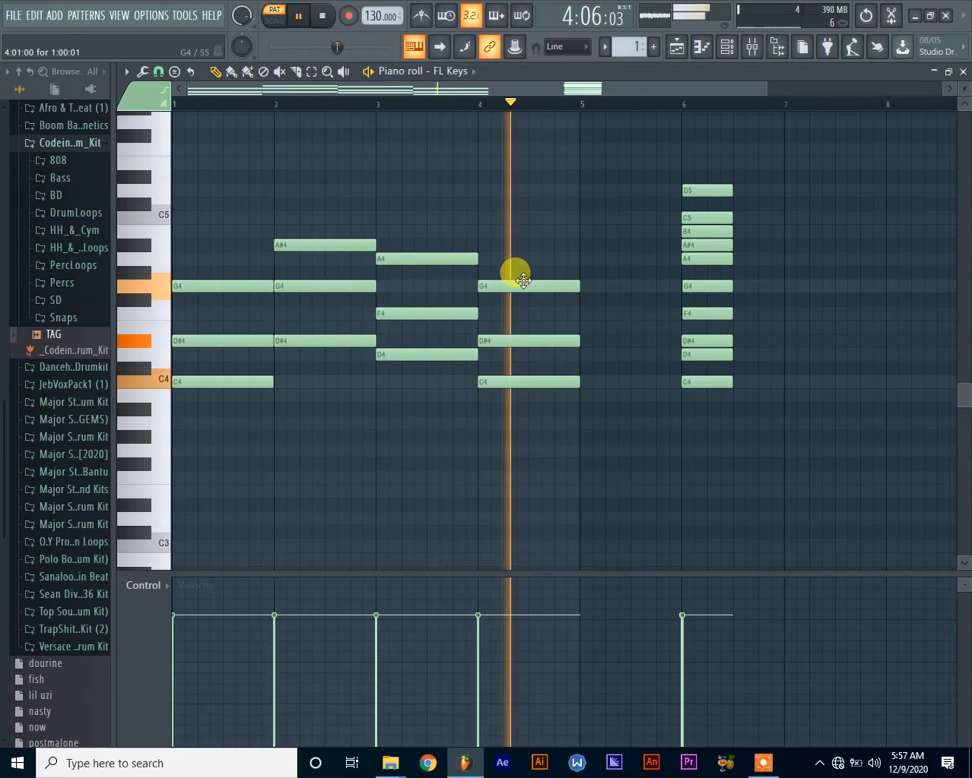
pyautogui.press('space')
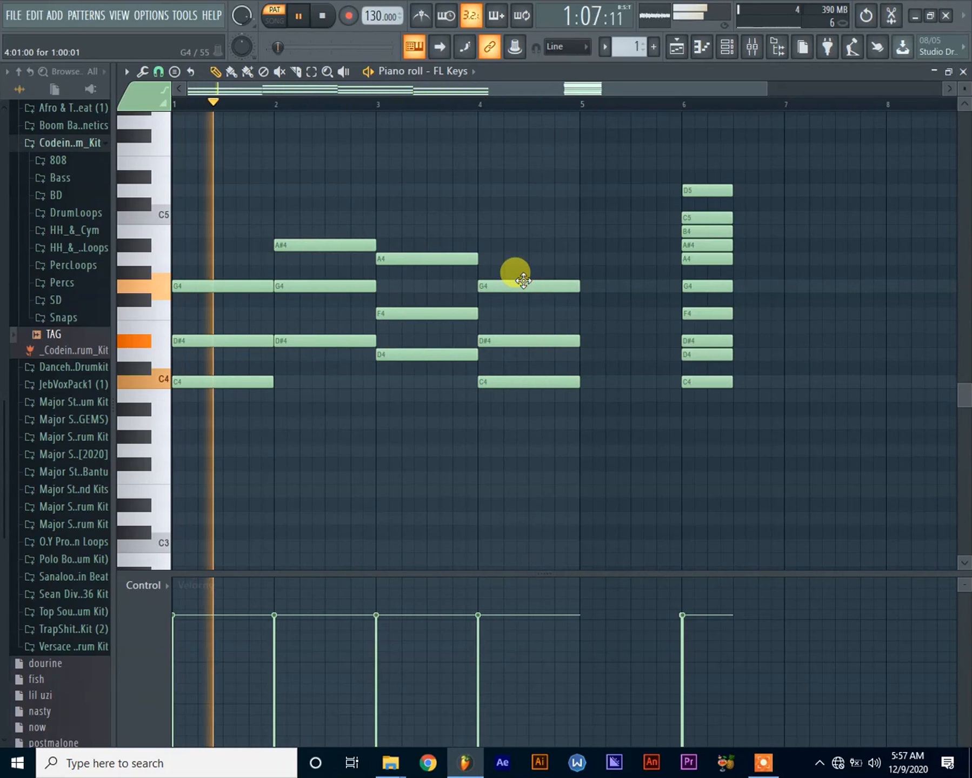
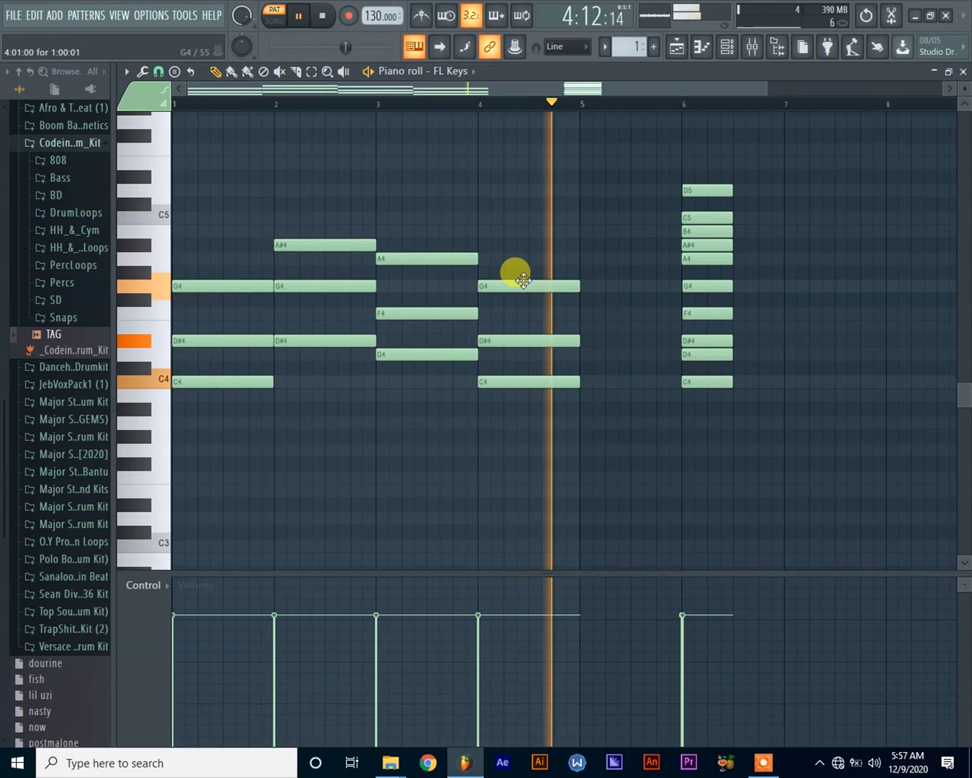
# Duplicate the bar 6 reference scale notes from D#4 up to D5 one octave higher at the same position.
pyautogui.scroll(4, 210, 460)
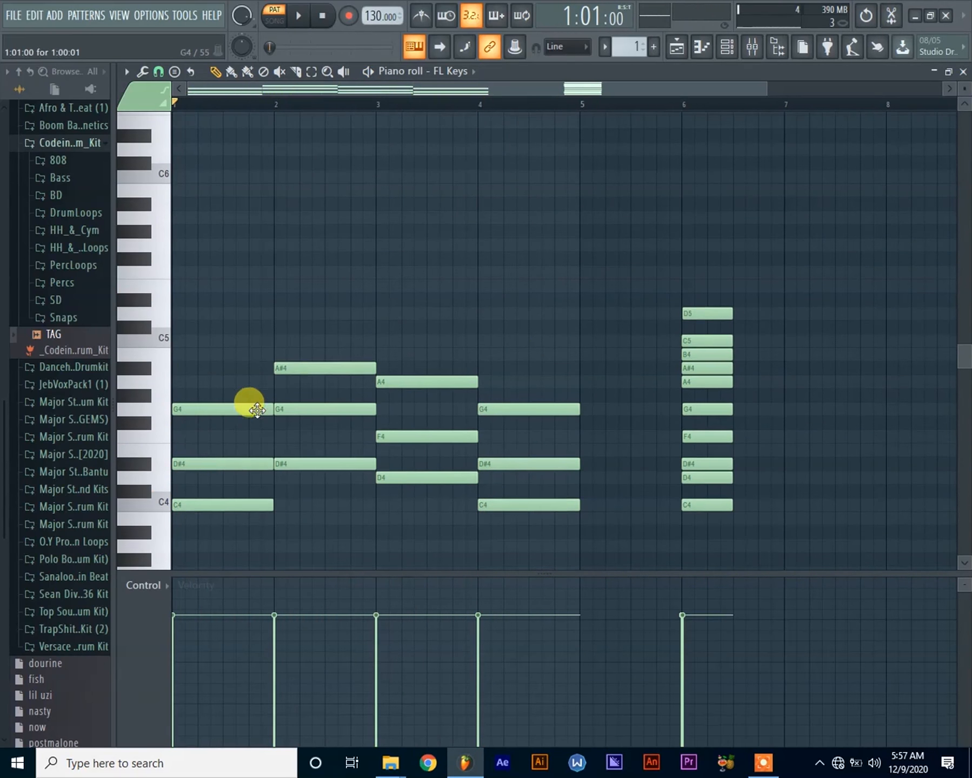
pyautogui.scroll(-1, 256, 410)
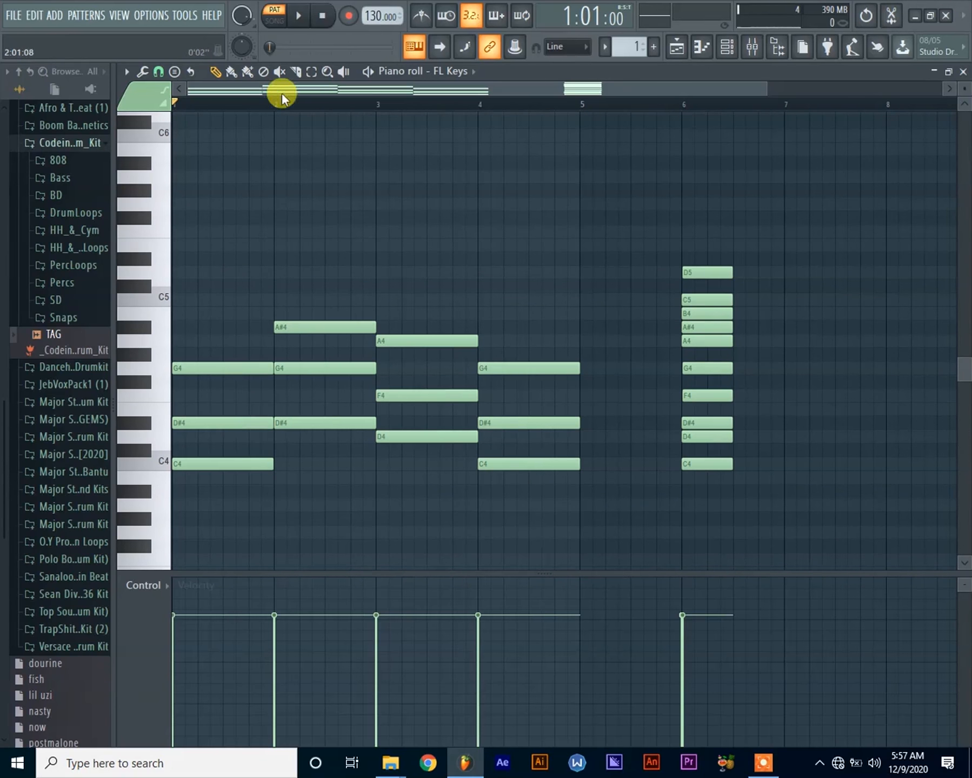
pyautogui.moveTo(757, 495); pyautogui.dragTo(606, 237)
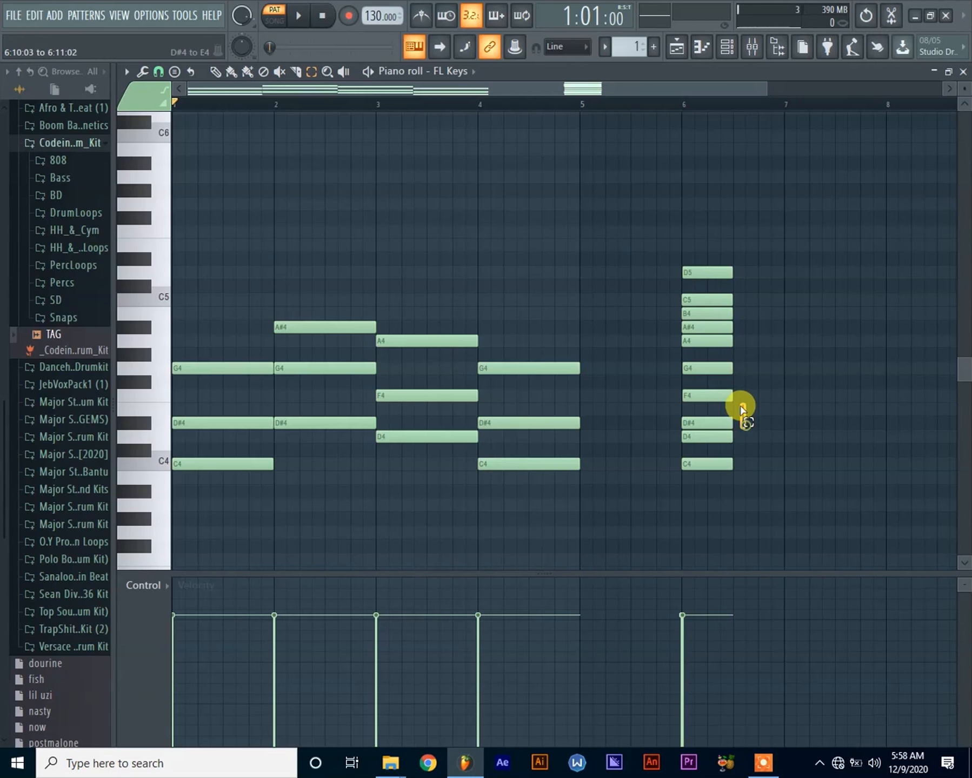
pyautogui.moveTo(679, 261); pyautogui.dragTo(678, 261)
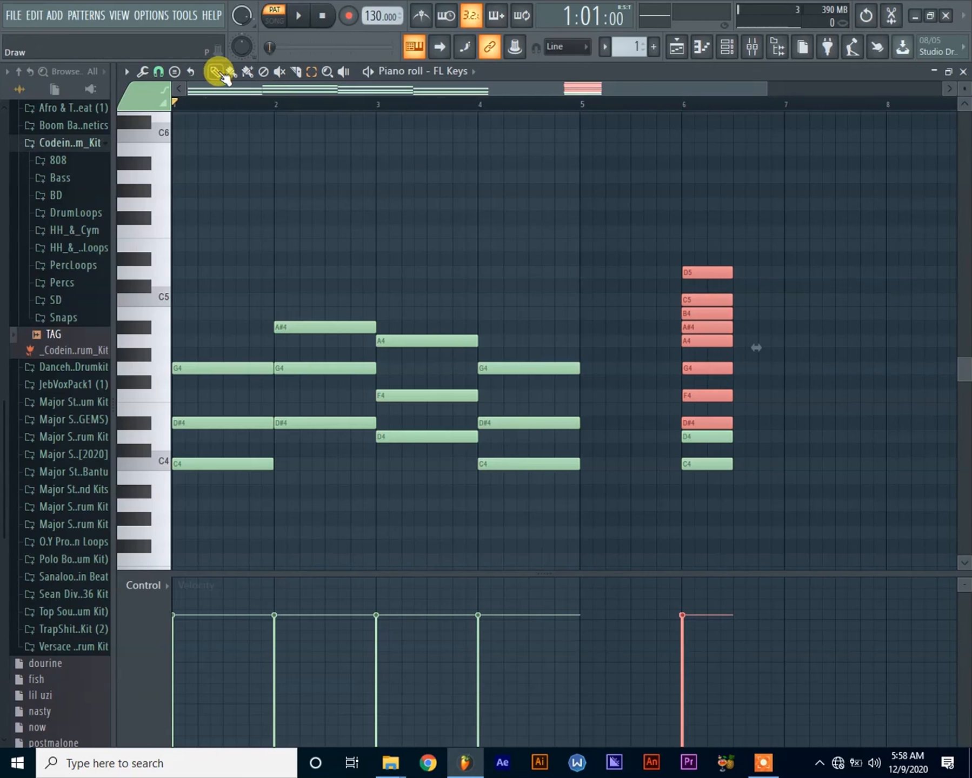
pyautogui.moveTo(713, 423); pyautogui.dragTo(739, 259)
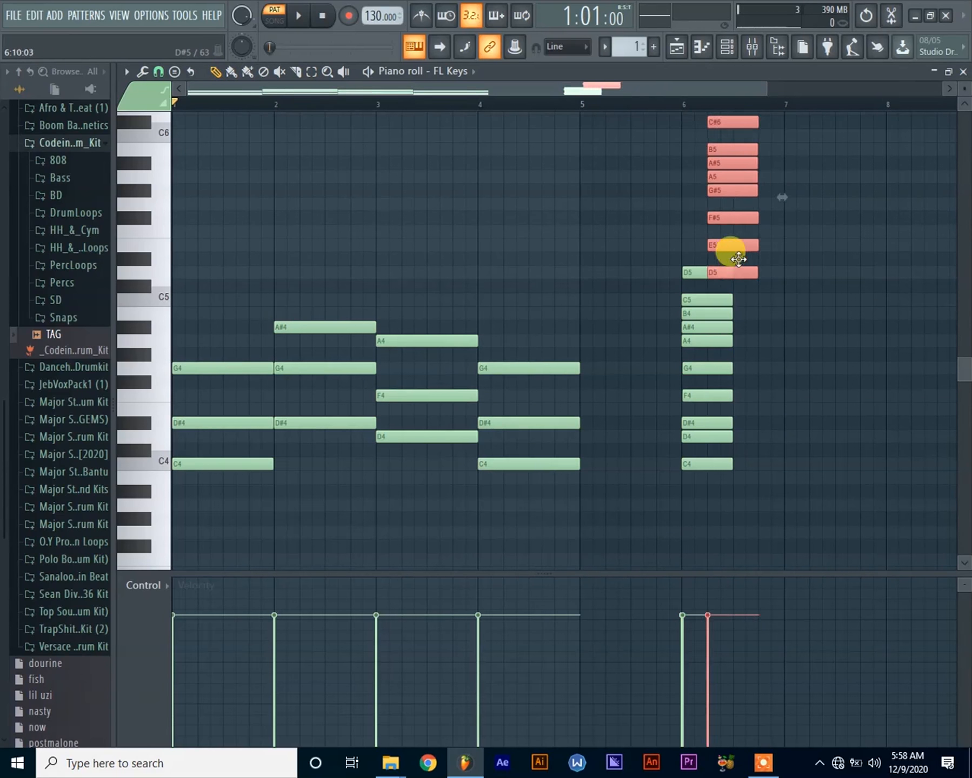
pyautogui.keyDown('ctrl'); pyautogui.click(774, 563); pyautogui.keyUp('ctrl')
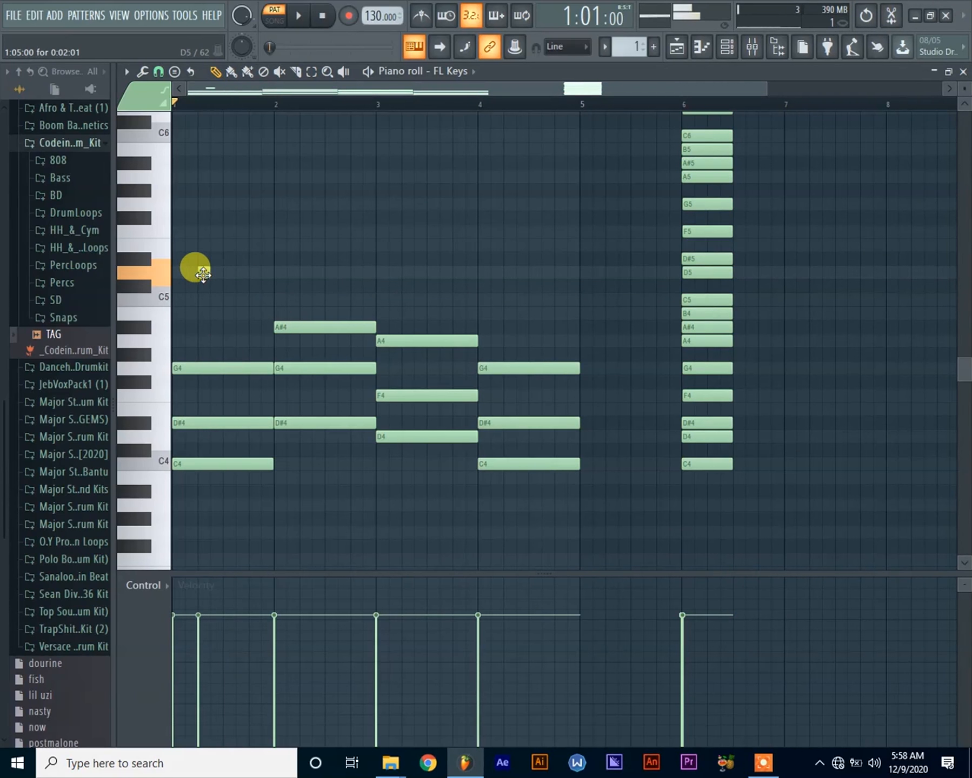
# Place short melody notes D5 at 1:05 and D#5 at 1:09 above the first chord, trying F5 for the second, and audition them.
pyautogui.press('space')
pyautogui.press('space')
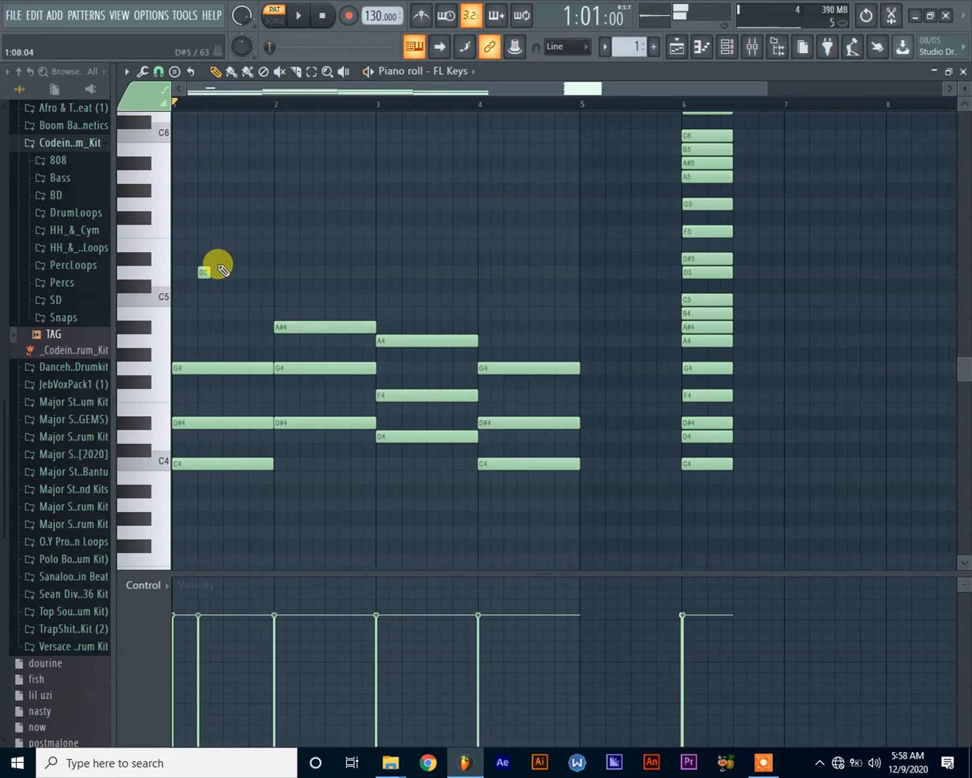
pyautogui.press('space')
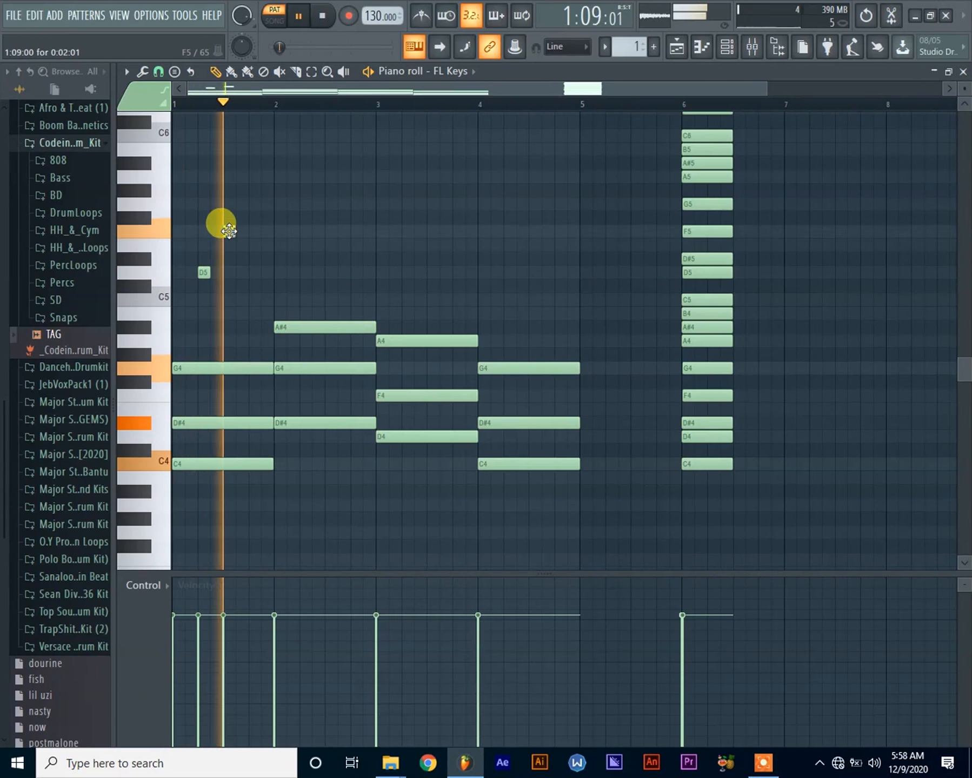
pyautogui.press('space')
pyautogui.press('space')
pyautogui.click(229, 232)
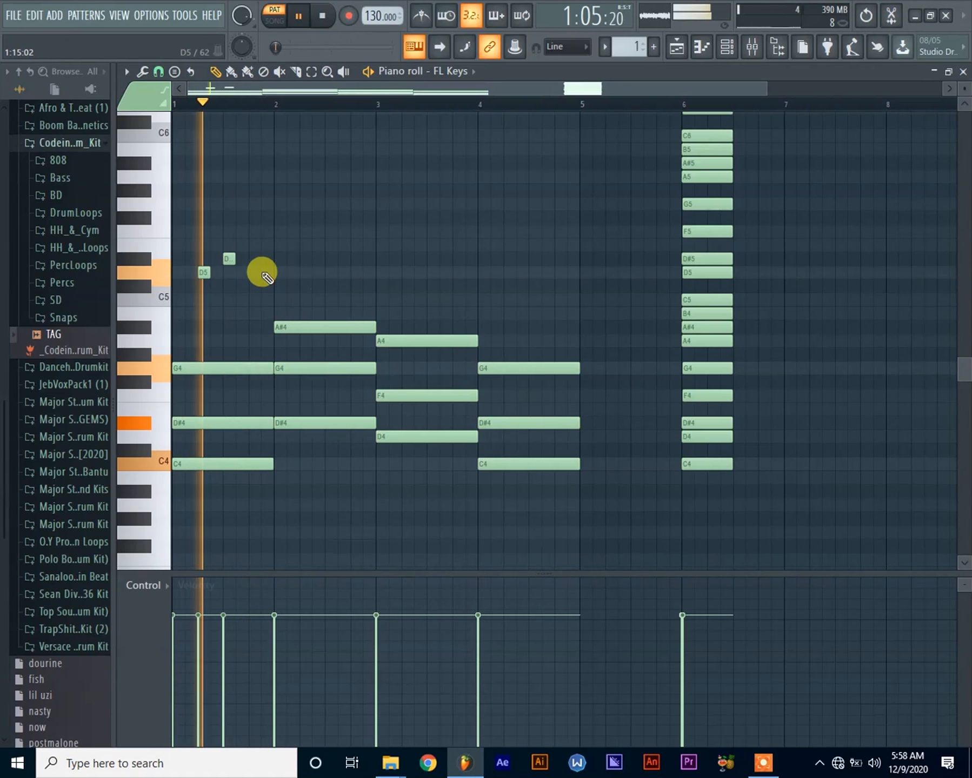
pyautogui.press('space')
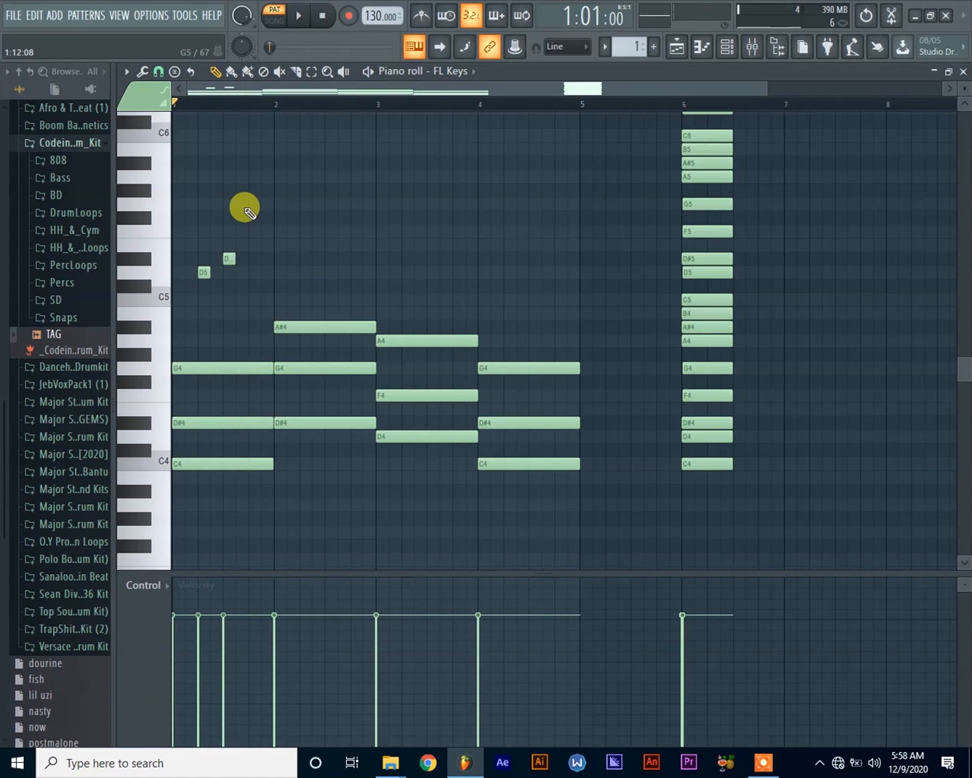
# Add a short G5 melody note at 1:13, erase the trial F#5 beneath it, and audition the phrase.
pyautogui.press('space')
pyautogui.click(254, 218)
pyautogui.click(254, 204)
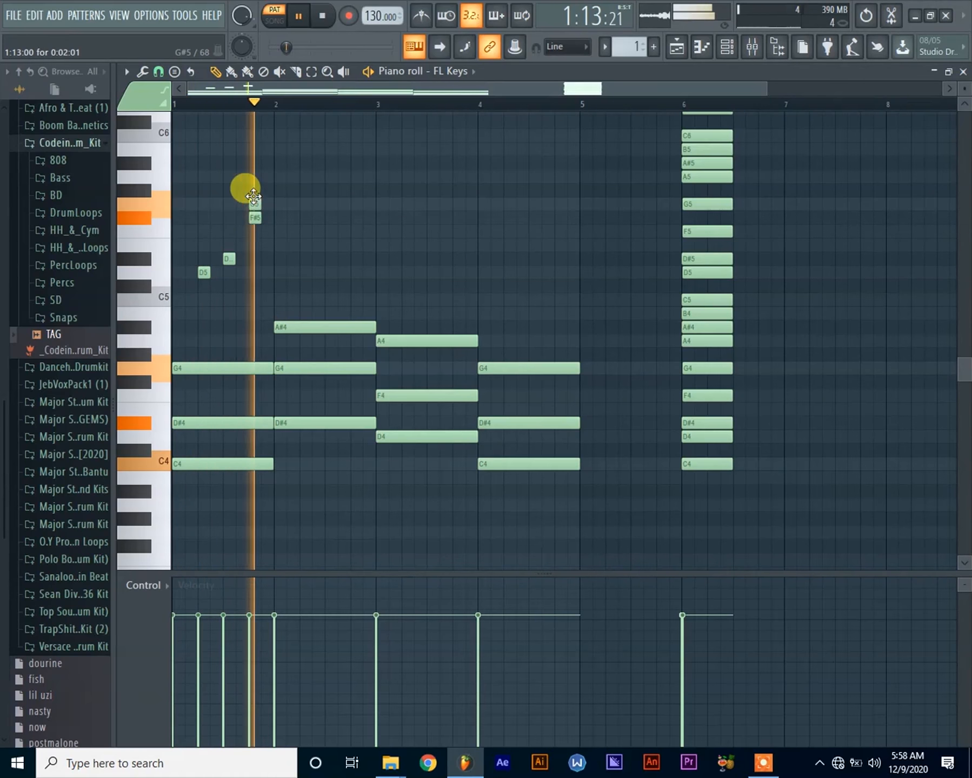
pyautogui.press('space')
pyautogui.rightClick(256, 219)
pyautogui.press('space')
pyautogui.press('space')
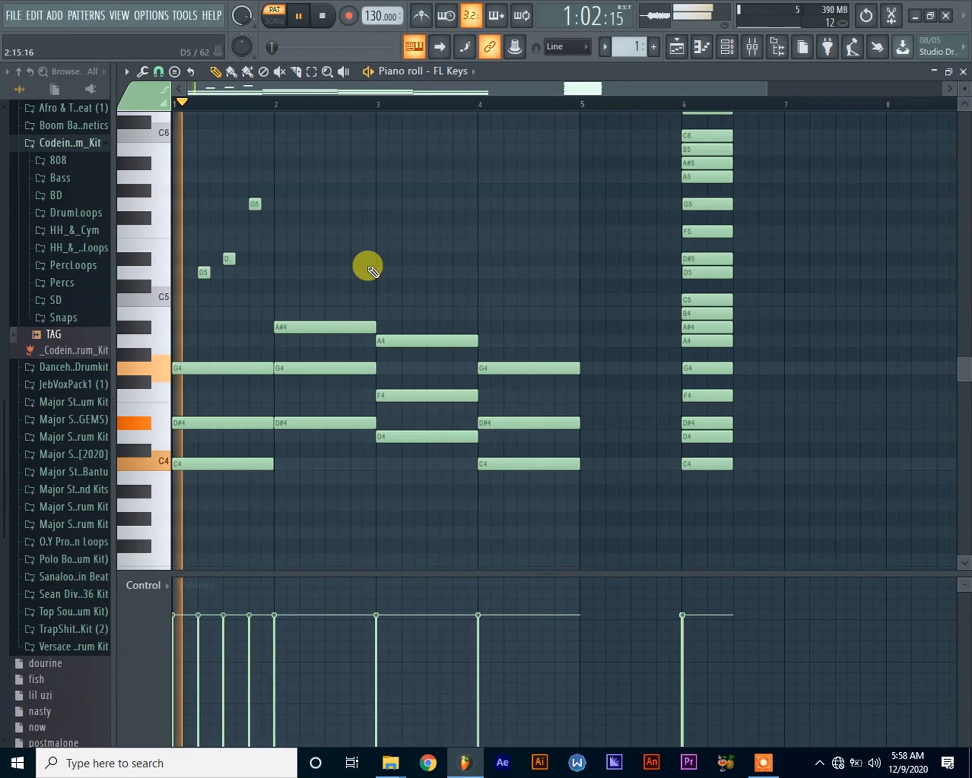
pyautogui.press('space')
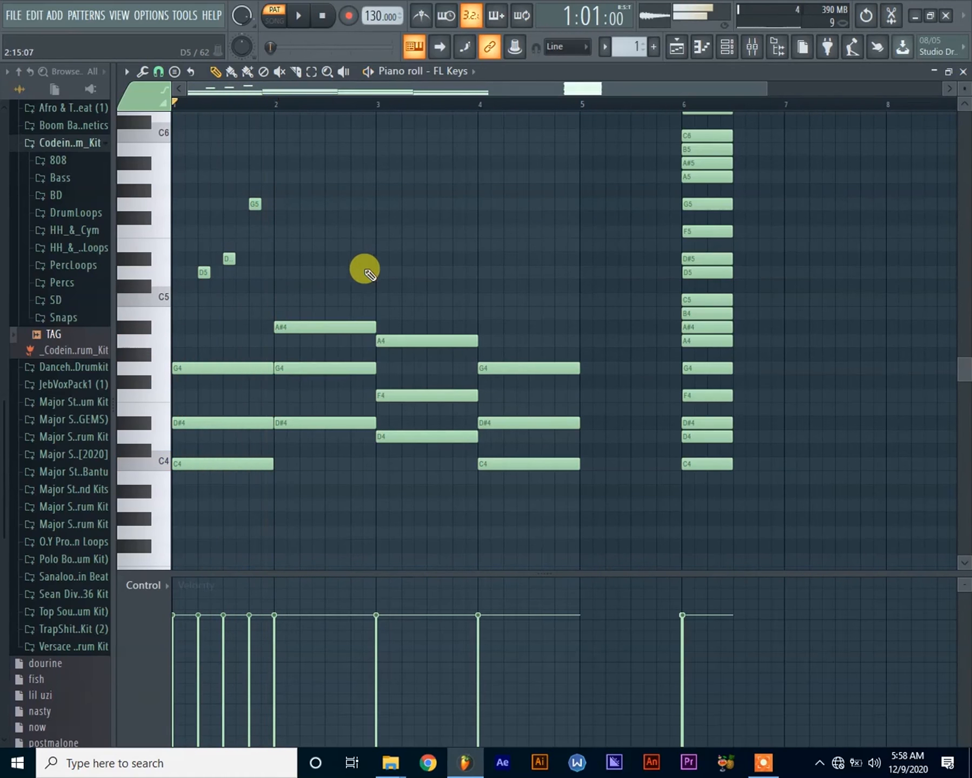
# Continue the melody with short D5 and C5 notes late in bar 2 and C5 and D5 notes late in bar 3, auditioning during playback.
pyautogui.click(329, 272)
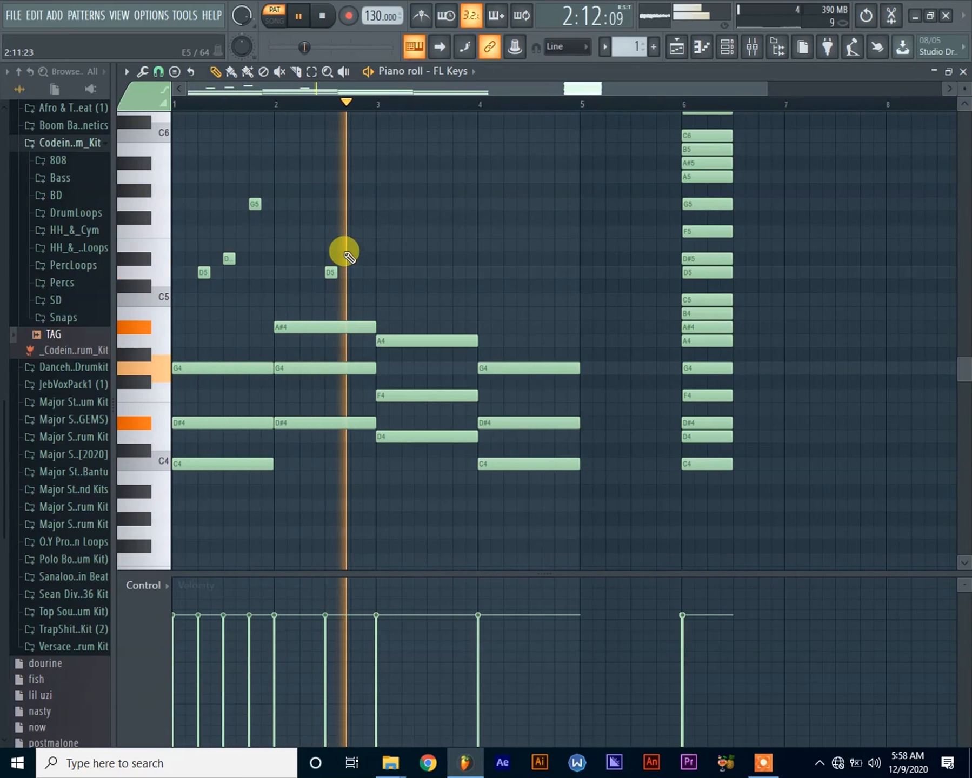
pyautogui.press('space')
pyautogui.click(351, 301)
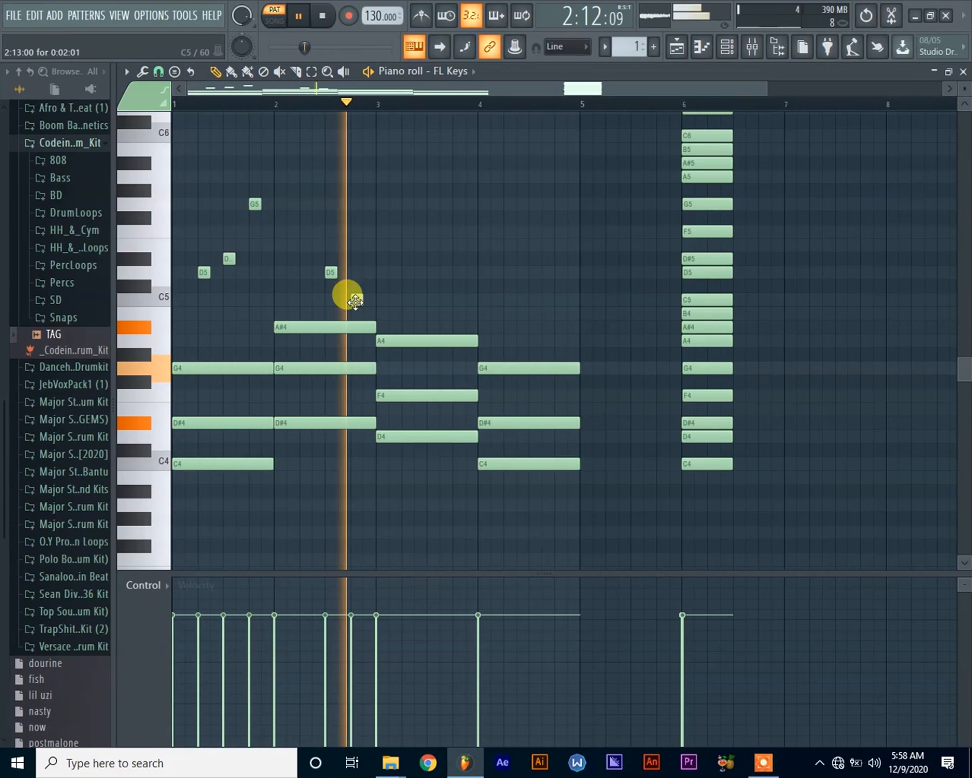
pyautogui.press('space')
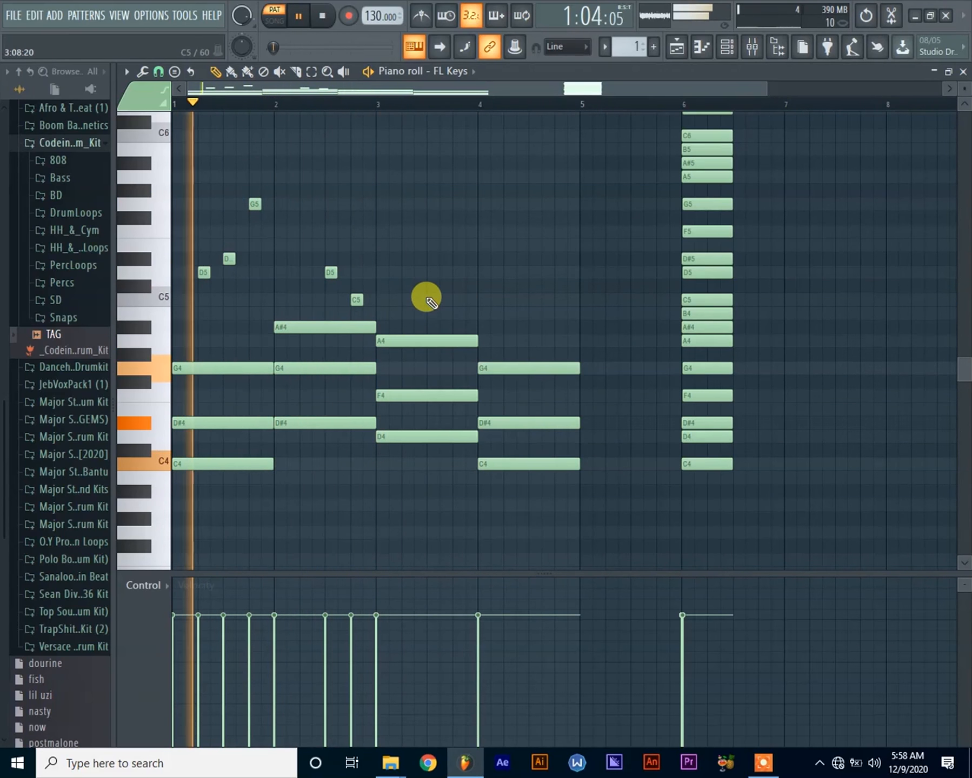
pyautogui.click(431, 300)
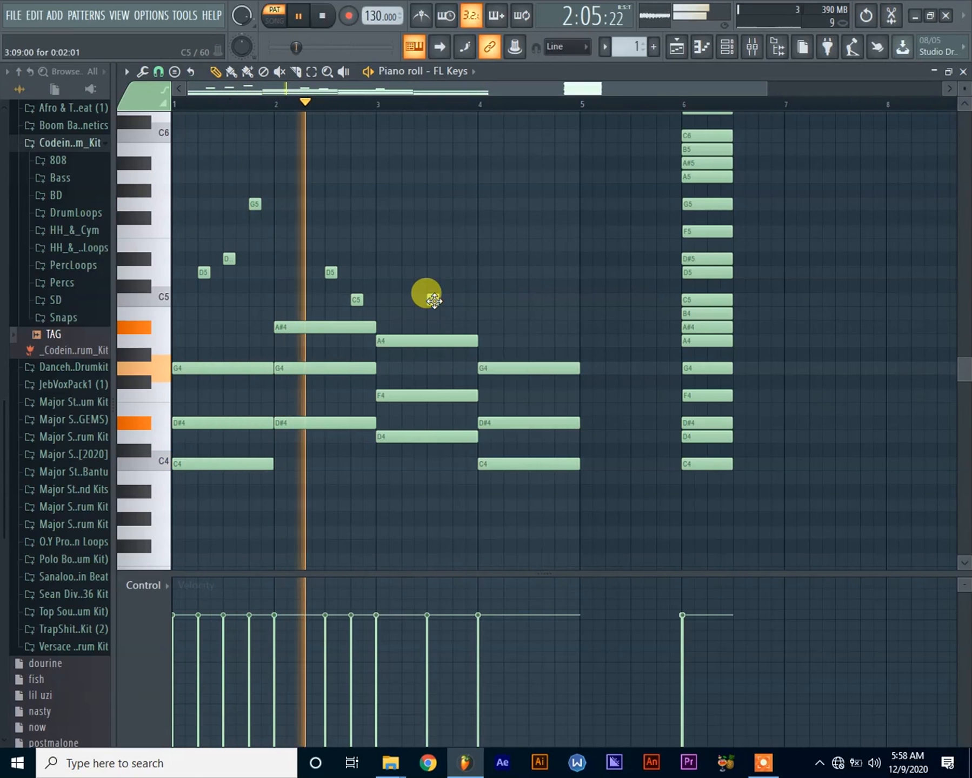
pyautogui.click(441, 273)
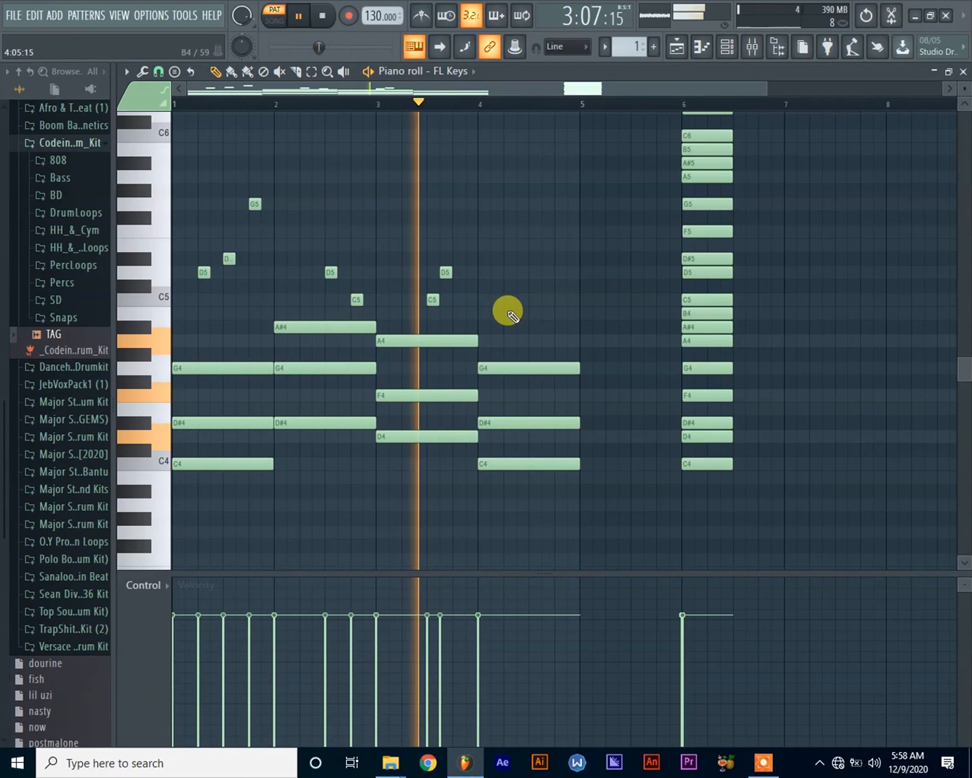
# Add a short F5 melody note at 3:13 over the third chord and audition the phrase.
pyautogui.press('space')
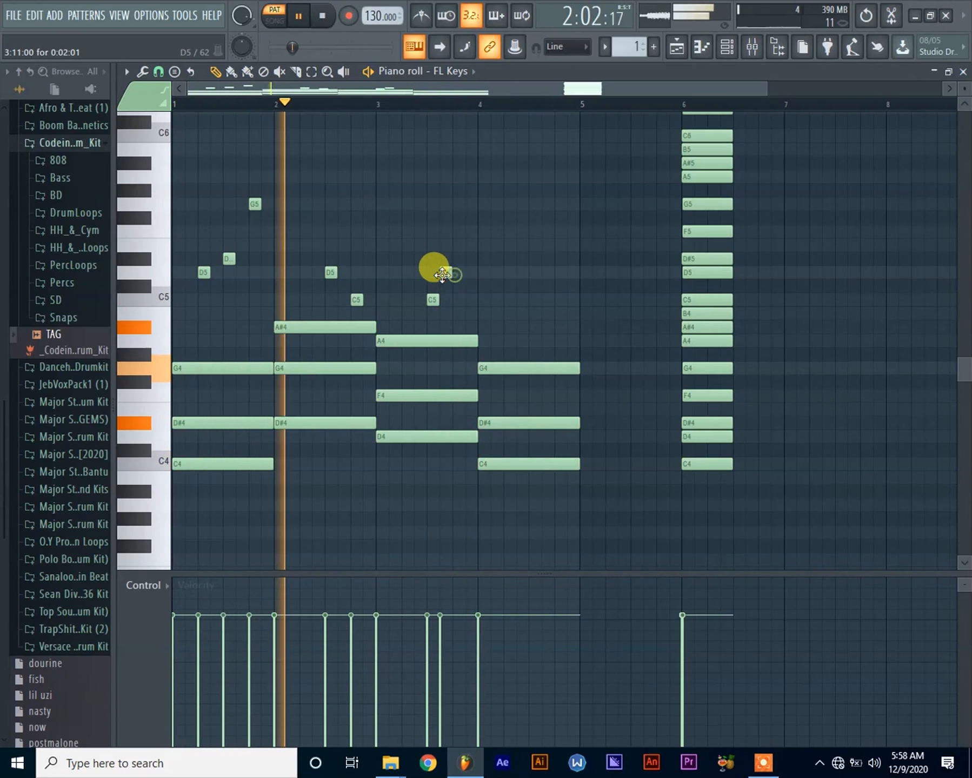
pyautogui.click(457, 232)
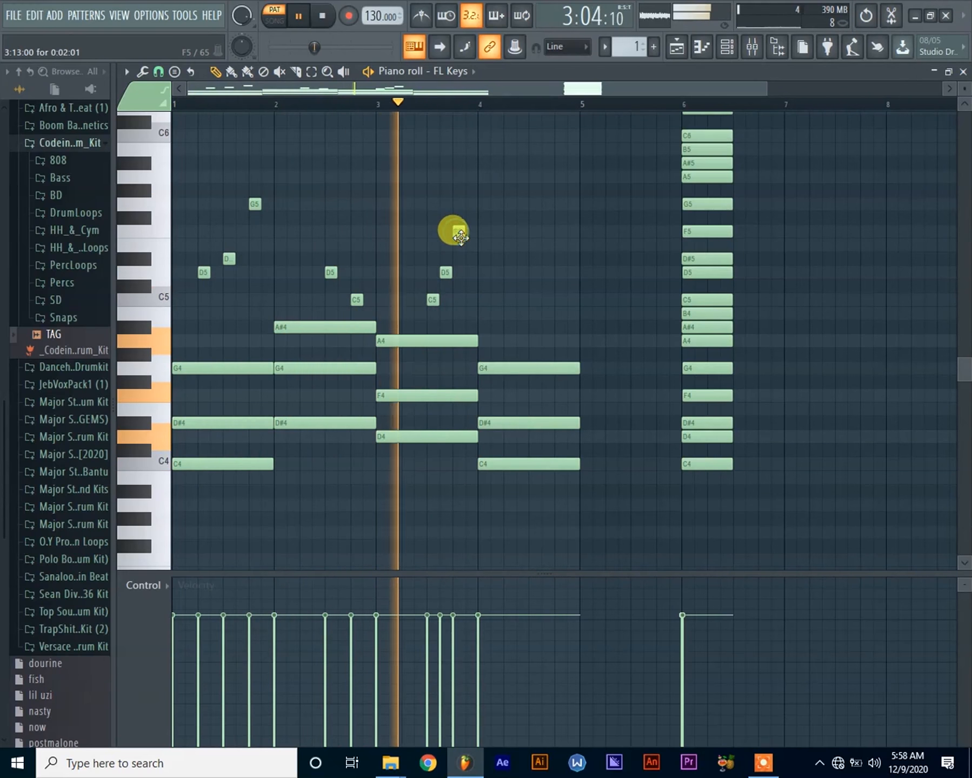
pyautogui.press('space')
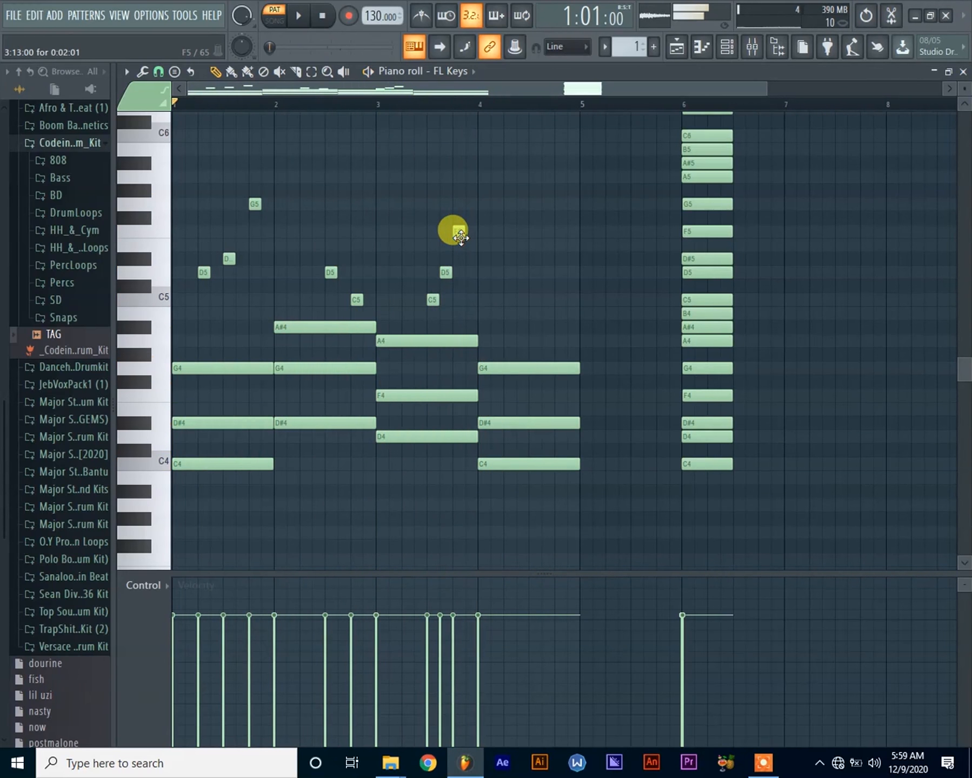
pyautogui.press('space')
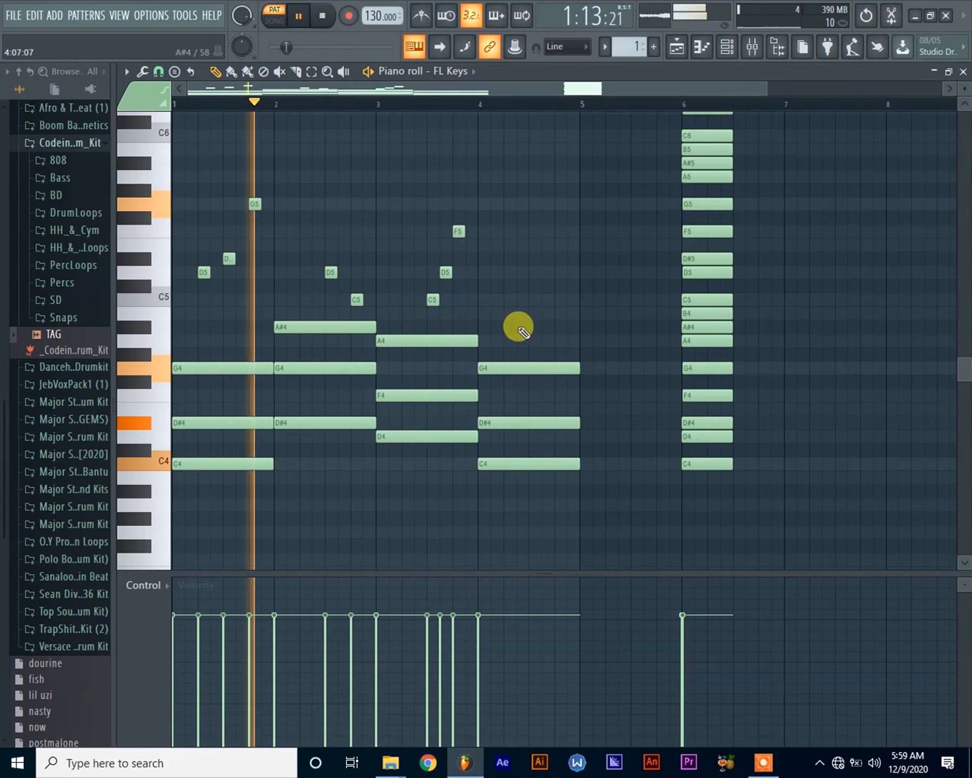
# Try short A4 and B4 melody notes at 4:09 and 4:11, audition them, and erase the A4.
pyautogui.click(528, 342)
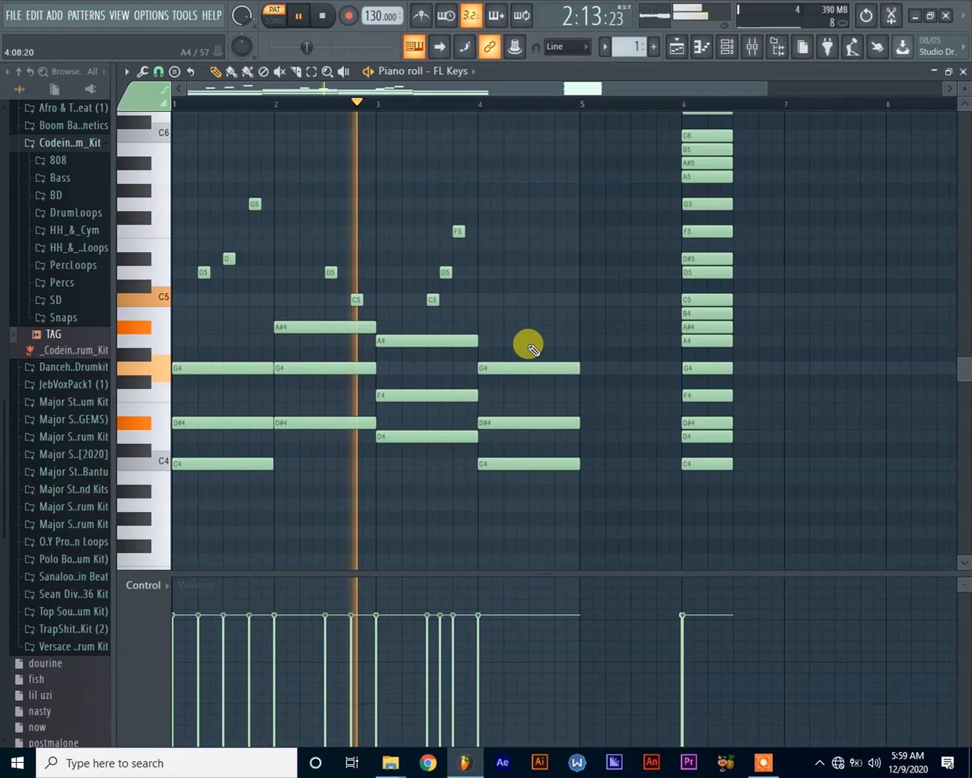
pyautogui.click(544, 313)
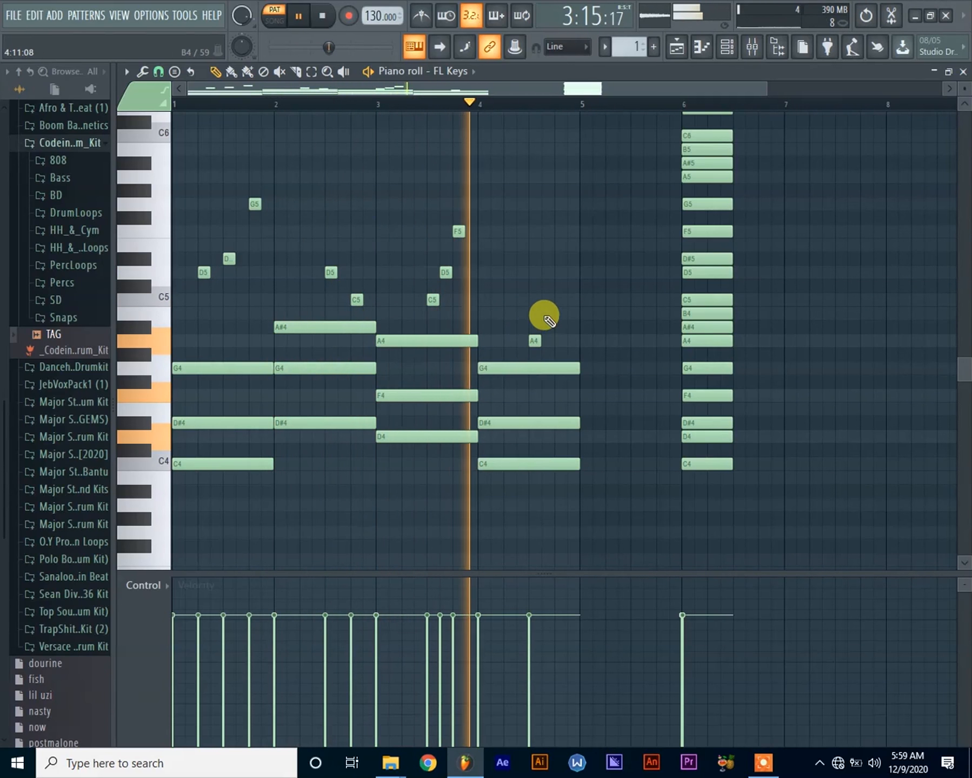
pyautogui.press('space')
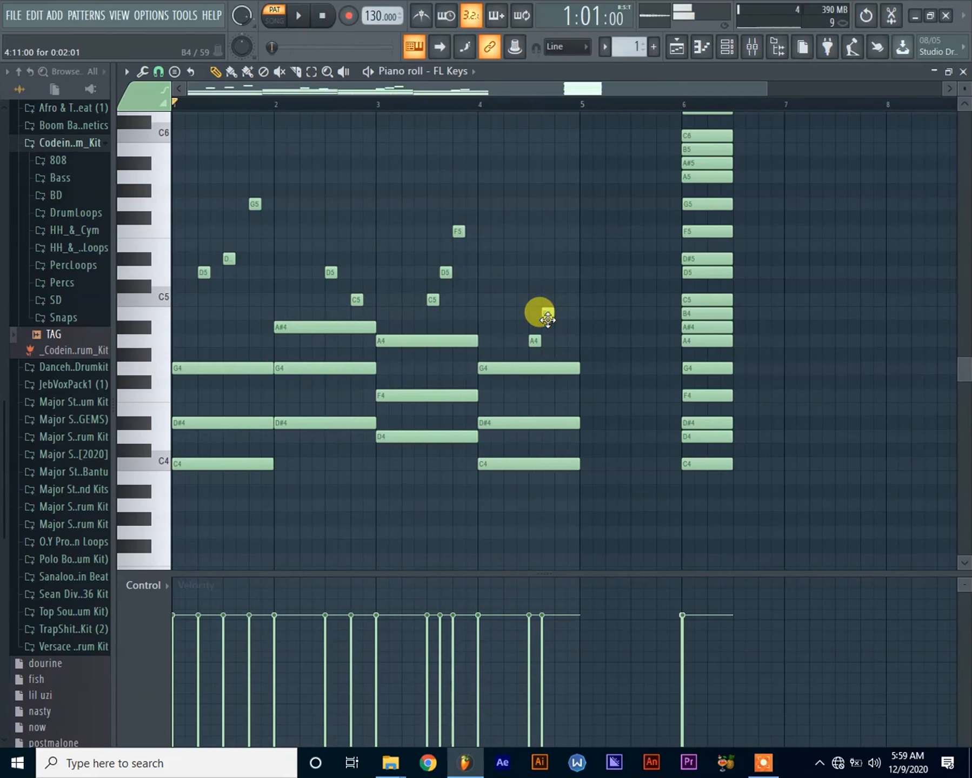
pyautogui.press('space')
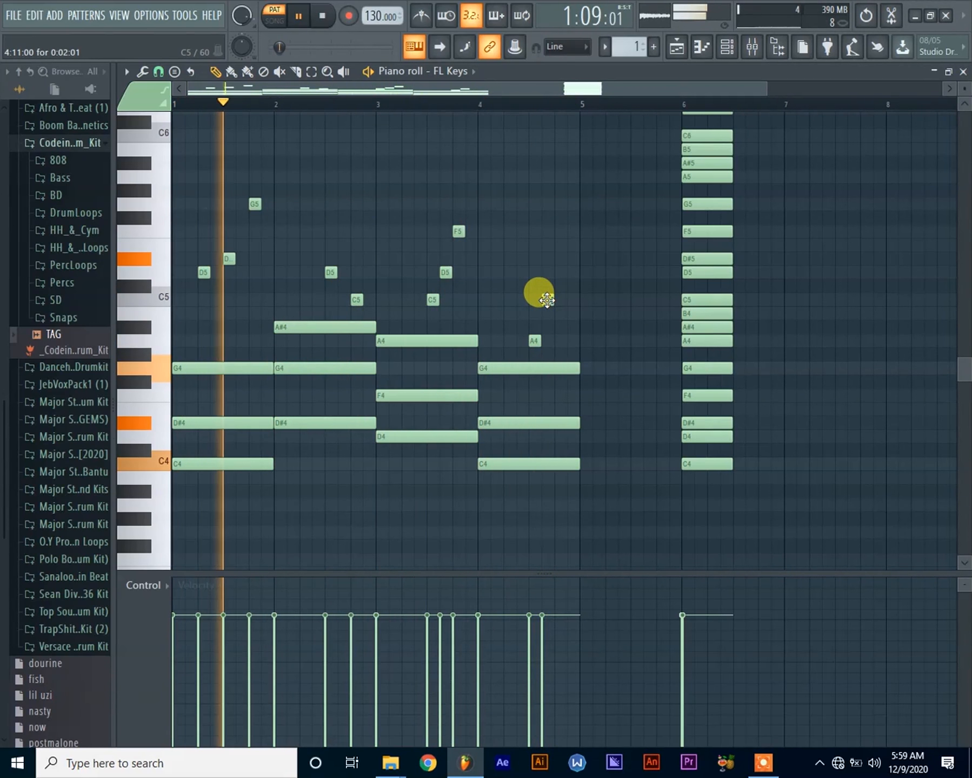
pyautogui.rightClick(534, 340)
# Place short F5, D#5 and C5 melody notes at 4:07, 4:11 and 4:13 over the fourth chord and audition them.
pyautogui.moveTo(546, 306); pyautogui.dragTo(514, 225)
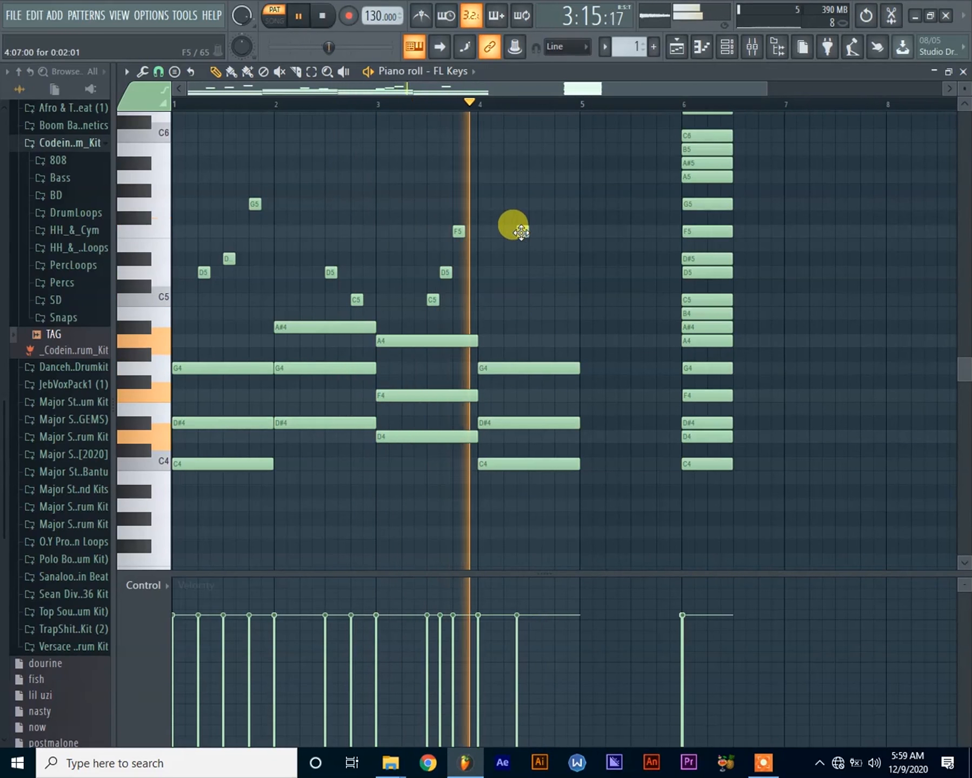
pyautogui.press('space')
pyautogui.click(544, 259)
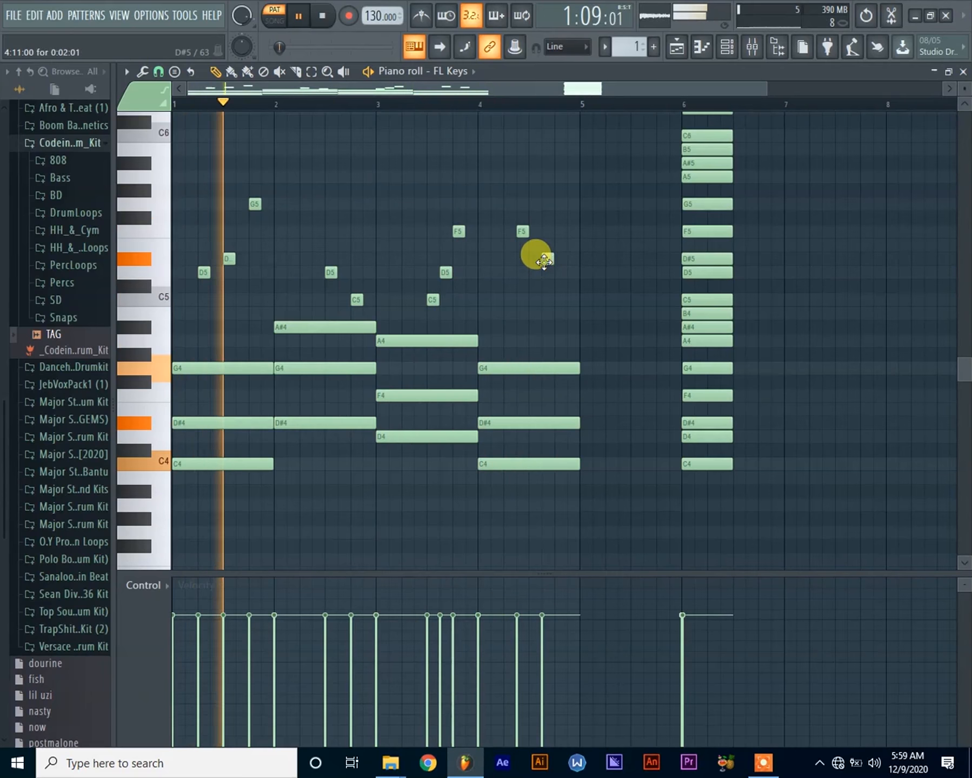
pyautogui.click(568, 299)
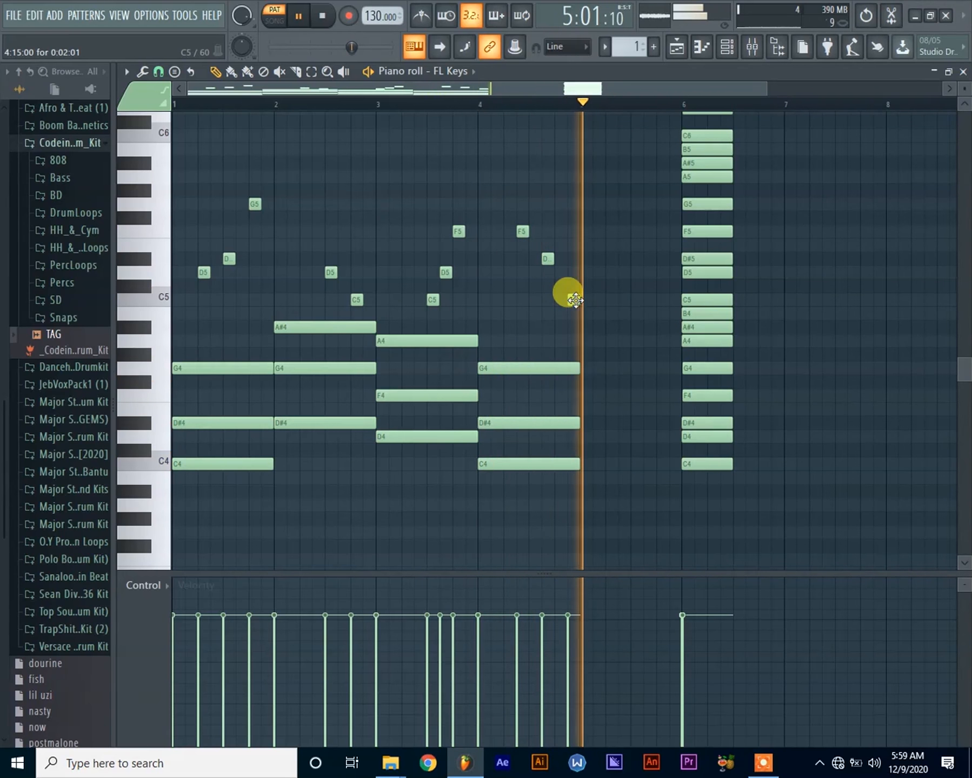
pyautogui.press('space')
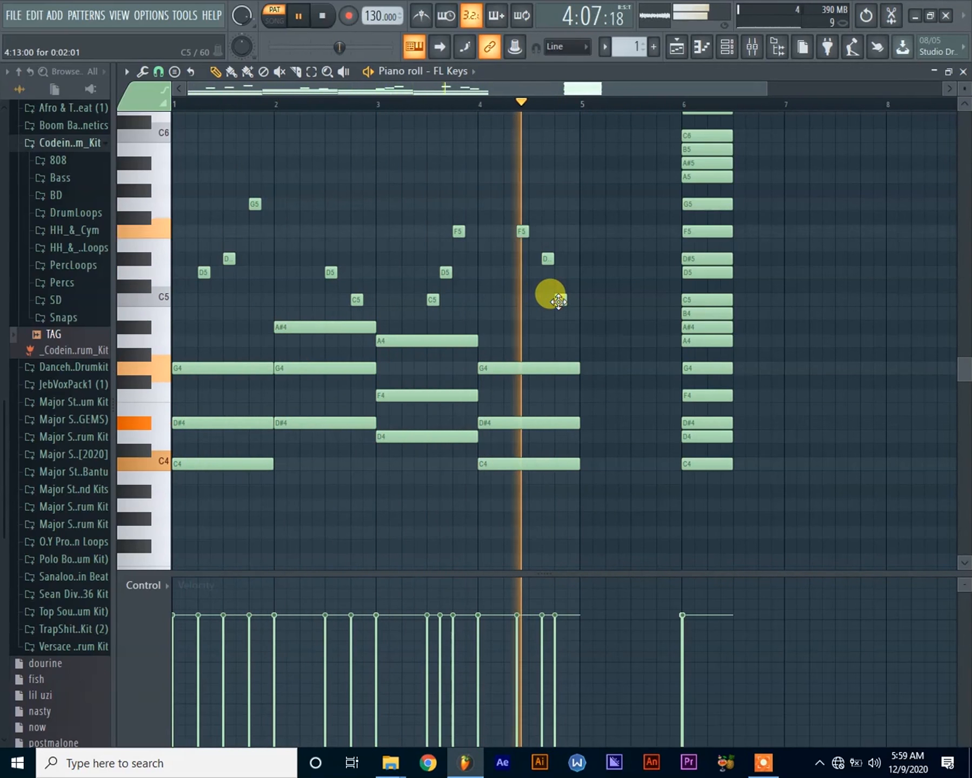
pyautogui.press('space')
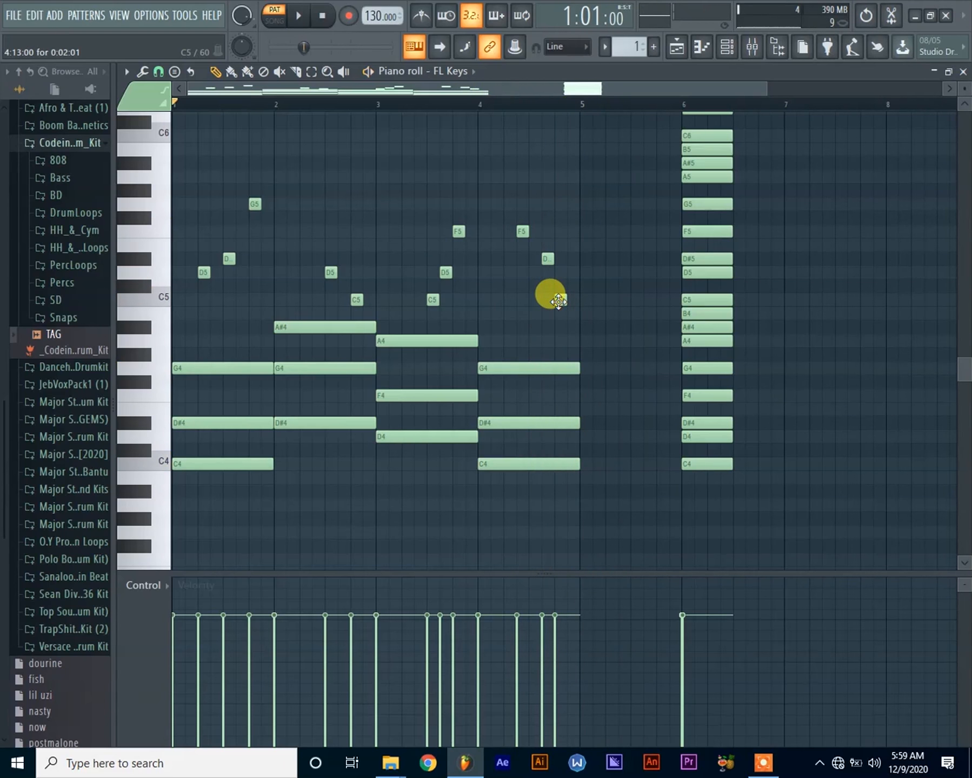
# Set bars 1 to 4 as the looped playback range, clear the note selection and play the loop.
pyautogui.click(311, 71)
pyautogui.moveTo(578, 111); pyautogui.dragTo(52, 135)
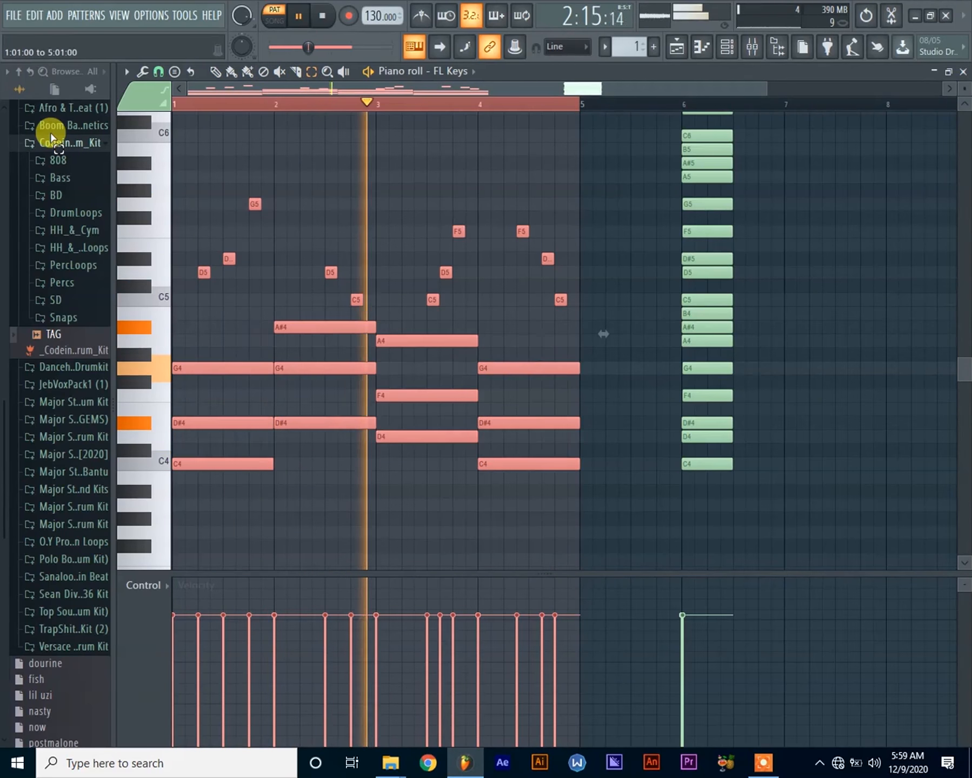
pyautogui.click(414, 201)
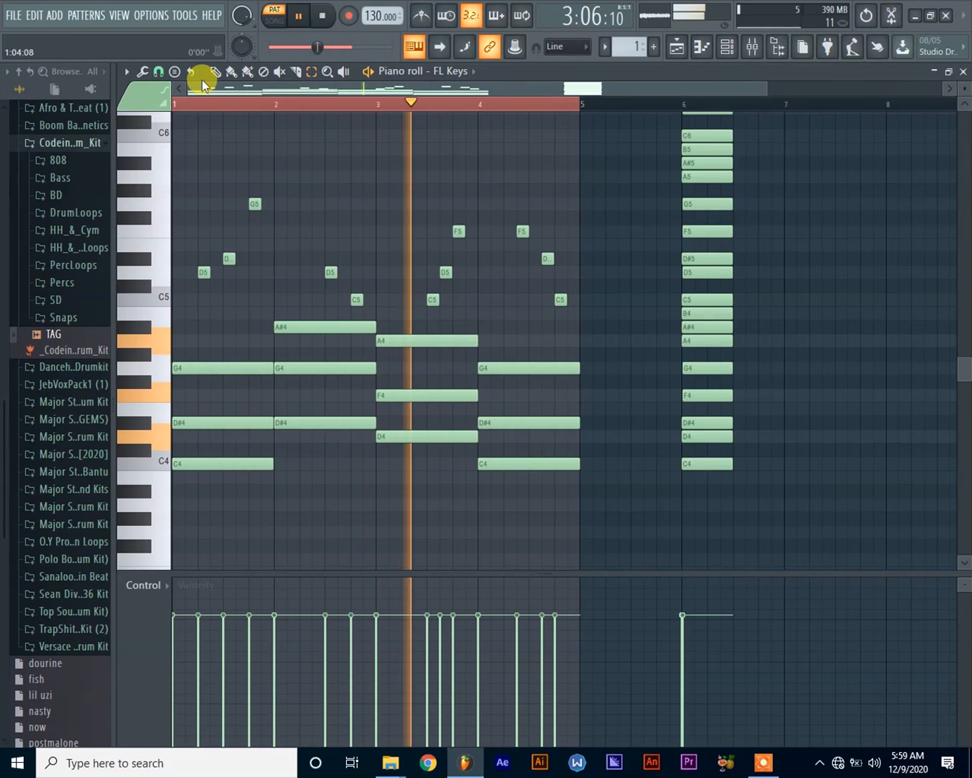
pyautogui.moveTo(321, 47); pyautogui.dragTo(344, 47)
# Rework the bar 4 melody ending with short D#5 at 4:09, D5 at 4:11, D#5 at 4:13 and C5 at 4:15.
pyautogui.click(216, 70)
pyautogui.rightClick(546, 259)
pyautogui.moveTo(546, 259); pyautogui.dragTo(535, 259)
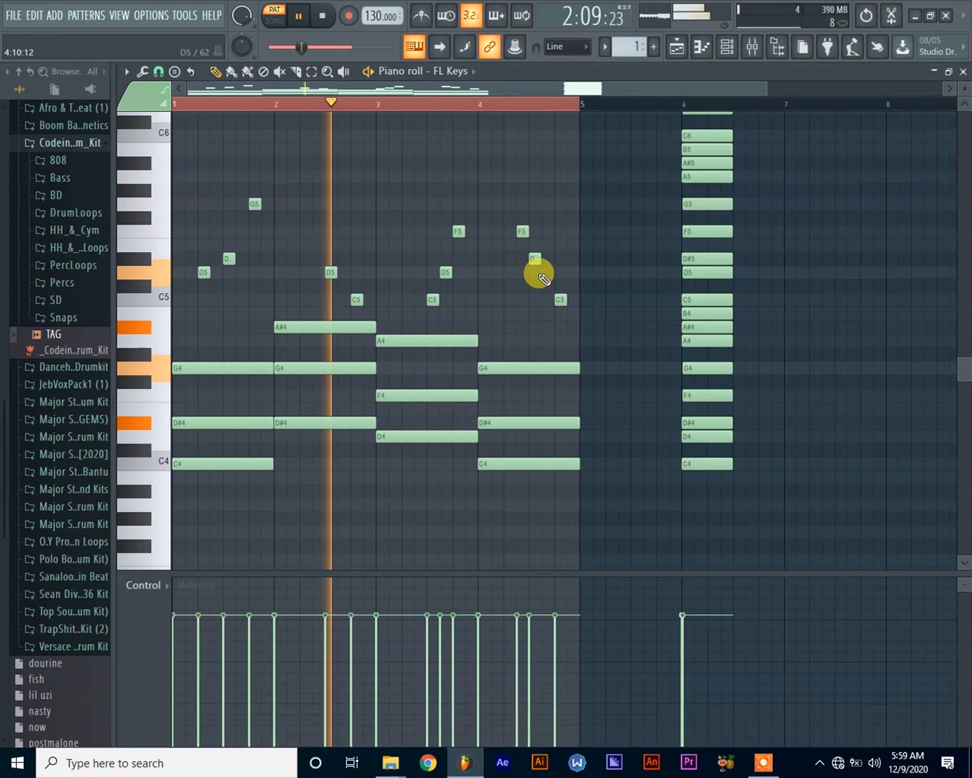
pyautogui.click(542, 274)
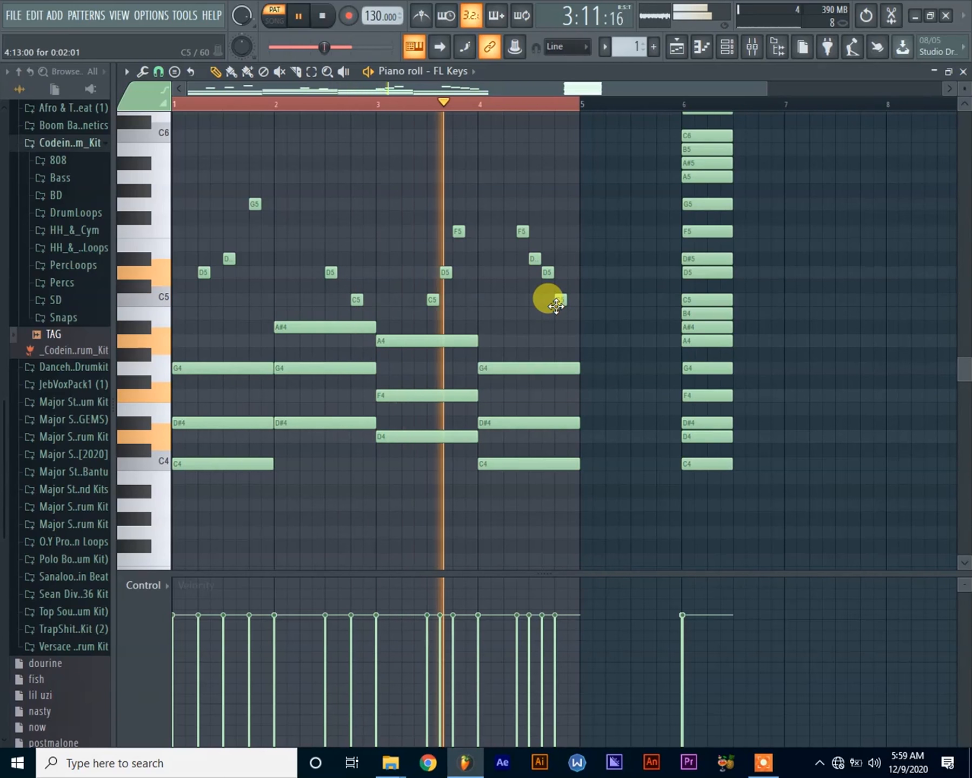
pyautogui.moveTo(555, 306); pyautogui.dragTo(552, 253)
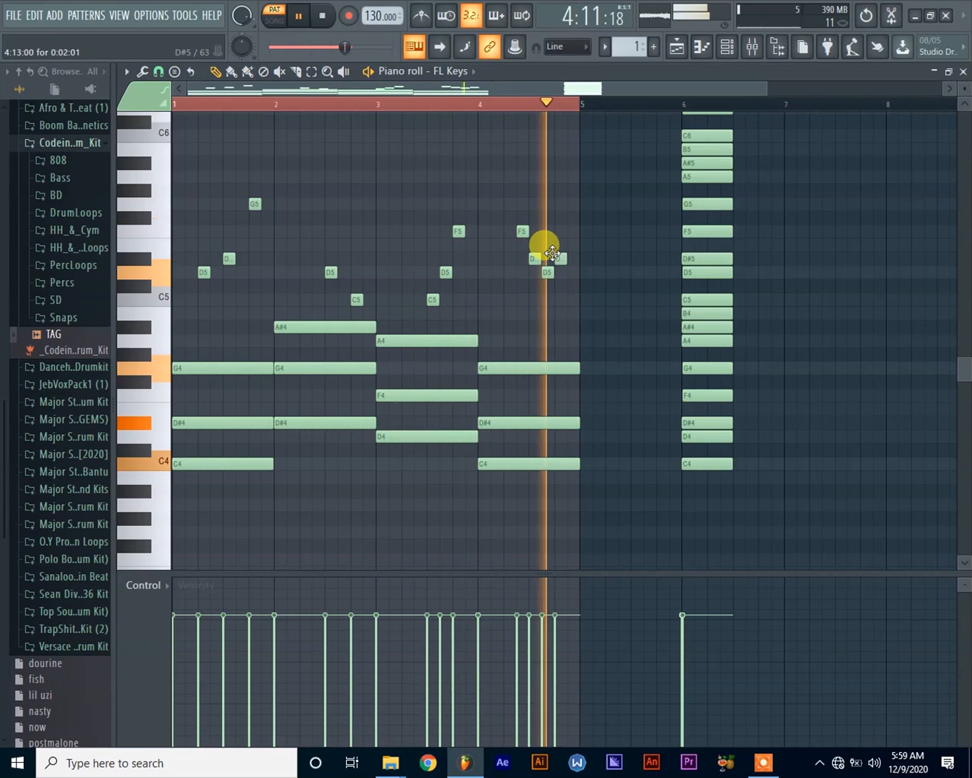
pyautogui.click(571, 300)
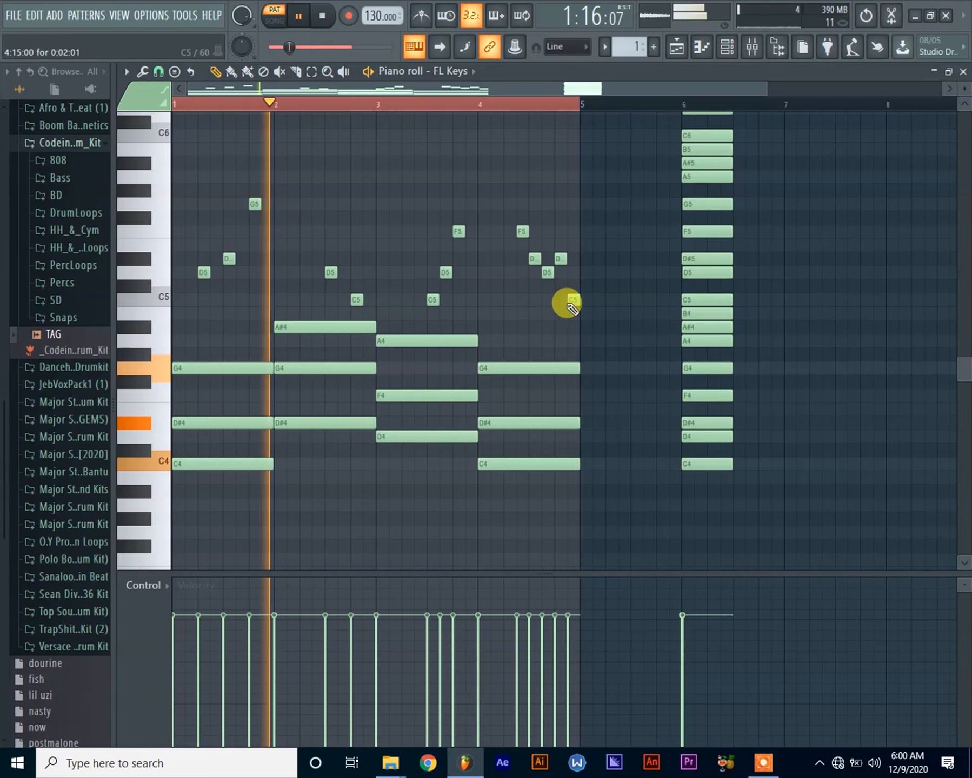
# Add bar-long upper notes C5 in bar 1, G5 in bar 2 and A5 in bar 3 during playback.
pyautogui.scroll(-2, 411, 378)
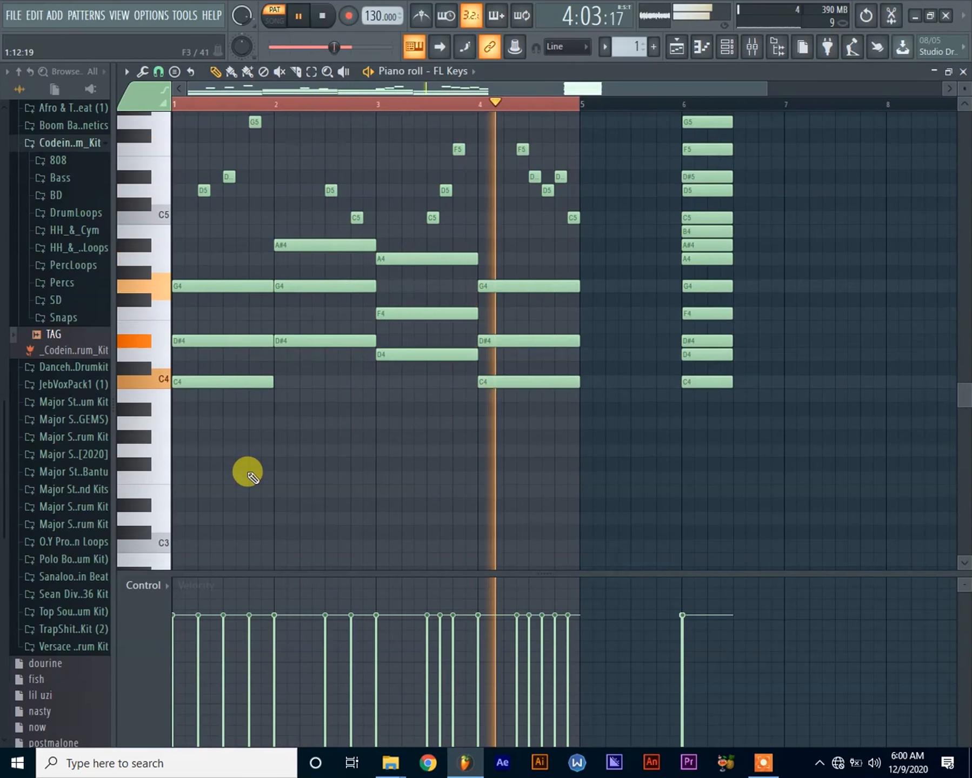
pyautogui.scroll(-1, 250, 473)
pyautogui.scroll(4, 273, 373)
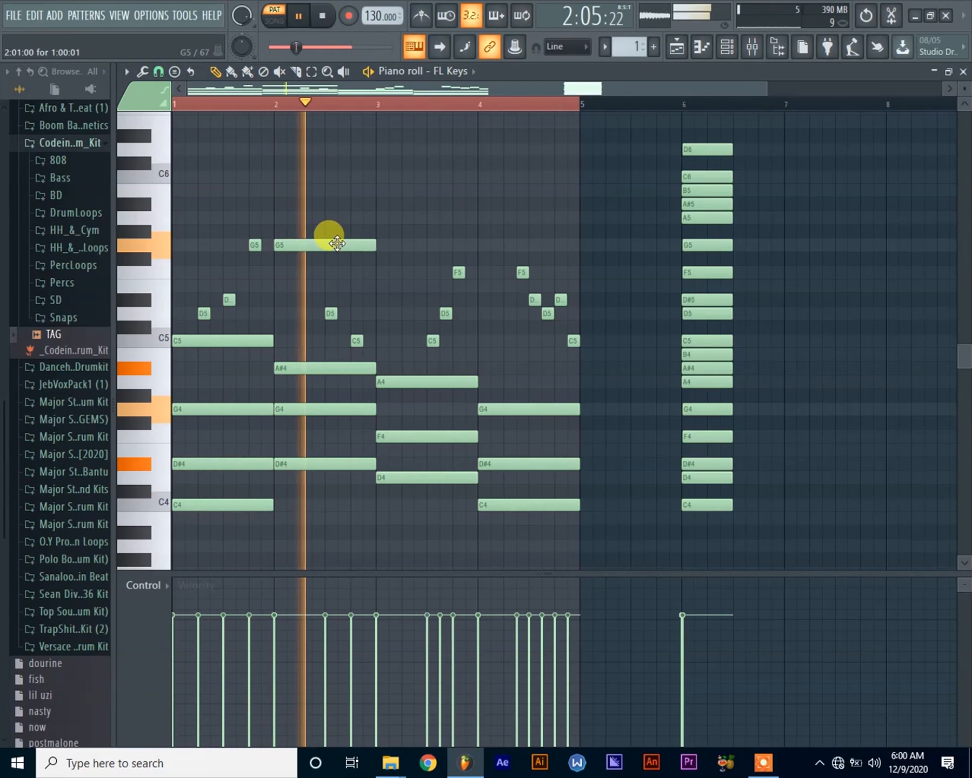
pyautogui.click(388, 218)
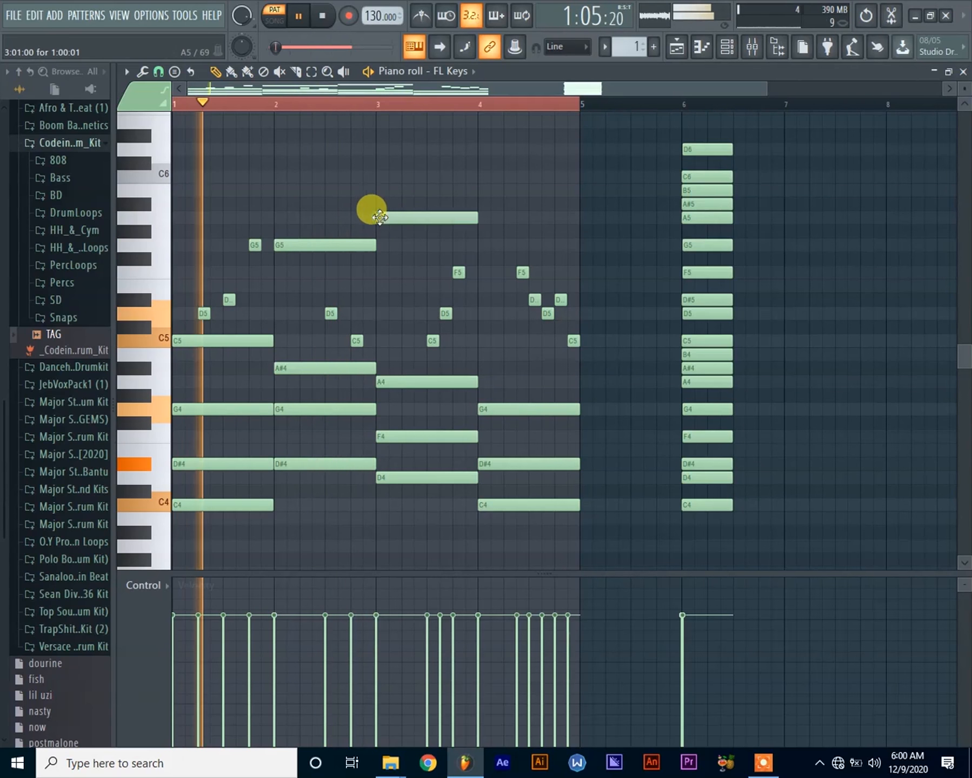
# Add a bar-long C5 above the fourth chord, trying B4 first, and erase the short C5 at 4:15.
pyautogui.click(479, 355)
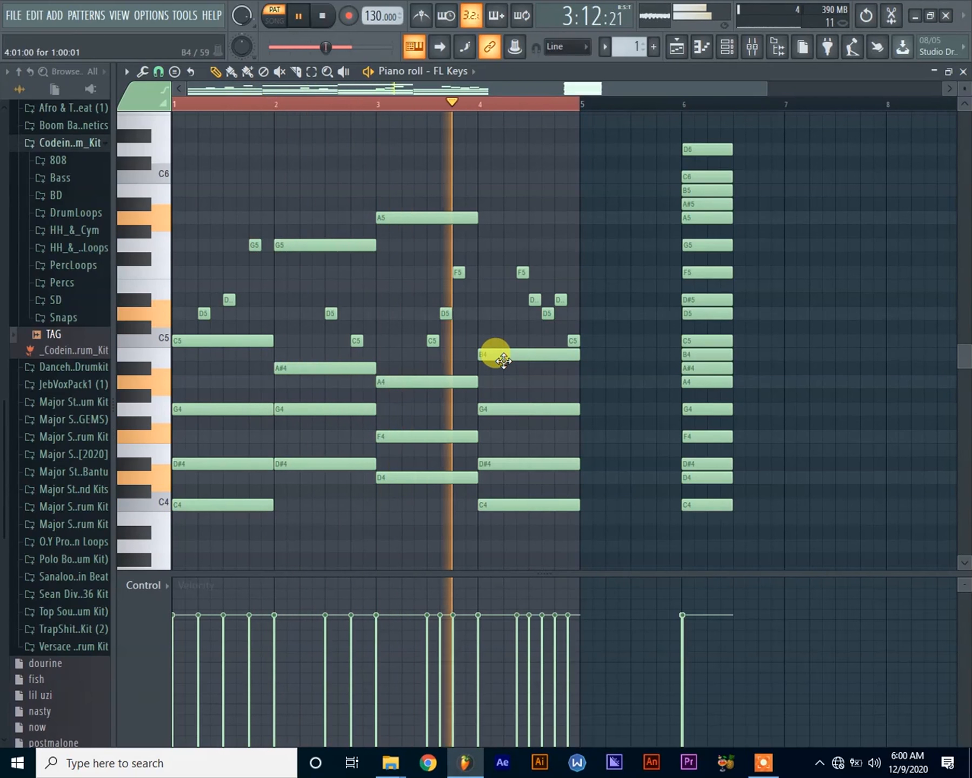
pyautogui.press('space')
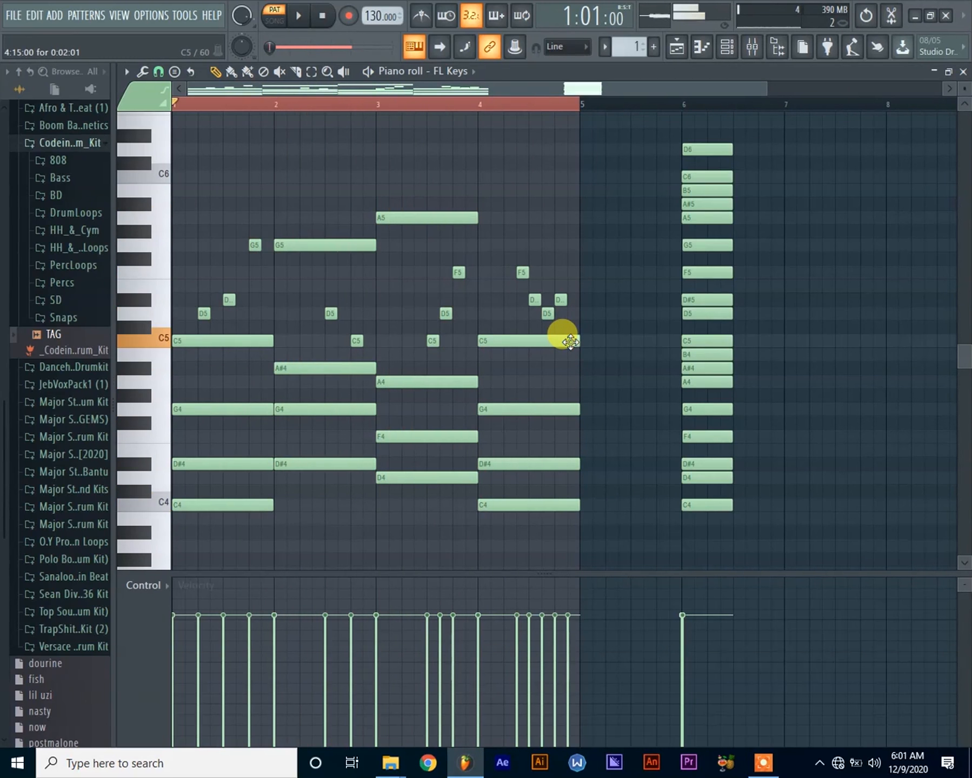
pyautogui.moveTo(590, 336); pyautogui.dragTo(584, 313)
pyautogui.rightClick(583, 314)
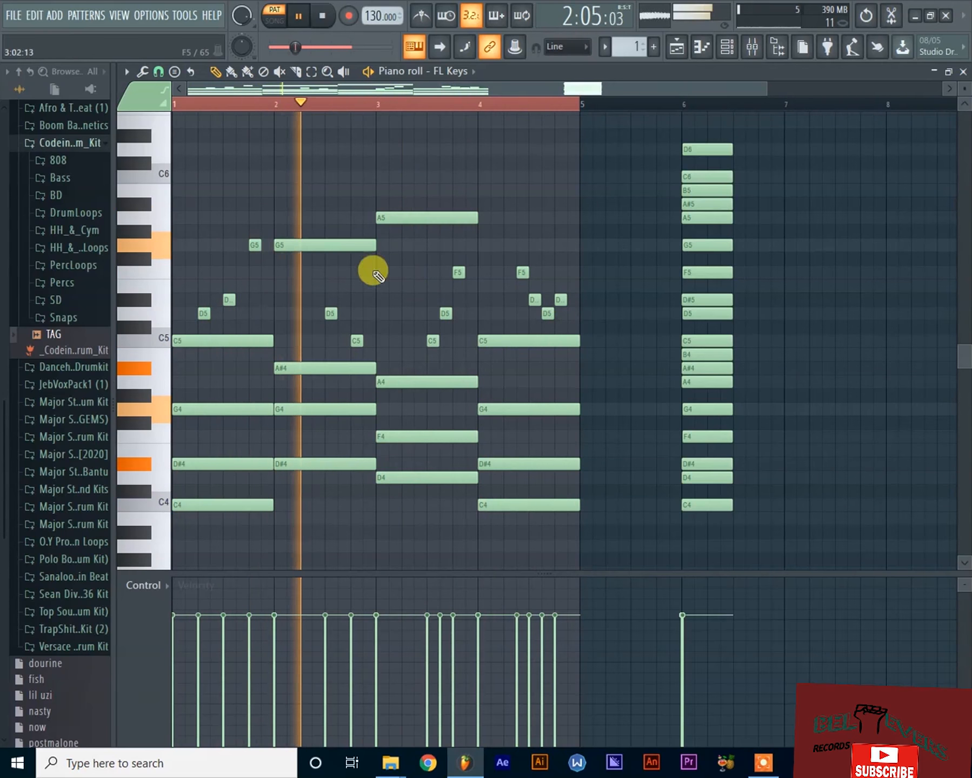
# Audition the complete four-bar loop of chords and melody, trying an extra A5 at 1:09 in bar 1.
pyautogui.press('space')
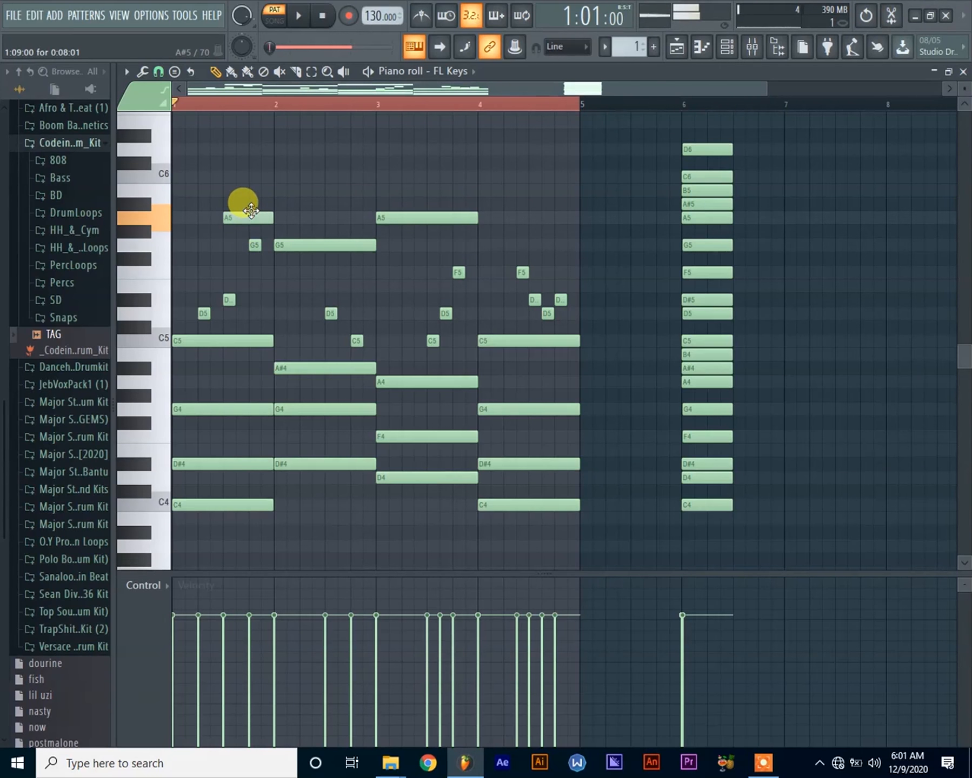
pyautogui.press('space')
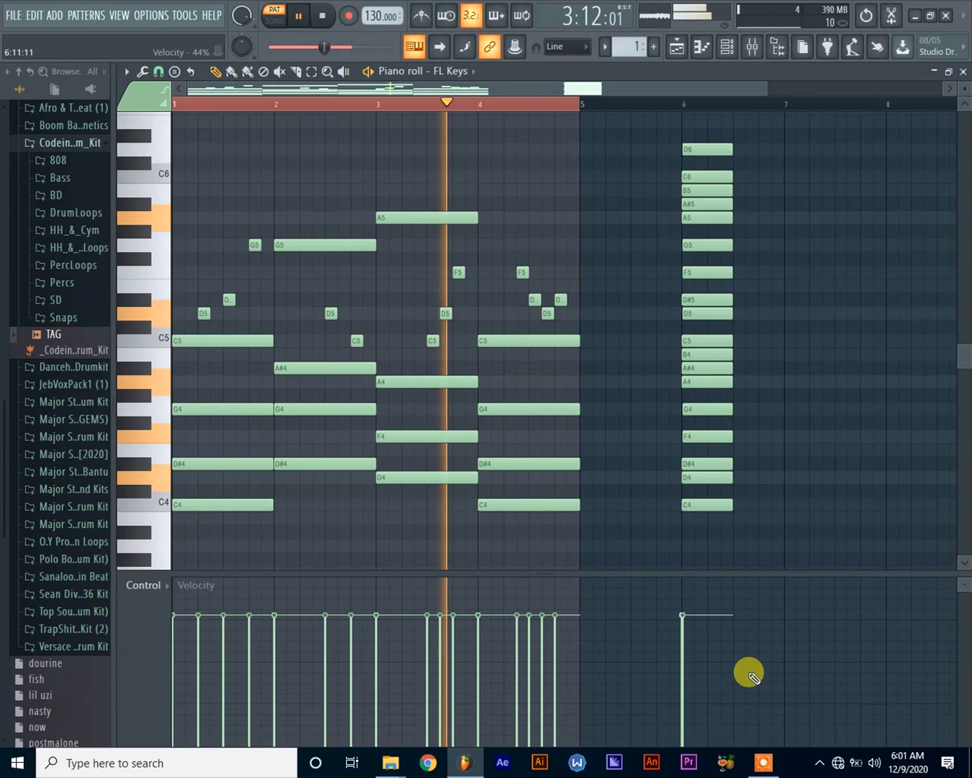
pyautogui.scroll(-1, 749, 673)
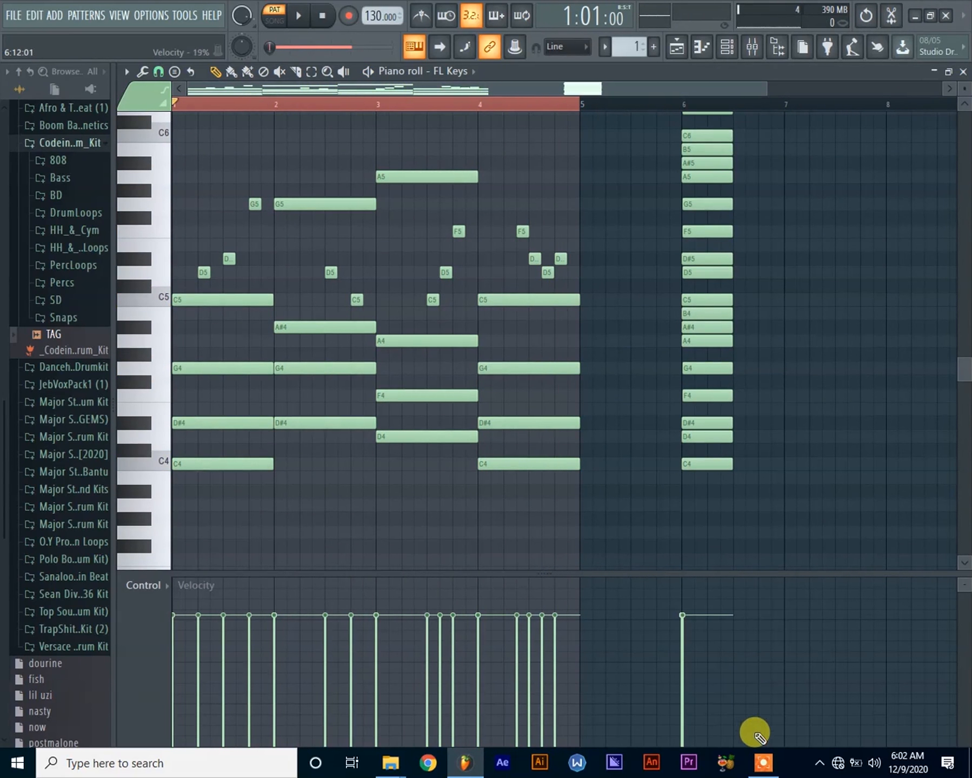
pyautogui.click(768, 755)
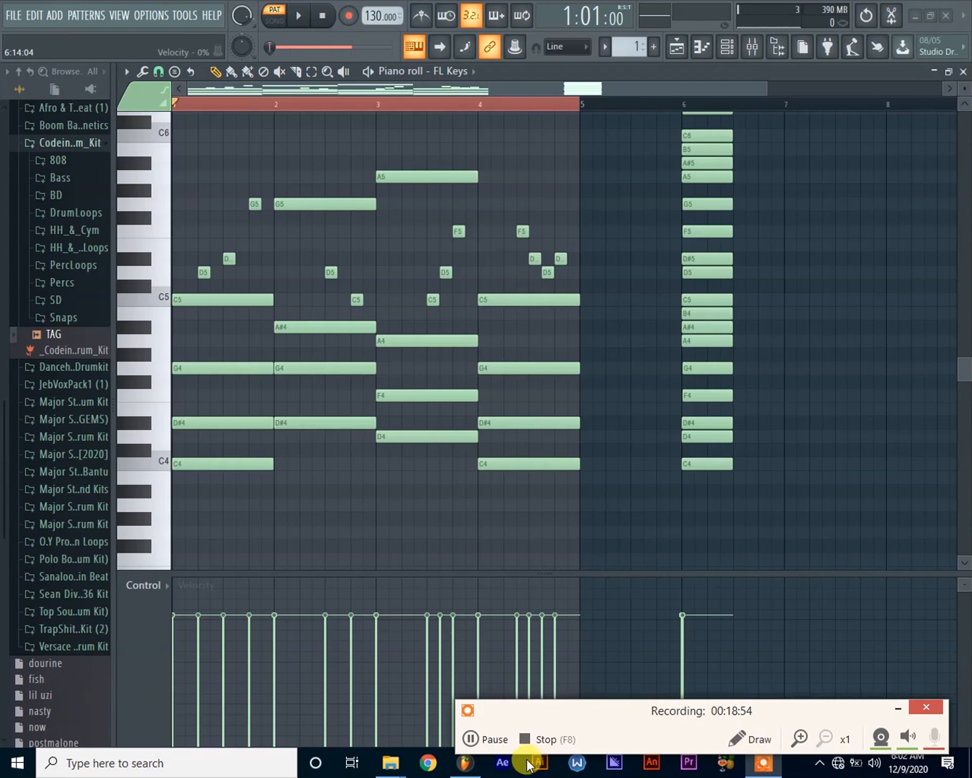